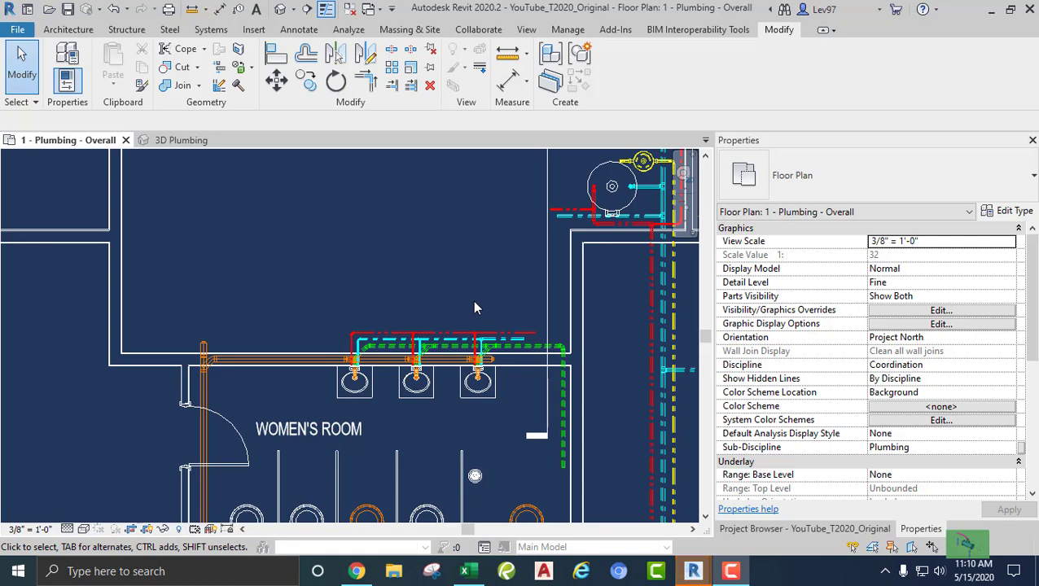
# Narrow the Properties palette to give the plumbing floor plan a wider drawing area.
pyautogui.moveTo(487, 302); pyautogui.dragTo(453, 242, button='middle')
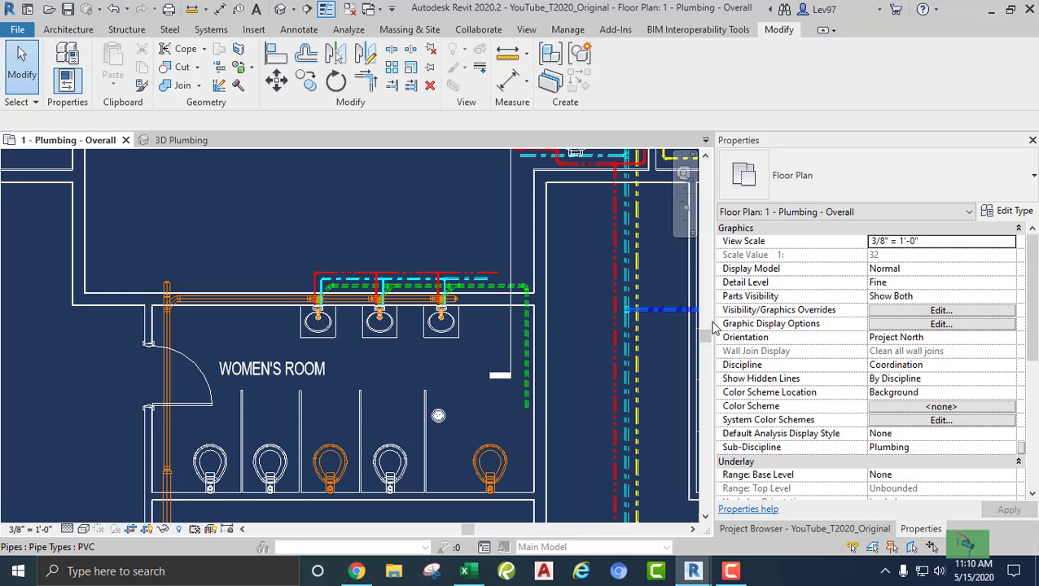
pyautogui.moveTo(710, 323); pyautogui.dragTo(893, 328)
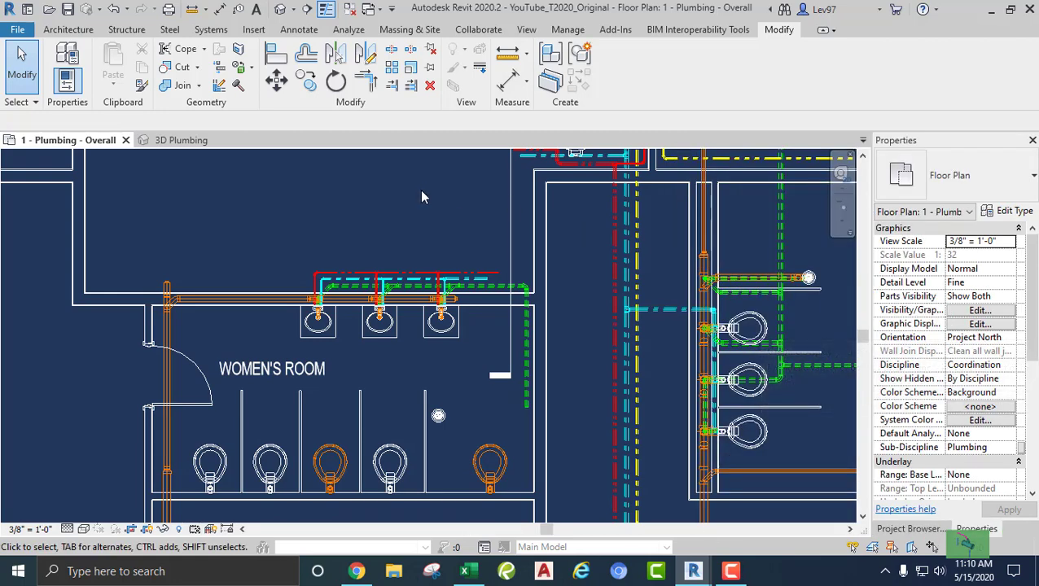
pyautogui.scroll(-2, 421, 196)
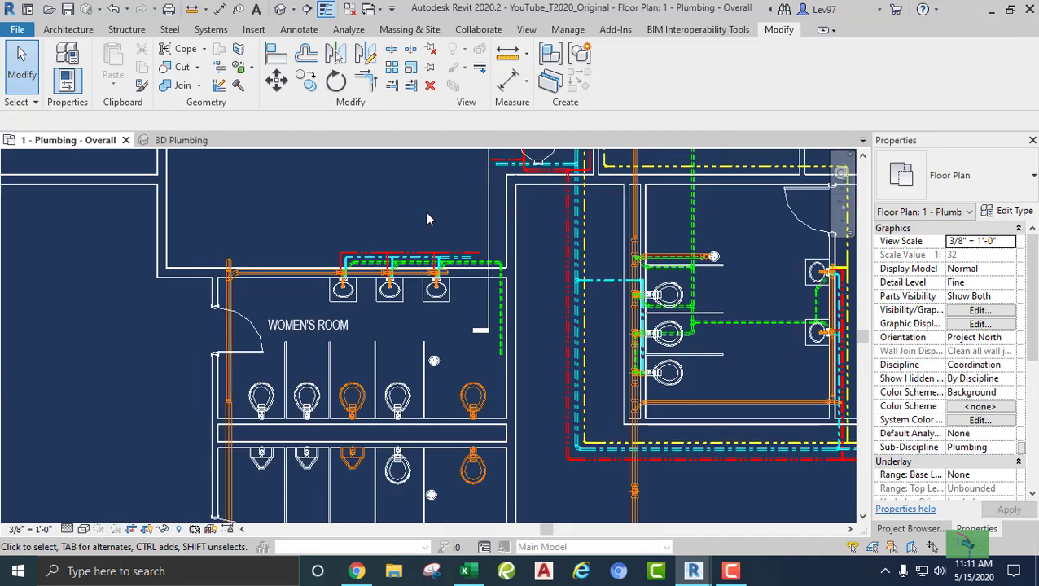
# Look over the Women's Room fixtures and the open-ended hot and cold water branches behind the lavatories.
pyautogui.moveTo(426, 214); pyautogui.dragTo(455, 204, button='middle')
pyautogui.scroll(2, 411, 297)
pyautogui.scroll(1, 434, 308)
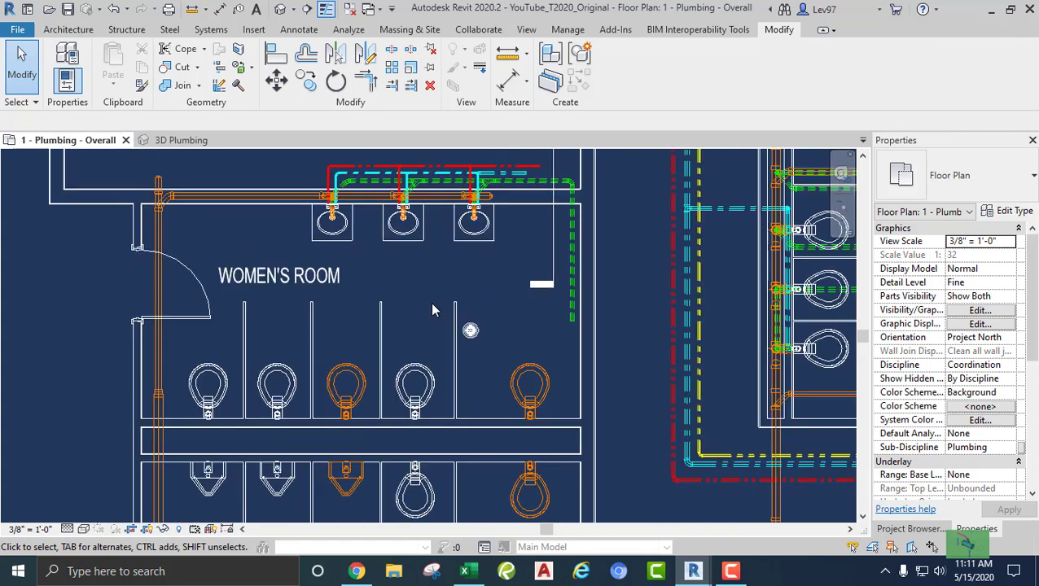
pyautogui.scroll(-2, 424, 300)
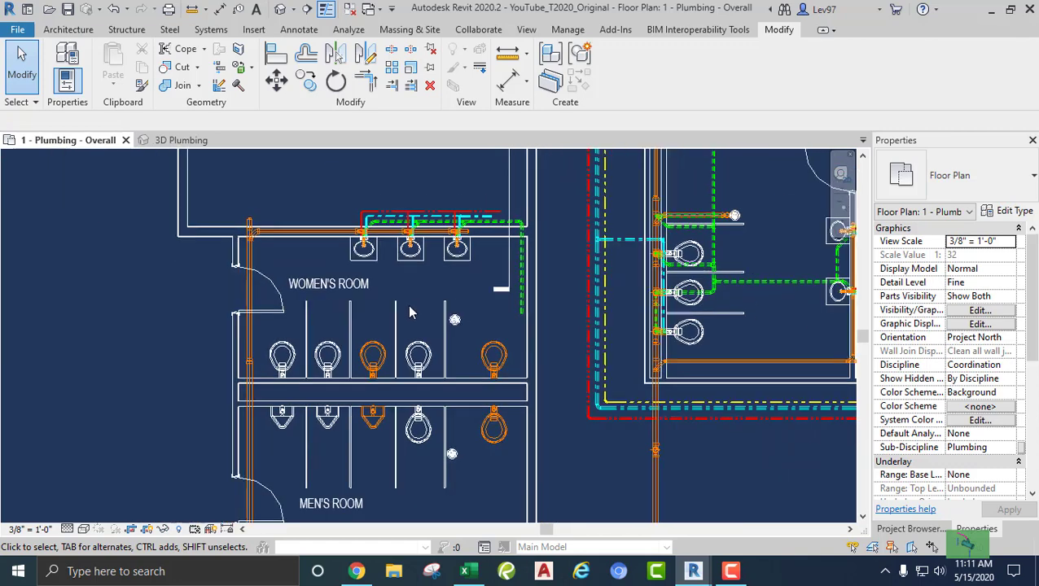
pyautogui.moveTo(411, 314); pyautogui.dragTo(393, 304, button='middle')
pyautogui.scroll(3, 475, 309)
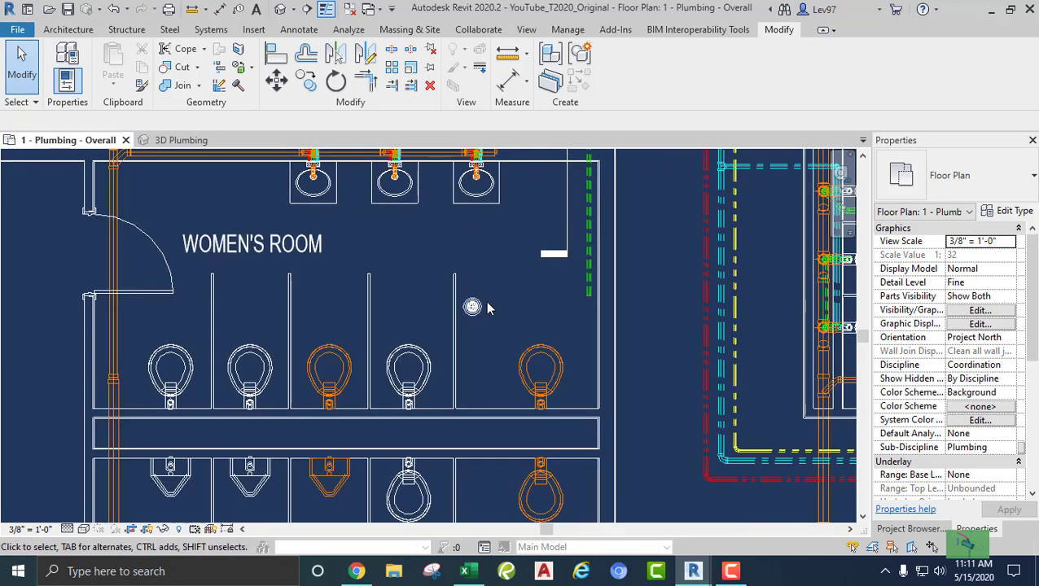
pyautogui.scroll(-1, 468, 297)
pyautogui.moveTo(464, 292); pyautogui.dragTo(418, 386, button='middle')
pyautogui.scroll(3, 474, 259)
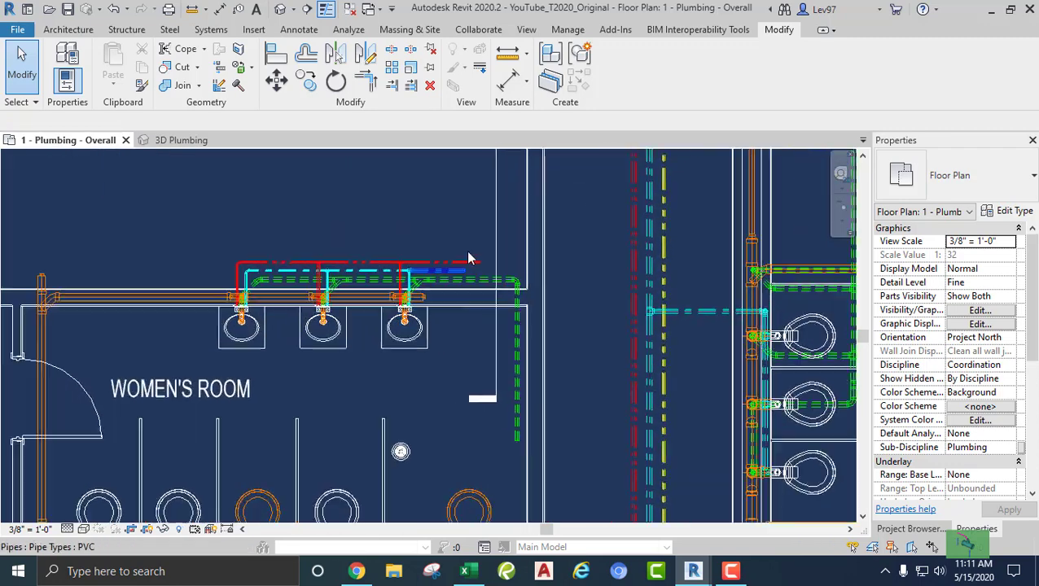
# Draw a 1/2" hot water pipe from the open end of the lavatory hot line straight north toward the water heater.
pyautogui.moveTo(456, 217); pyautogui.dragTo(318, 370, button='middle')
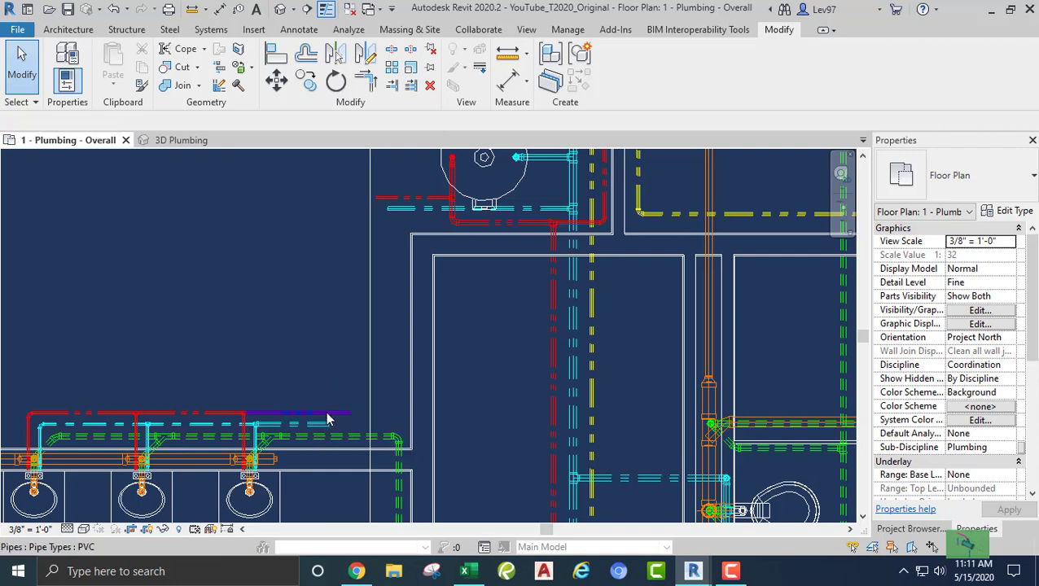
pyautogui.click(355, 419)
pyautogui.rightClick(354, 417)
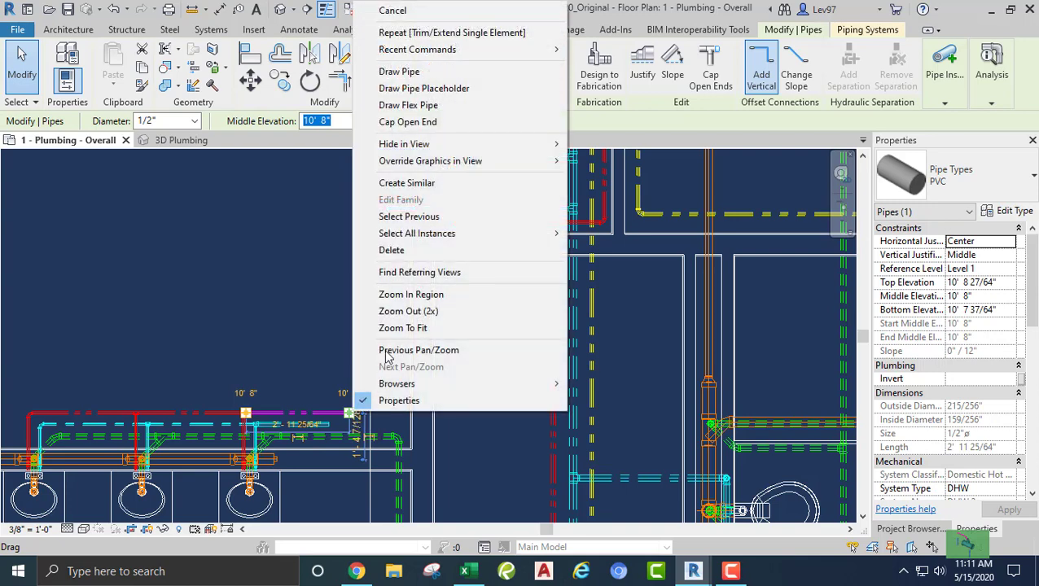
pyautogui.click(399, 72)
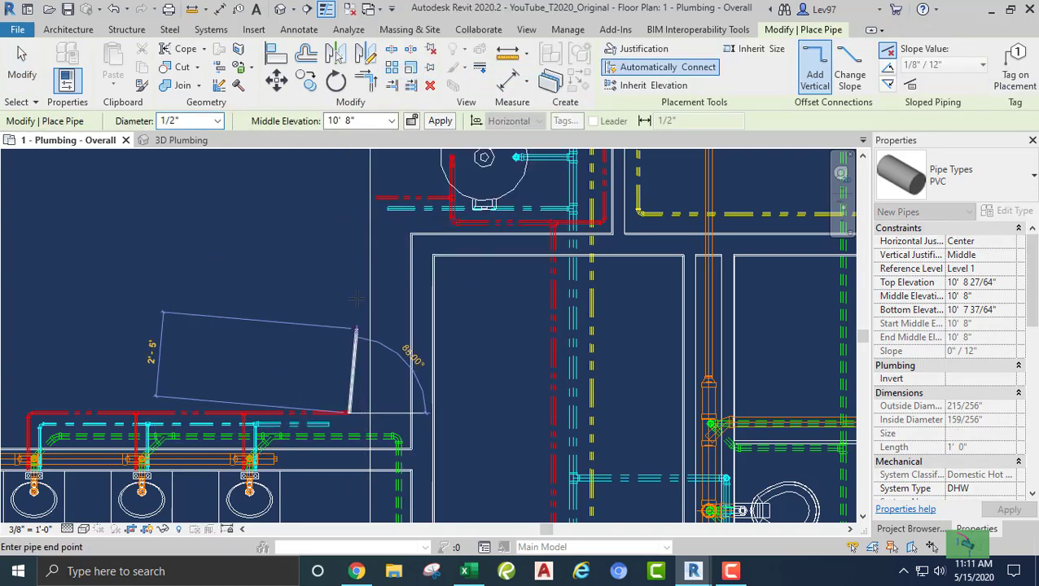
pyautogui.click(349, 268)
pyautogui.press('Escape')
pyautogui.press('Escape')
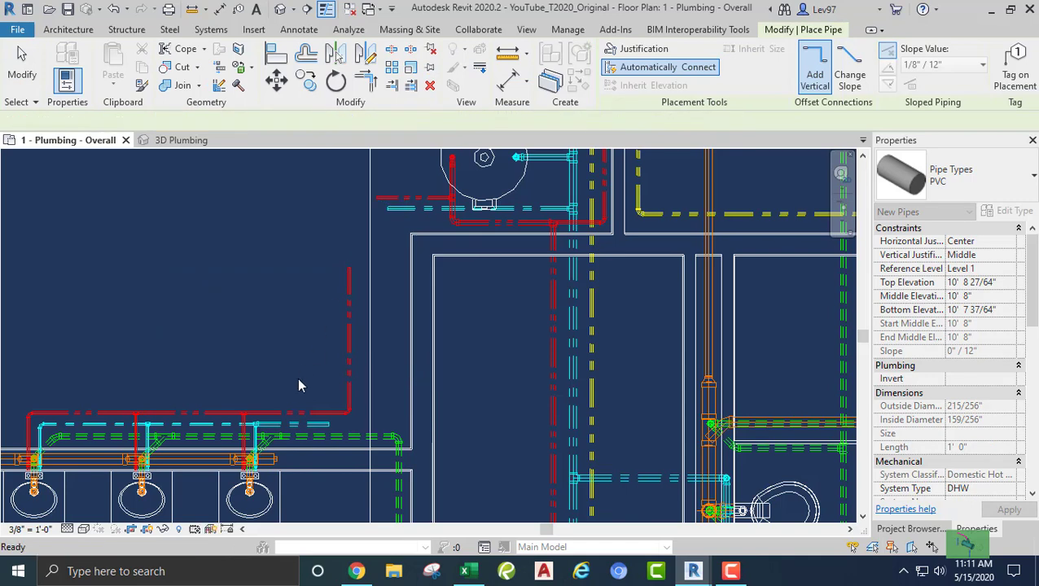
# Extend the 1" cold water line from its open end just past the hot water riser, turning it north for about 4'-1".
pyautogui.click(313, 425)
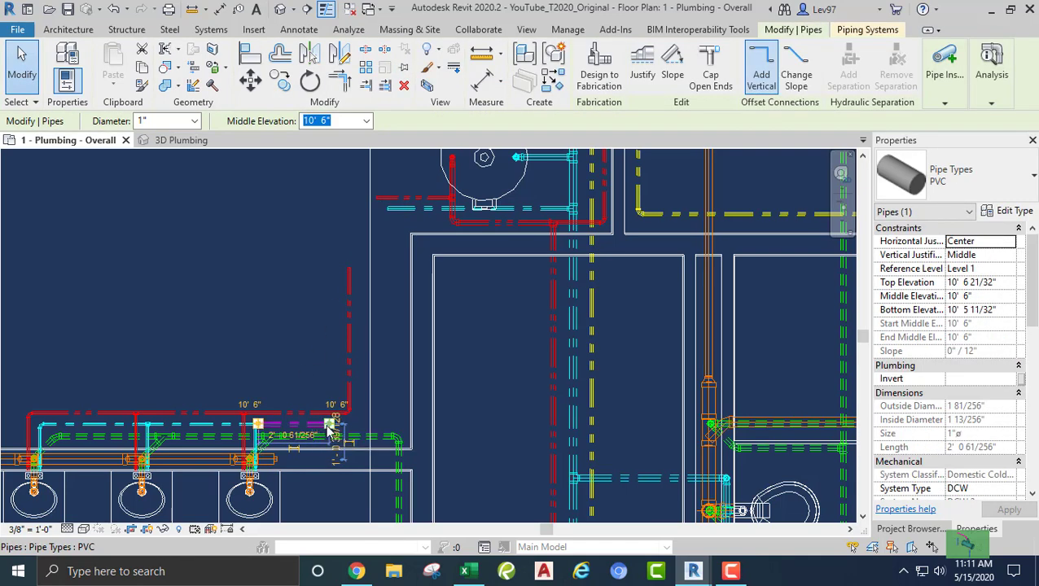
pyautogui.rightClick(329, 424)
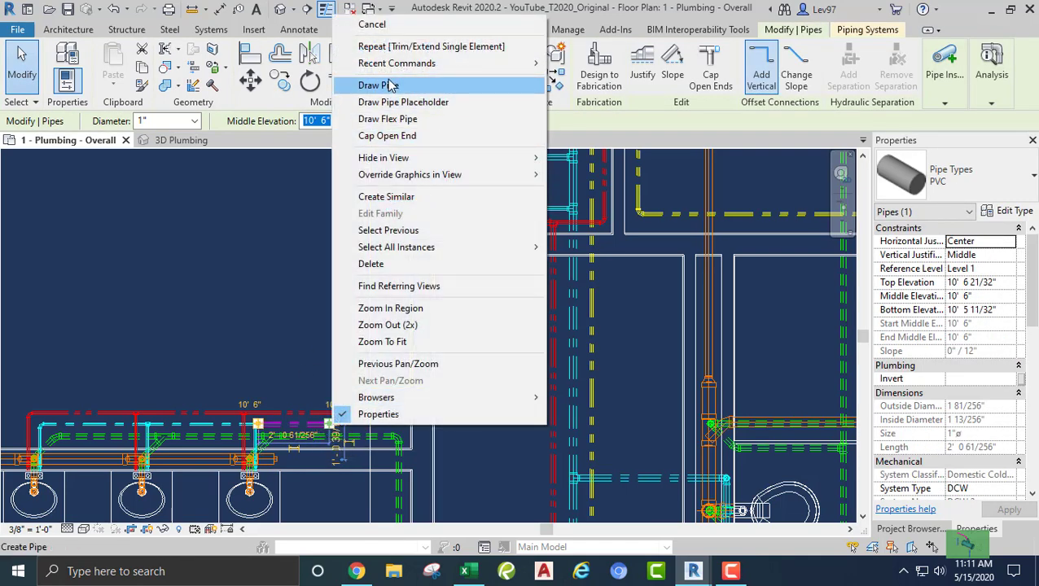
pyautogui.click(379, 85)
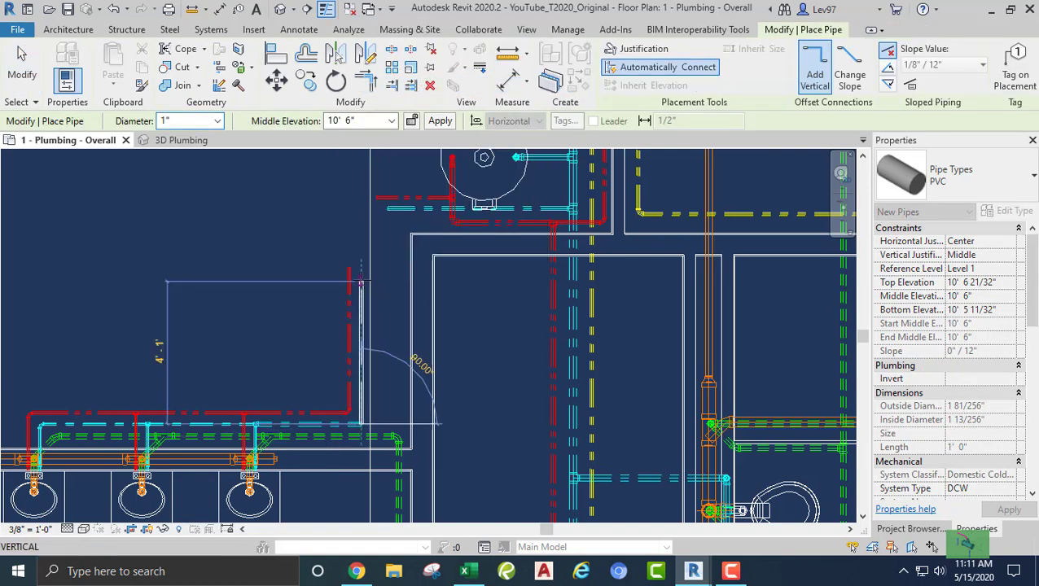
pyautogui.press('Escape')
pyautogui.press('Escape')
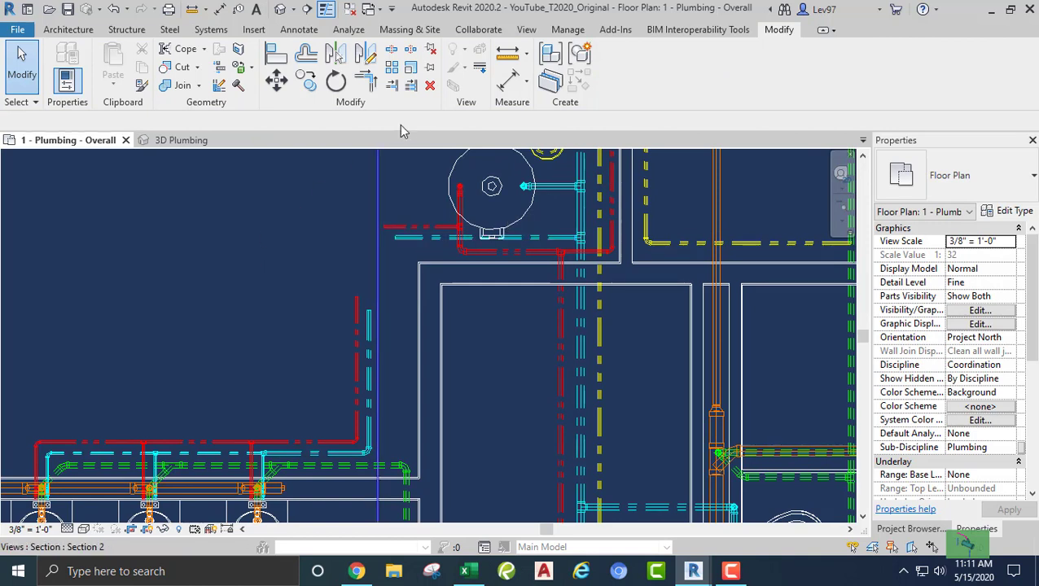
# Join the hot water riser to the water heater's open hot water branch with Trim/Extend to Corner.
pyautogui.click(367, 82)
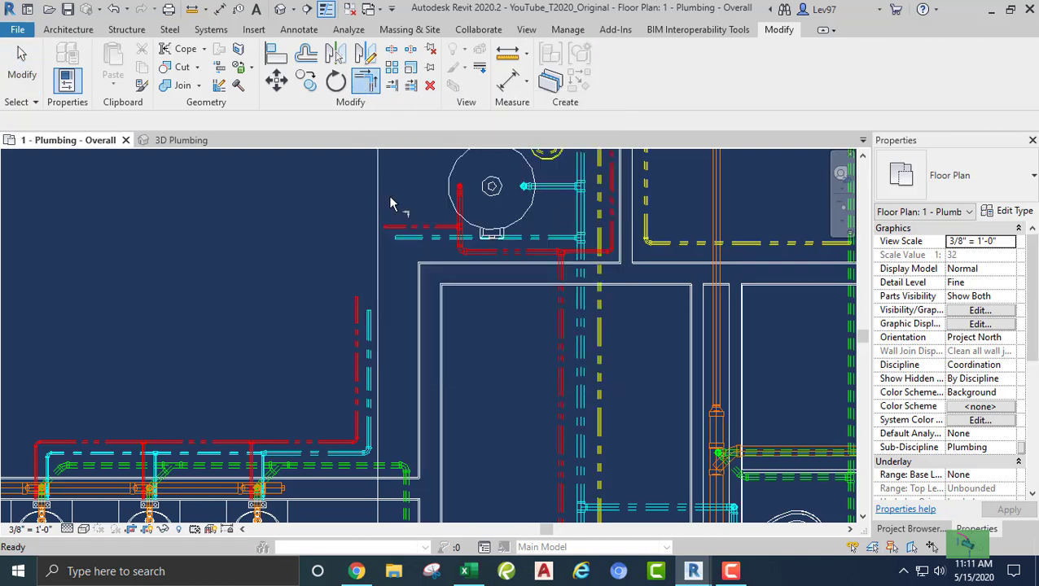
pyautogui.click(417, 227)
pyautogui.click(356, 316)
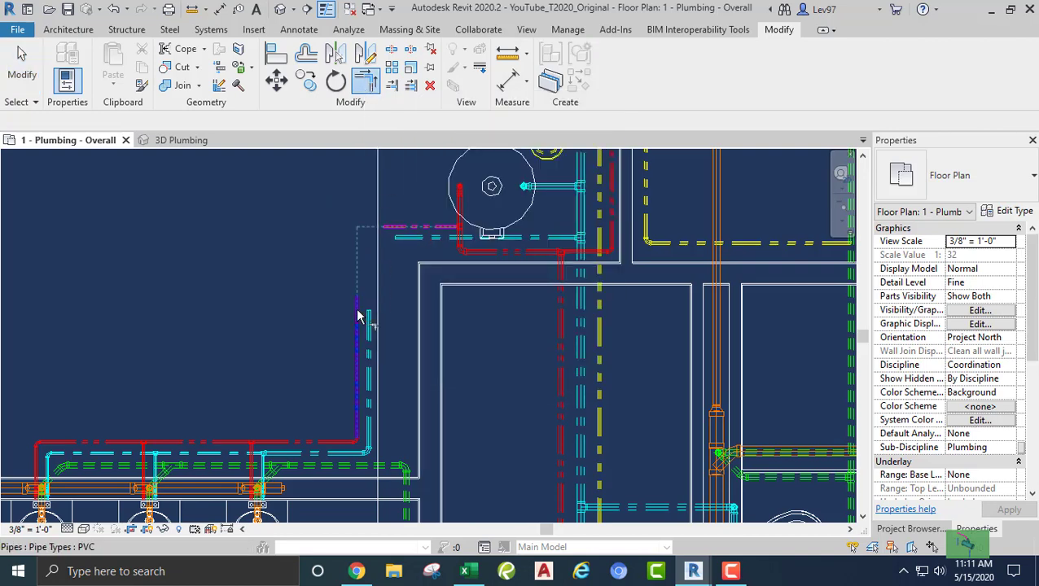
pyautogui.press('Escape')
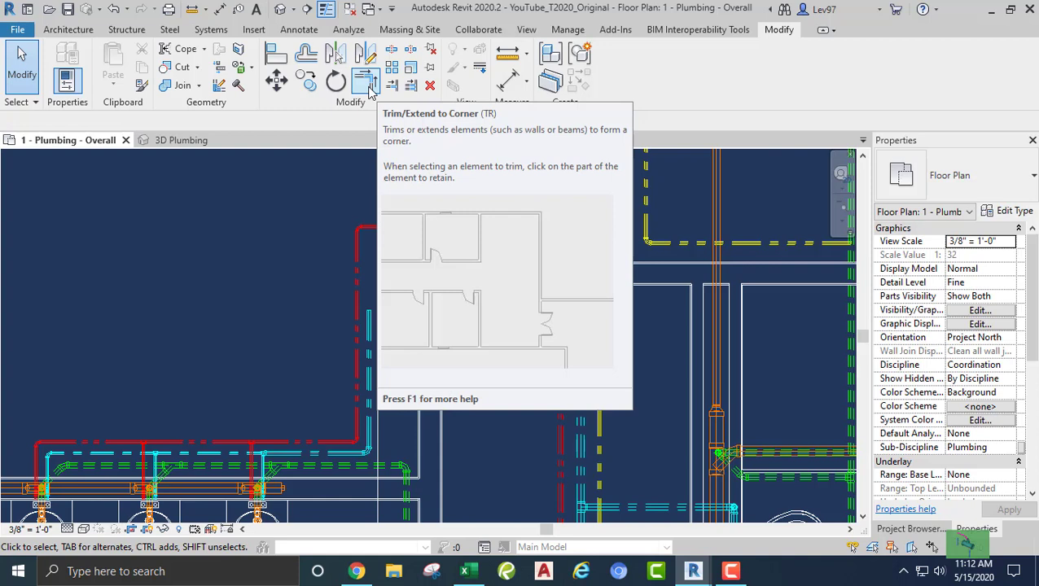
# Join the cold water riser to the open cold water branch below the water heater with Trim/Extend to Corner.
pyautogui.click(367, 82)
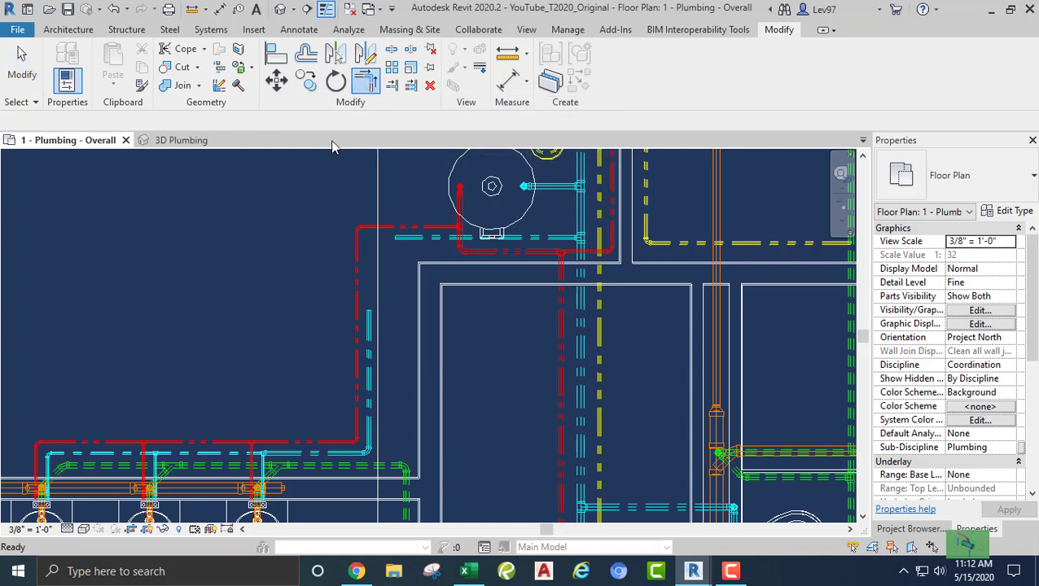
pyautogui.click(410, 236)
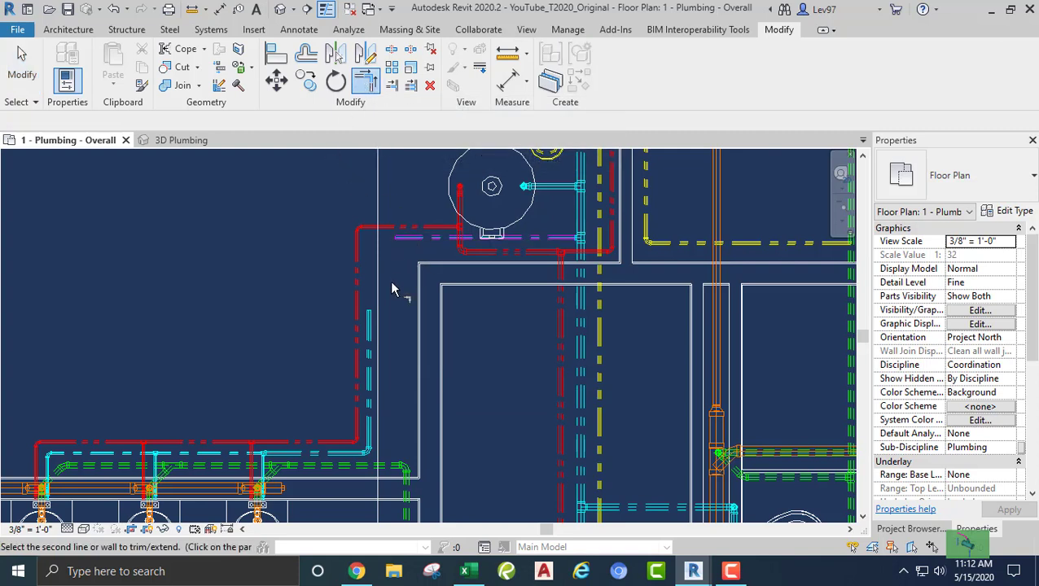
pyautogui.click(370, 325)
pyautogui.press('Escape')
pyautogui.press('Escape')
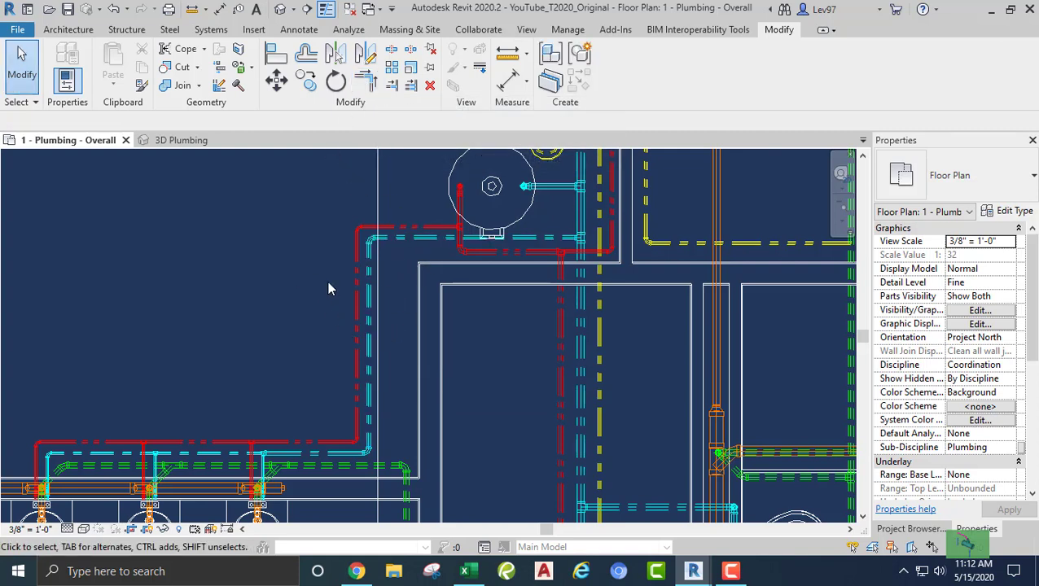
# Check the flow and fixture units of the short 1 1/4" hot water pipe at the water heater.
pyautogui.moveTo(322, 340); pyautogui.dragTo(378, 267, button='middle')
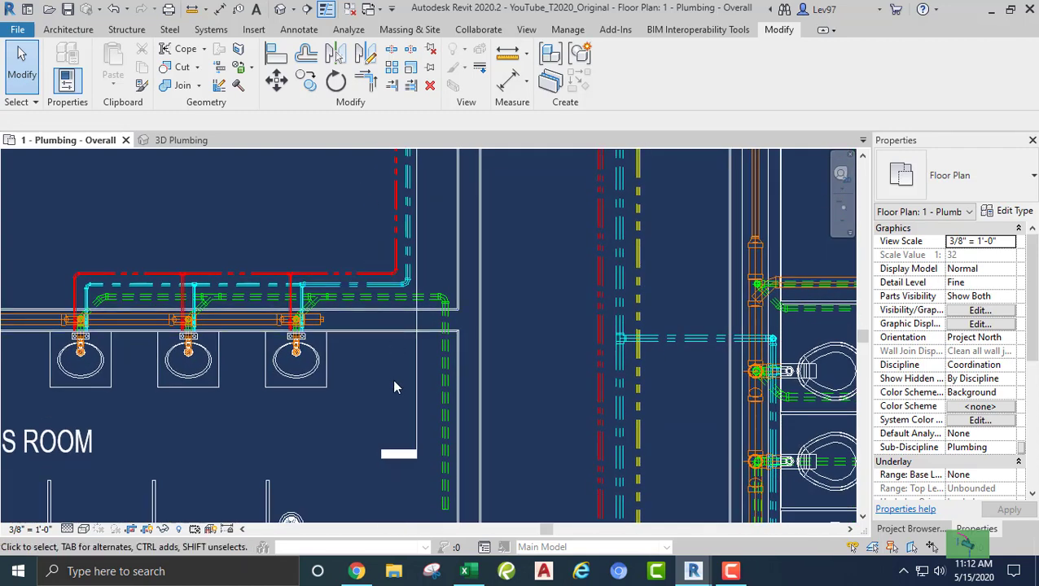
pyautogui.moveTo(389, 386); pyautogui.dragTo(408, 433, button='middle')
pyautogui.scroll(-2, 401, 352)
pyautogui.scroll(-2, 428, 276)
pyautogui.scroll(2, 405, 305)
pyautogui.scroll(1, 405, 311)
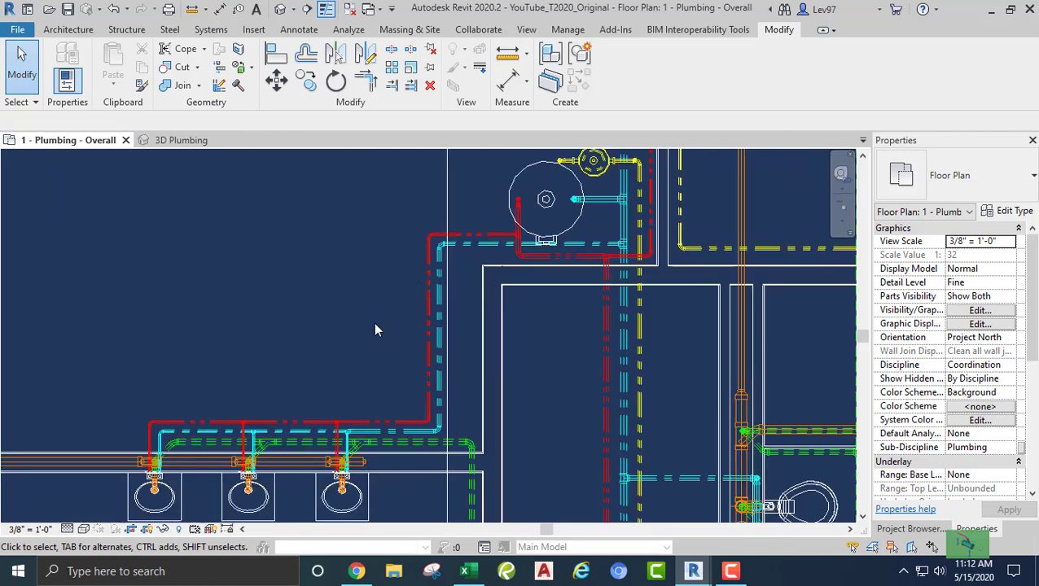
pyautogui.click(523, 219)
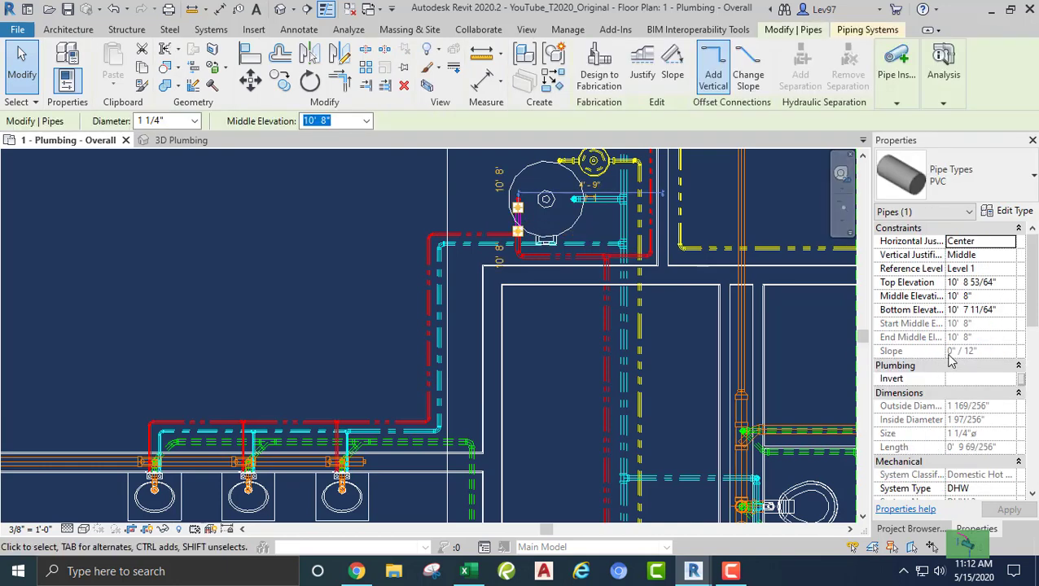
pyautogui.scroll(-5, 912, 321)
pyautogui.scroll(-6, 912, 322)
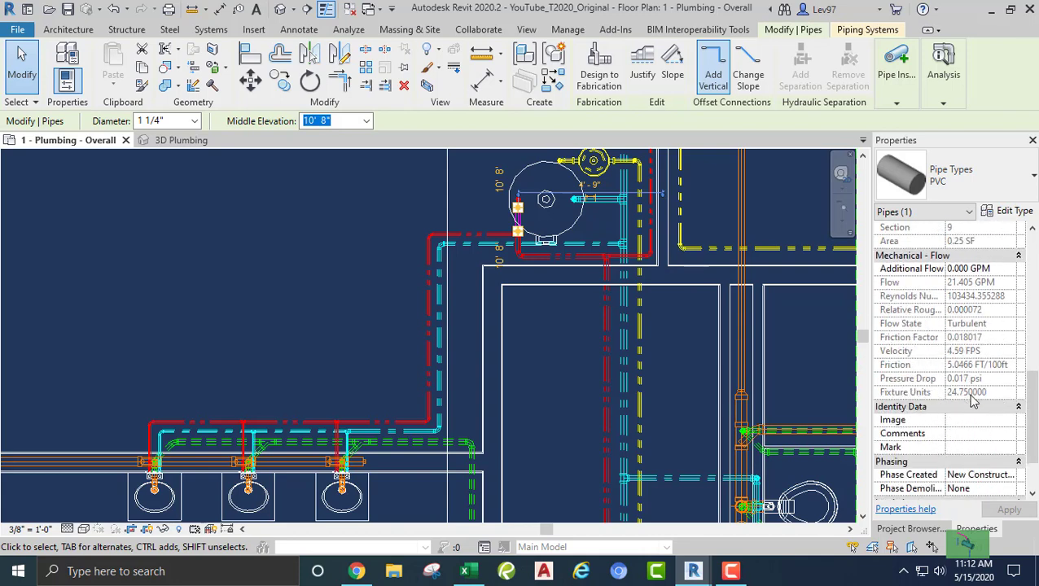
pyautogui.click(545, 343)
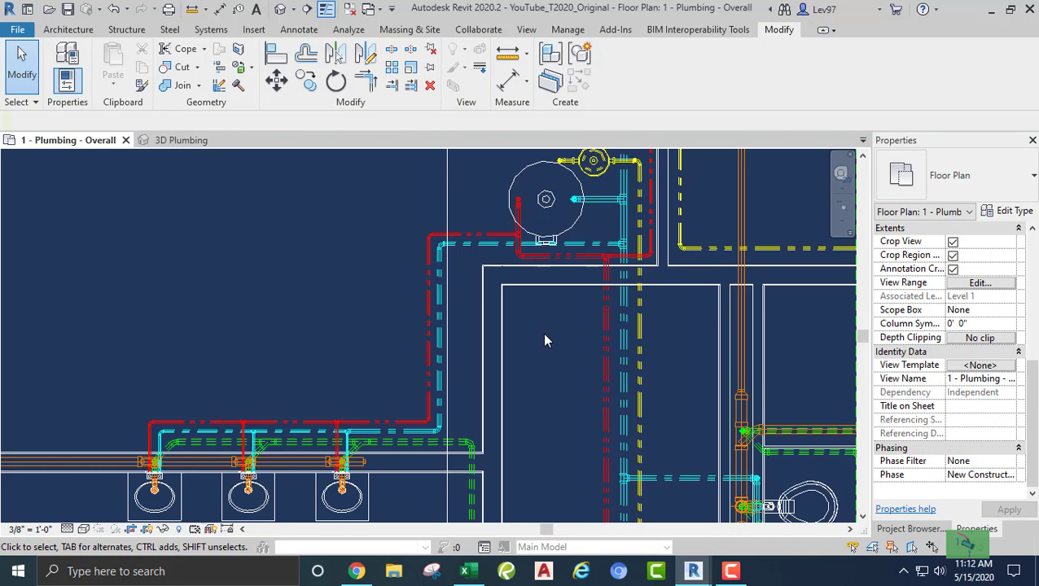
# Check the flow and fixture units of the 2" cold water main where it enters through the mechanical room's exterior wall.
pyautogui.scroll(-3, 545, 323)
pyautogui.moveTo(575, 289); pyautogui.dragTo(536, 512, button='middle')
pyautogui.scroll(2, 532, 311)
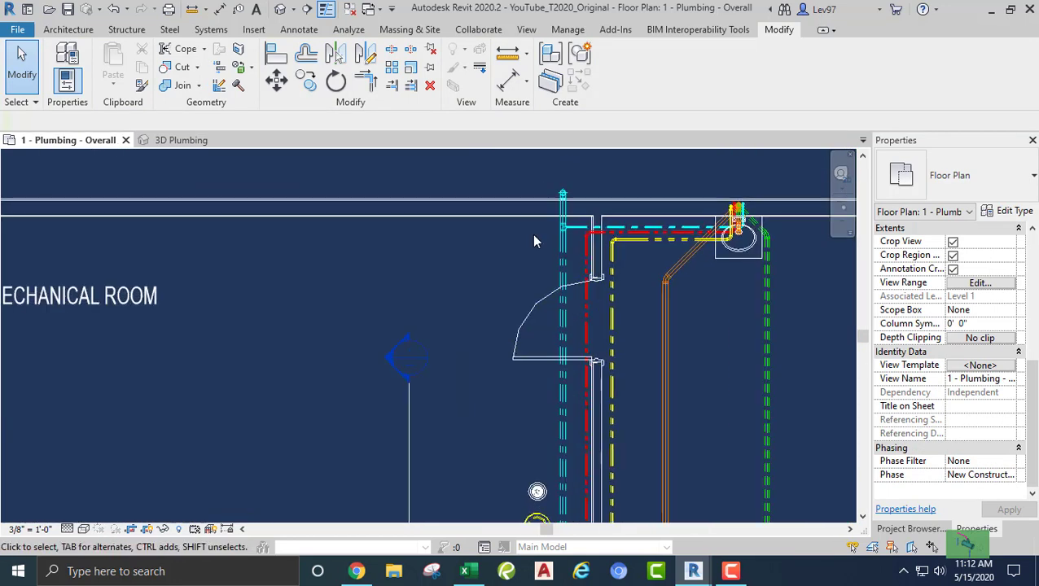
pyautogui.scroll(1, 566, 223)
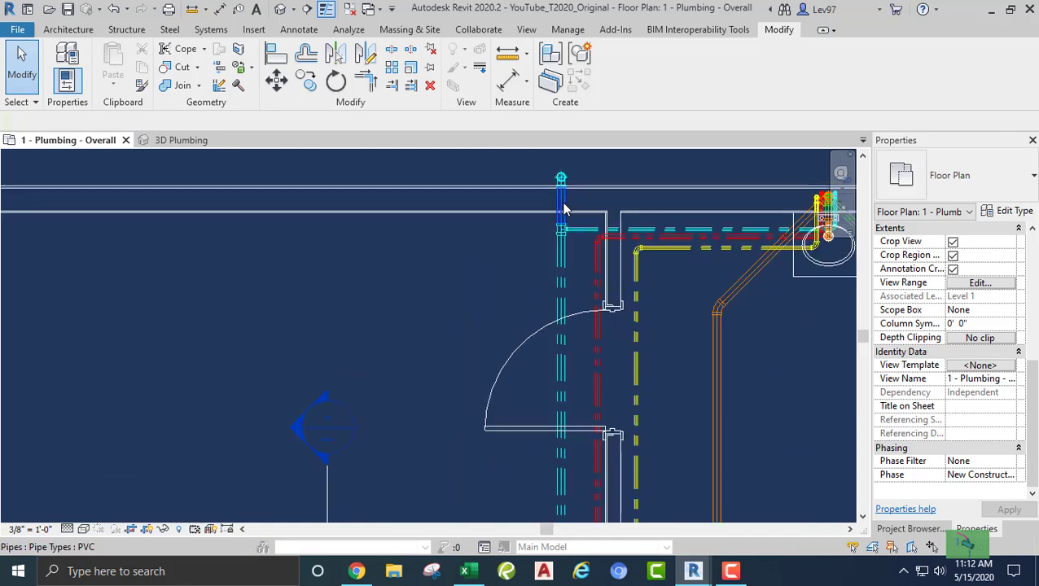
pyautogui.click(560, 207)
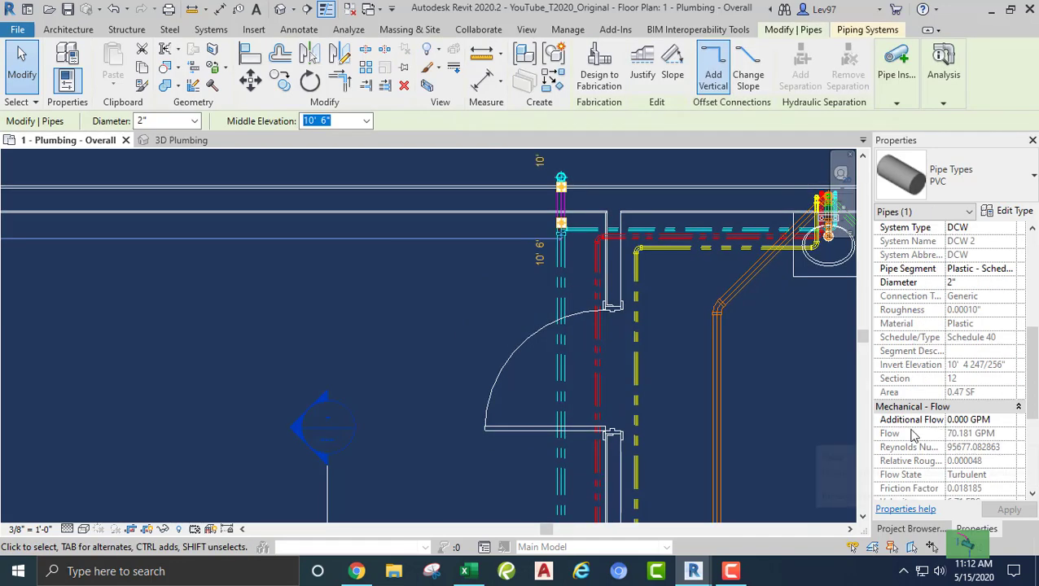
pyautogui.scroll(-5, 915, 432)
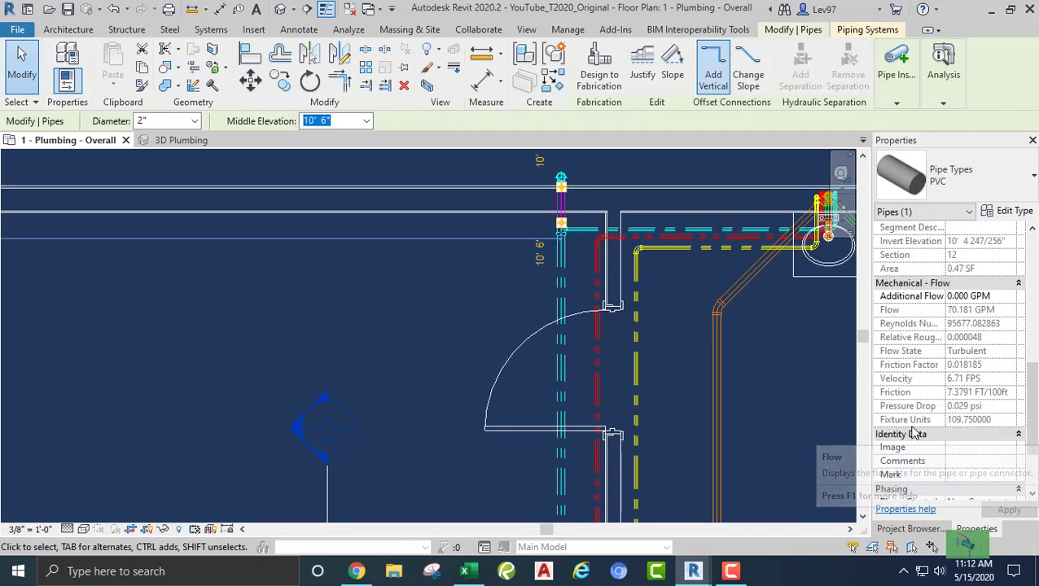
pyautogui.click(477, 323)
# Look over the water piping from the mechanical room down to the Women's Room lavatories and toilets.
pyautogui.scroll(-3, 477, 323)
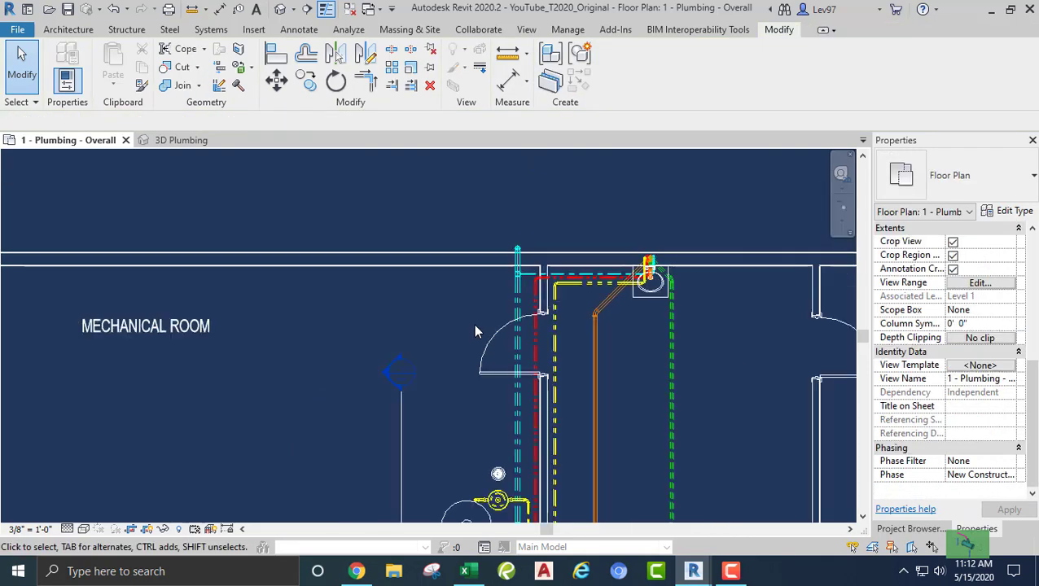
pyautogui.moveTo(479, 425); pyautogui.dragTo(487, 355, button='middle')
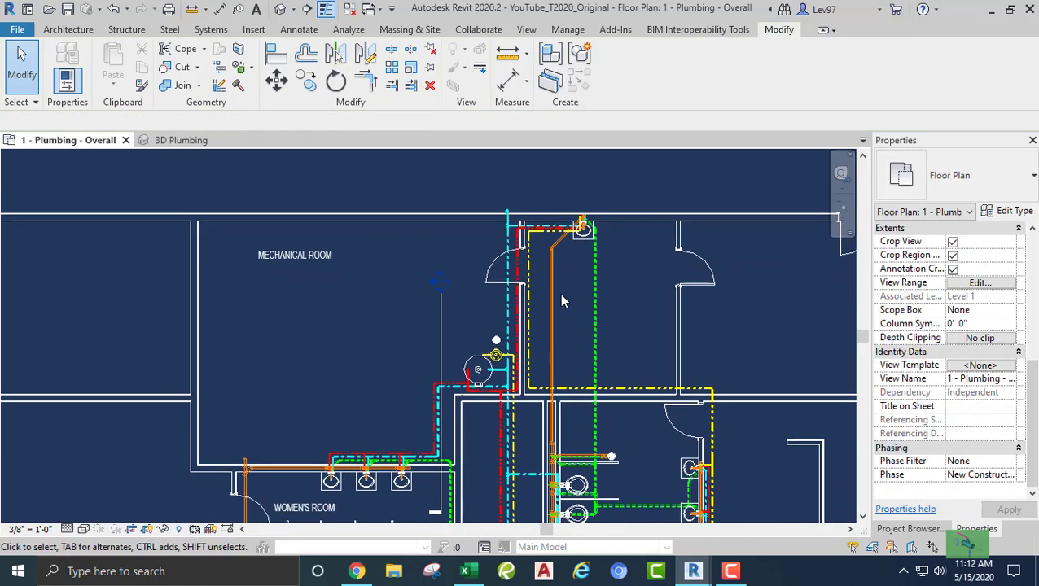
pyautogui.scroll(5, 487, 353)
pyautogui.scroll(-4, 355, 387)
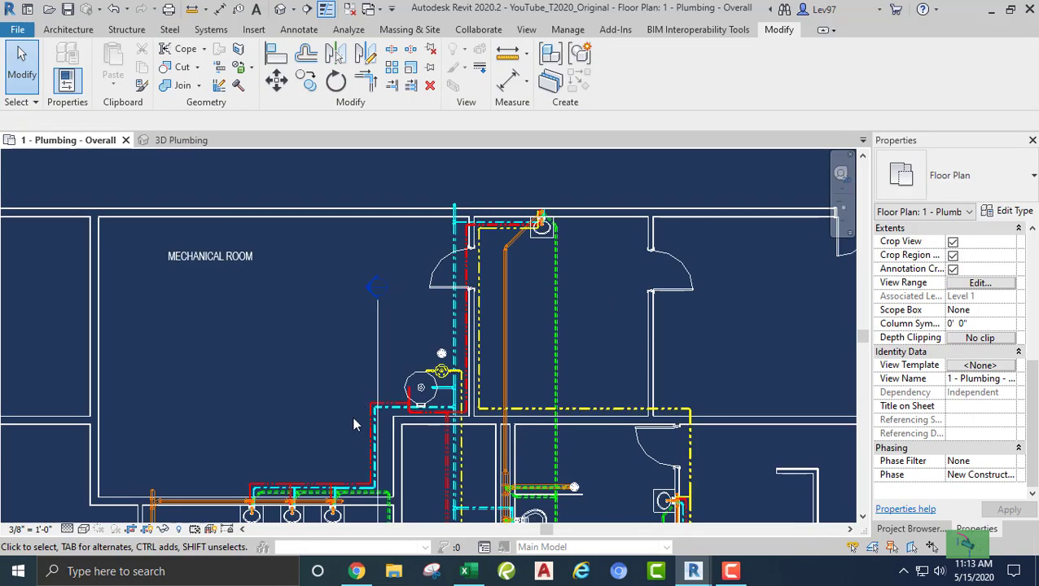
pyautogui.moveTo(383, 401); pyautogui.dragTo(519, 210, button='middle')
pyautogui.scroll(3, 479, 395)
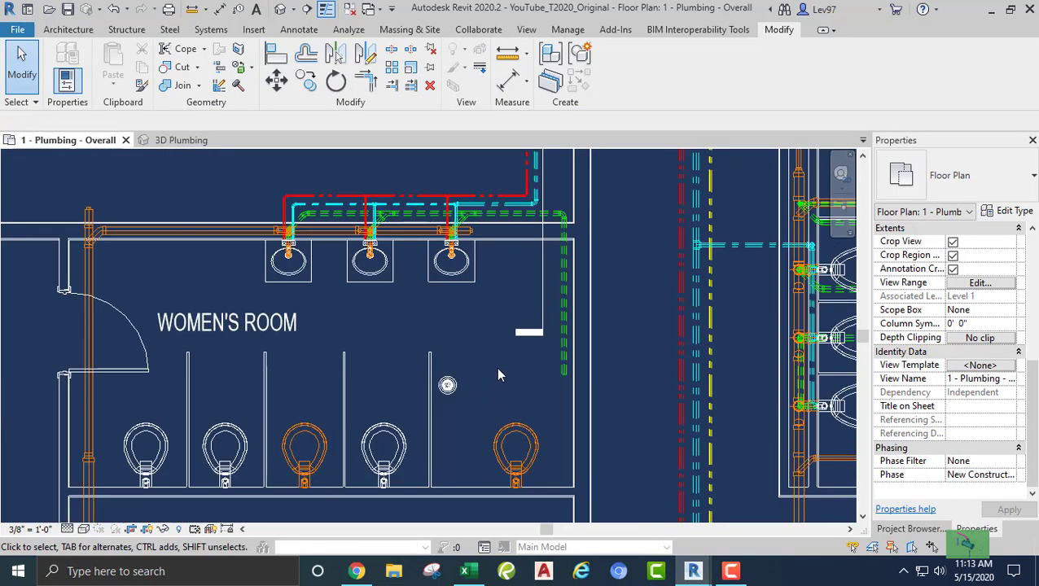
pyautogui.moveTo(495, 367); pyautogui.dragTo(619, 314, button='middle')
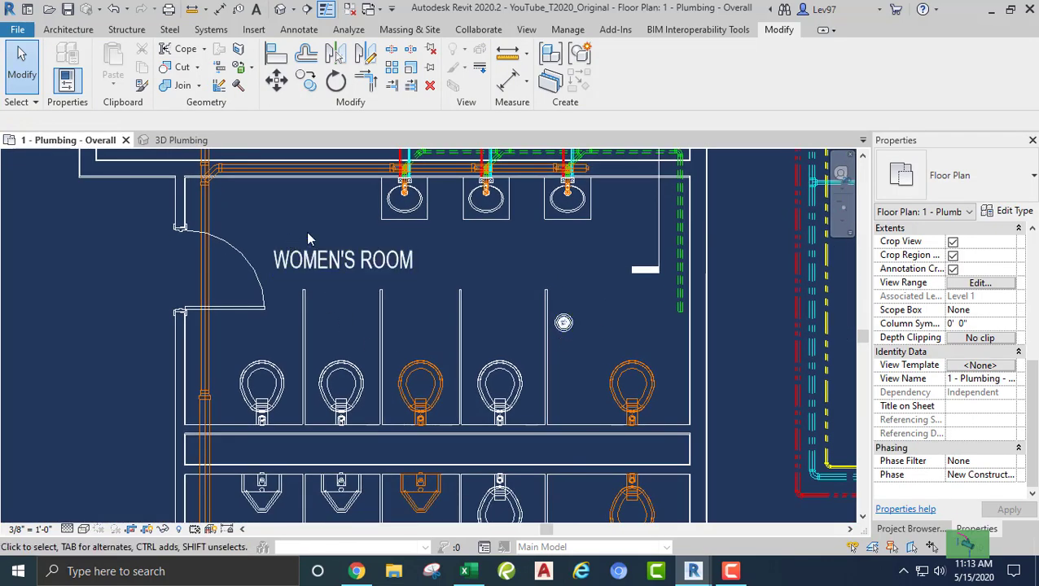
# Look over the lavatories, toilets, urinals and floor drains on both sides of the chase between the Women's Room and Men's Room.
pyautogui.moveTo(602, 354); pyautogui.dragTo(465, 351, button='middle')
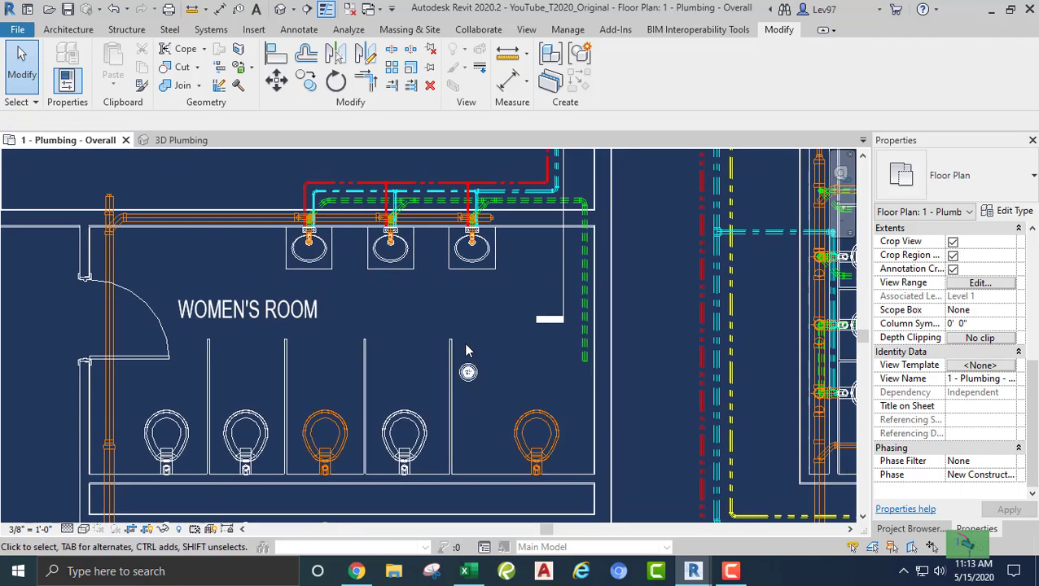
pyautogui.moveTo(519, 377); pyautogui.dragTo(552, 209, button='middle')
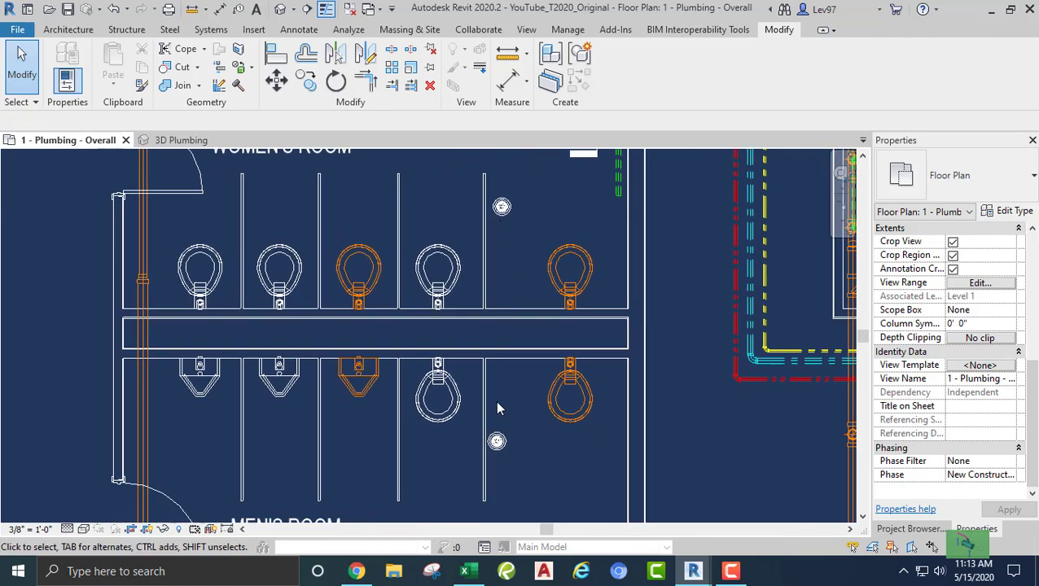
pyautogui.scroll(-2, 503, 254)
pyautogui.moveTo(505, 259); pyautogui.dragTo(407, 423, button='middle')
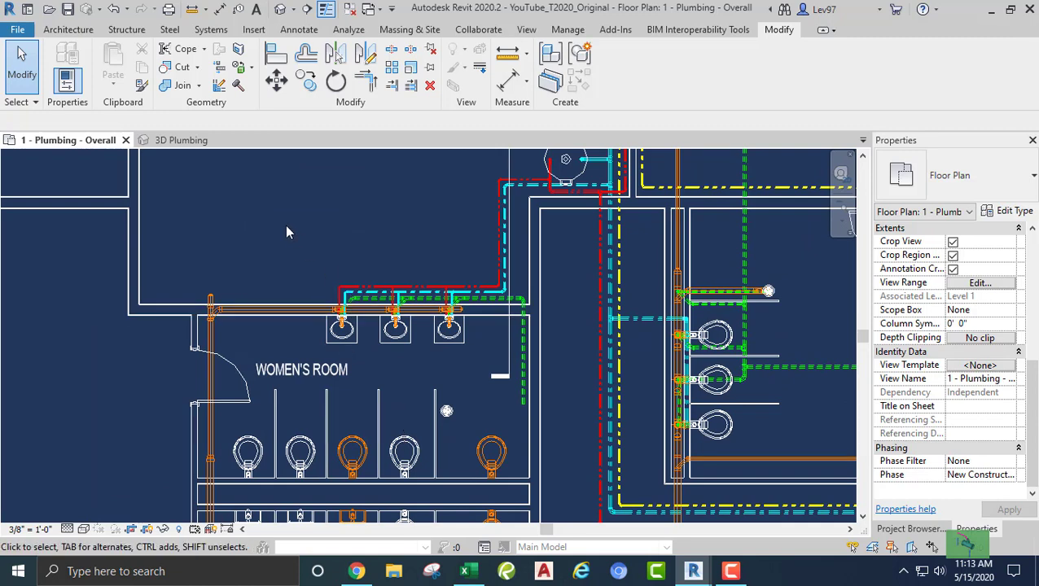
pyautogui.moveTo(287, 257); pyautogui.dragTo(318, 203, button='middle')
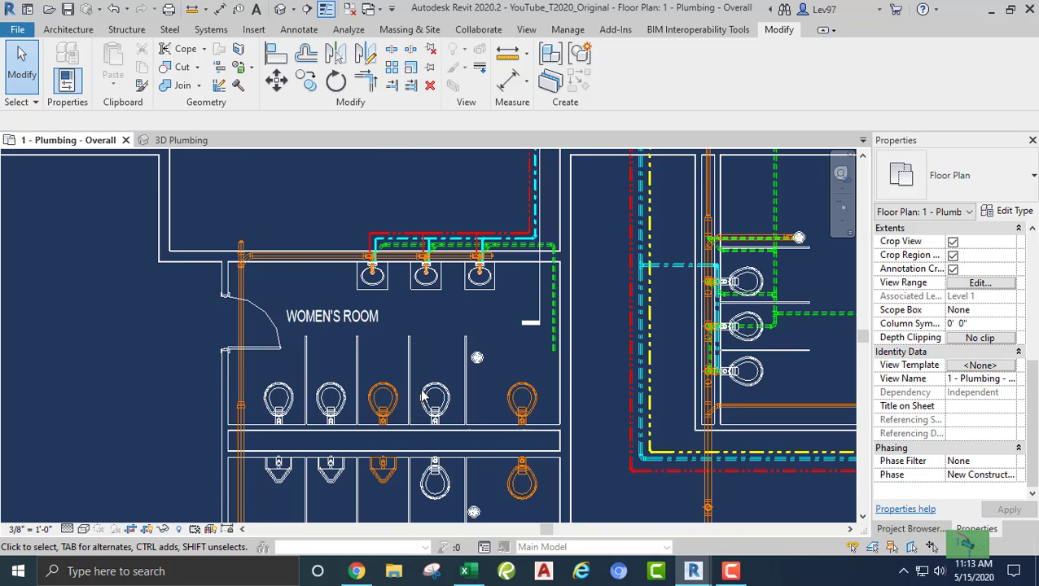
pyautogui.moveTo(478, 366); pyautogui.dragTo(395, 247, button='middle')
pyautogui.scroll(2, 449, 341)
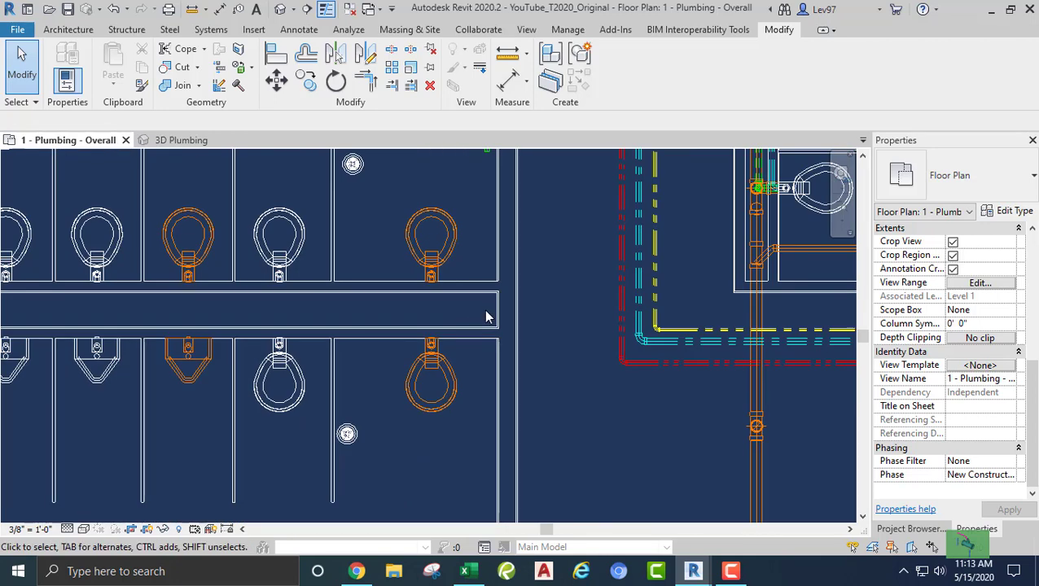
pyautogui.scroll(-1, 385, 287)
pyautogui.moveTo(410, 317); pyautogui.dragTo(506, 413, button='middle')
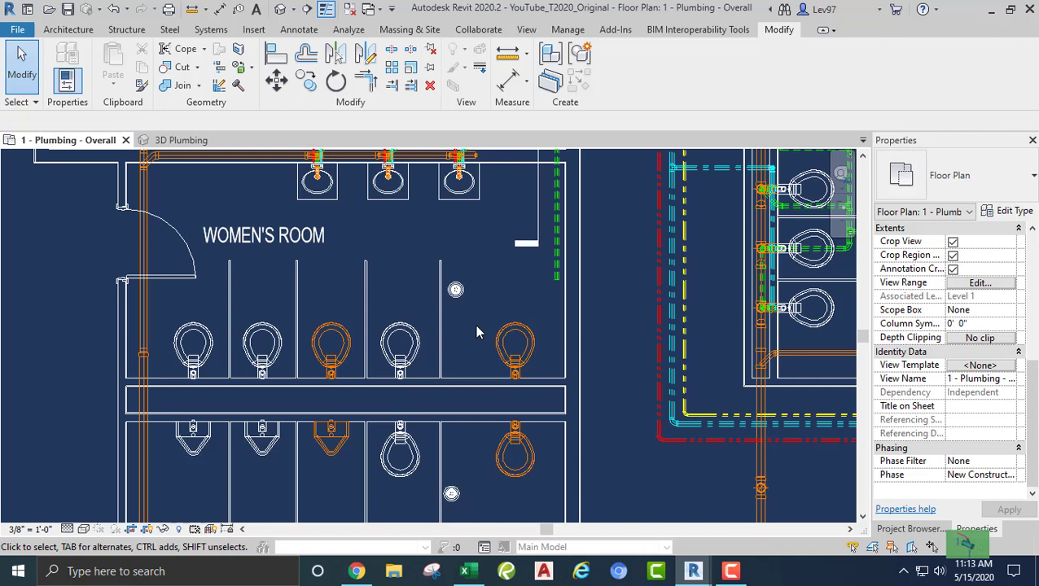
pyautogui.scroll(-2, 491, 321)
pyautogui.moveTo(492, 232); pyautogui.dragTo(467, 355, button='middle')
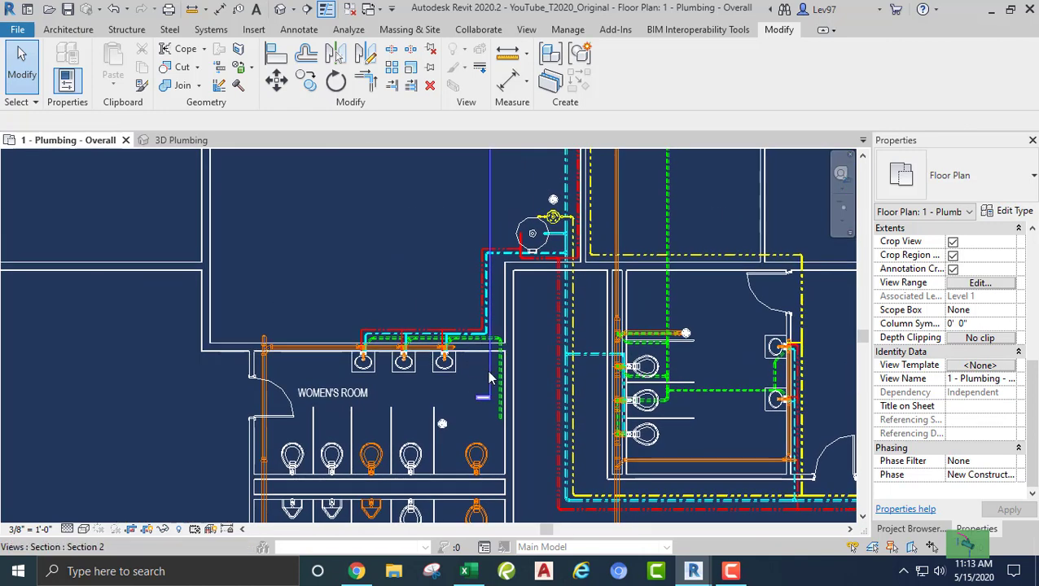
# Move the Section 2 line down and sideways so it runs just beside the Women's Room and Men's Room floor drains.
pyautogui.click(488, 352)
pyautogui.moveTo(491, 197); pyautogui.dragTo(457, 417)
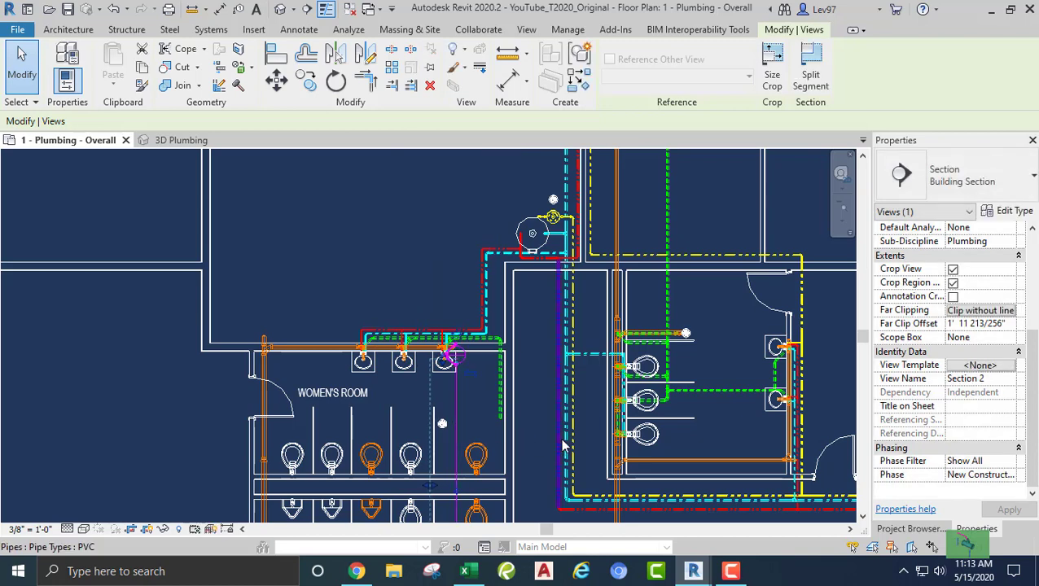
pyautogui.click(529, 421)
pyautogui.moveTo(529, 421); pyautogui.dragTo(628, 298, button='middle')
pyautogui.scroll(3, 479, 302)
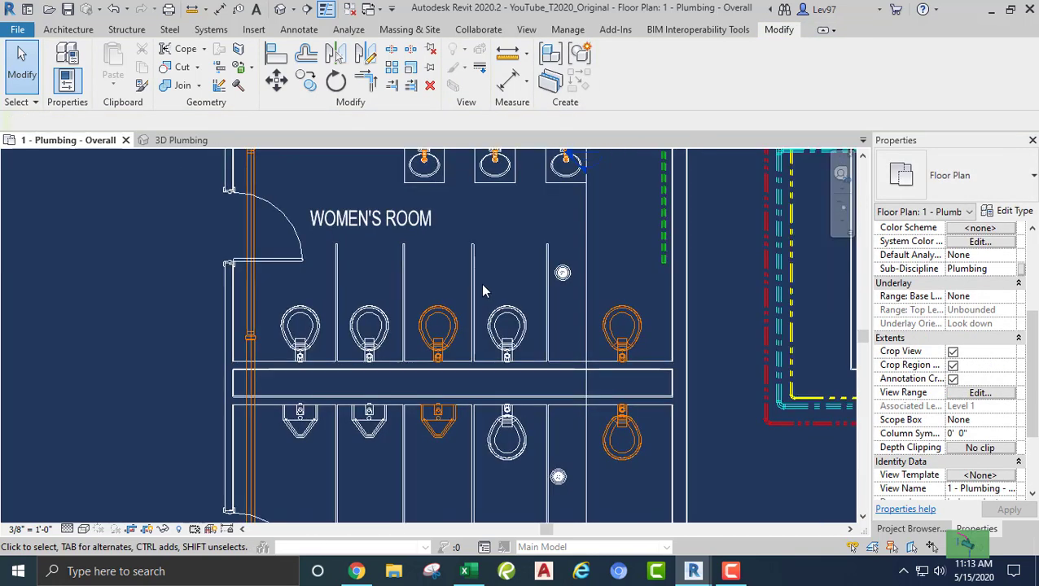
# Open the Section 2 view from its section line in the floor plan.
pyautogui.click(589, 256)
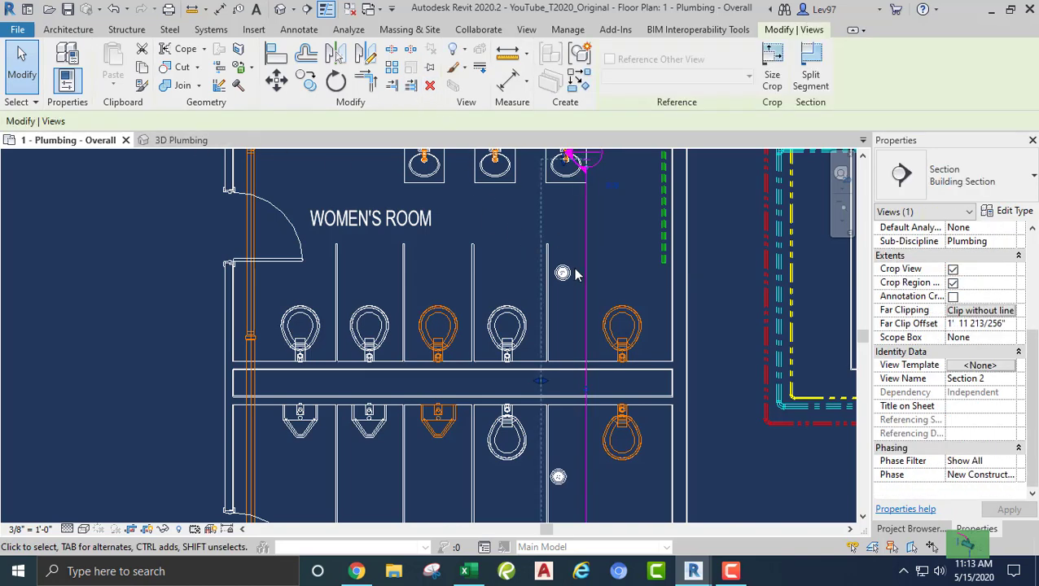
pyautogui.rightClick(583, 250)
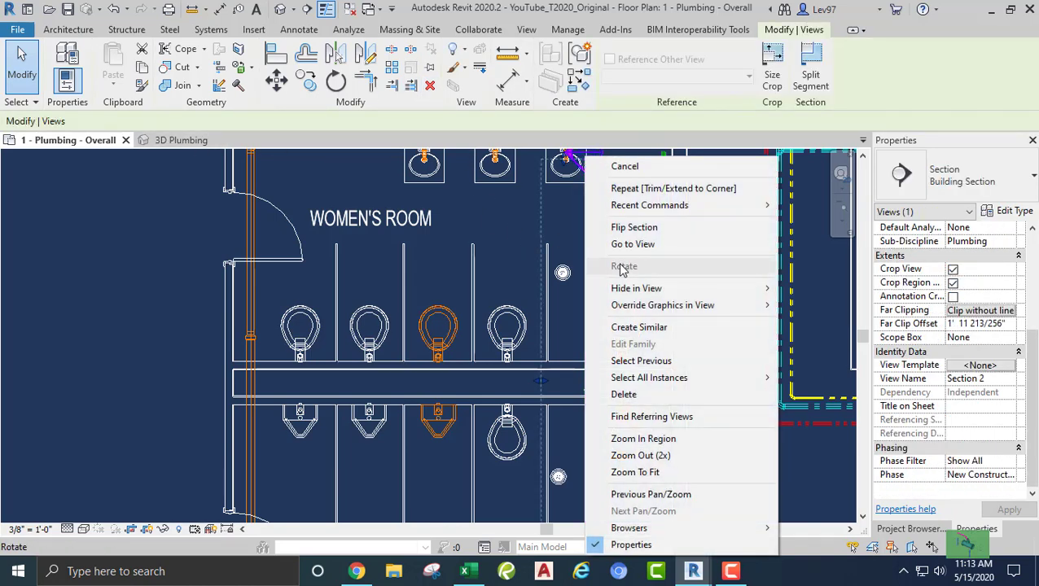
pyautogui.click(633, 244)
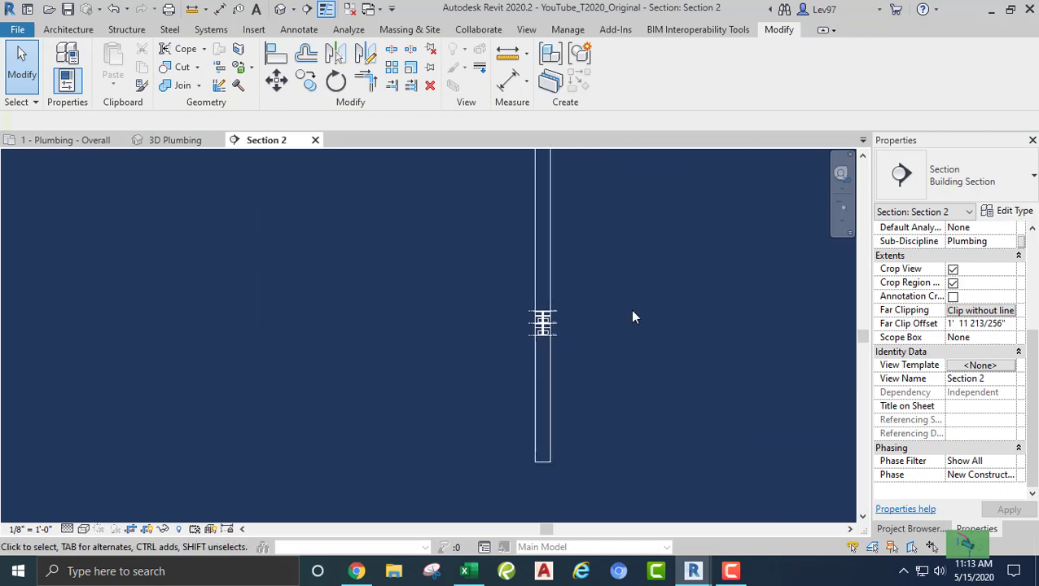
# Draw a 3" PVC pipe about 1'-2" straight down from the Women's Room floor drain outlet, then horizontally to under the chase.
pyautogui.scroll(8, 482, 325)
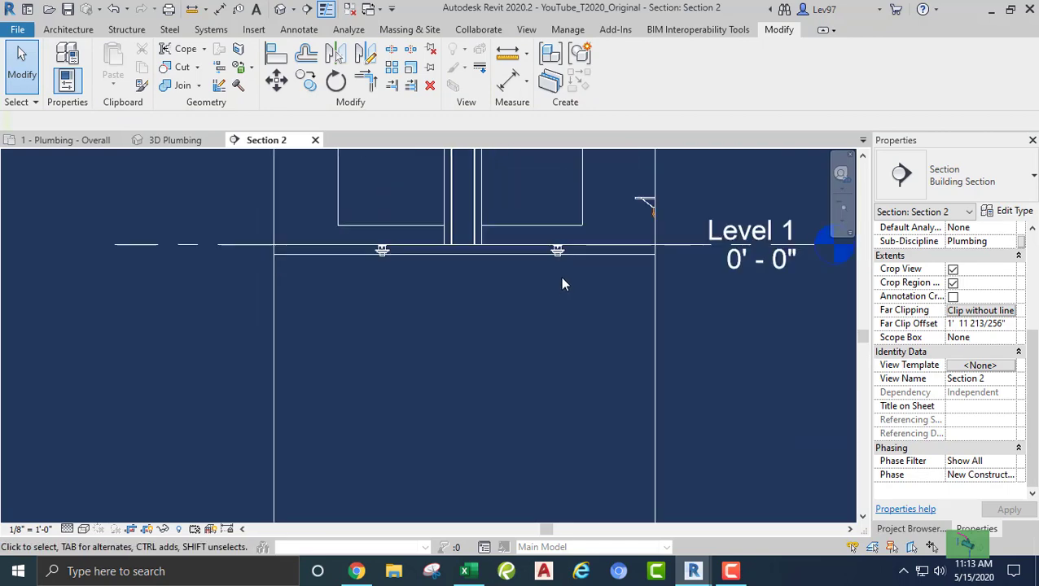
pyautogui.moveTo(560, 277); pyautogui.dragTo(502, 304, button='middle')
pyautogui.scroll(3, 509, 473)
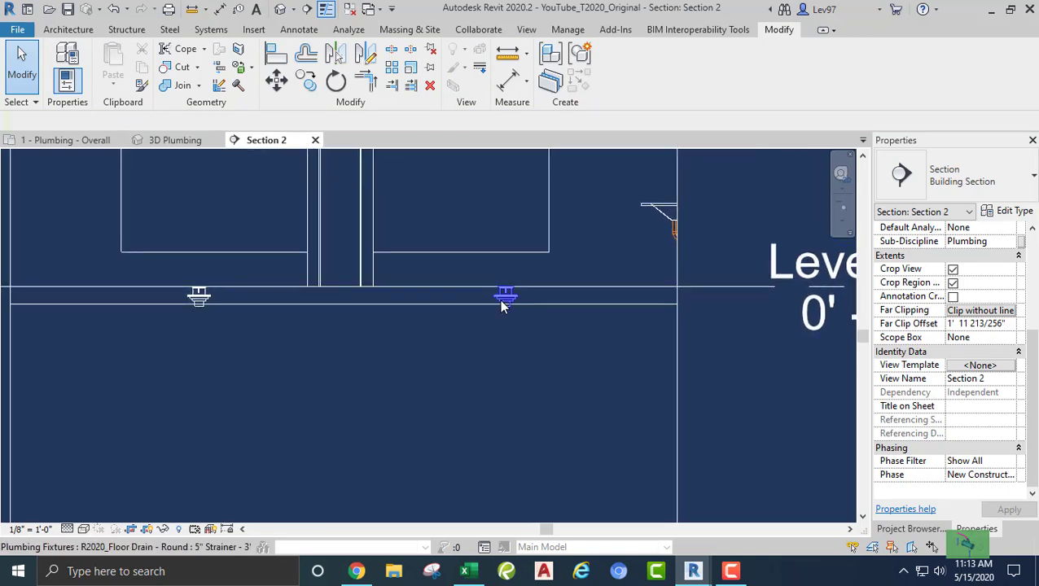
pyautogui.click(496, 303)
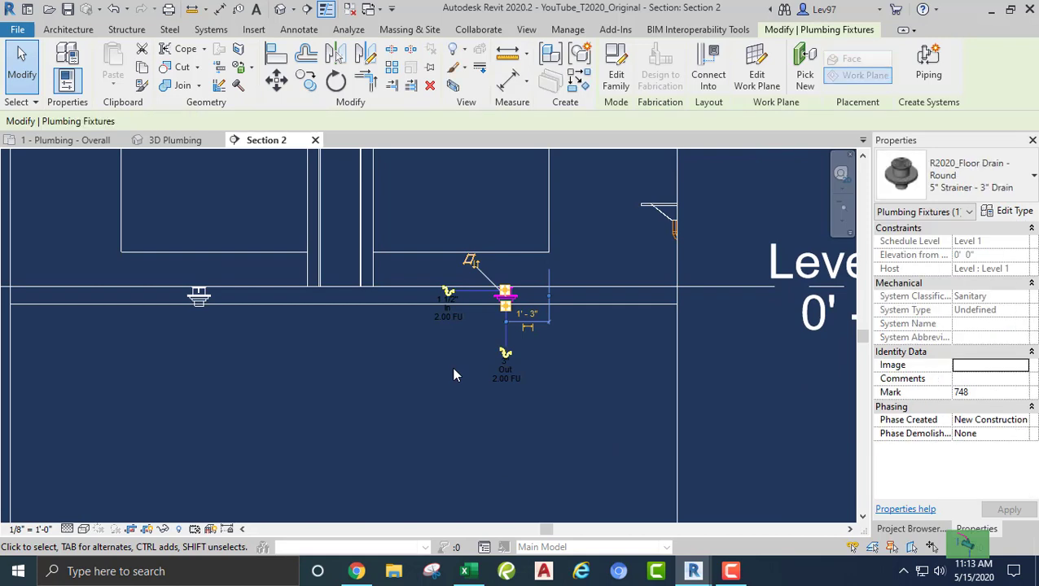
pyautogui.click(504, 356)
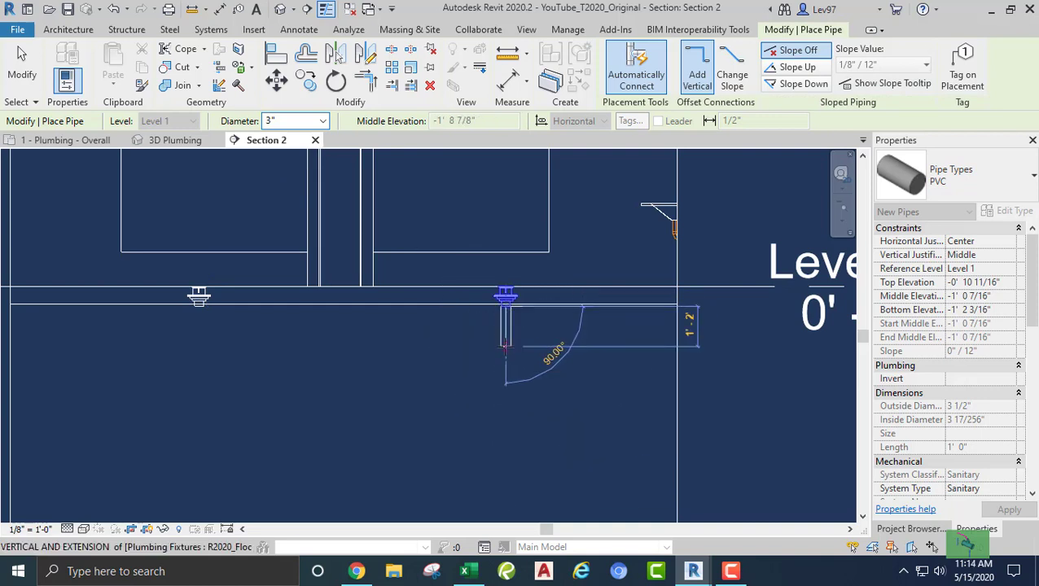
pyautogui.click(504, 346)
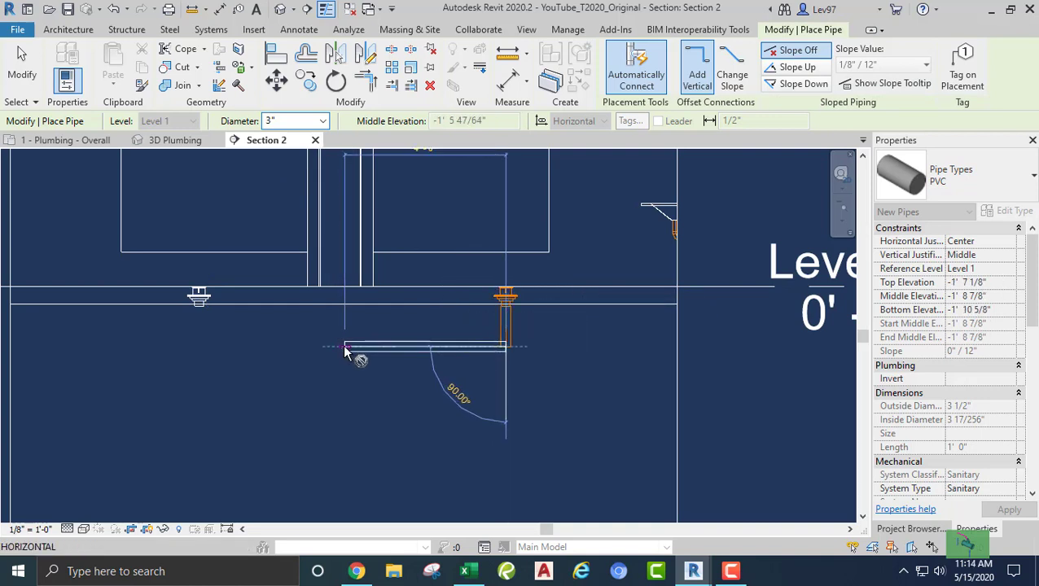
pyautogui.click(344, 347)
pyautogui.press('Escape')
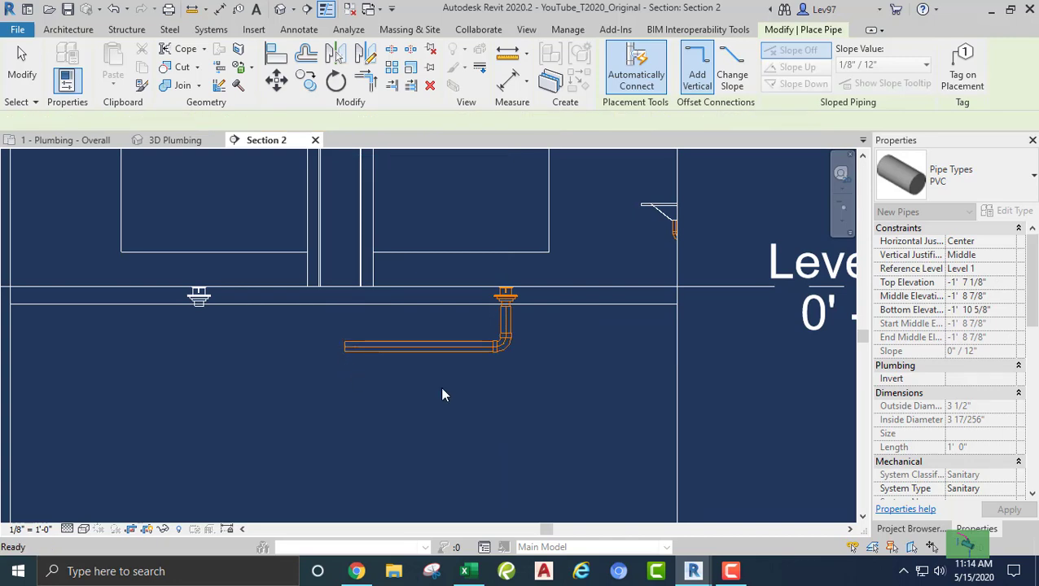
pyautogui.press('Escape')
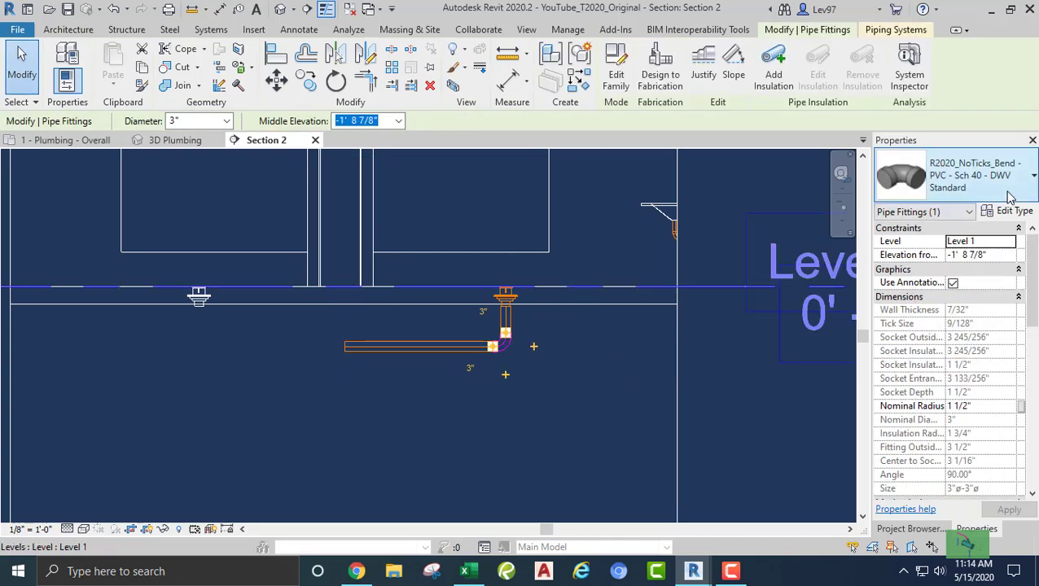
# Replace the 3" bend below the Women's Room floor drain with a P-trap fitting.
pyautogui.click(969, 175)
pyautogui.click(881, 326)
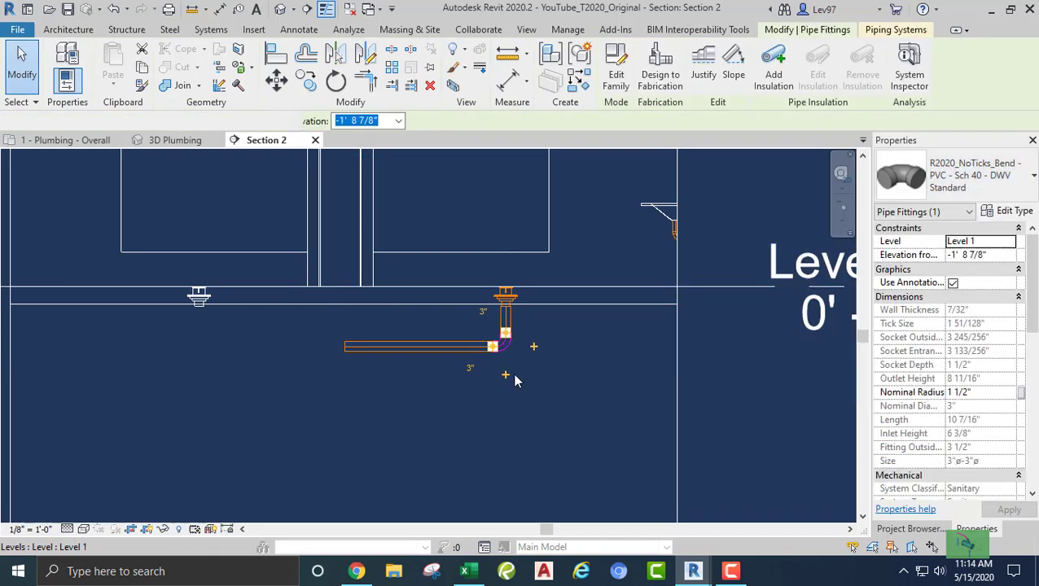
pyautogui.click(430, 394)
# Raise the horizontal 3" trap arm closer to the slab, to a middle elevation of about -1' 1".
pyautogui.click(404, 358)
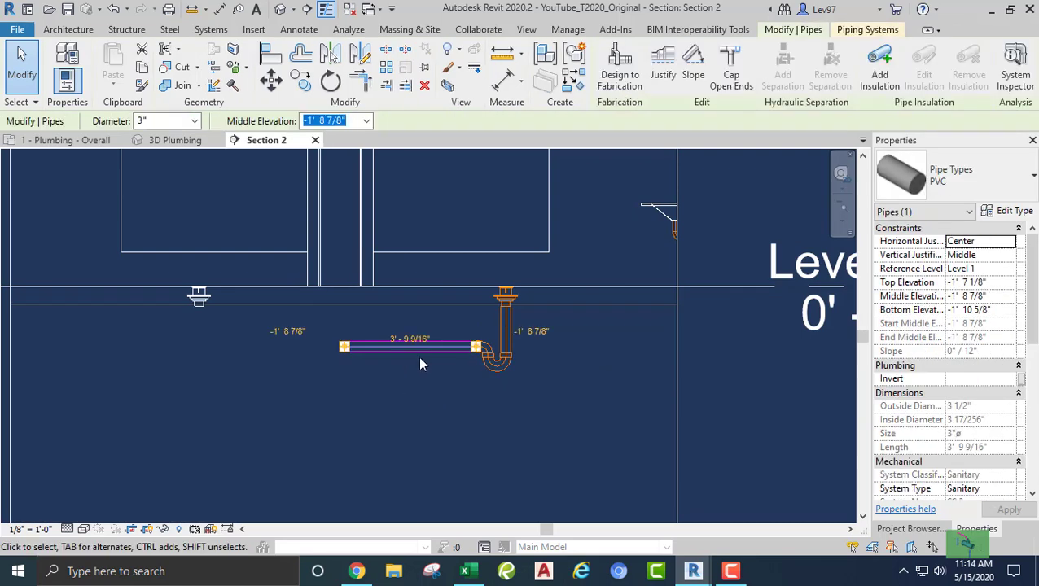
pyautogui.moveTo(440, 346); pyautogui.dragTo(446, 316)
pyautogui.click(169, 399)
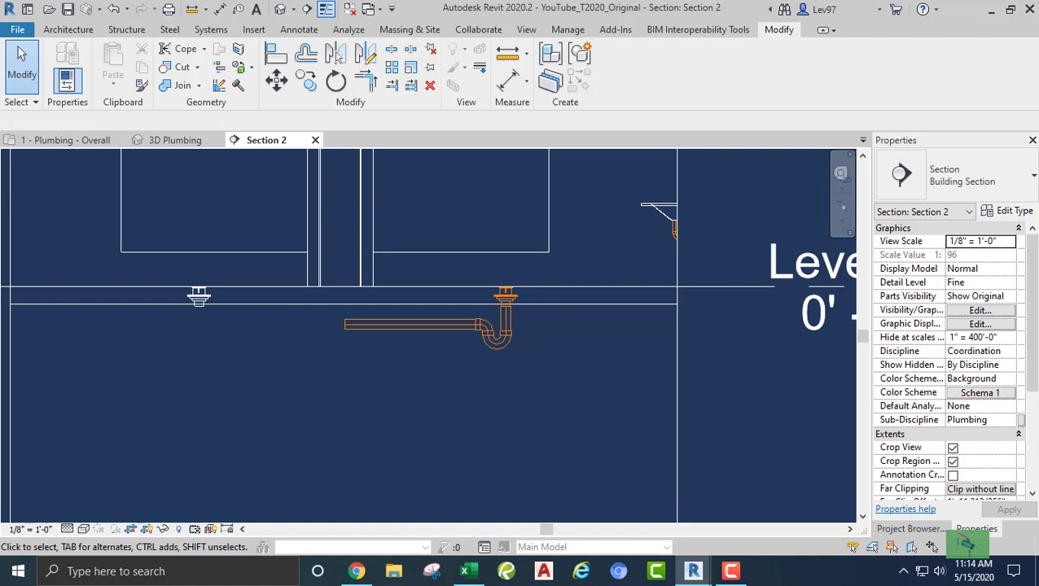
# Return to the 1 - Plumbing - Overall floor plan at the floor drain's new pipe in the chase.
pyautogui.moveTo(304, 418); pyautogui.dragTo(414, 427, button='middle')
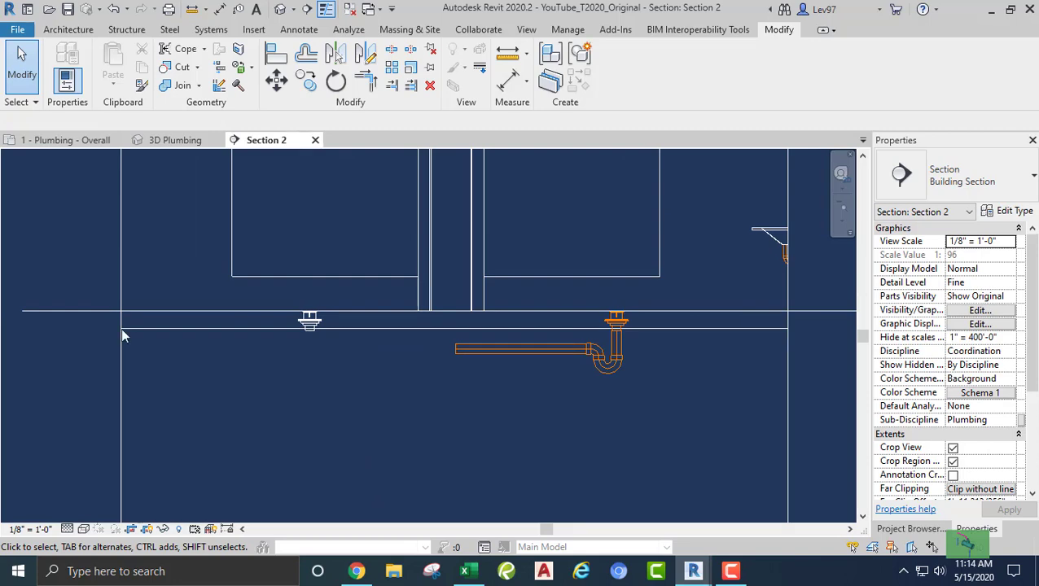
pyautogui.click(56, 141)
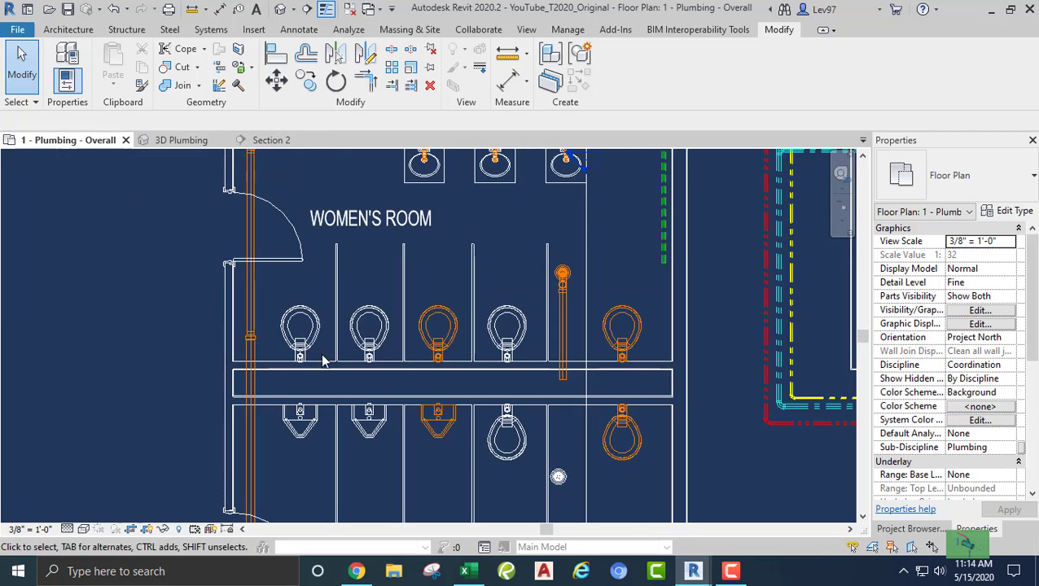
pyautogui.moveTo(417, 339); pyautogui.dragTo(354, 272, button='middle')
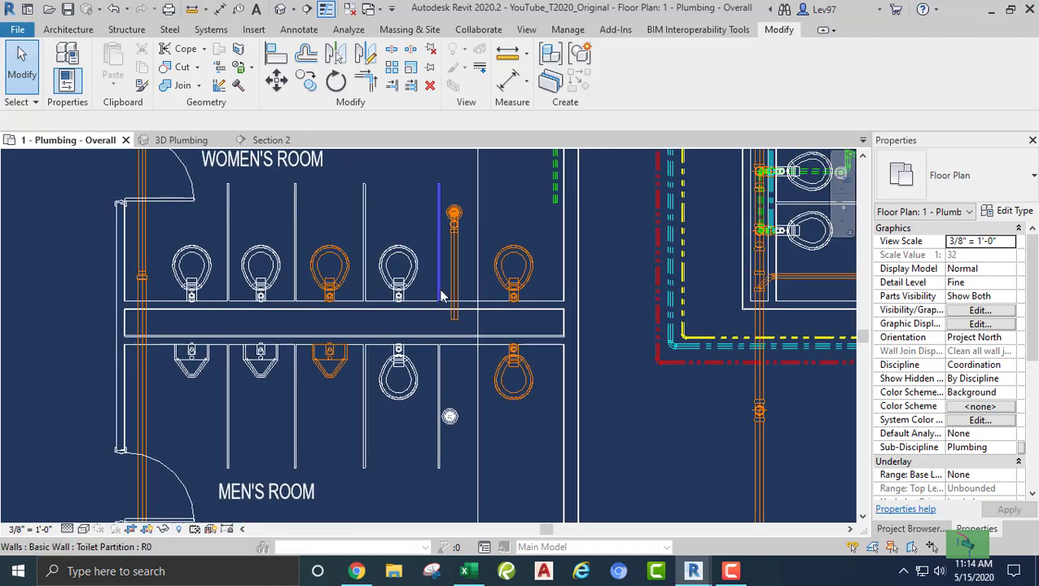
pyautogui.scroll(2, 441, 293)
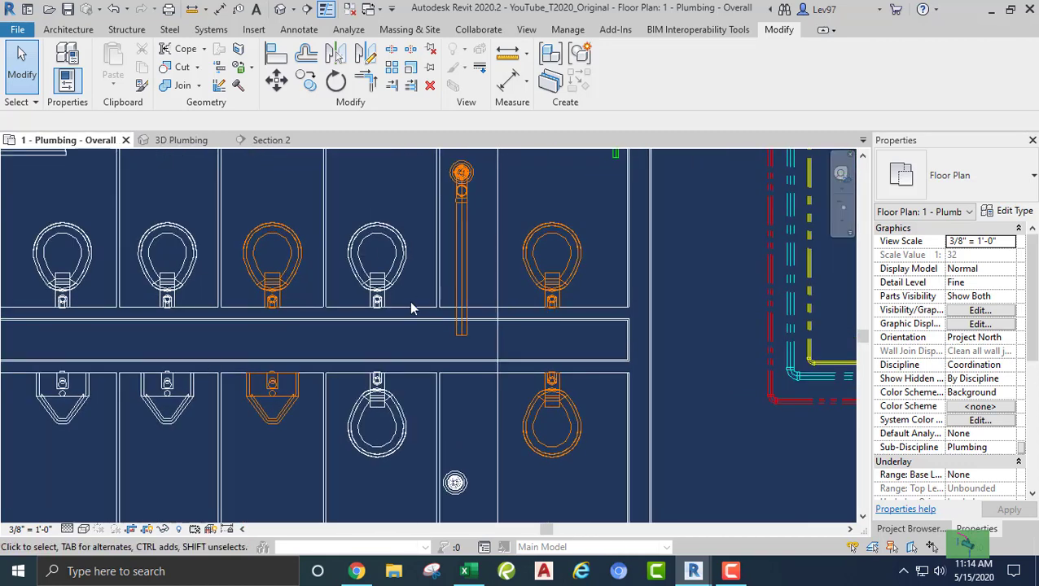
pyautogui.scroll(-3, 411, 308)
pyautogui.moveTo(413, 306); pyautogui.dragTo(516, 280, button='middle')
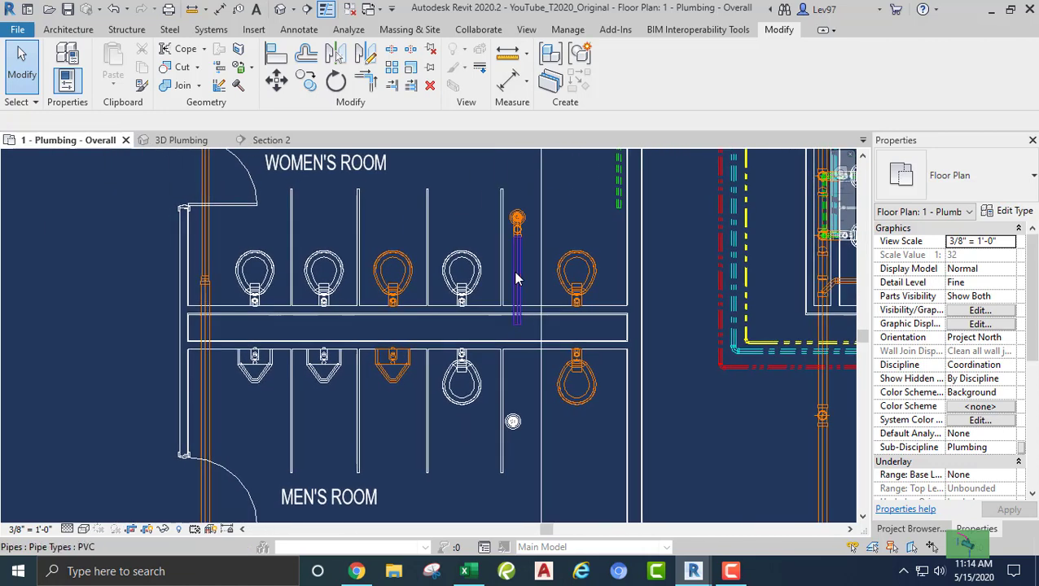
pyautogui.click(516, 318)
pyautogui.rightClick(520, 325)
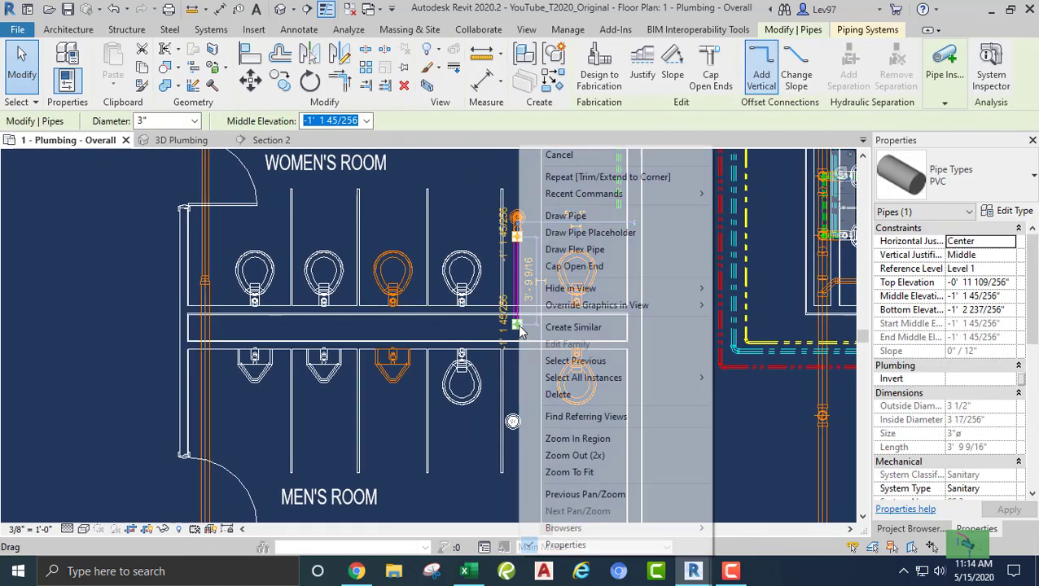
pyautogui.press('Escape')
pyautogui.press('Escape')
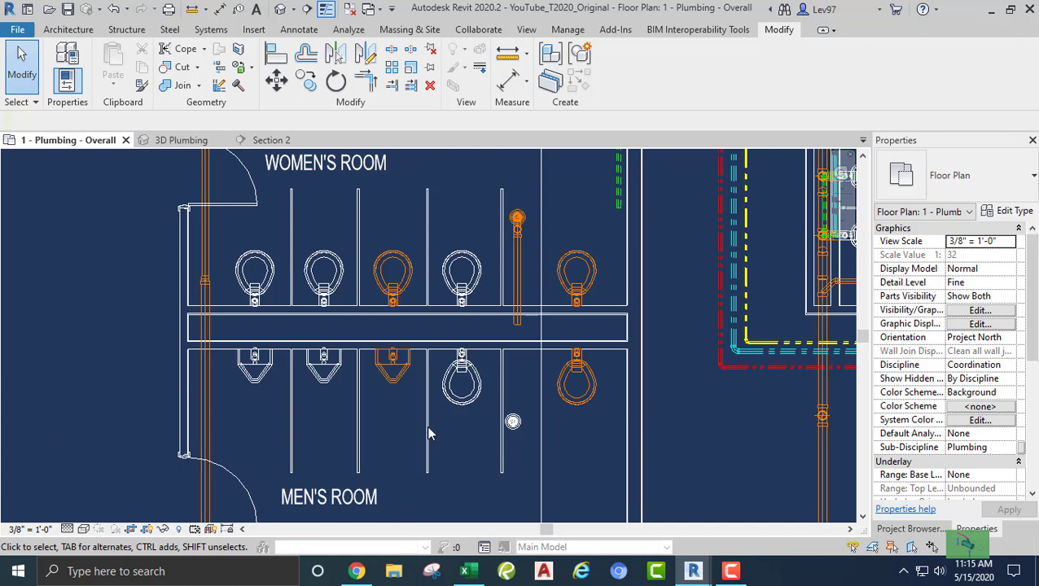
pyautogui.moveTo(464, 432); pyautogui.dragTo(510, 385, button='middle')
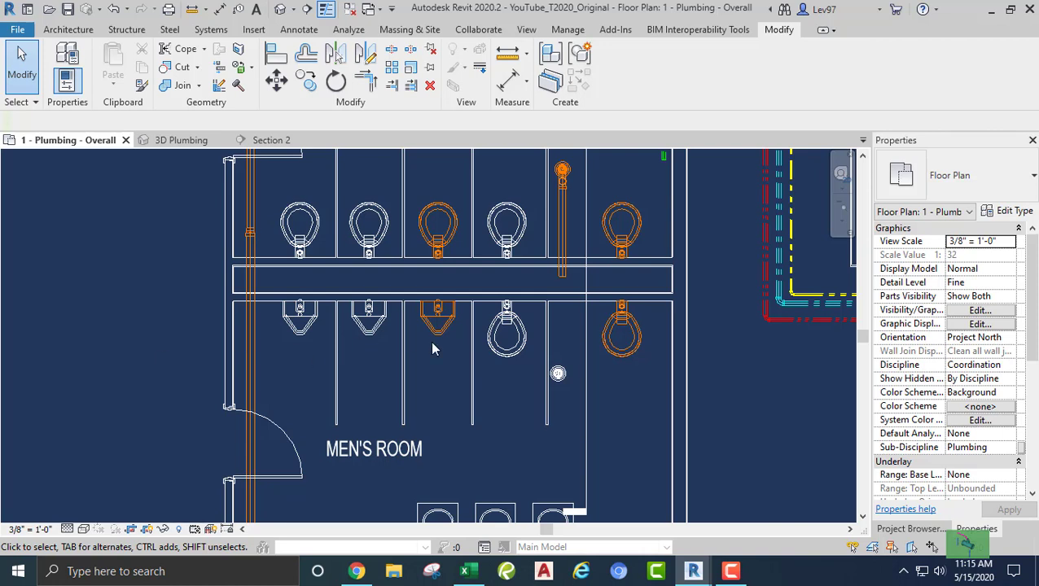
pyautogui.click(561, 283)
pyautogui.moveTo(561, 283); pyautogui.dragTo(560, 281)
pyautogui.press('Escape')
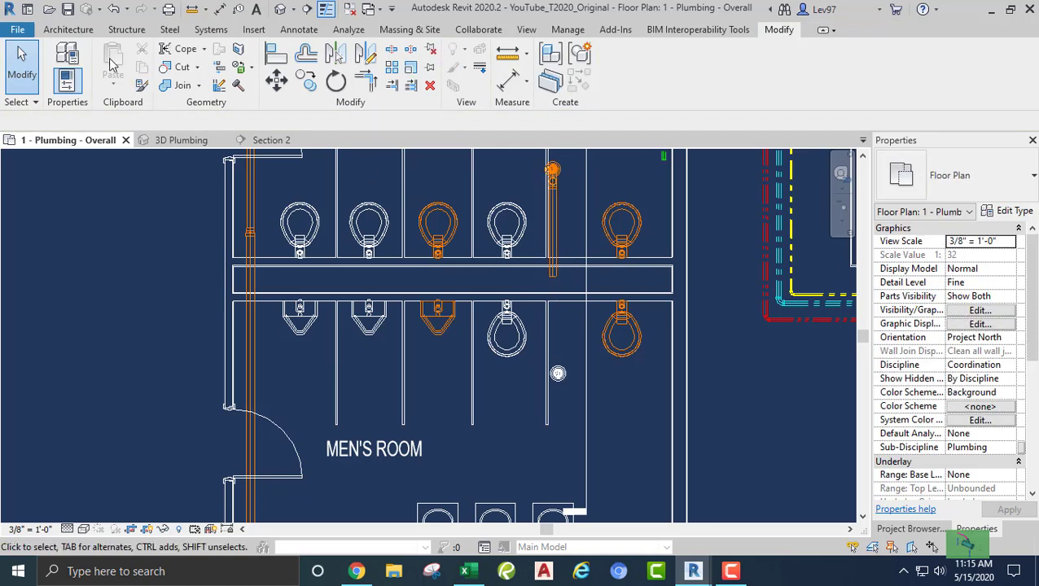
pyautogui.click(114, 9)
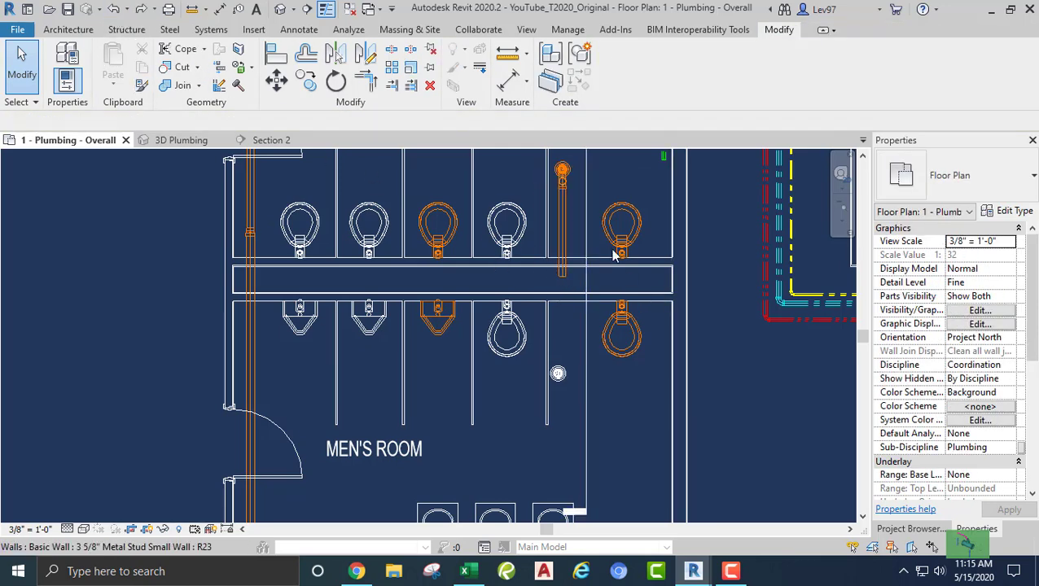
# Draw a 3" PVC pipe from the trap arm's end along the chase toward the door side, about 8'-3" long, sloping down 1/8" / 12".
pyautogui.moveTo(566, 305); pyautogui.dragTo(564, 283)
pyautogui.rightClick(562, 279)
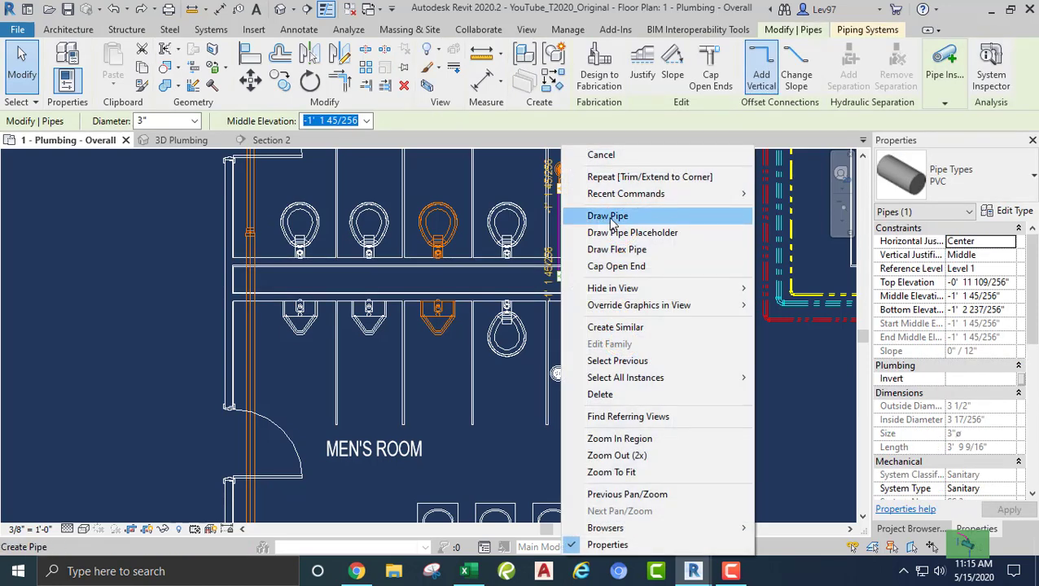
pyautogui.click(610, 215)
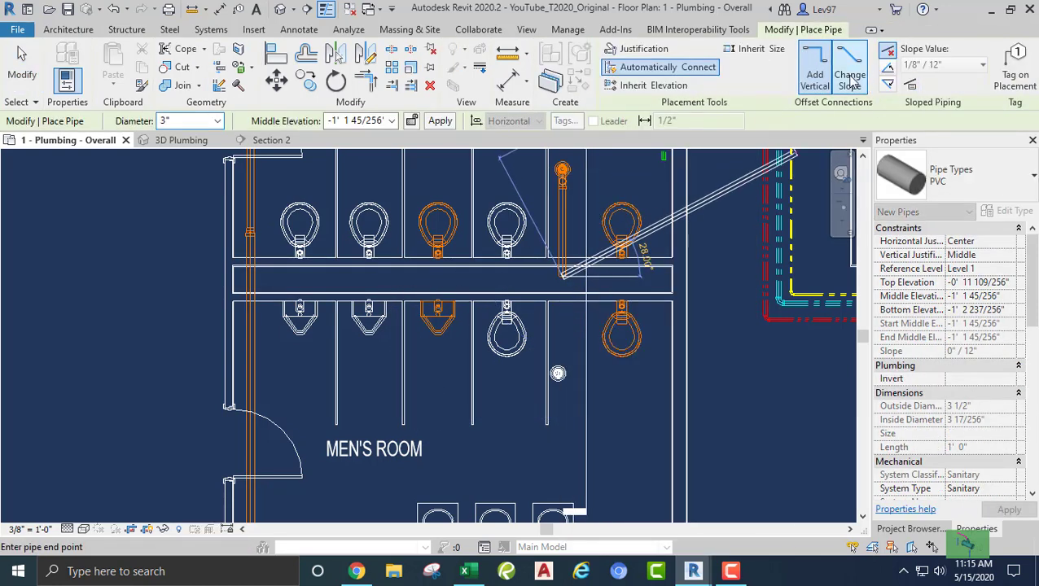
pyautogui.click(890, 85)
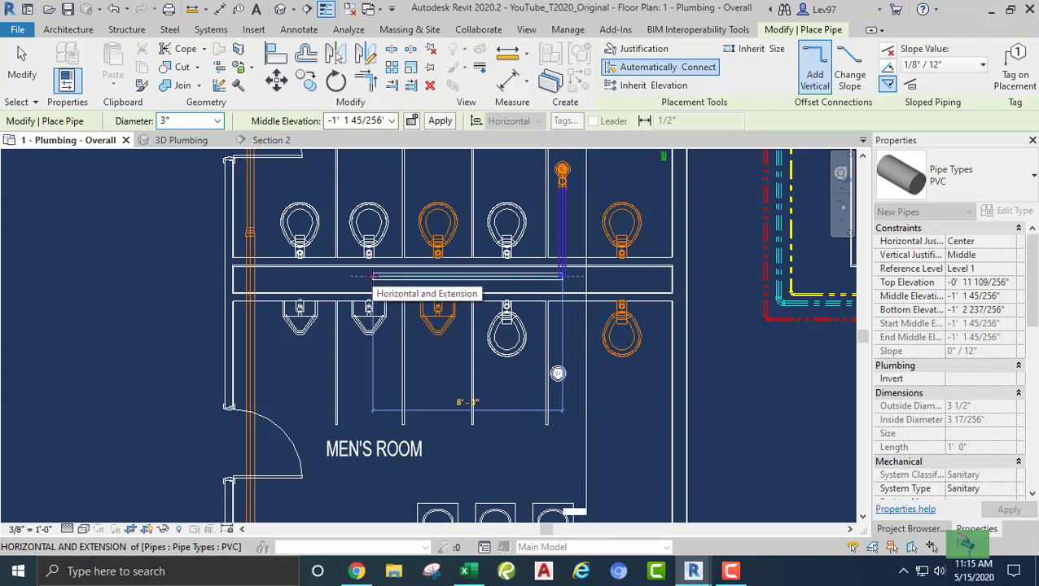
pyautogui.click(372, 276)
pyautogui.press('Escape')
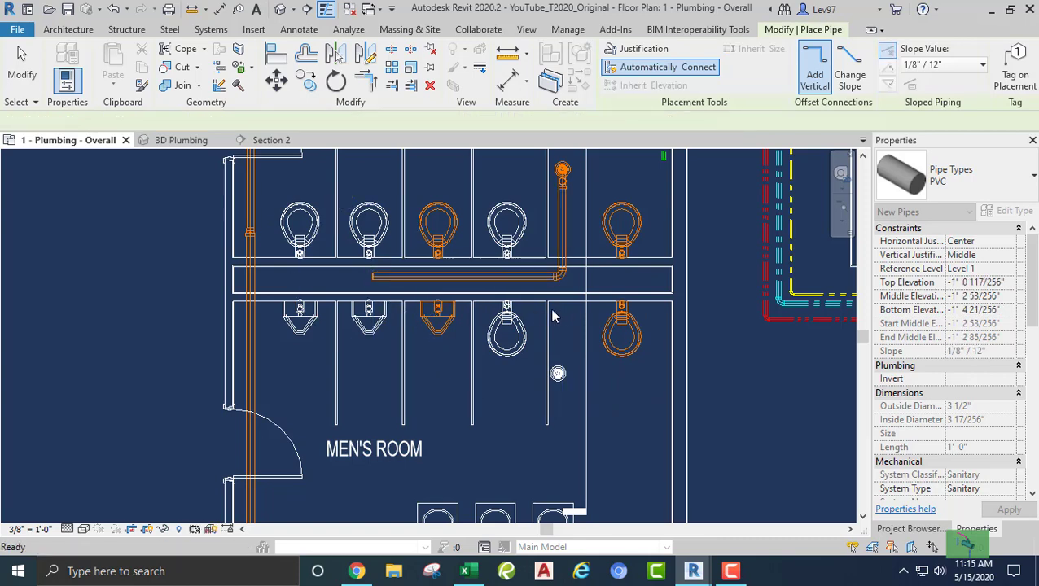
pyautogui.press('Escape')
# Delete the 3" bend joining the floor drain's trap arm to the new pipe in the chase.
pyautogui.scroll(2, 521, 312)
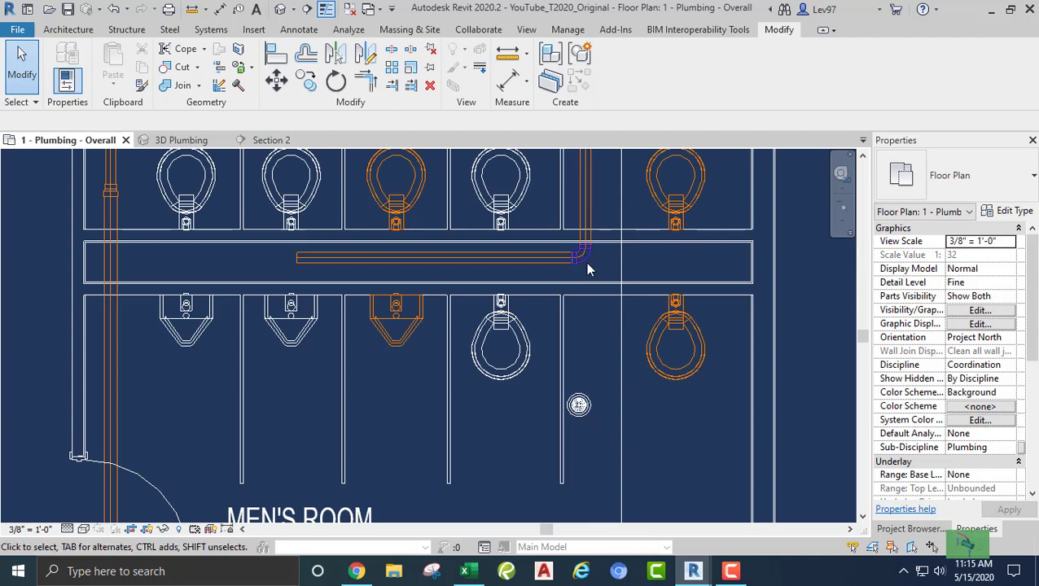
pyautogui.click(587, 262)
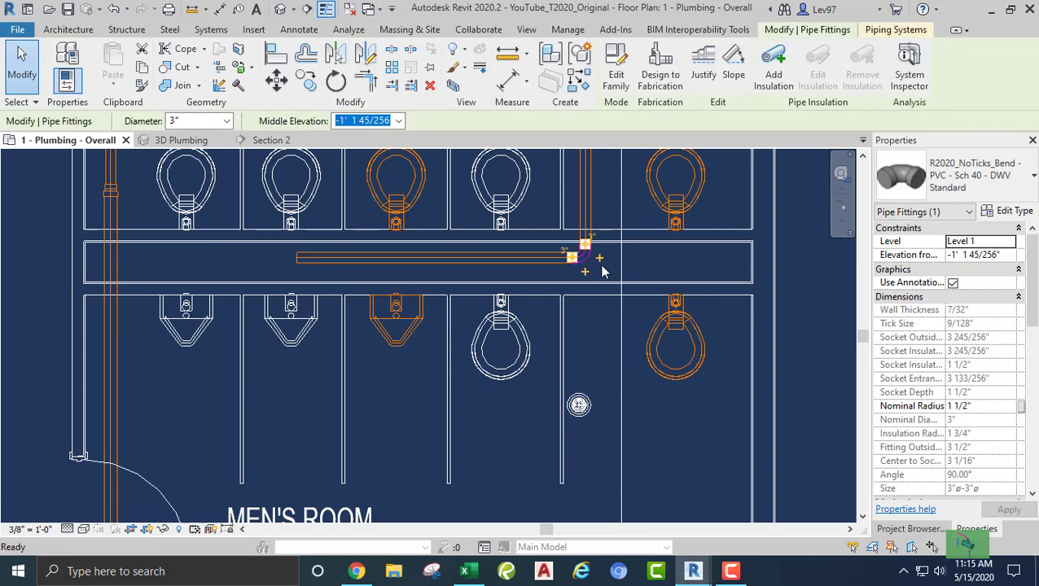
pyautogui.press('Delete')
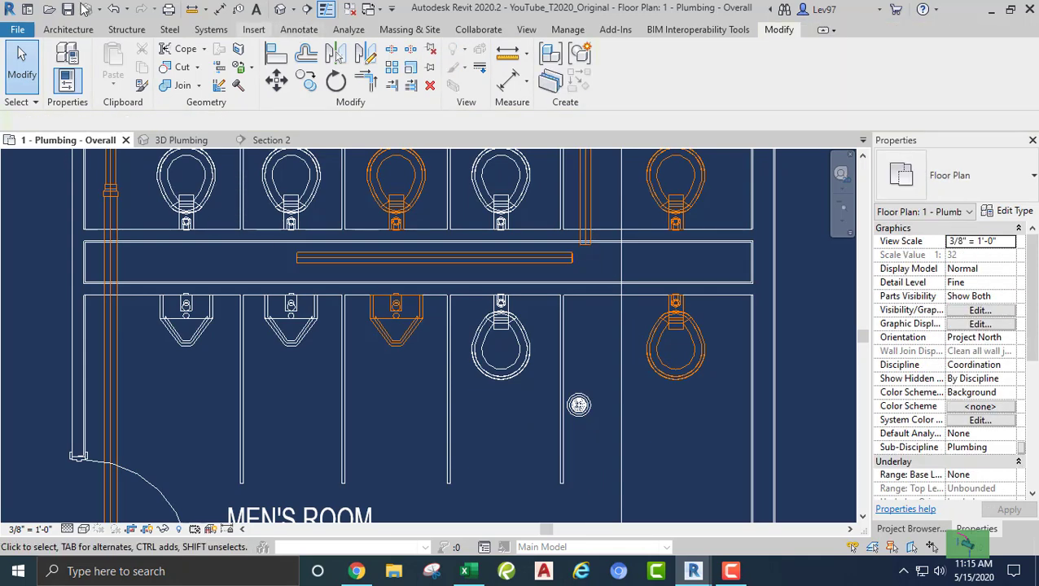
pyautogui.click(114, 9)
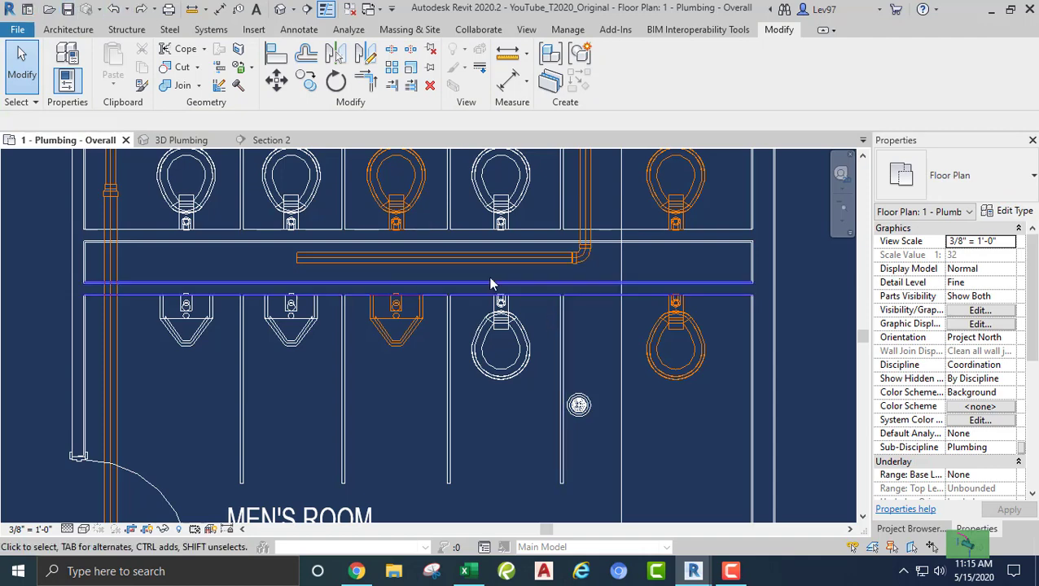
pyautogui.click(586, 258)
pyautogui.press('Delete')
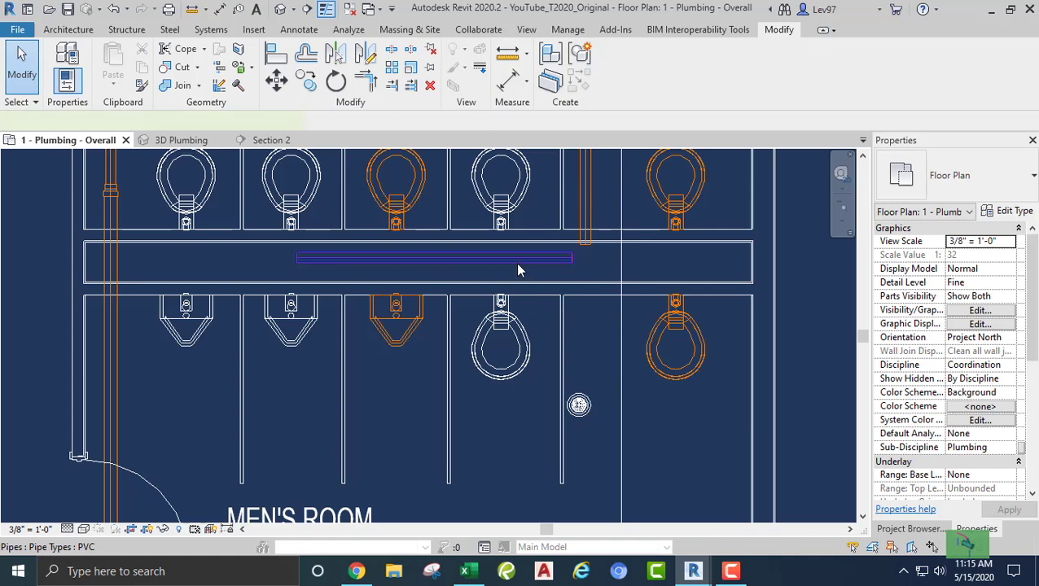
# Change the diameter of the sloped sanitary pipe in the chase to 4".
pyautogui.click(515, 262)
pyautogui.click(194, 121)
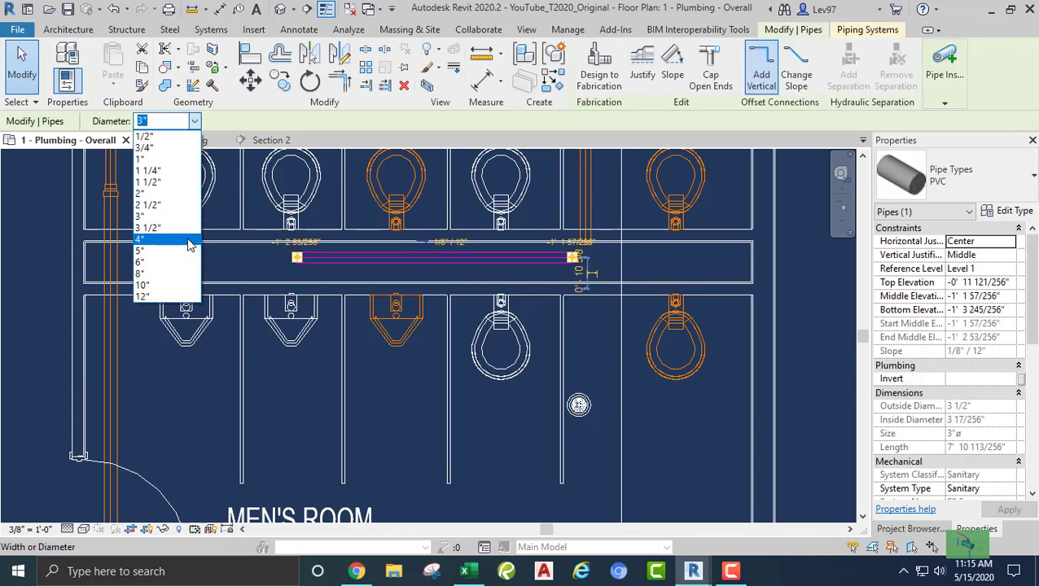
pyautogui.click(188, 241)
pyautogui.click(598, 343)
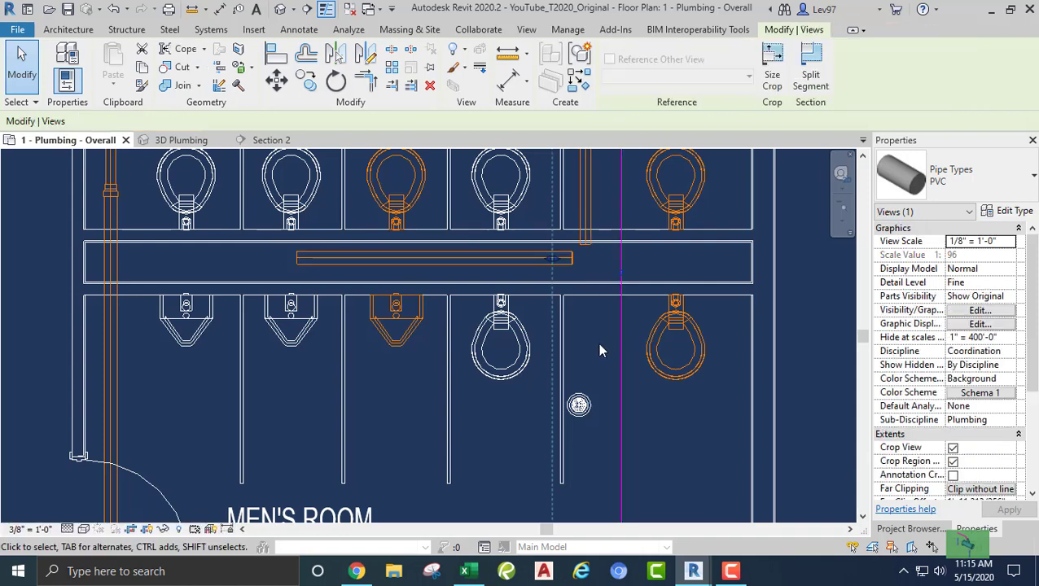
# Extend the 4" pipe from its high end past the last water closets to near the chase's end wall, sloping up 1/8" / 12".
pyautogui.click(445, 259)
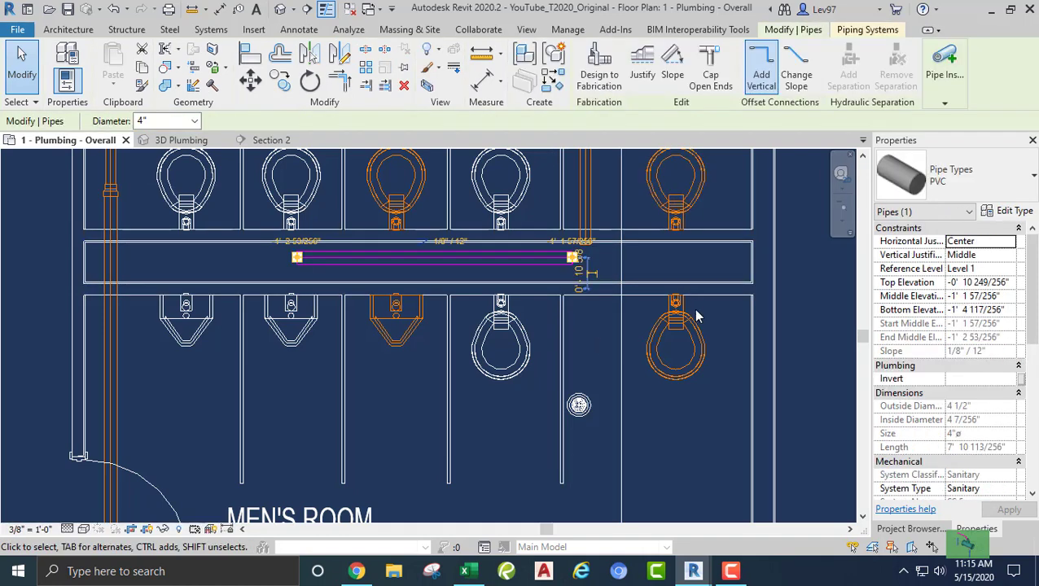
pyautogui.scroll(-2, 673, 228)
pyautogui.scroll(4, 627, 277)
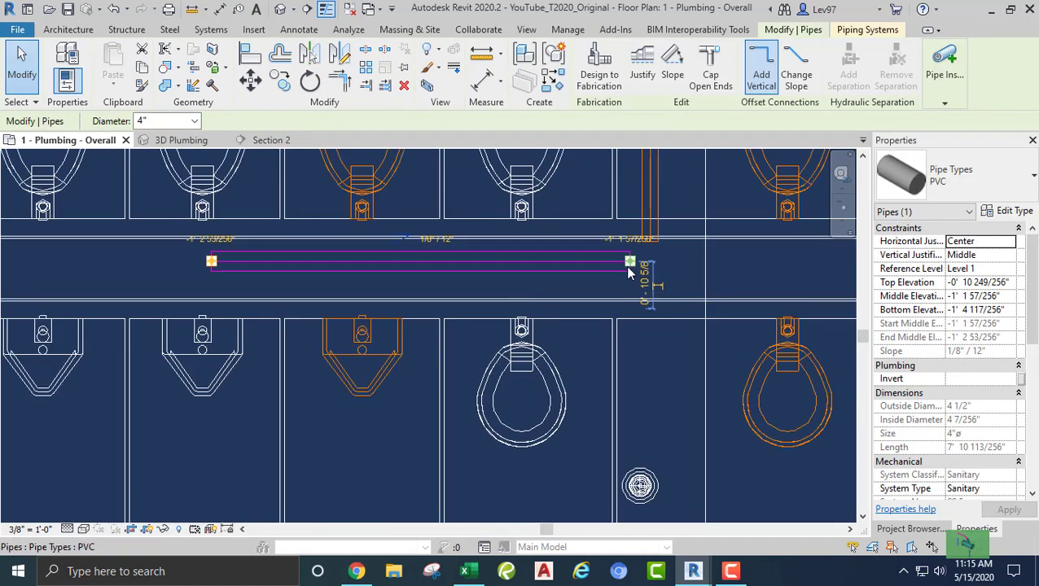
pyautogui.rightClick(631, 273)
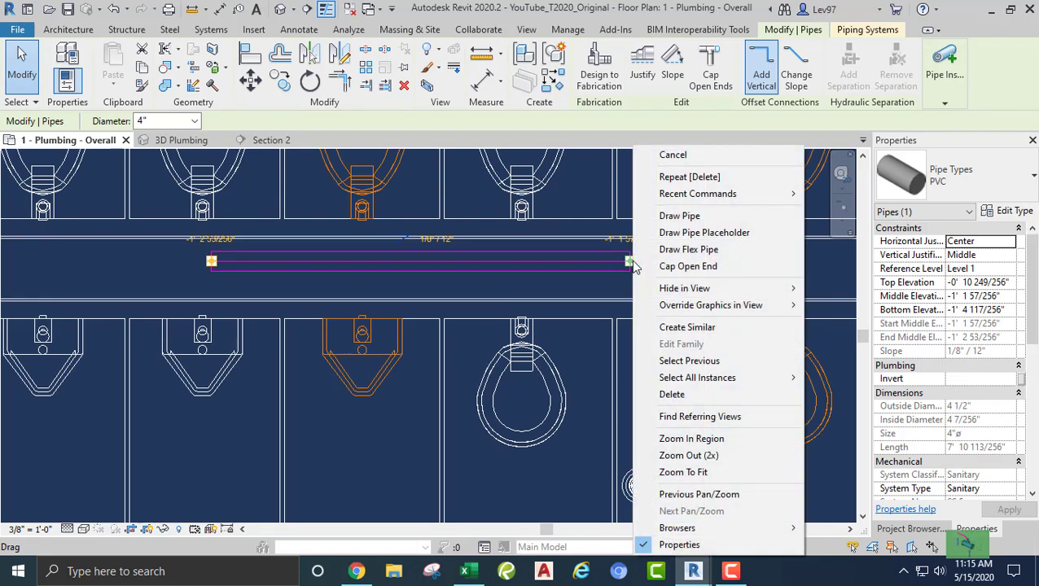
pyautogui.click(675, 215)
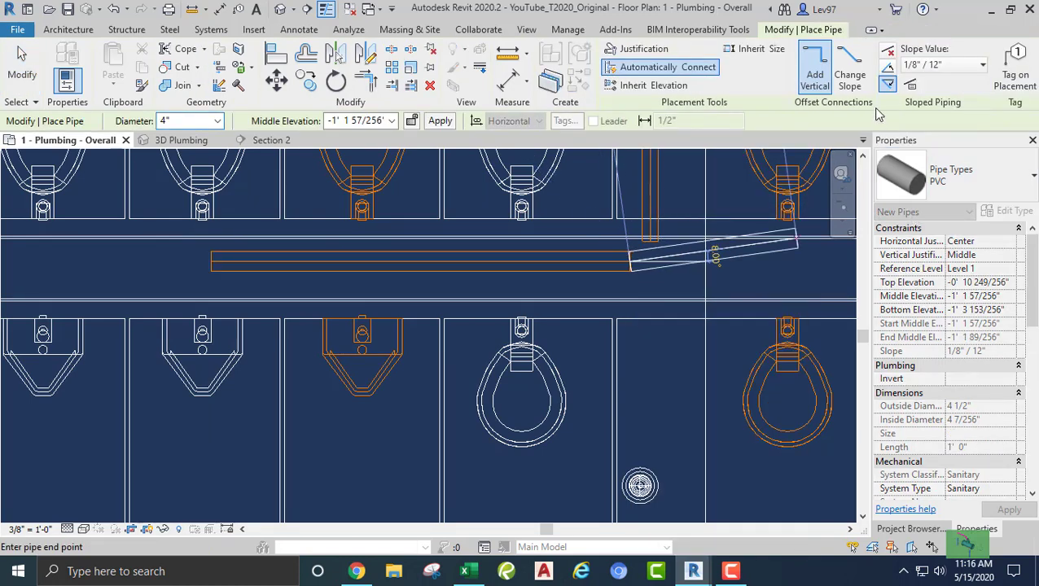
pyautogui.click(887, 66)
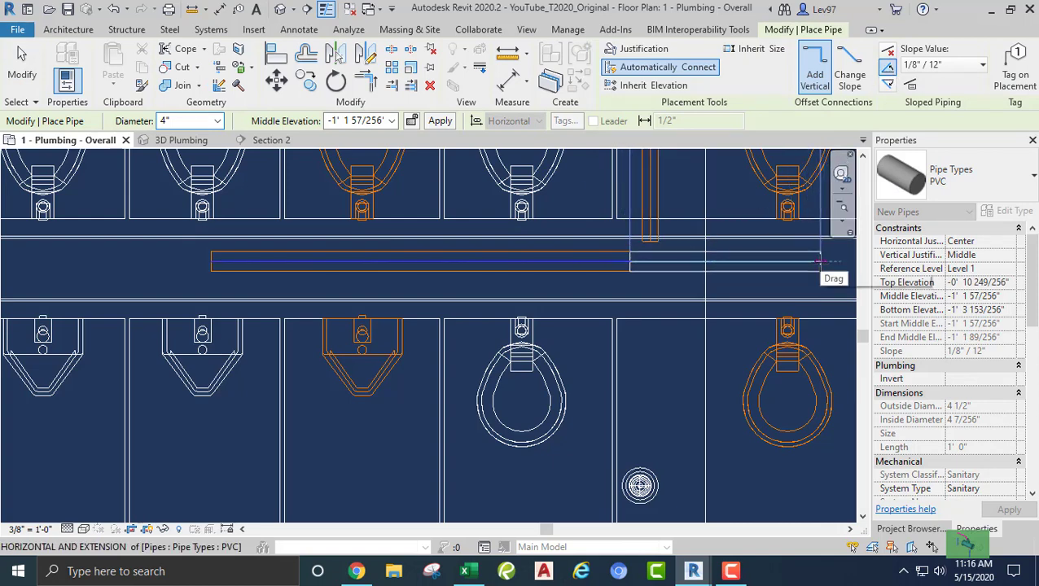
pyautogui.moveTo(821, 261); pyautogui.dragTo(614, 279, button='middle')
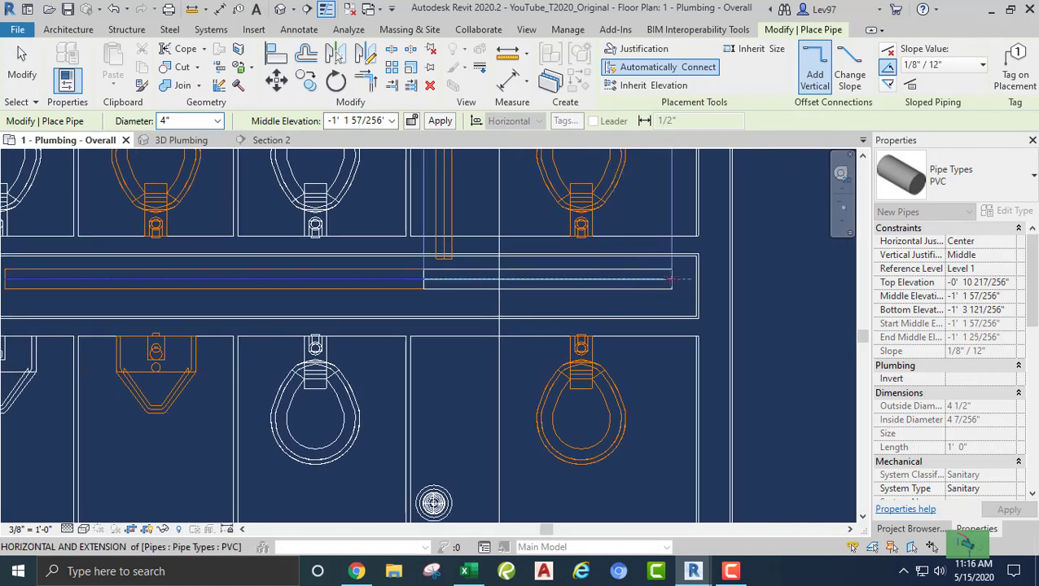
pyautogui.click(672, 279)
pyautogui.press('Escape')
pyautogui.press('Escape')
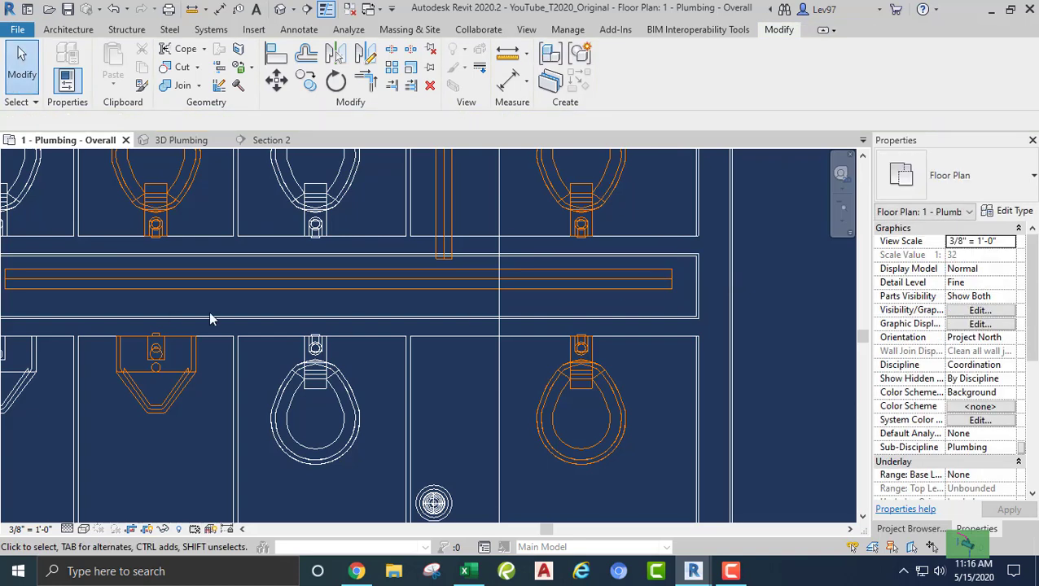
# Move the building section line to just beyond the floor drain, across the end pair of water closets, and open its Section 2 view.
pyautogui.scroll(-2, 452, 380)
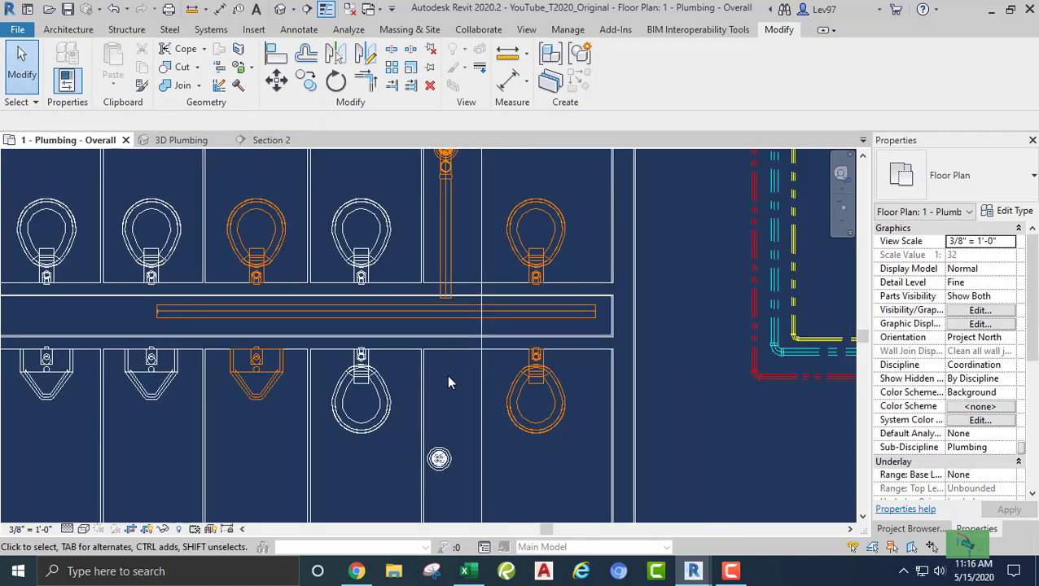
pyautogui.moveTo(450, 382); pyautogui.dragTo(459, 438, button='middle')
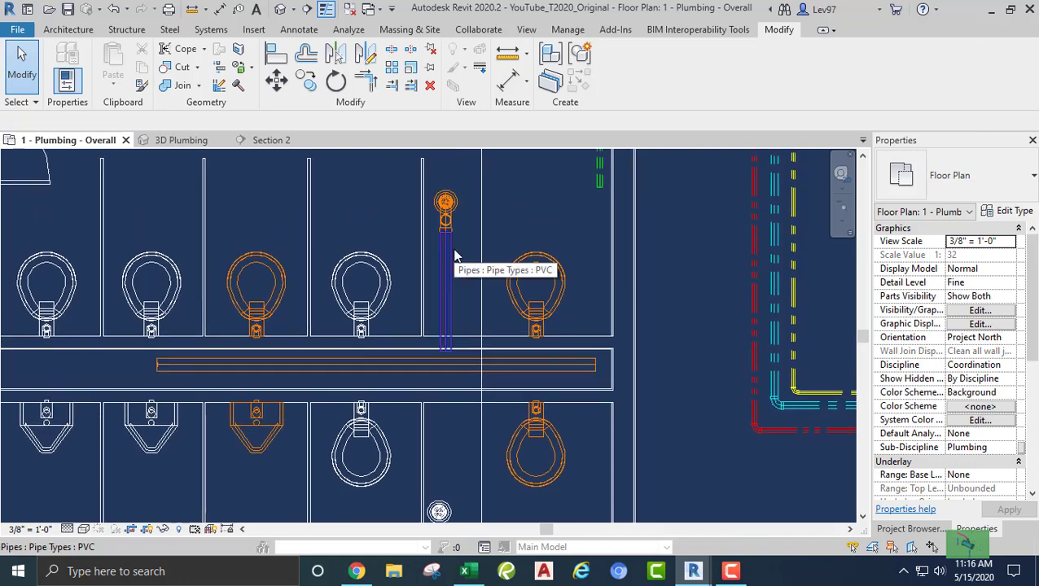
pyautogui.click(481, 262)
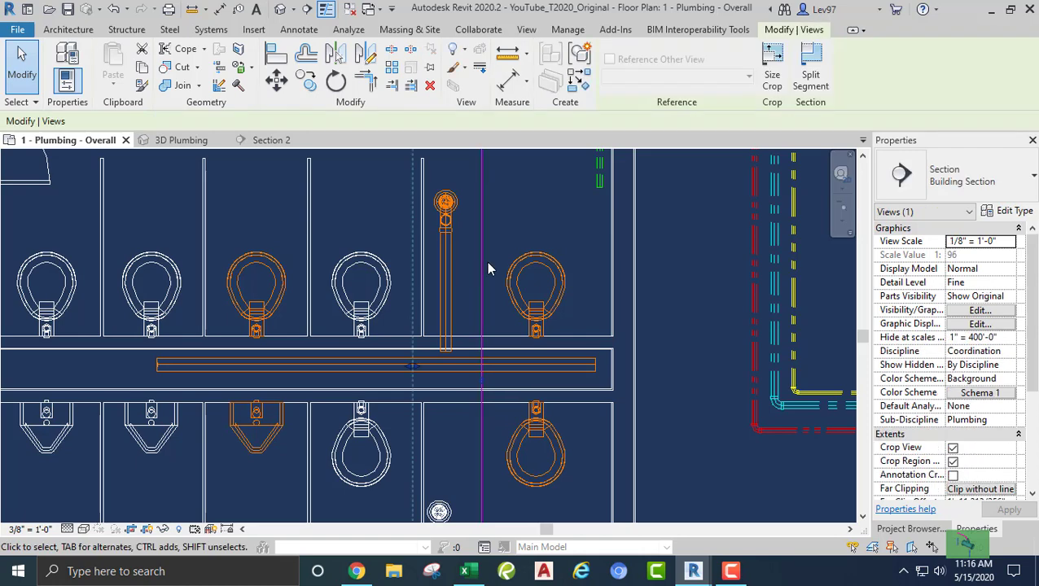
pyautogui.moveTo(481, 260); pyautogui.dragTo(570, 260)
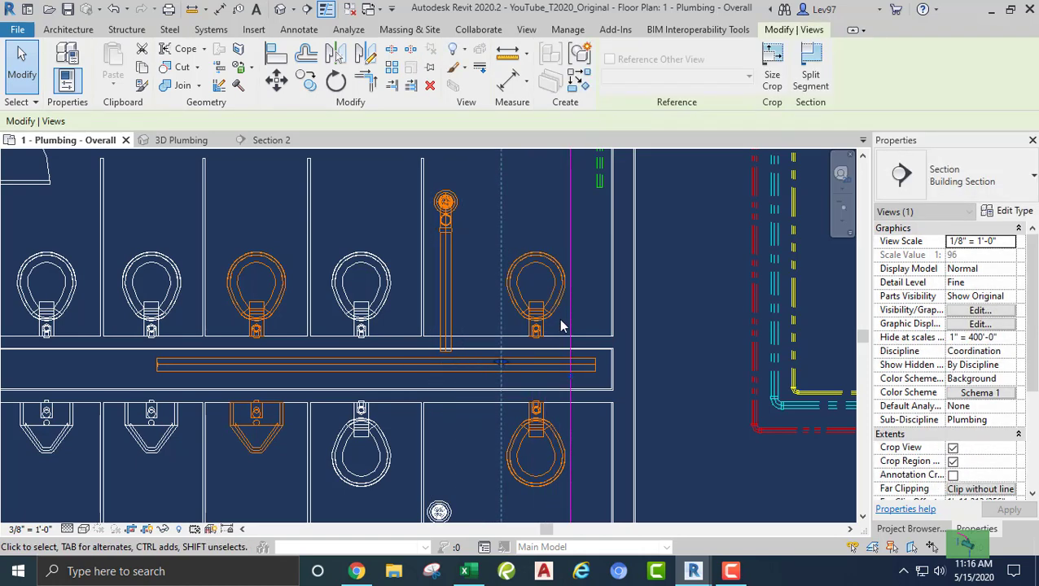
pyautogui.scroll(-1, 530, 447)
pyautogui.scroll(5, 525, 383)
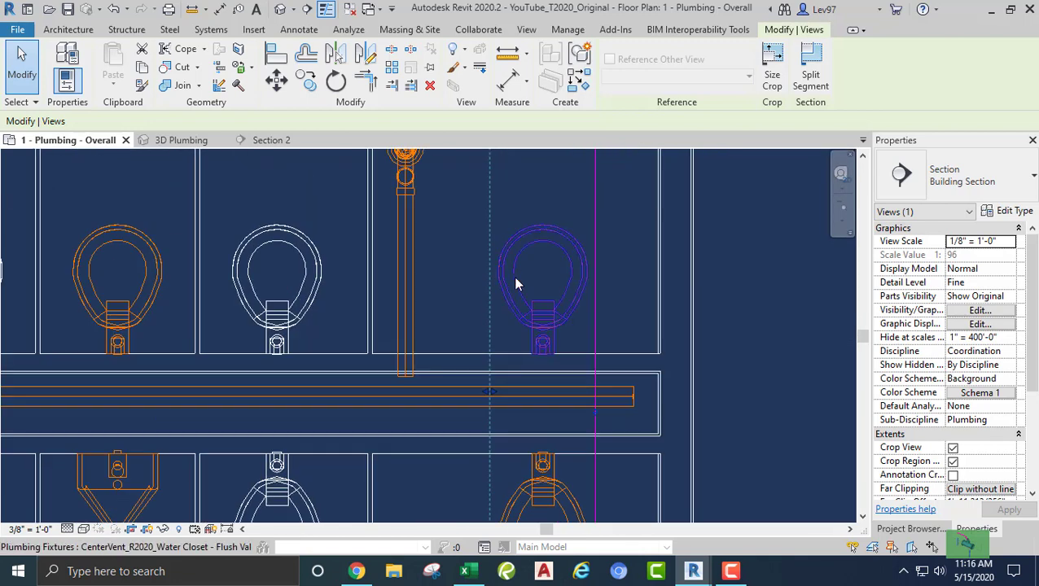
pyautogui.scroll(-2, 523, 354)
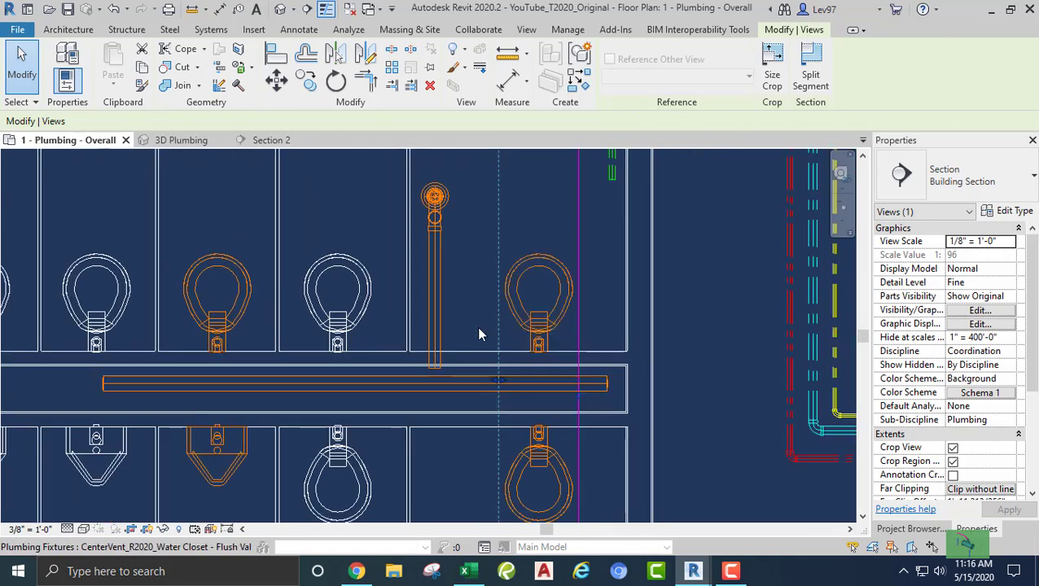
pyautogui.click(277, 141)
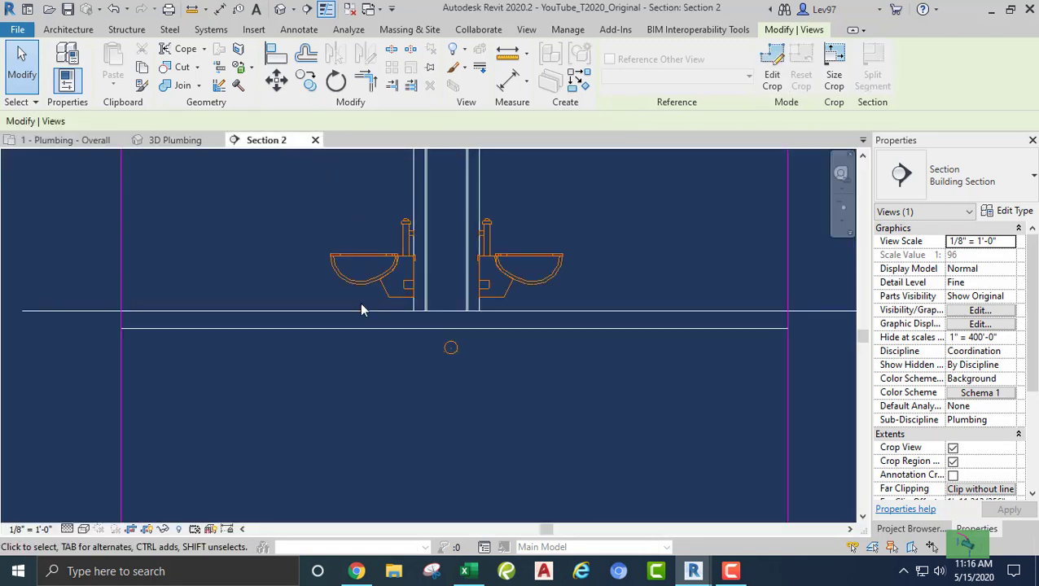
pyautogui.scroll(3, 274, 211)
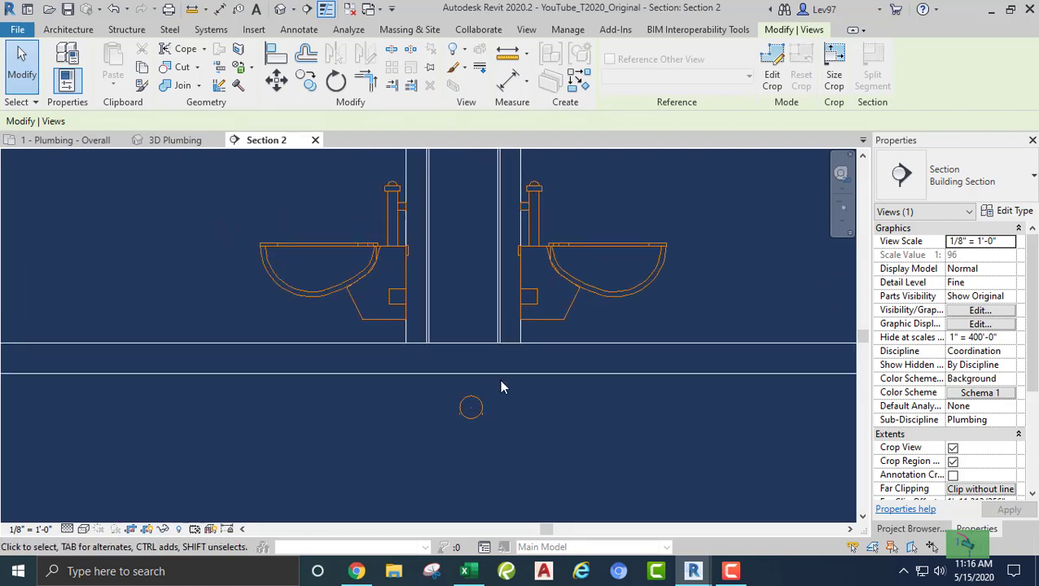
# Draw a level 4" PVC pipe with slope off across the chase, connecting the sanitary outlets of the two back-to-back water closets.
pyautogui.click(299, 299)
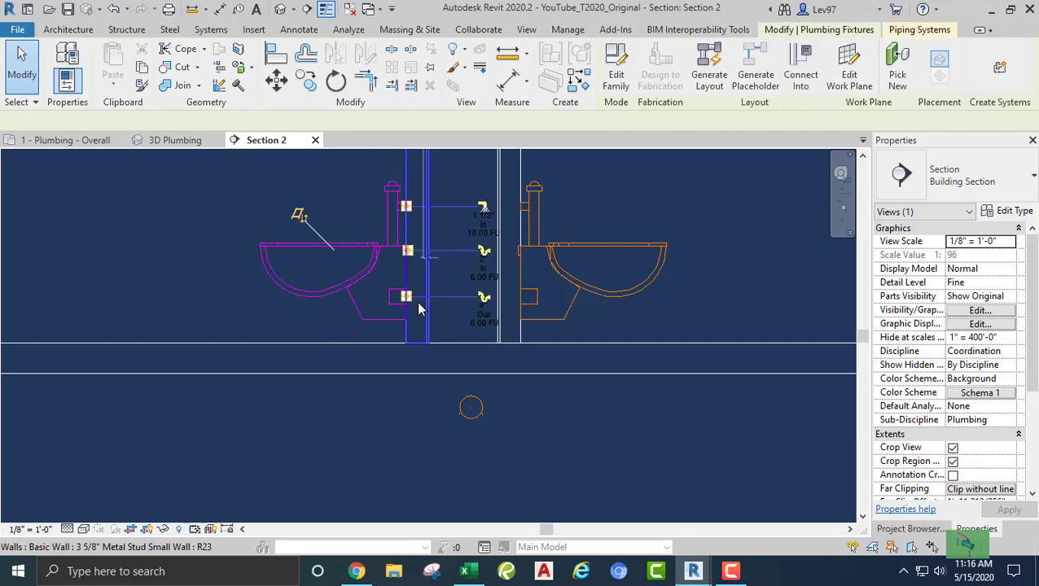
pyautogui.scroll(4, 419, 308)
pyautogui.rightClick(397, 288)
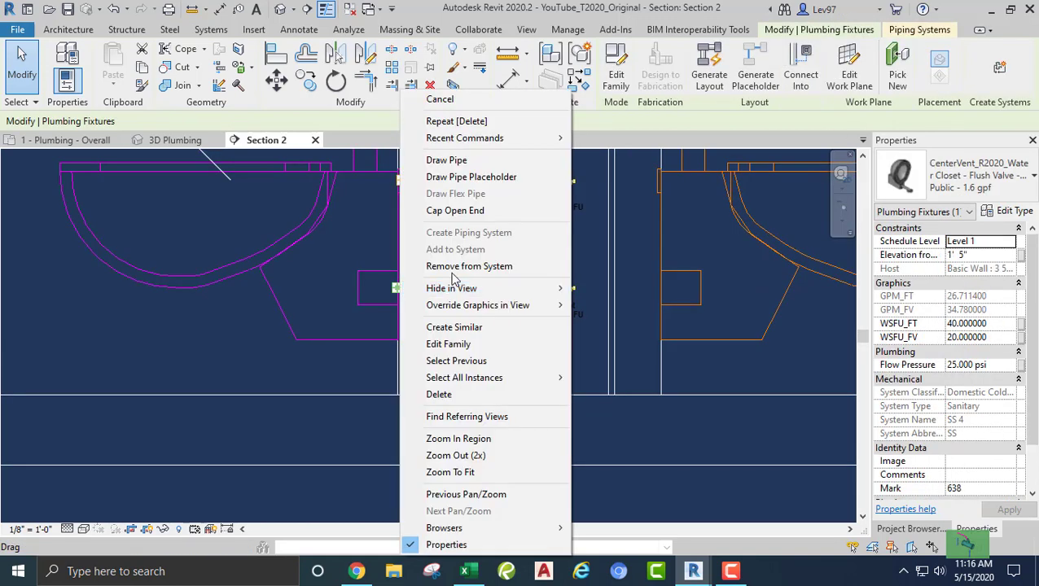
pyautogui.click(446, 160)
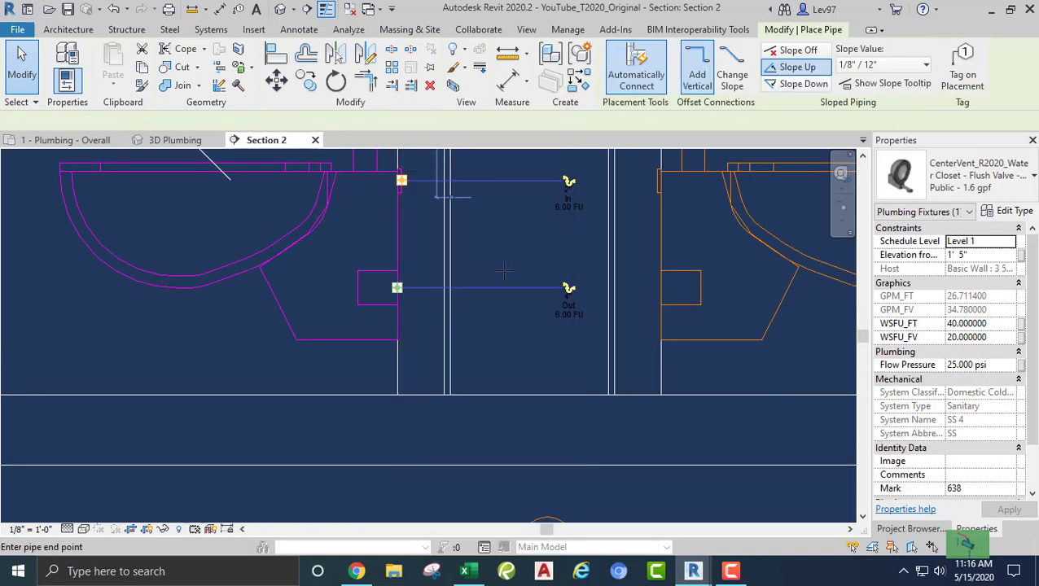
pyautogui.click(397, 288)
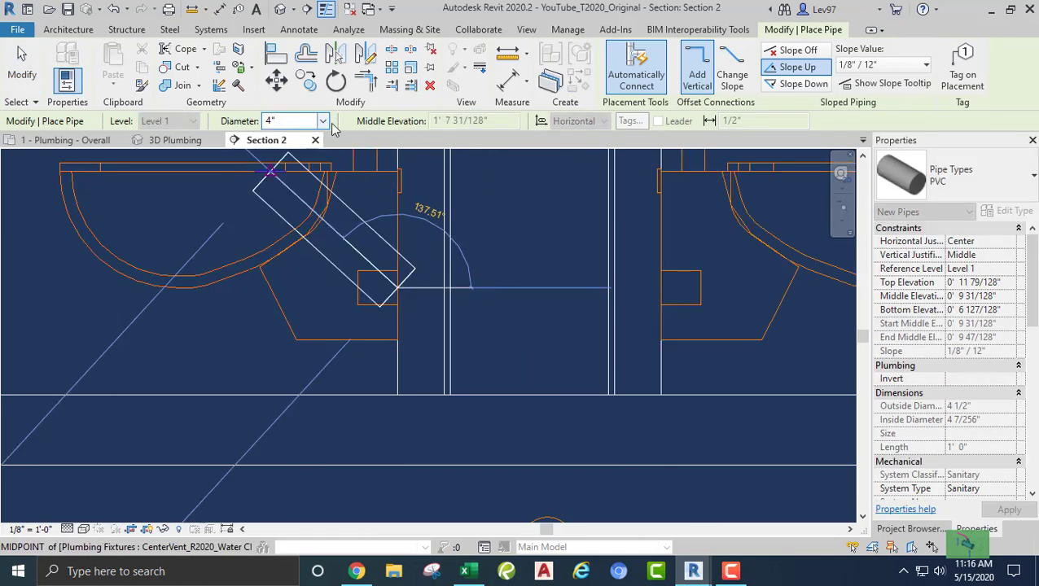
pyautogui.click(806, 53)
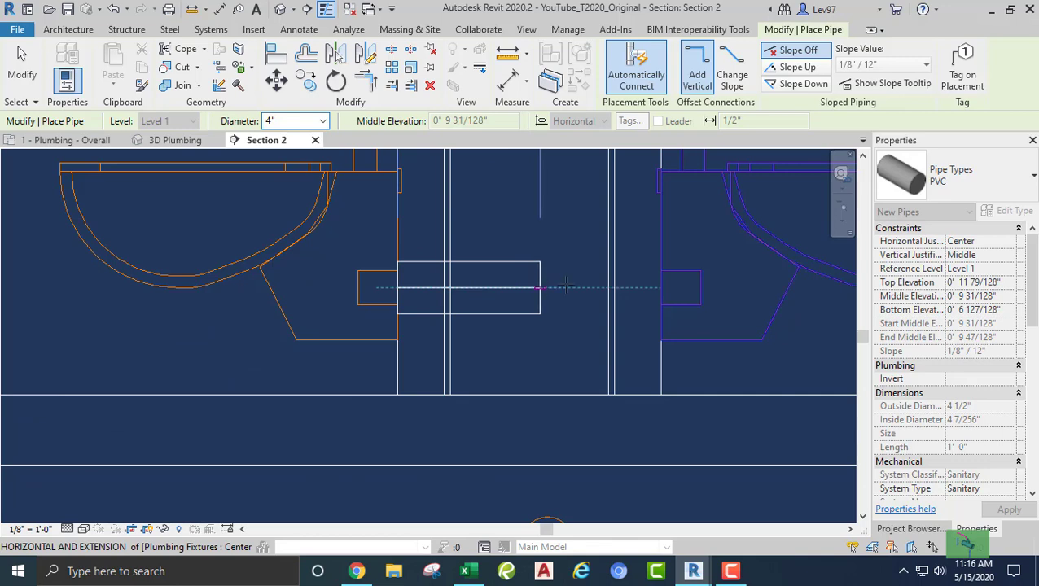
pyautogui.click(661, 287)
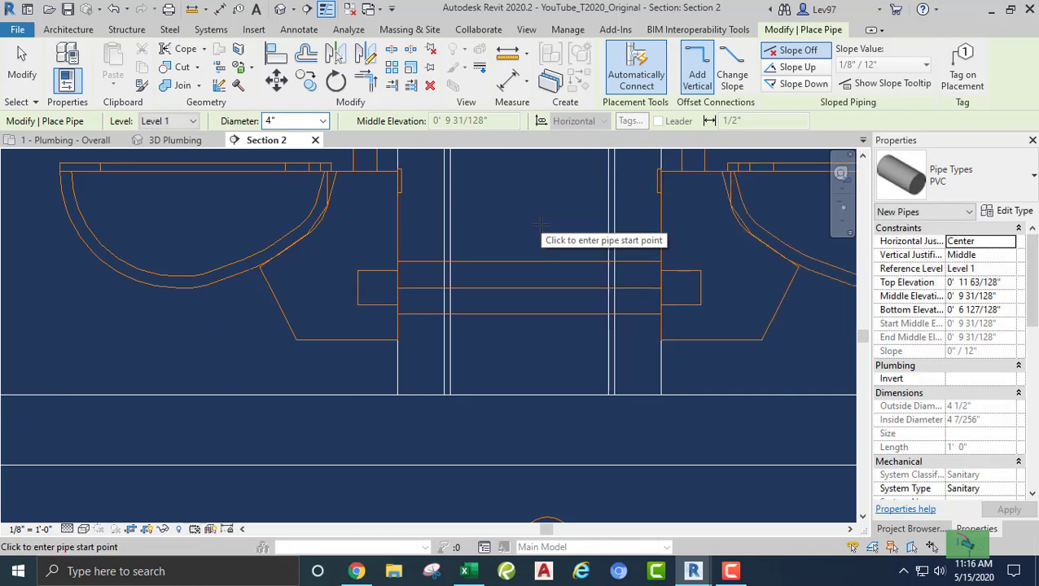
pyautogui.press('Escape')
pyautogui.press('Escape')
pyautogui.scroll(-3, 522, 238)
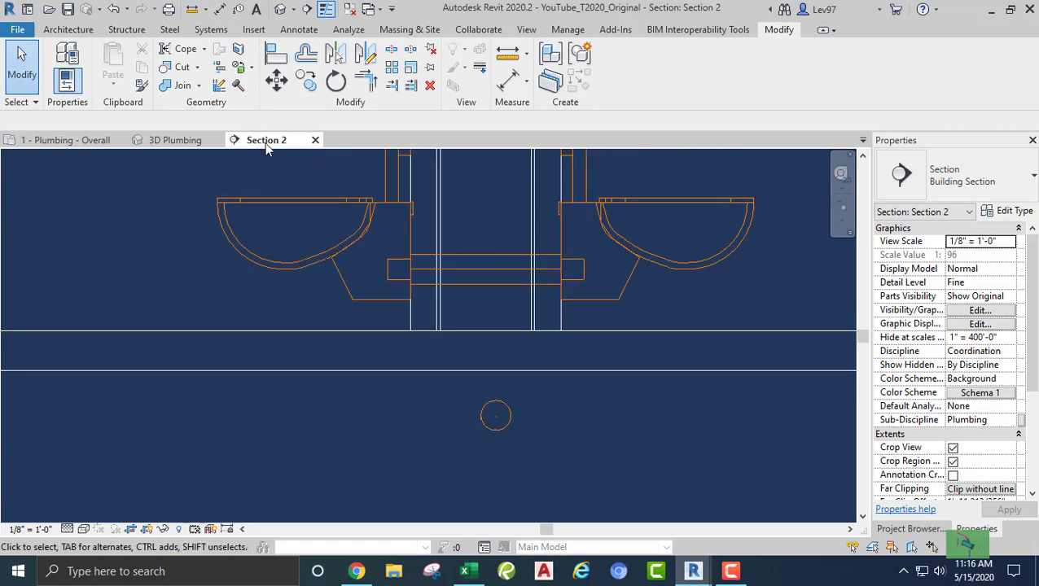
# Set the PVC pipe type's junction routing preference to R2020_NoTicks_Tee Reducing Vent - PVC - Sch 40 - DWV: Standard.
pyautogui.click(497, 271)
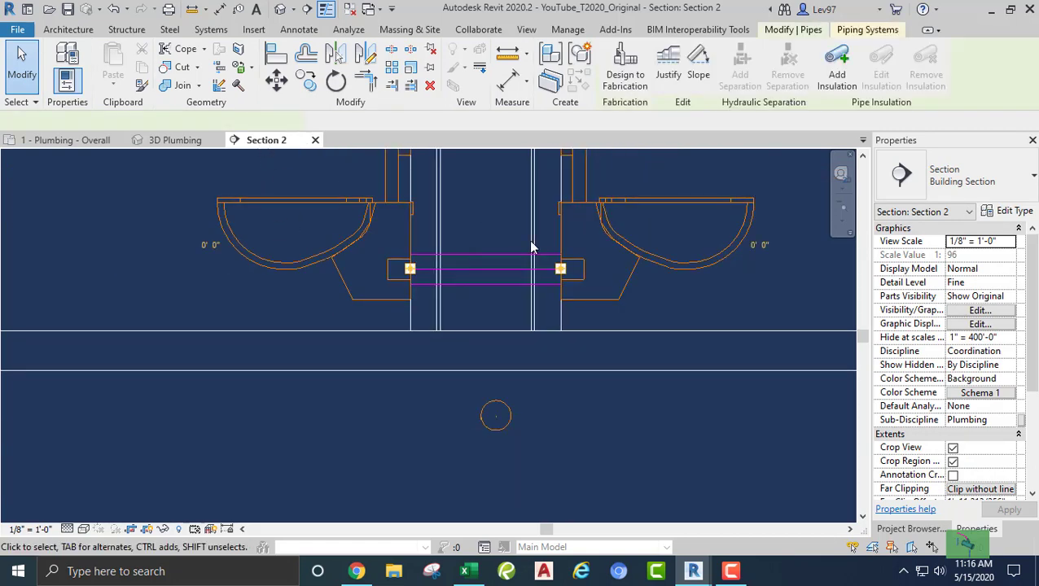
pyautogui.click(1012, 216)
pyautogui.click(786, 184)
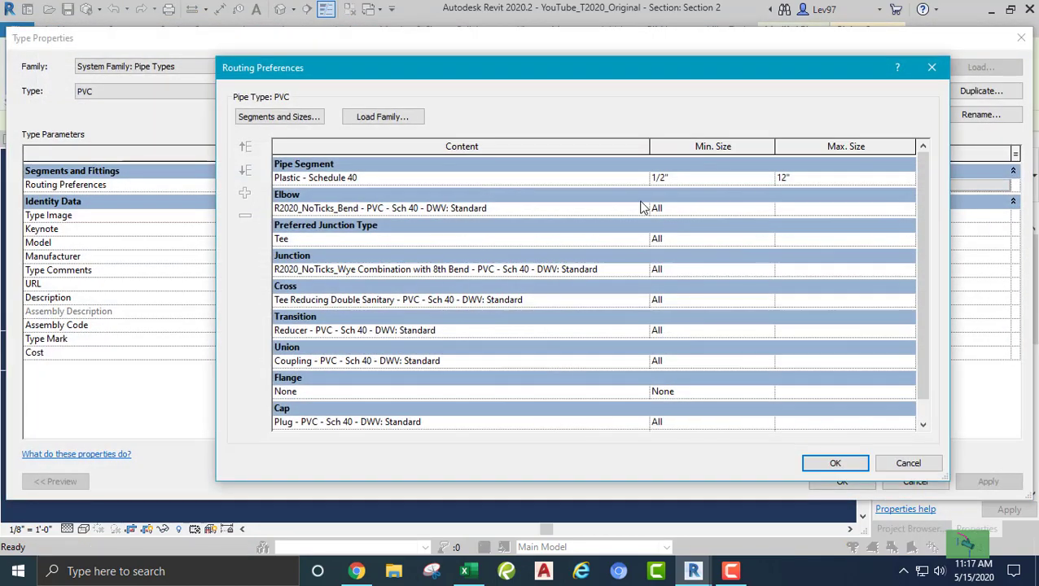
pyautogui.click(417, 274)
pyautogui.click(642, 273)
pyautogui.scroll(1, 643, 318)
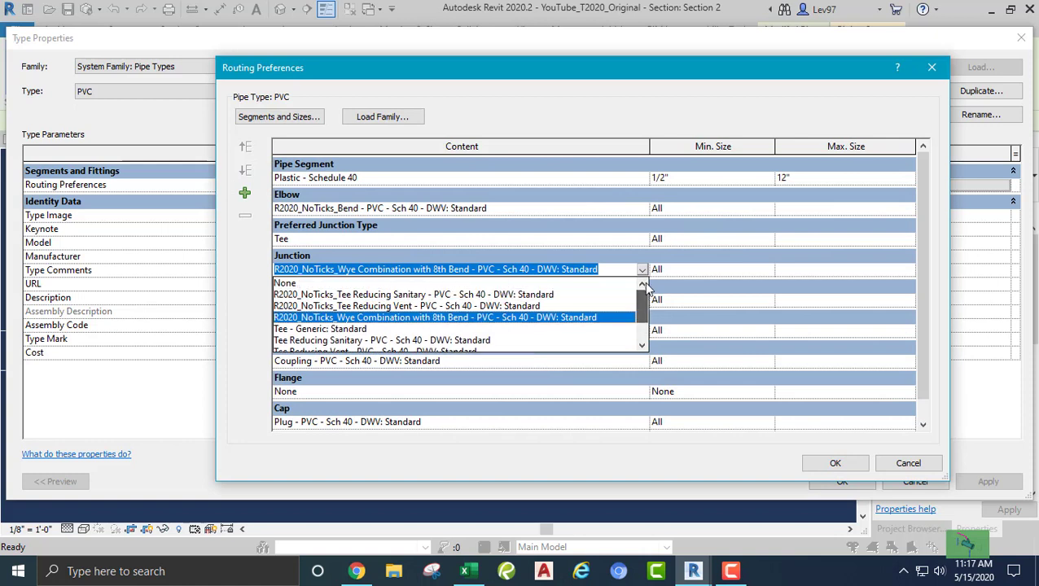
pyautogui.click(375, 307)
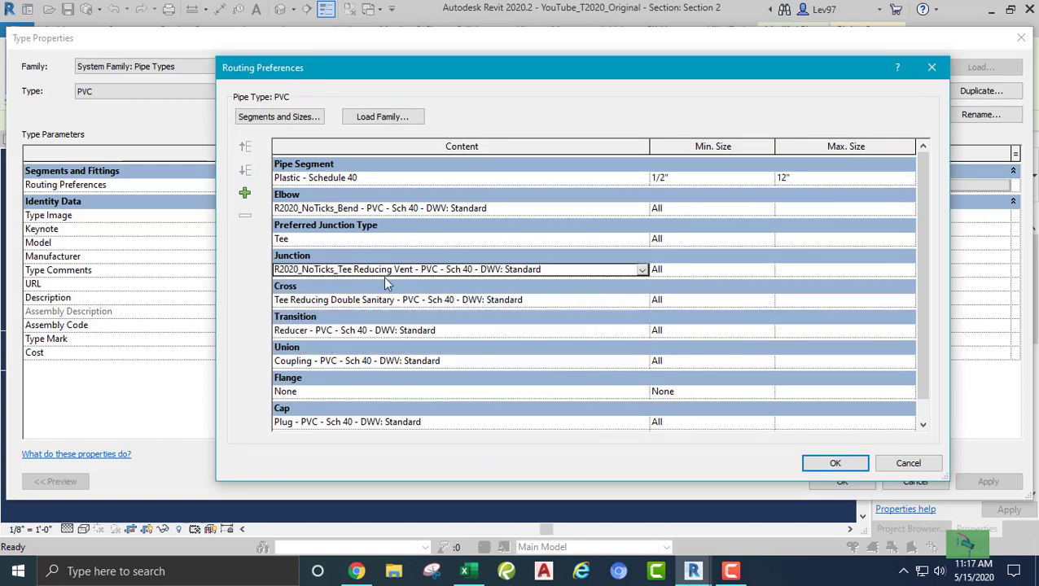
pyautogui.click(835, 461)
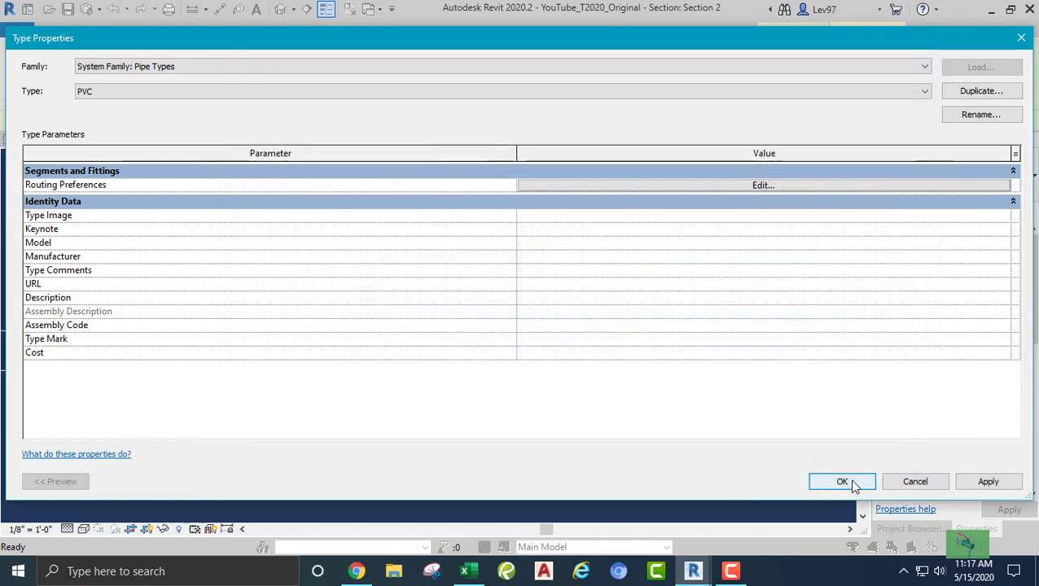
pyautogui.click(844, 481)
pyautogui.press('Escape')
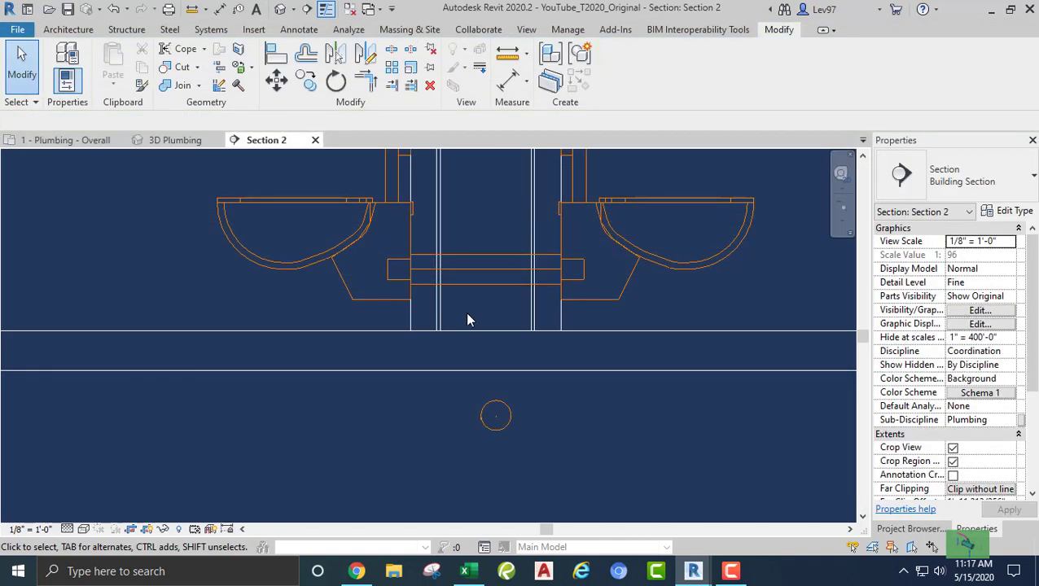
# Draw a vertical 4" PVC pipe from the midpoint of the pipe joining the water closets down to about 4 1/2" below Level 1.
pyautogui.rightClick(465, 290)
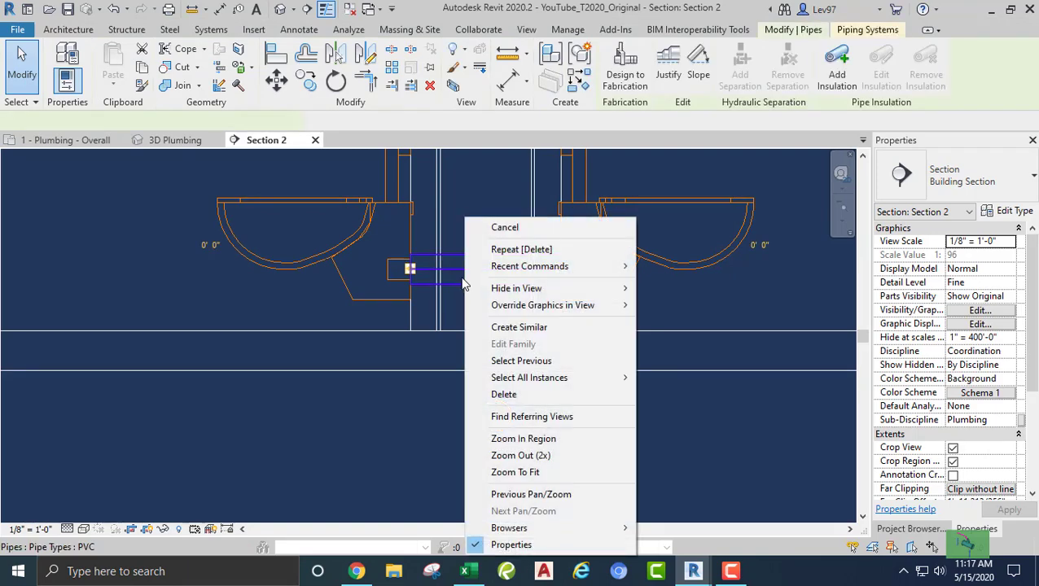
pyautogui.click(514, 328)
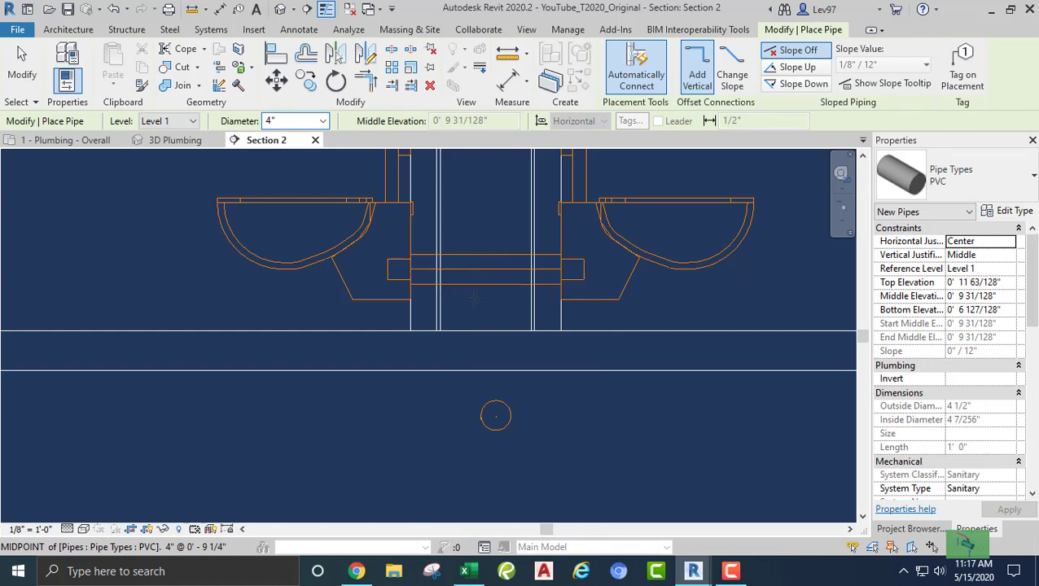
pyautogui.click(486, 269)
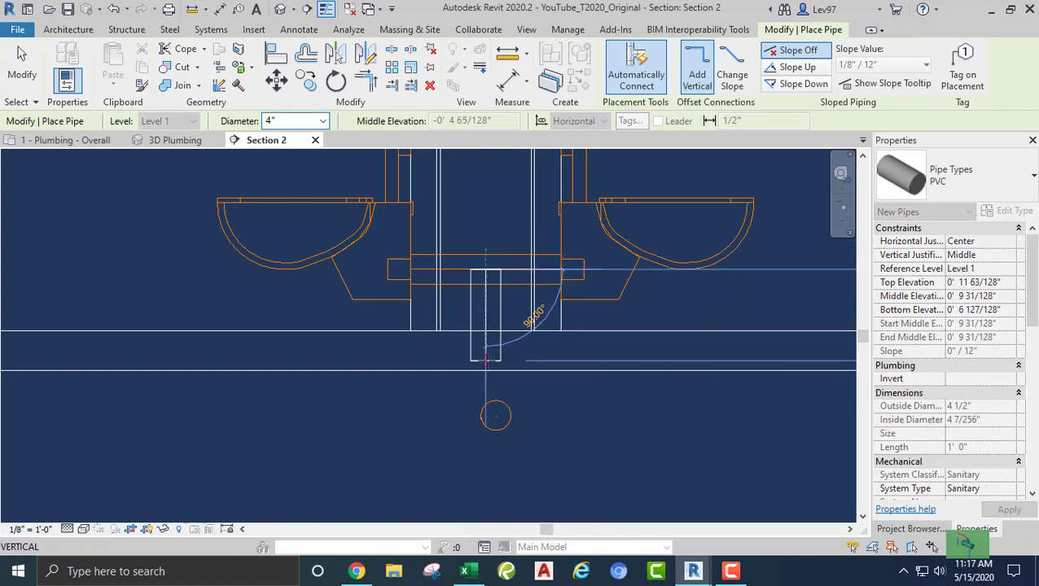
pyautogui.click(486, 359)
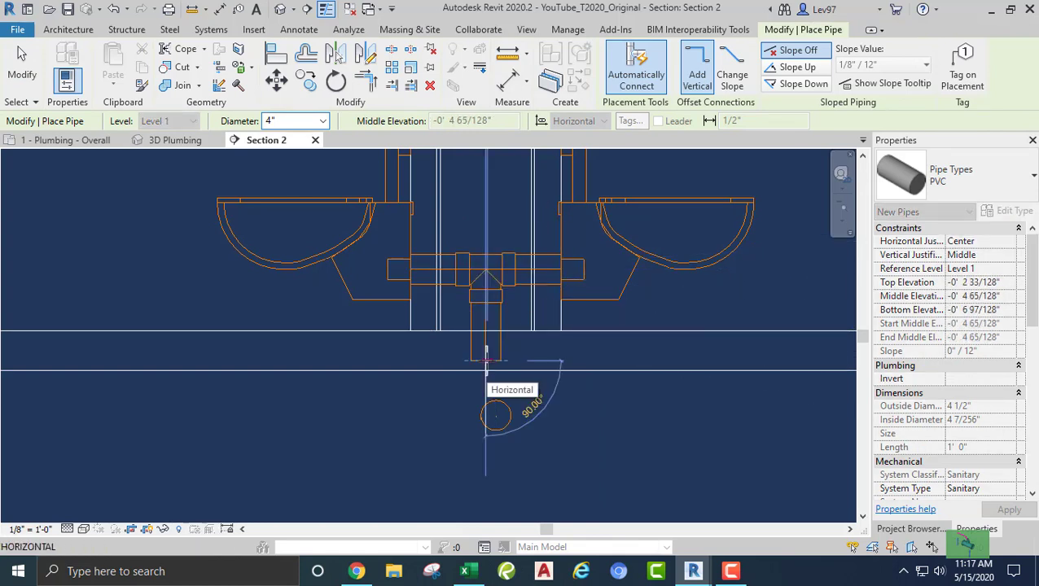
pyautogui.press('Escape')
pyautogui.moveTo(391, 433); pyautogui.dragTo(426, 415, button='middle')
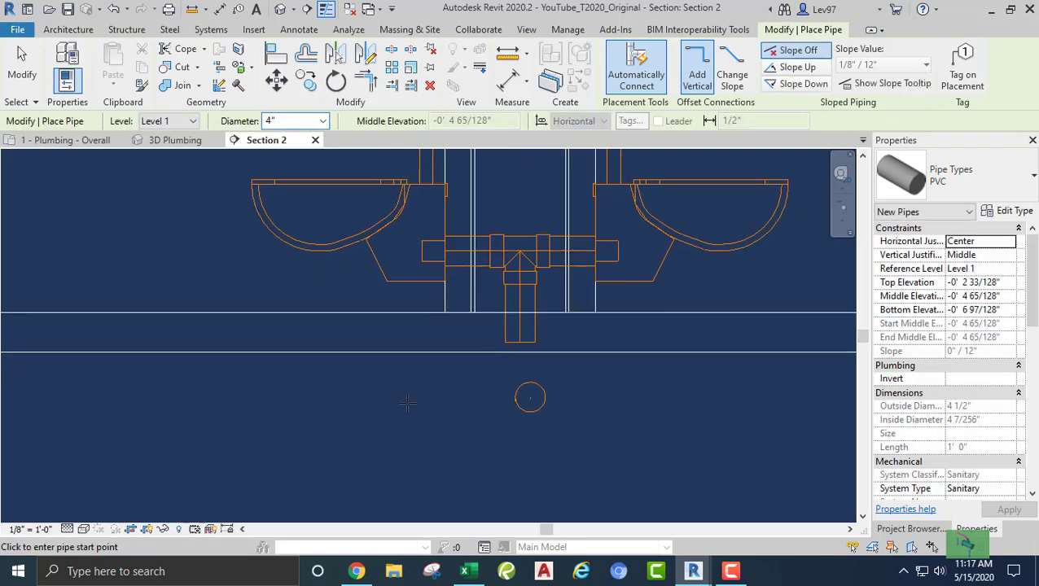
pyautogui.press('Escape')
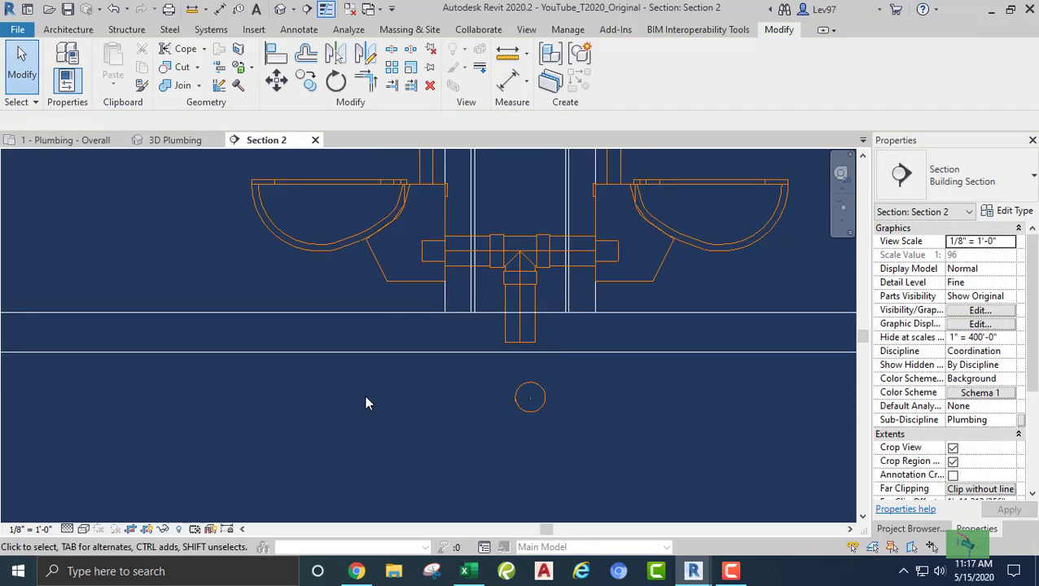
pyautogui.moveTo(365, 395); pyautogui.dragTo(352, 404, button='middle')
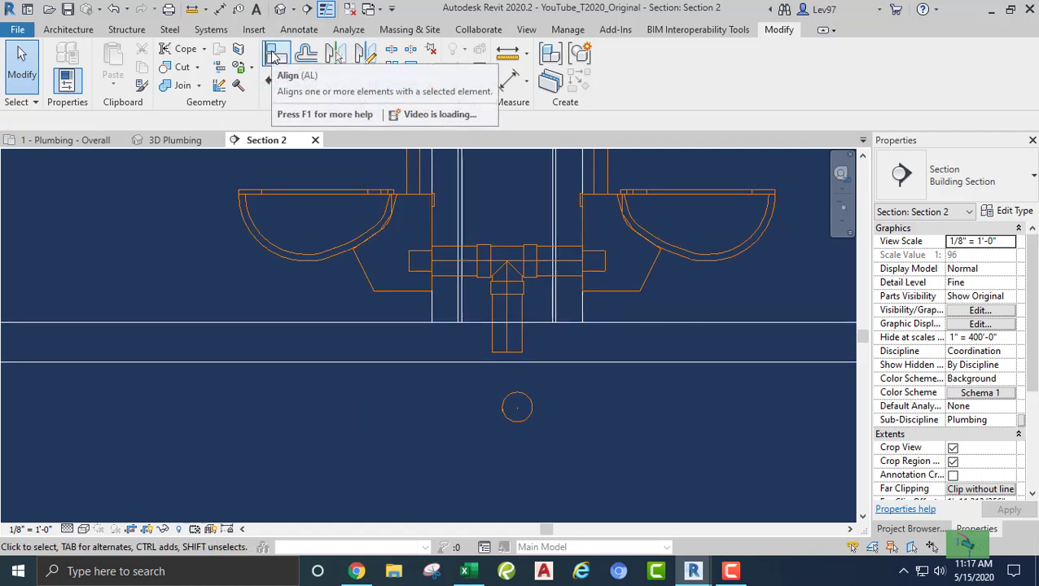
pyautogui.click(274, 56)
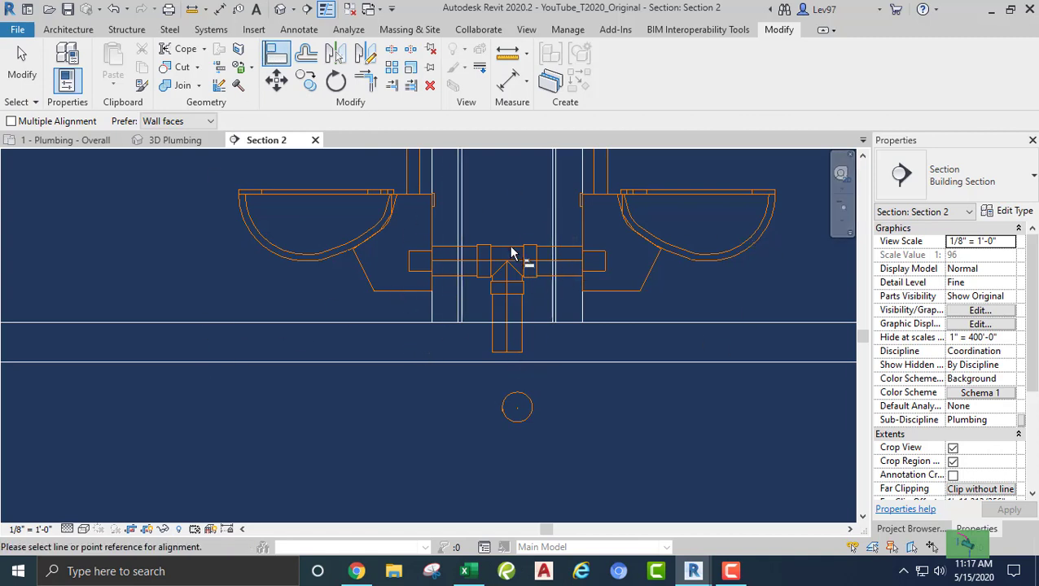
pyautogui.click(506, 316)
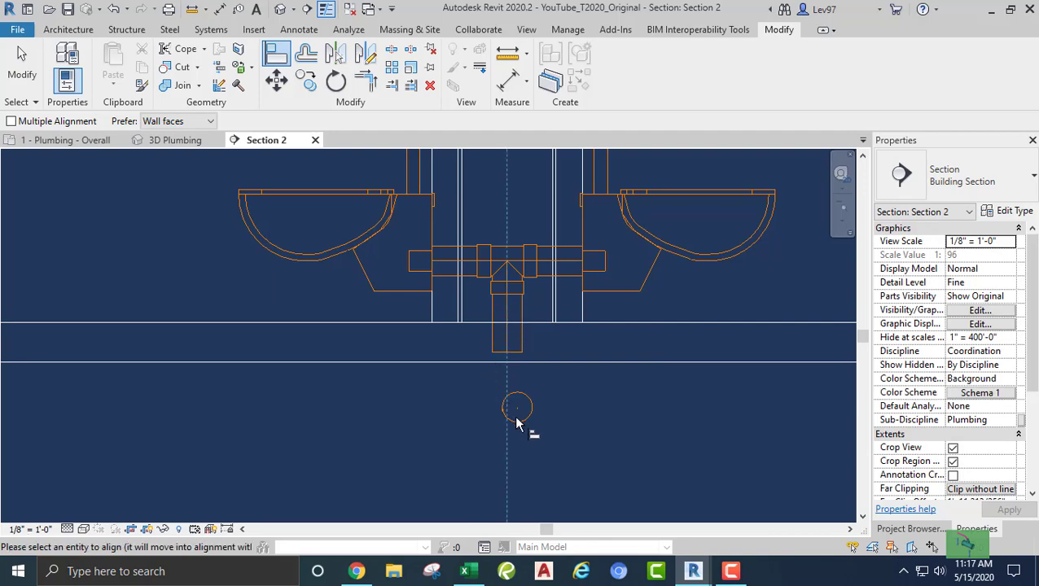
pyautogui.press('Escape')
pyautogui.press('Escape')
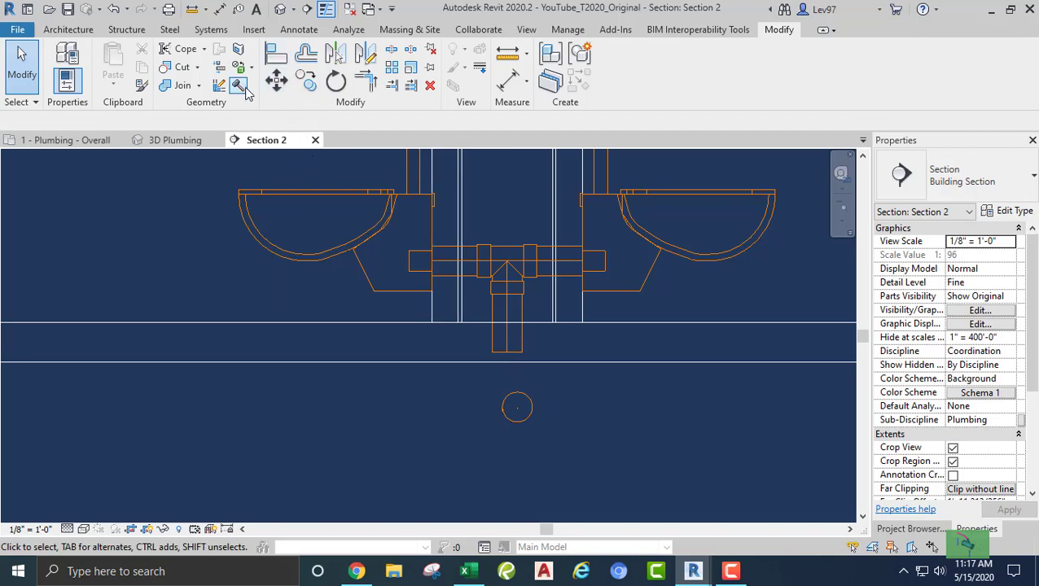
# Align the sloped 4" main below the slab with the centerline of the vertical drop between the water closets.
pyautogui.click(277, 57)
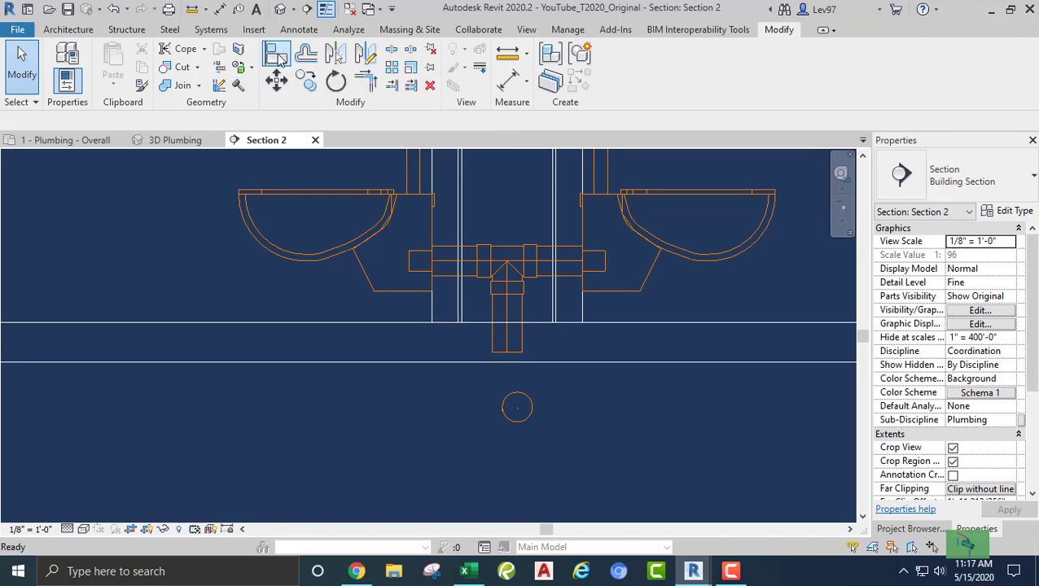
pyautogui.click(509, 344)
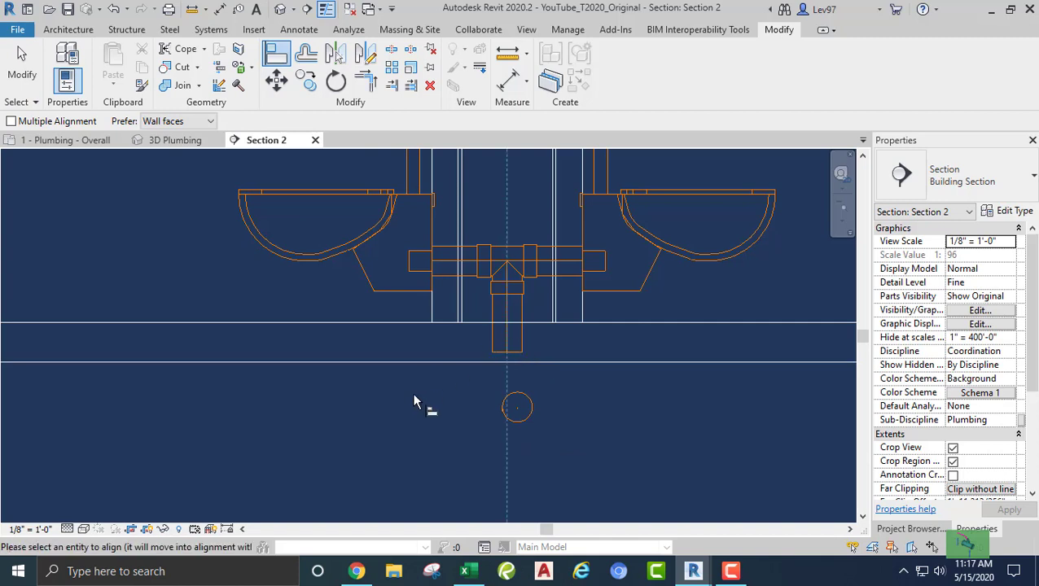
pyautogui.click(524, 414)
pyautogui.press('Escape')
pyautogui.press('Escape')
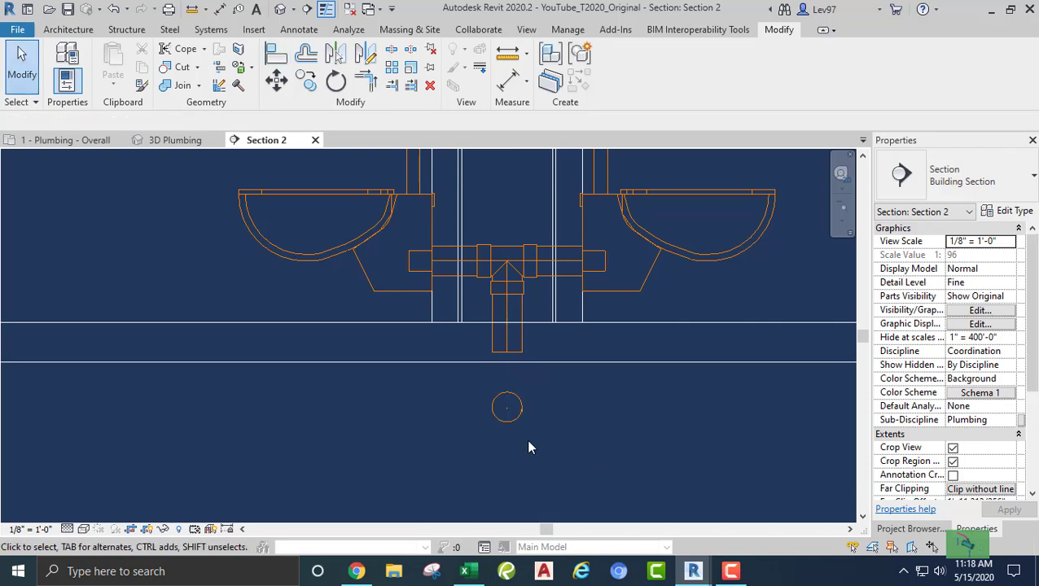
# Lower the sloped 4" main by about 4 3/4", to a middle elevation of about -1' 7".
pyautogui.click(509, 420)
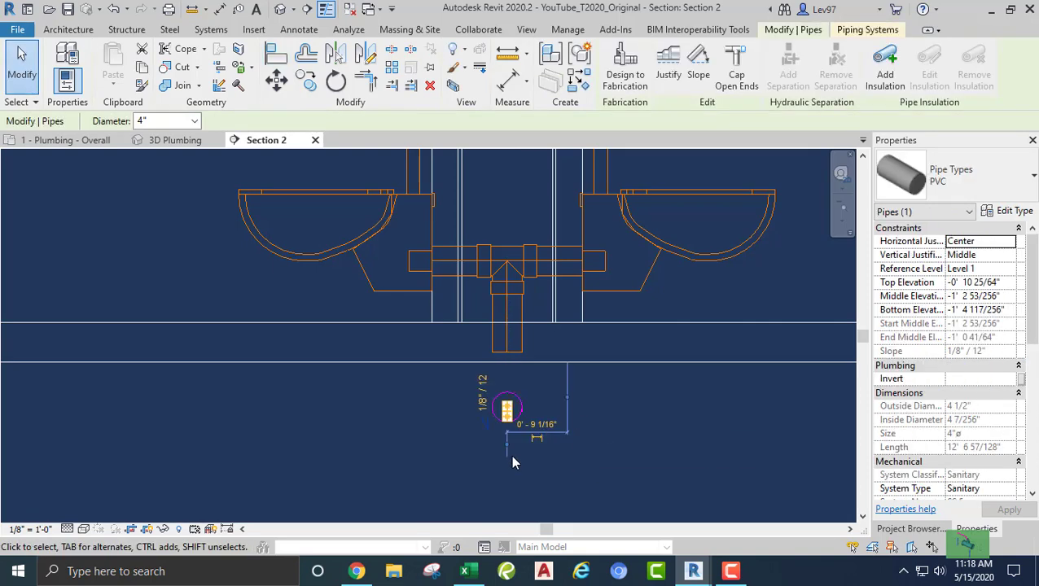
pyautogui.press('Down')
pyautogui.press('Down')
pyautogui.press('Down')
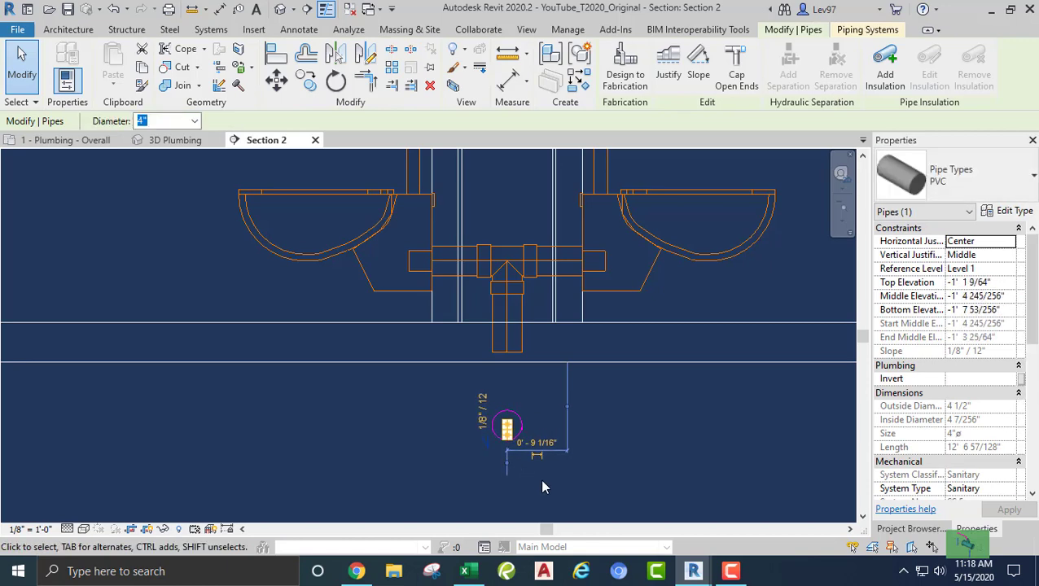
pyautogui.press('Down')
pyautogui.press('Down')
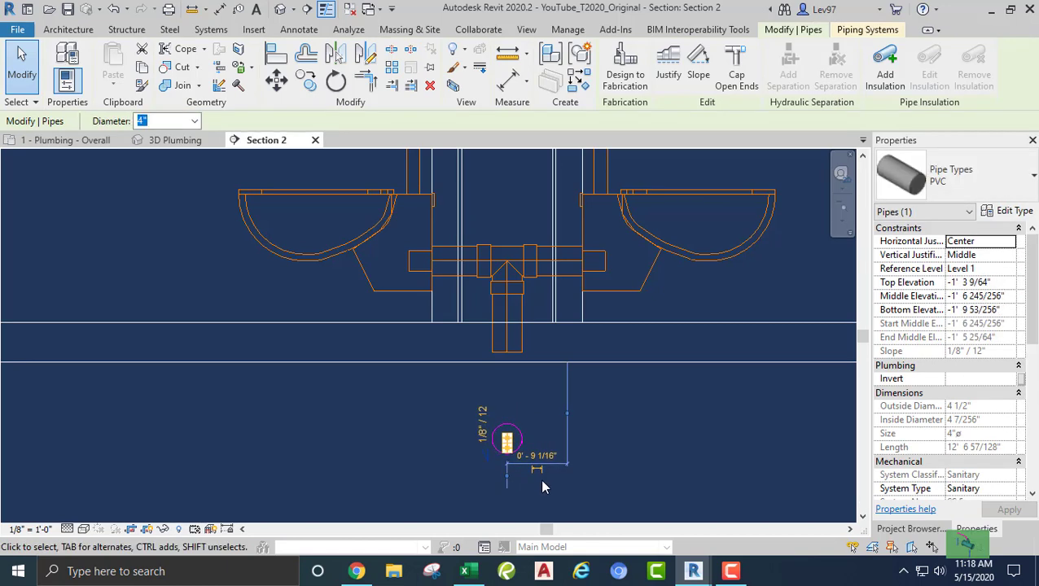
pyautogui.click(642, 402)
pyautogui.moveTo(626, 394); pyautogui.dragTo(684, 419, button='middle')
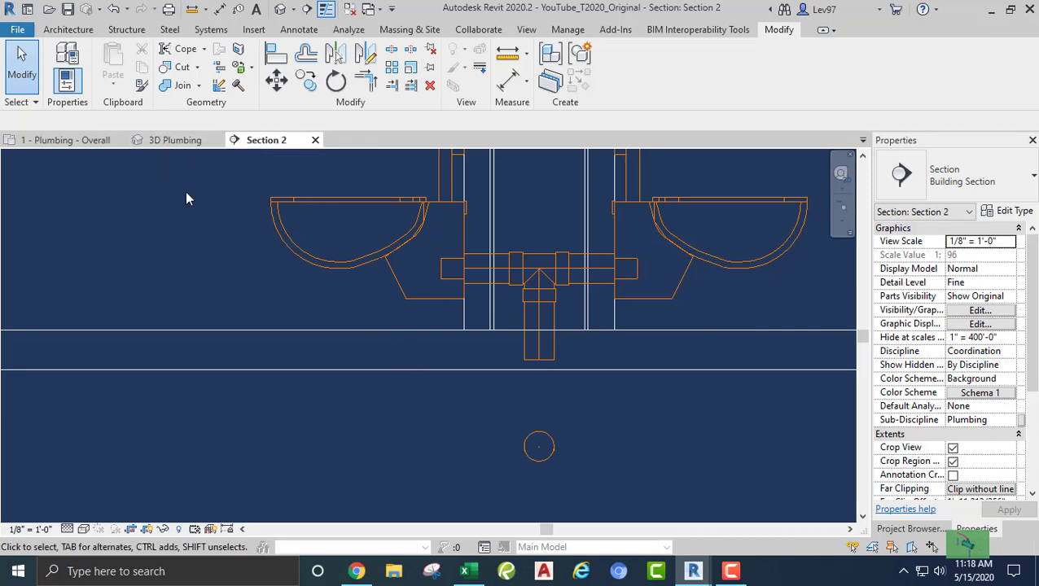
# Set the PVC pipe type's junction routing preference to R2020_NoTicks_Wye Combination with 8th Bend - PVC - Sch 40 - DWV: Standard.
pyautogui.click(527, 313)
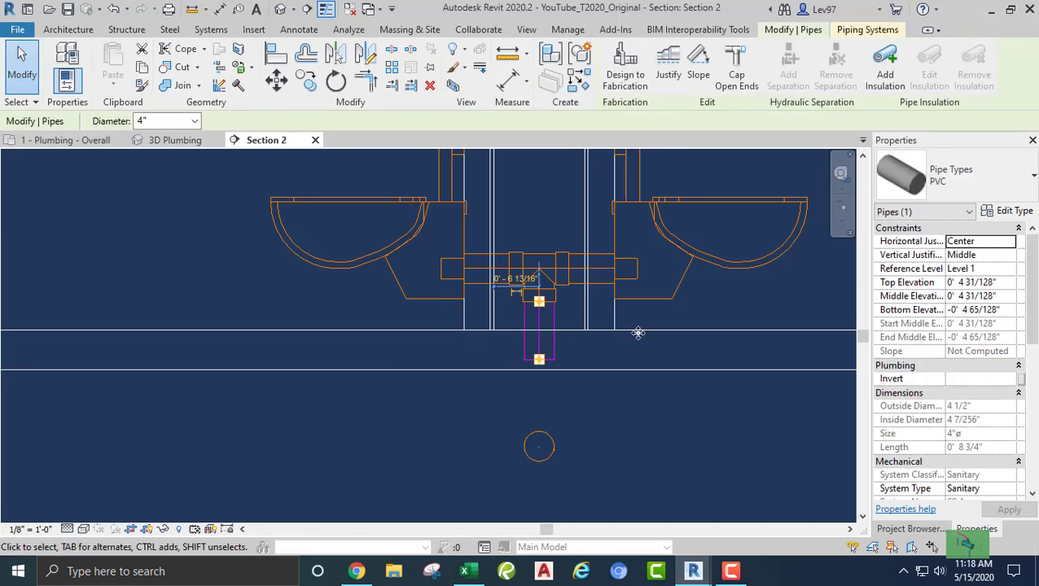
pyautogui.click(1008, 211)
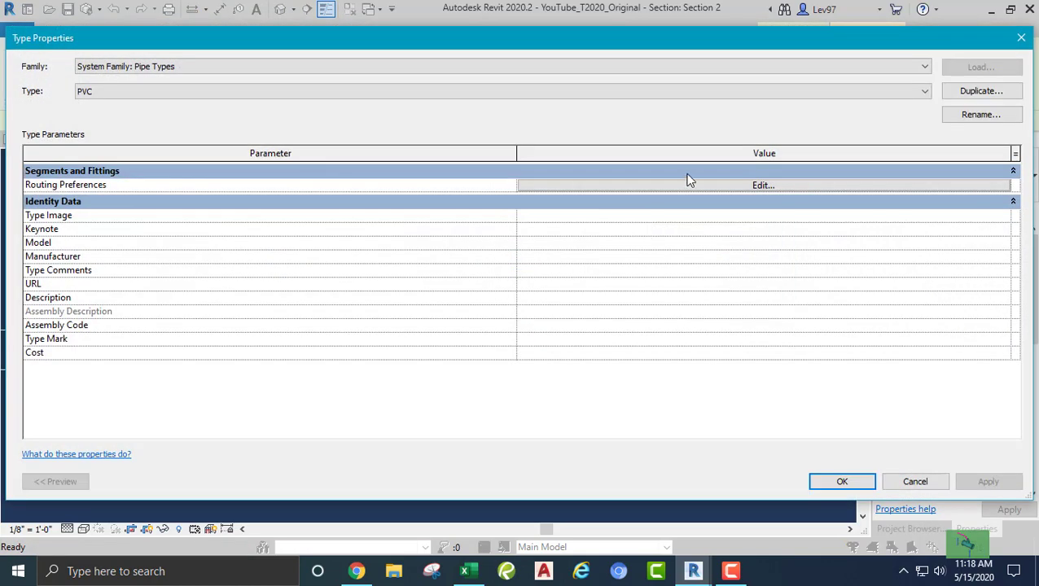
pyautogui.click(704, 188)
pyautogui.click(446, 269)
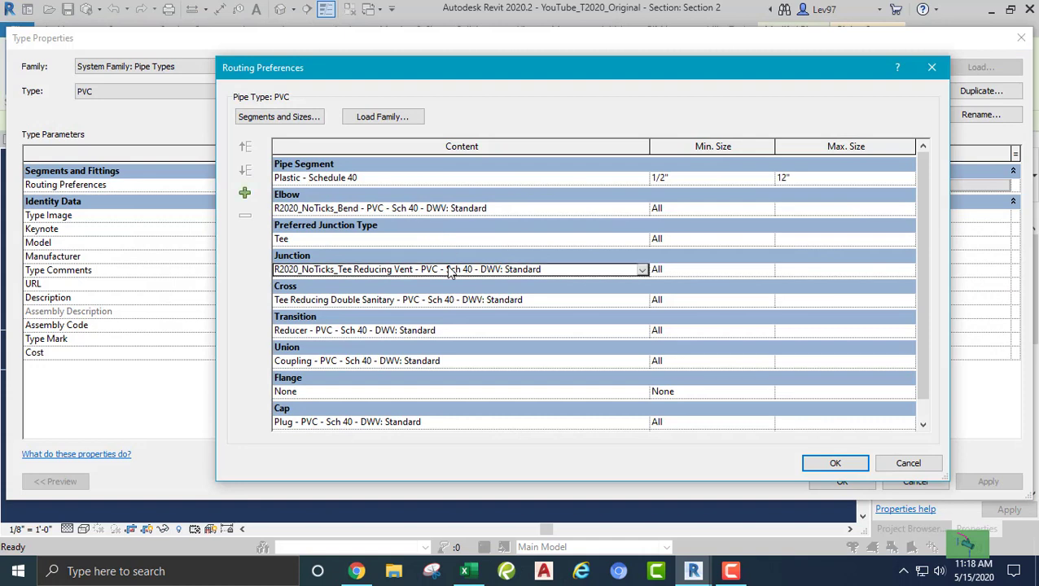
pyautogui.click(643, 270)
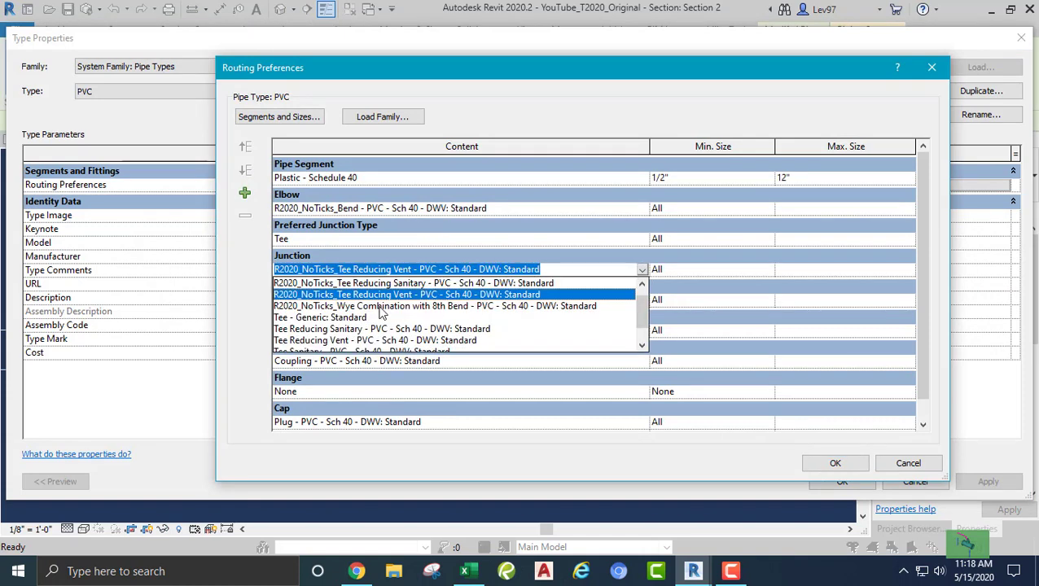
pyautogui.click(381, 306)
pyautogui.click(835, 463)
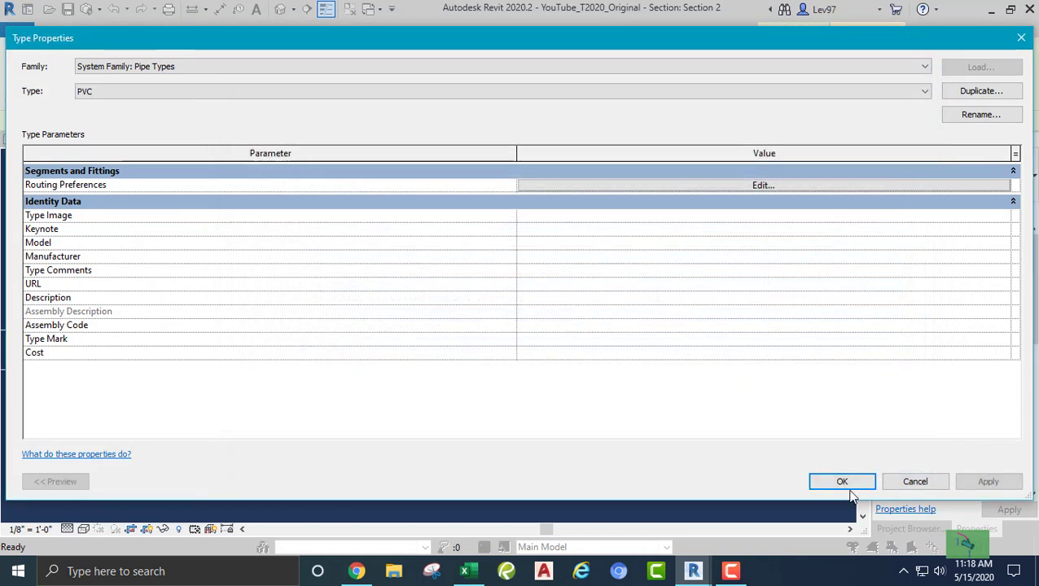
pyautogui.click(842, 481)
pyautogui.click(447, 453)
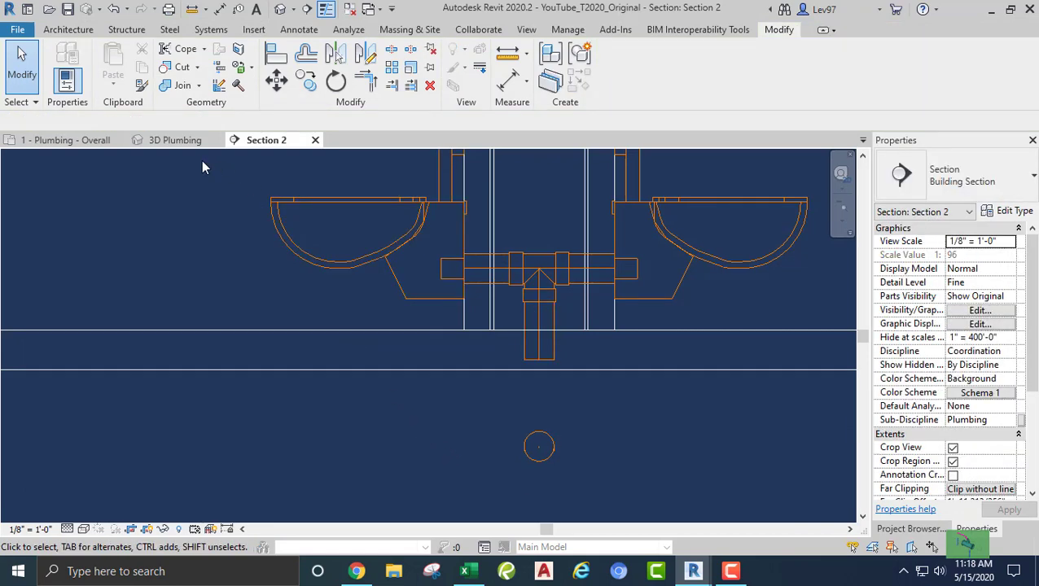
# Try to extend the vertical drop between the water closets to the sloped 4" main with Trim/Extend Single Element in the 3D view.
pyautogui.click(175, 140)
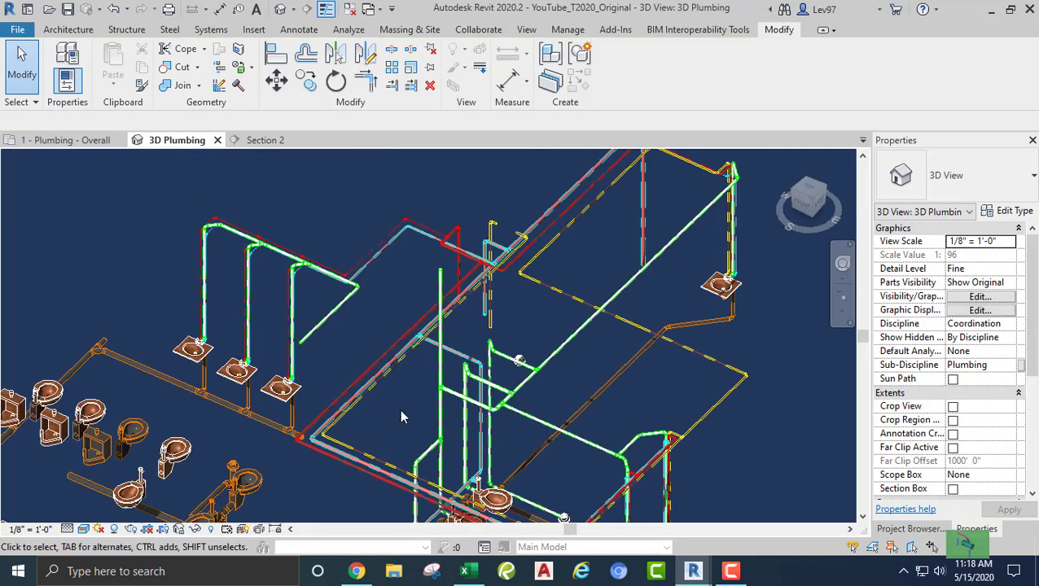
pyautogui.scroll(3, 400, 399)
pyautogui.scroll(4, 399, 321)
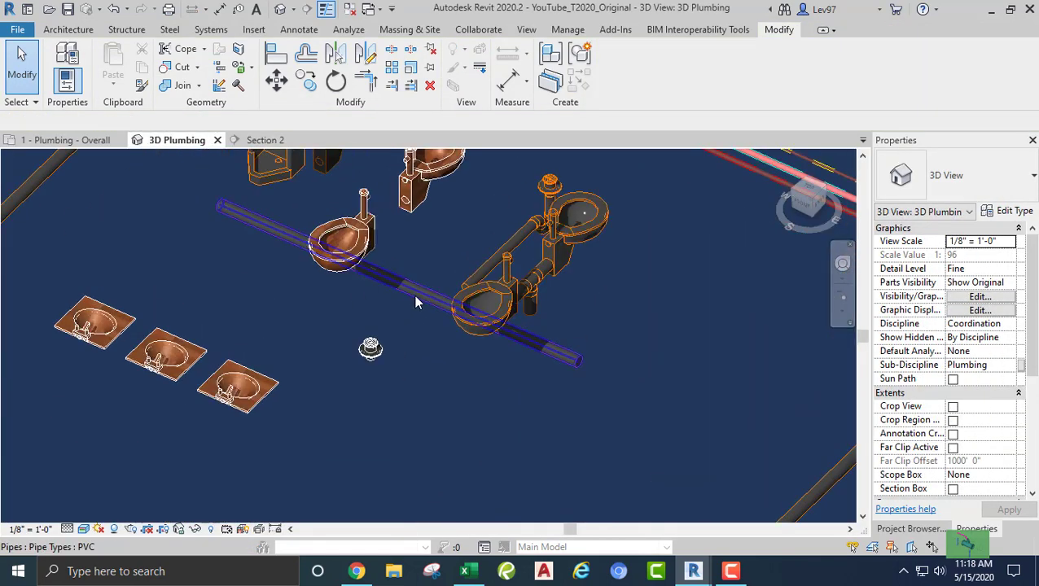
pyautogui.click(414, 295)
pyautogui.click(489, 357)
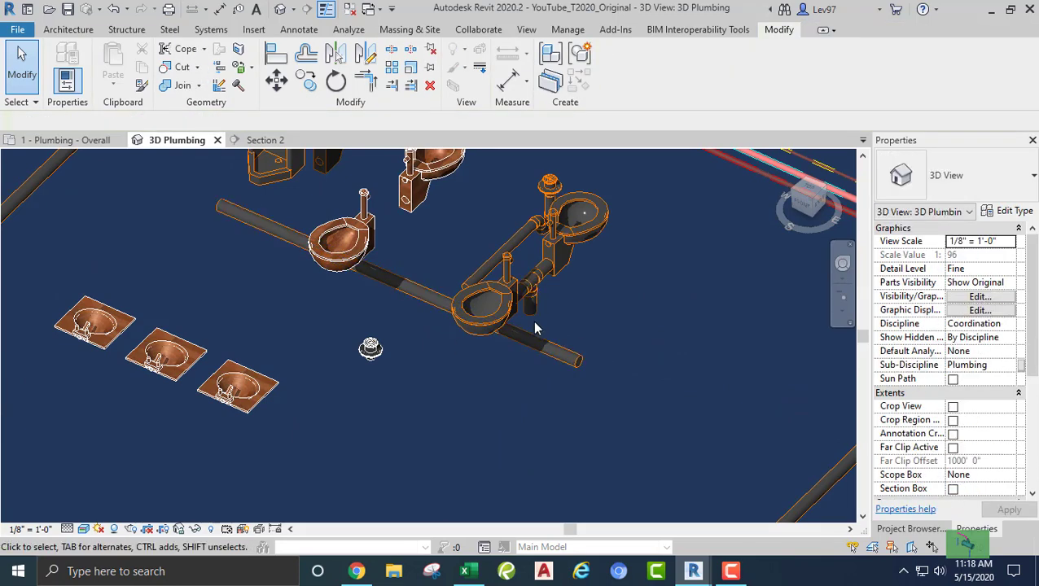
pyautogui.moveTo(400, 386); pyautogui.dragTo(348, 460, button='middle')
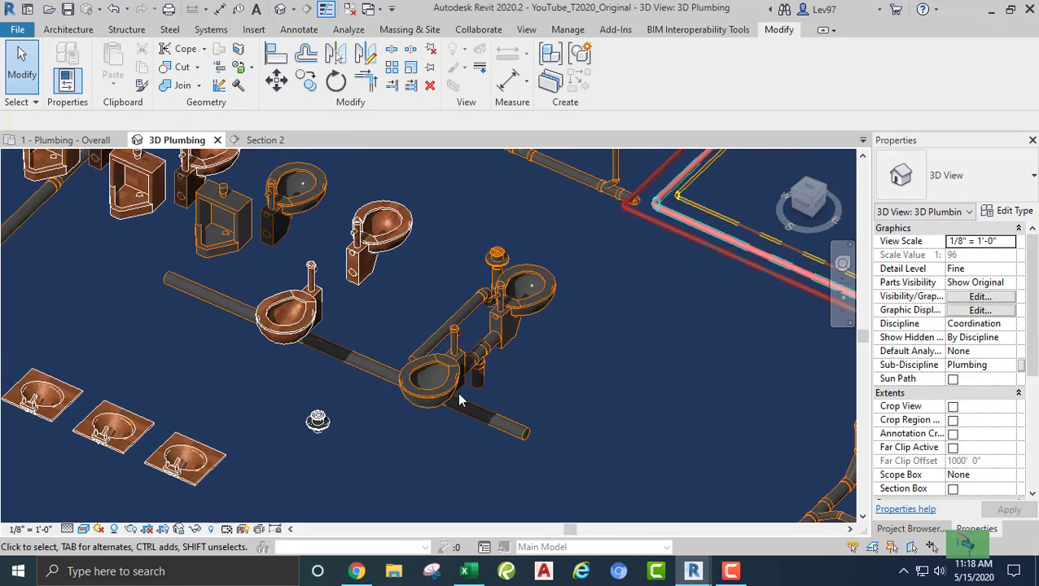
pyautogui.scroll(1, 521, 381)
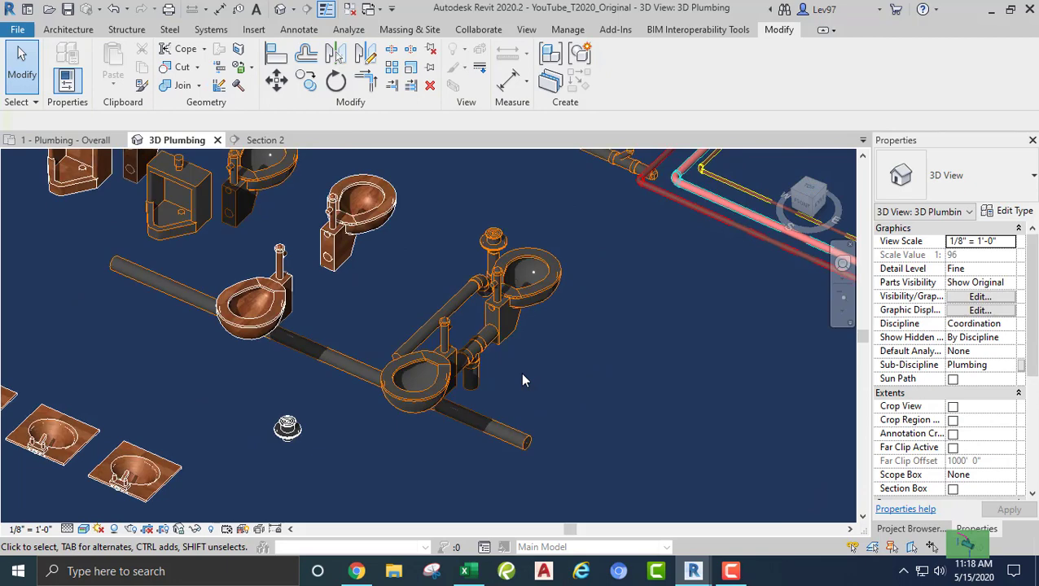
pyautogui.click(392, 86)
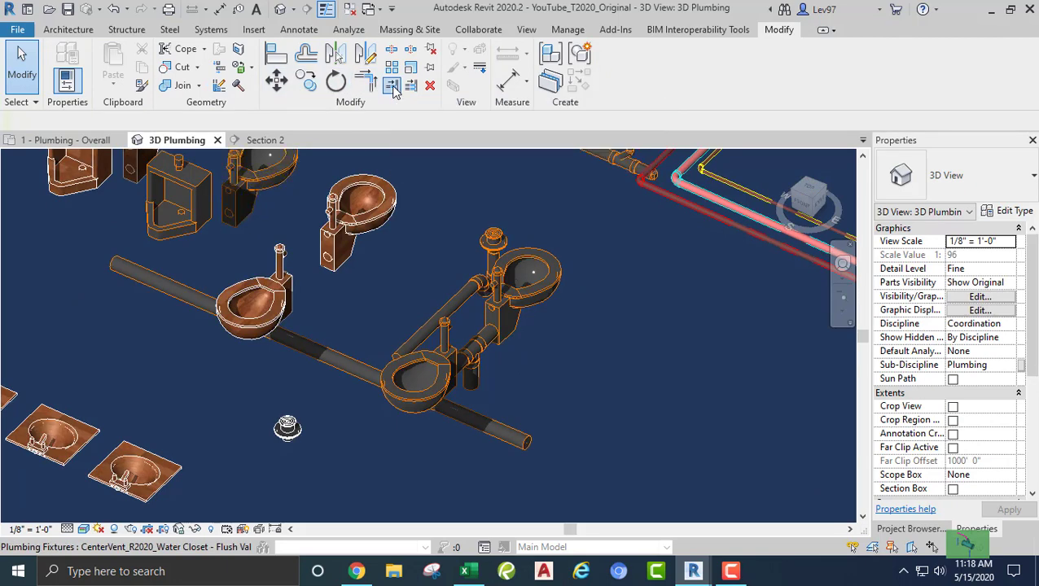
pyautogui.click(469, 420)
pyautogui.click(504, 391)
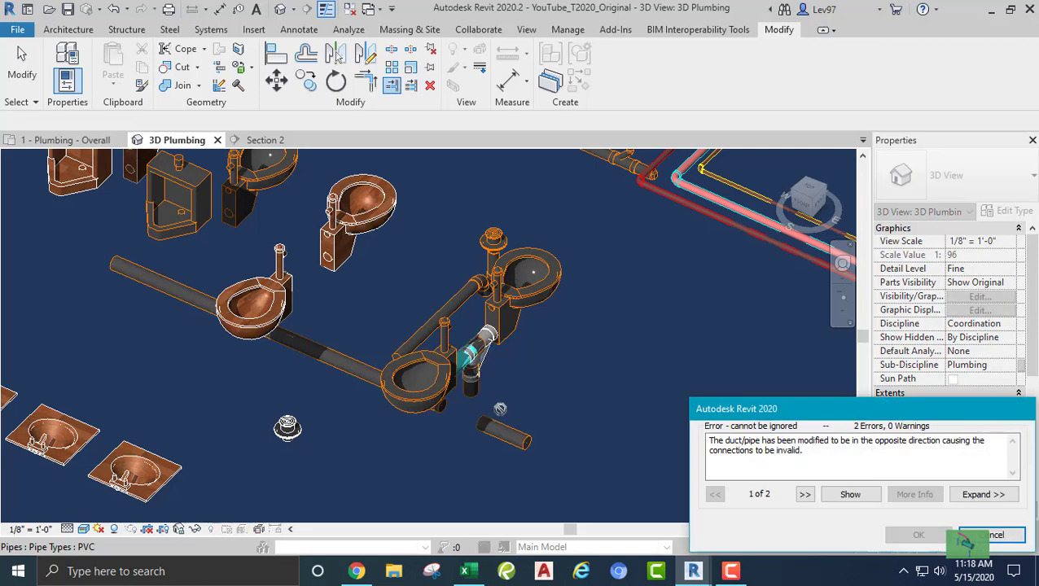
pyautogui.click(981, 535)
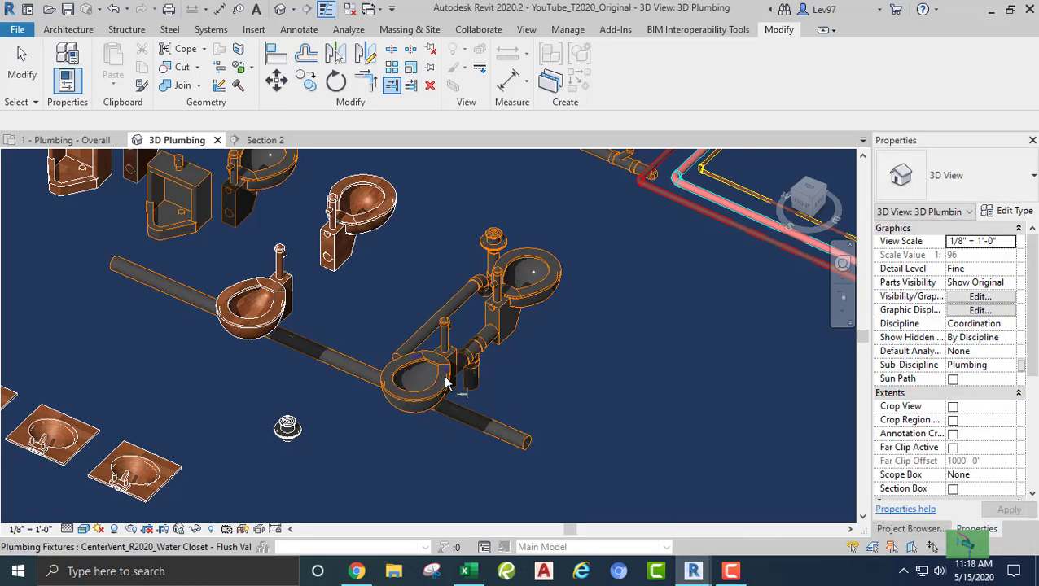
pyautogui.press('Escape')
# Inspect the sloped main from a lower 3D angle and retry the Trim/Extend Single Element connection with the vertical drop.
pyautogui.moveTo(512, 389); pyautogui.dragTo(577, 317, button='middle')
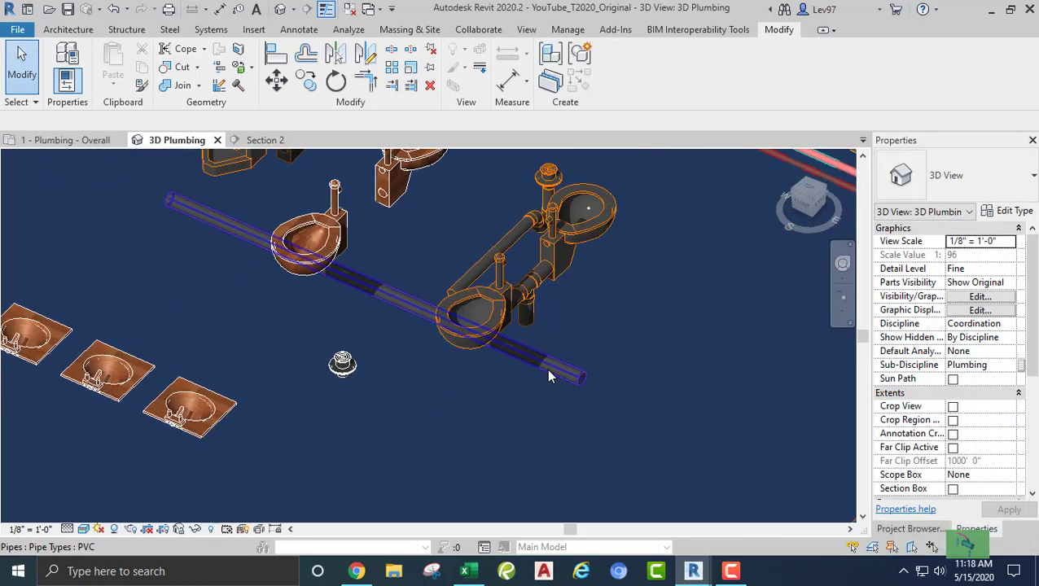
pyautogui.click(546, 369)
pyautogui.keyDown('shift'); pyautogui.moveTo(614, 374); pyautogui.dragTo(613, 275, button='middle'); pyautogui.keyUp('shift')
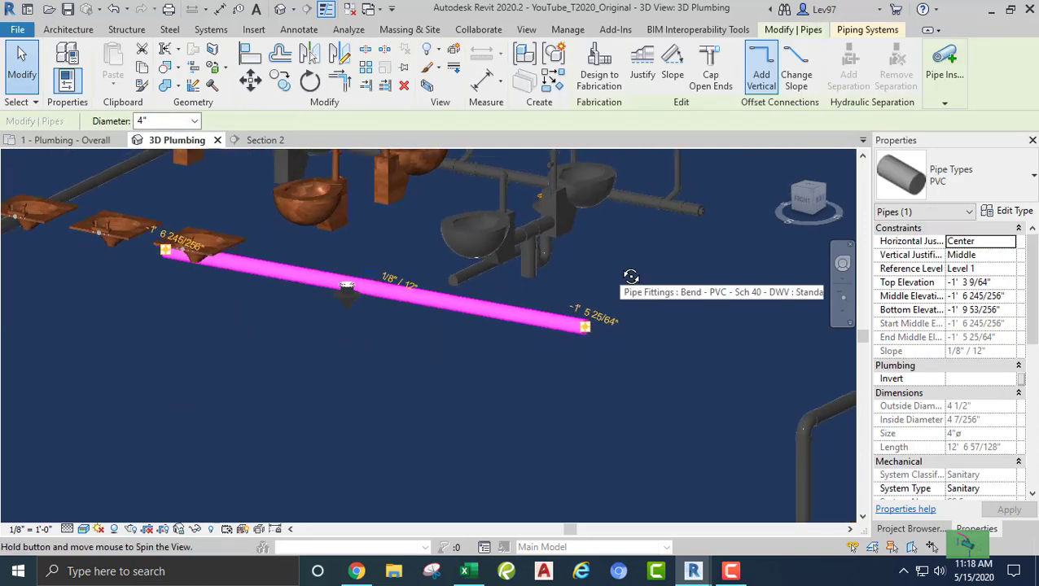
pyautogui.click(501, 374)
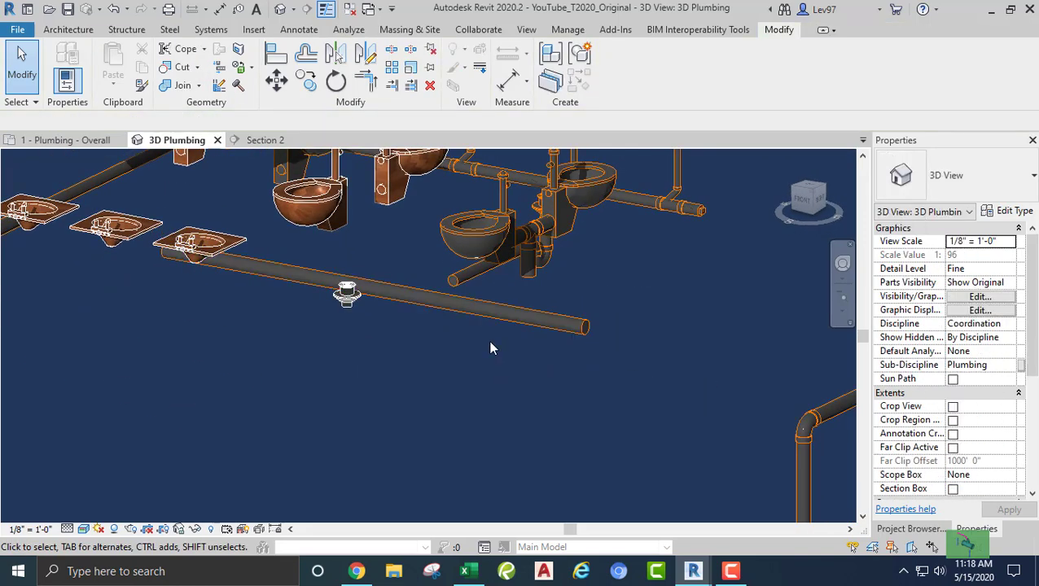
pyautogui.click(458, 358)
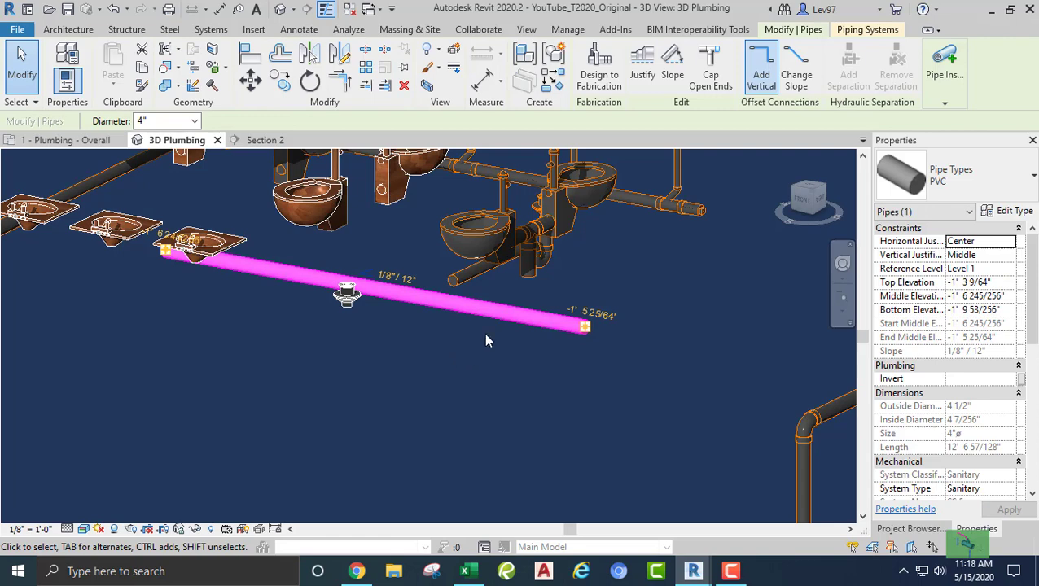
pyautogui.click(484, 377)
pyautogui.keyDown('shift'); pyautogui.moveTo(483, 376); pyautogui.dragTo(407, 385, button='middle'); pyautogui.keyUp('shift')
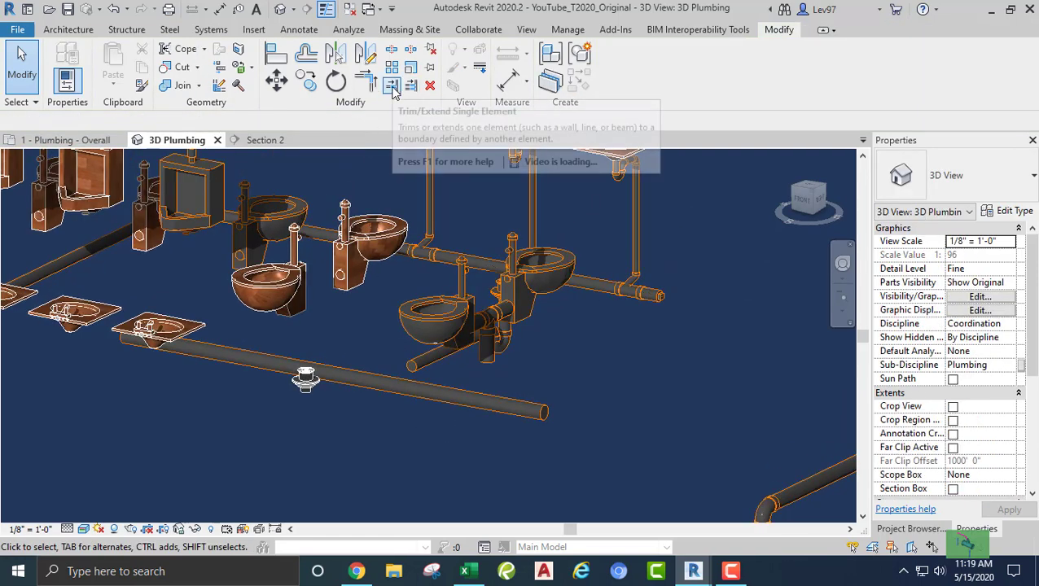
pyautogui.click(392, 84)
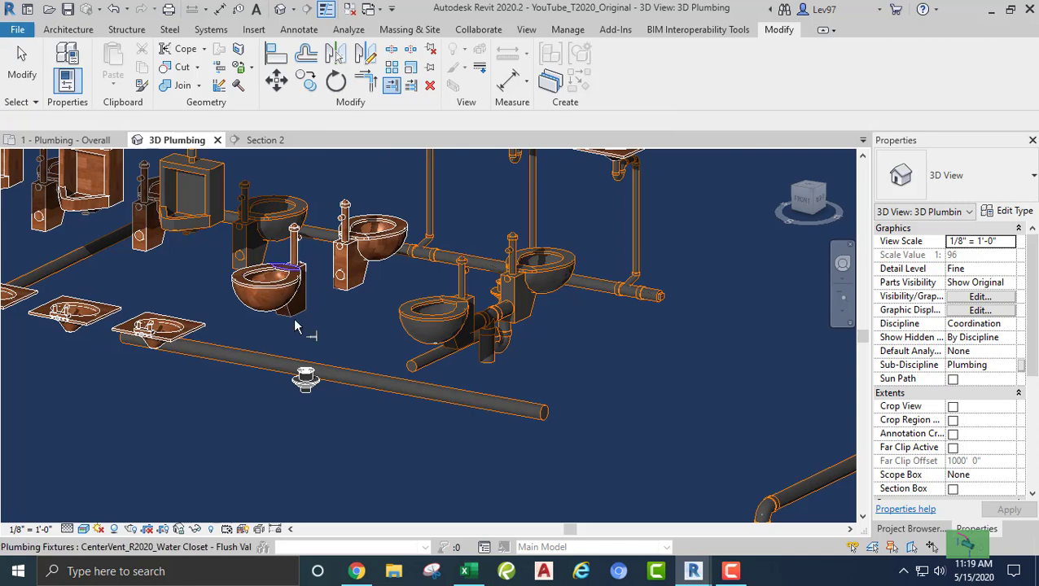
pyautogui.click(424, 394)
pyautogui.click(459, 394)
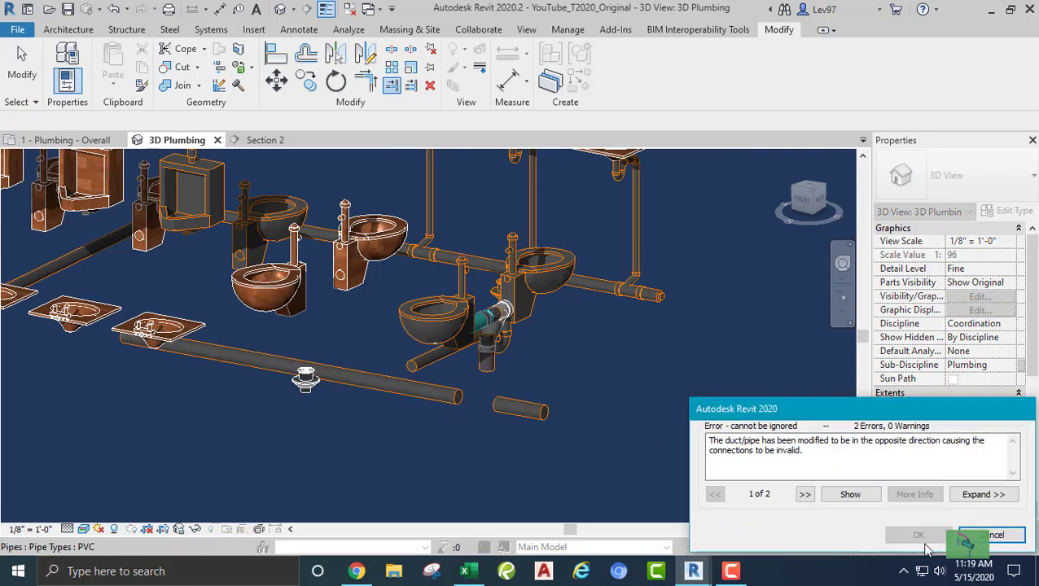
pyautogui.click(989, 536)
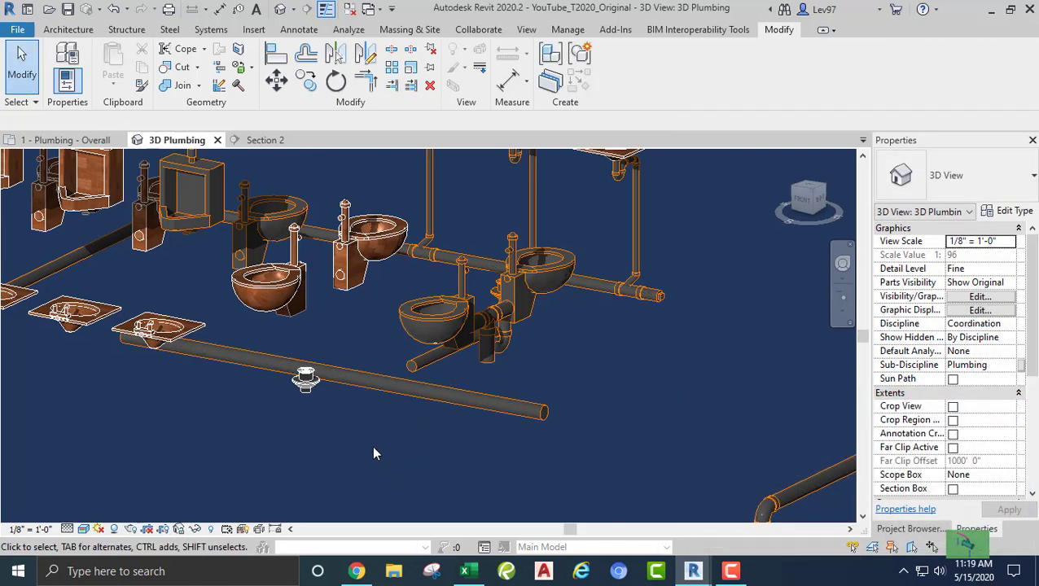
# Check in the Plumbing - Overall plan how the sloped main lines up with the vertical drop and where the main ends.
pyautogui.moveTo(374, 453); pyautogui.dragTo(452, 444, button='middle')
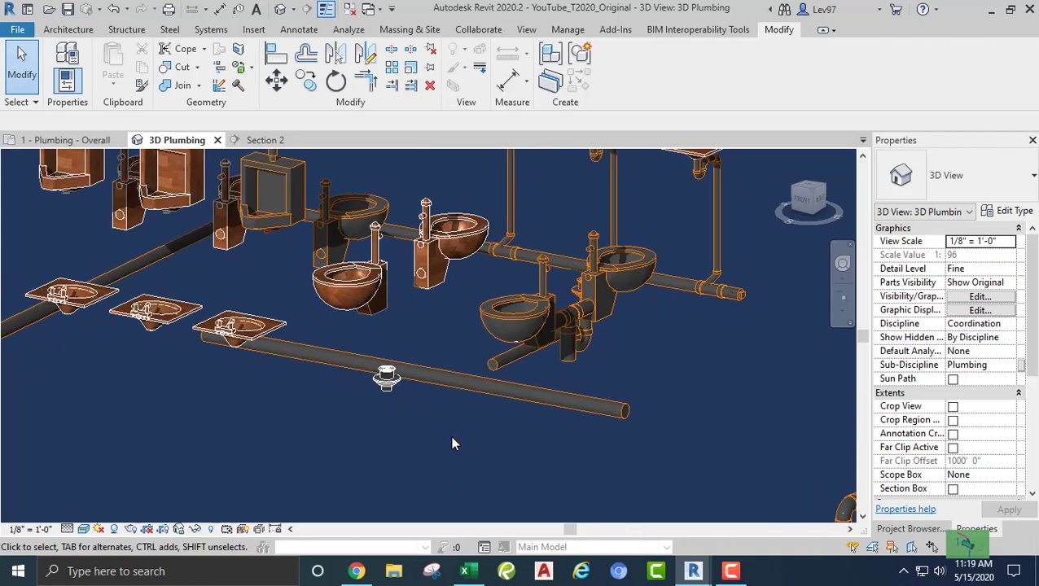
pyautogui.click(86, 142)
pyautogui.moveTo(481, 309); pyautogui.dragTo(357, 271, button='middle')
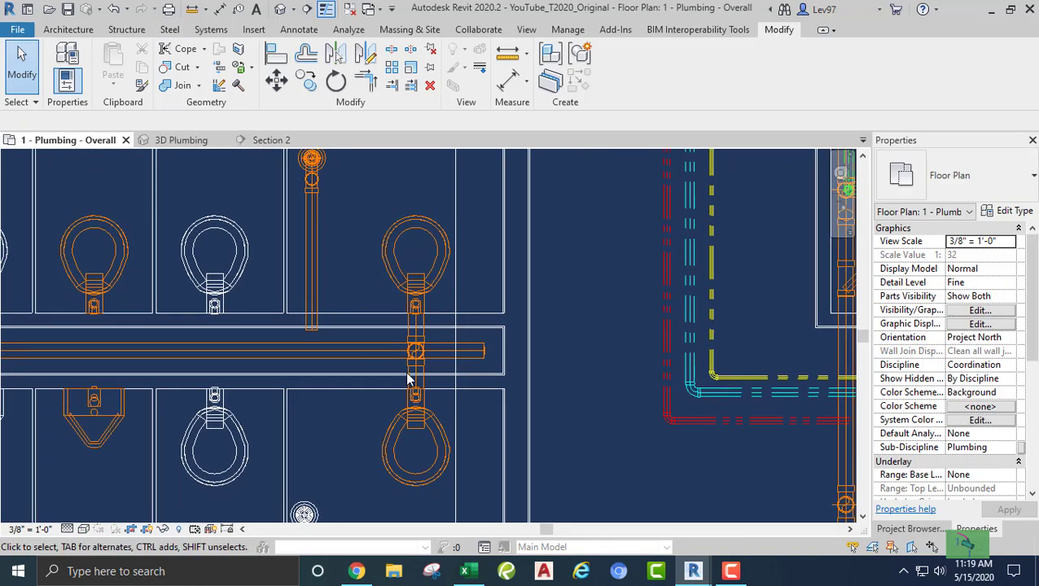
pyautogui.scroll(3, 414, 378)
pyautogui.scroll(1, 440, 352)
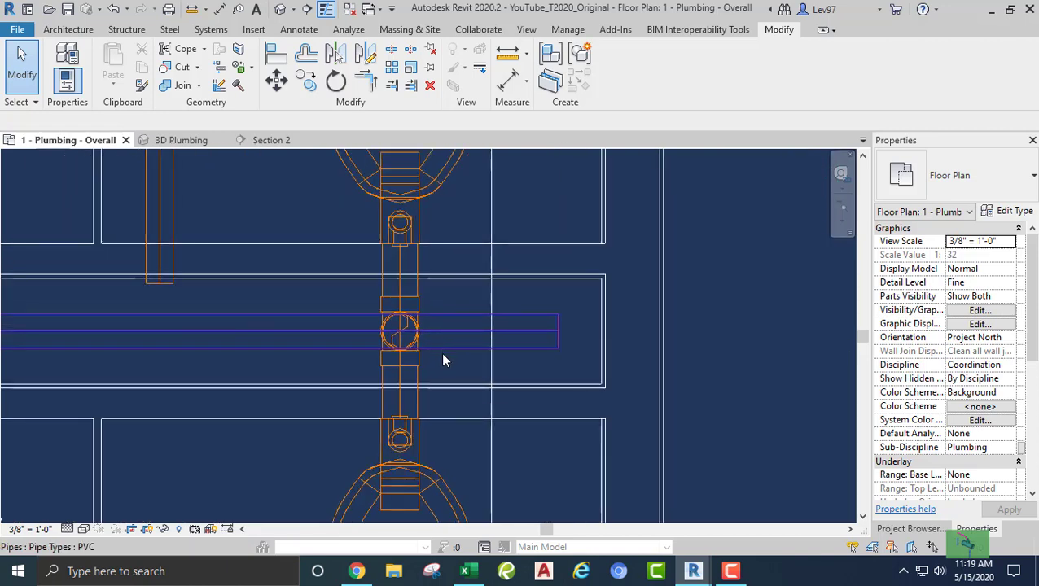
pyautogui.click(450, 347)
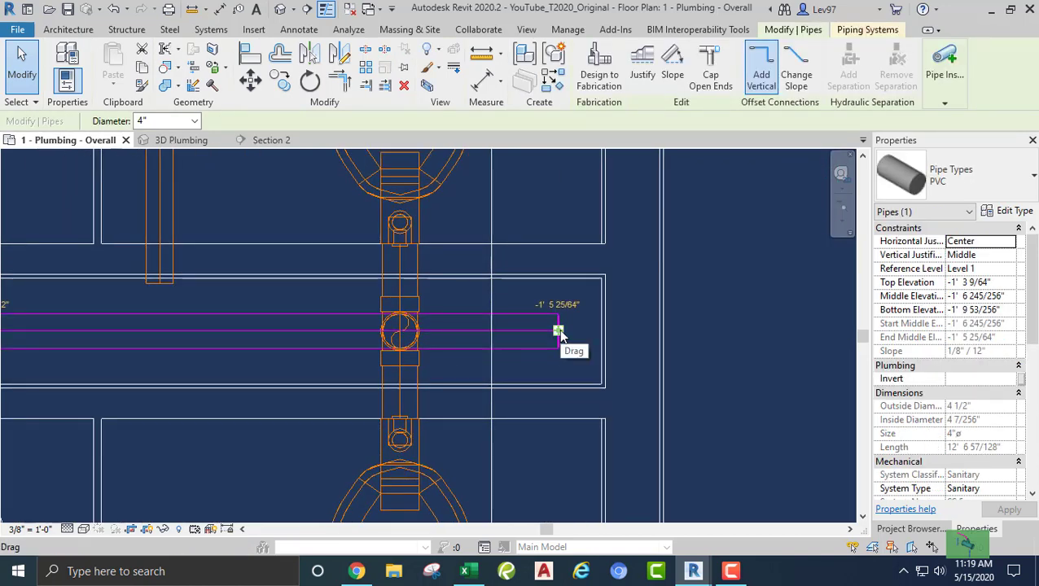
pyautogui.click(494, 381)
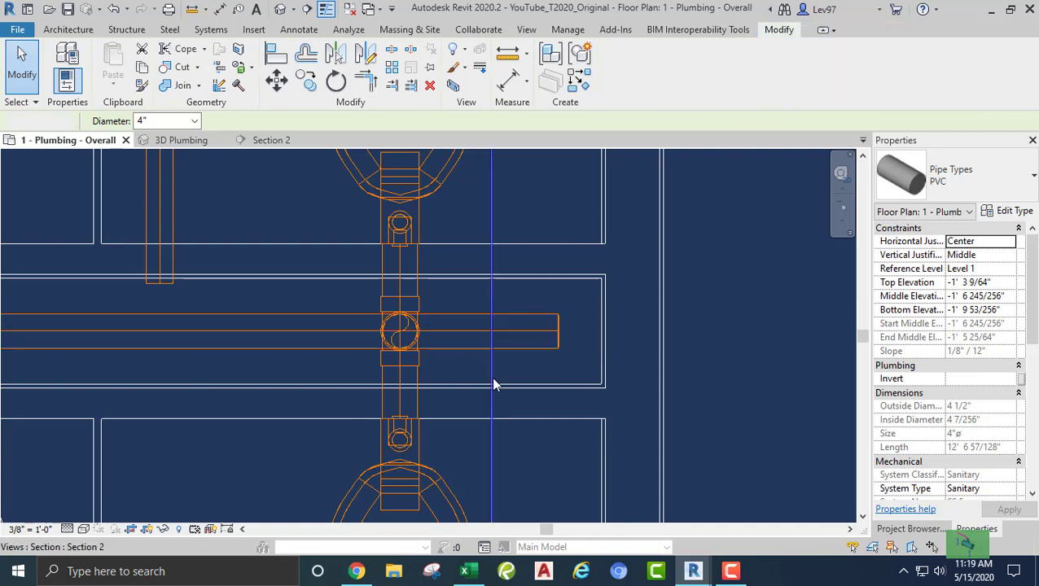
pyautogui.click(467, 347)
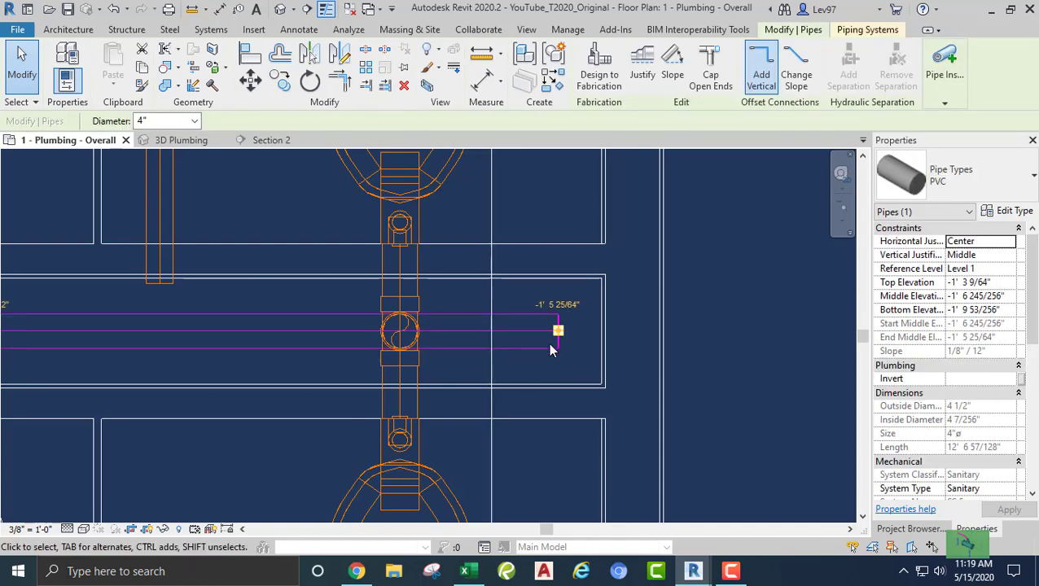
pyautogui.click(492, 366)
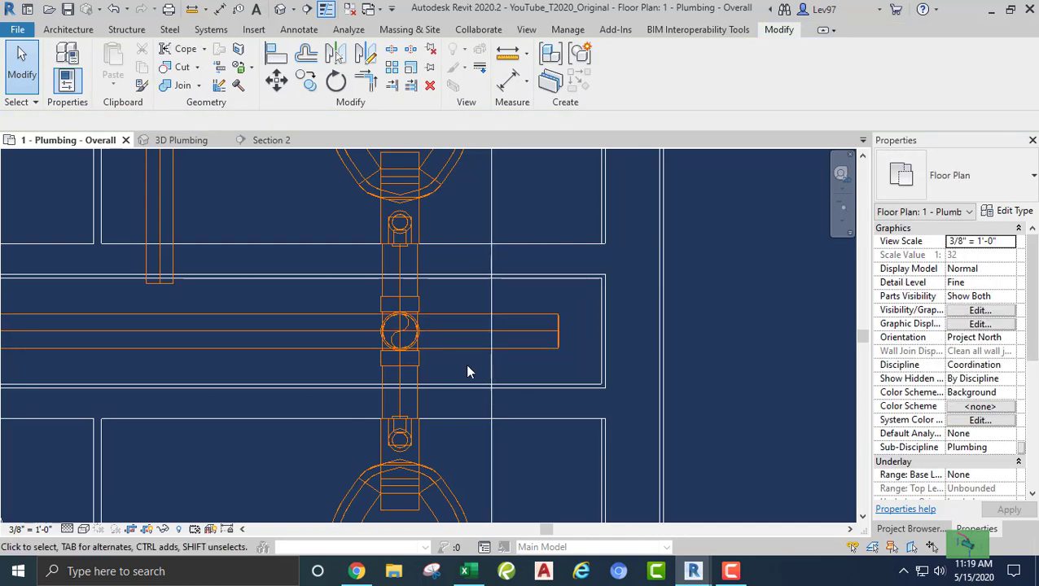
# Compare the elevations and positions of the sloped main and the vertical drop in the 3D Plumbing view.
pyautogui.click(181, 140)
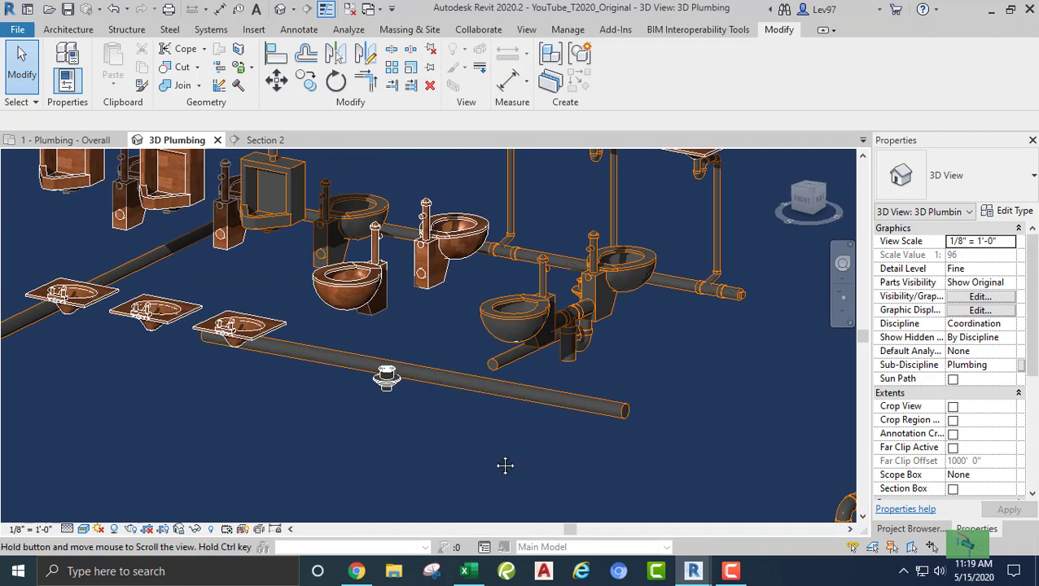
pyautogui.click(452, 418)
pyautogui.keyDown('shift'); pyautogui.moveTo(452, 433); pyautogui.dragTo(429, 481, button='middle'); pyautogui.keyUp('shift')
pyautogui.click(379, 488)
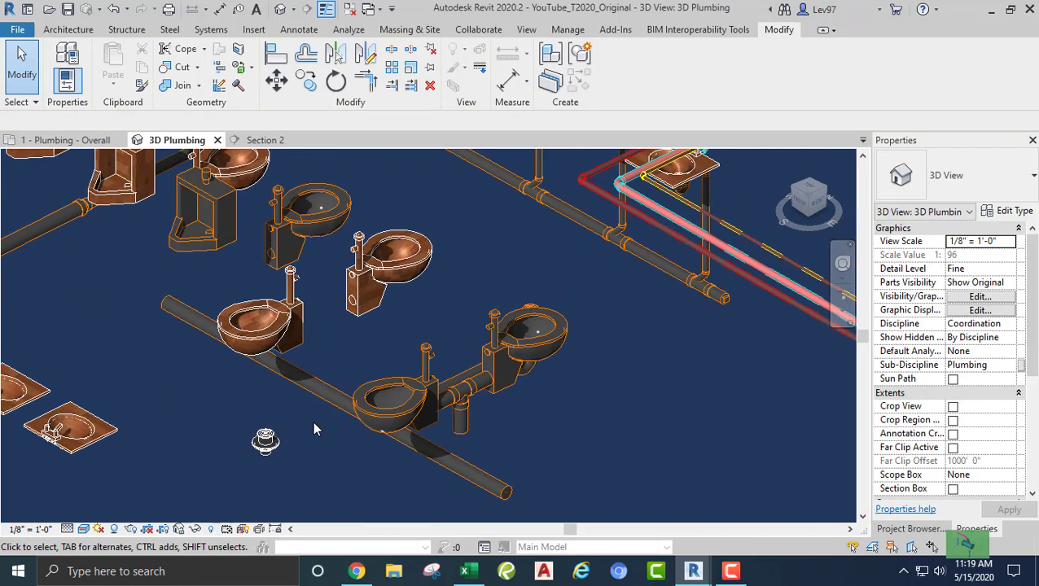
pyautogui.click(320, 394)
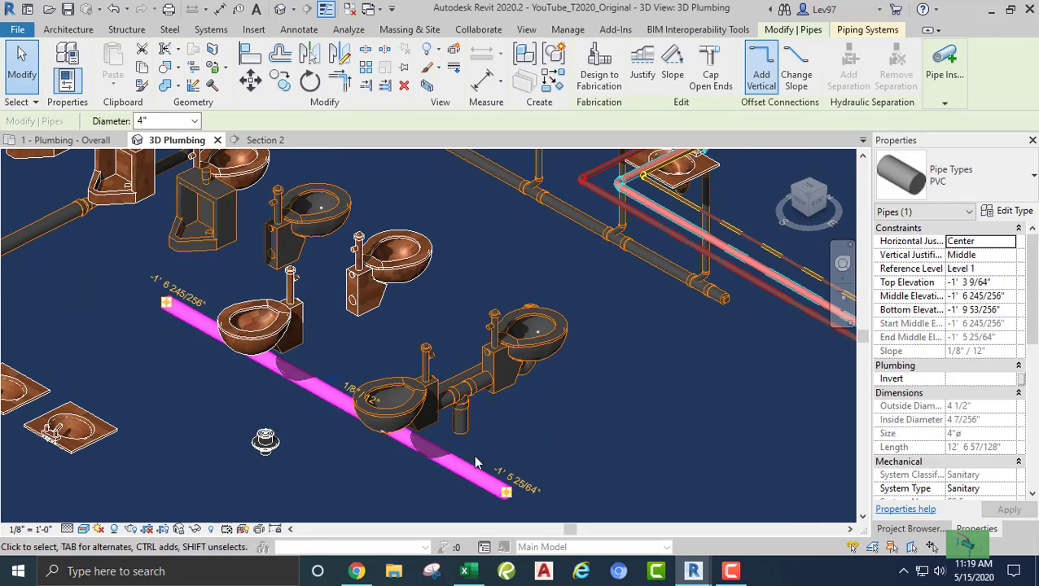
pyautogui.click(461, 424)
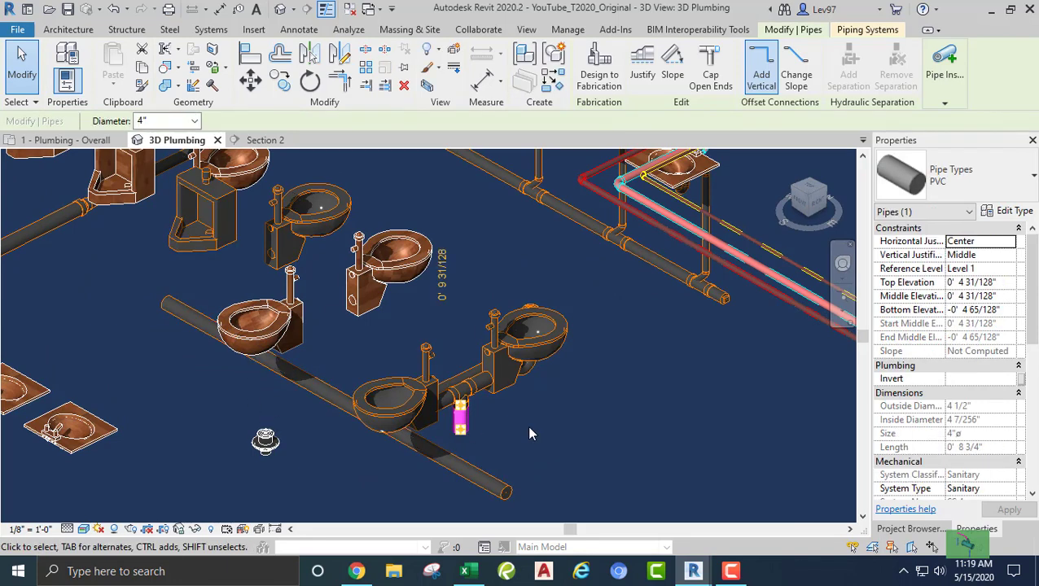
pyautogui.click(529, 433)
# Try to stretch the free end of the sloped main in the Plumbing - Overall plan, and undo the change.
pyautogui.click(57, 143)
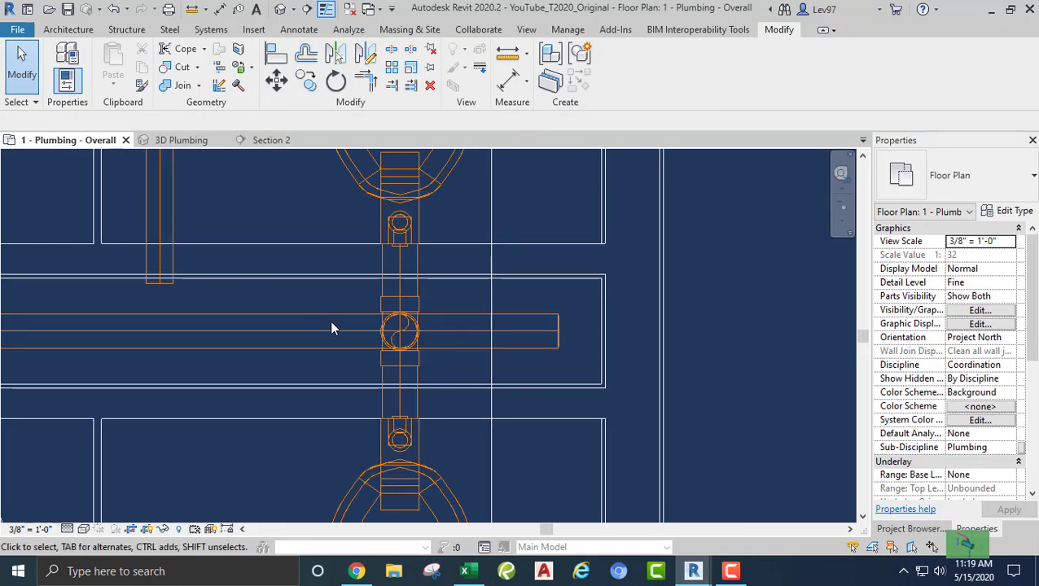
pyautogui.click(569, 368)
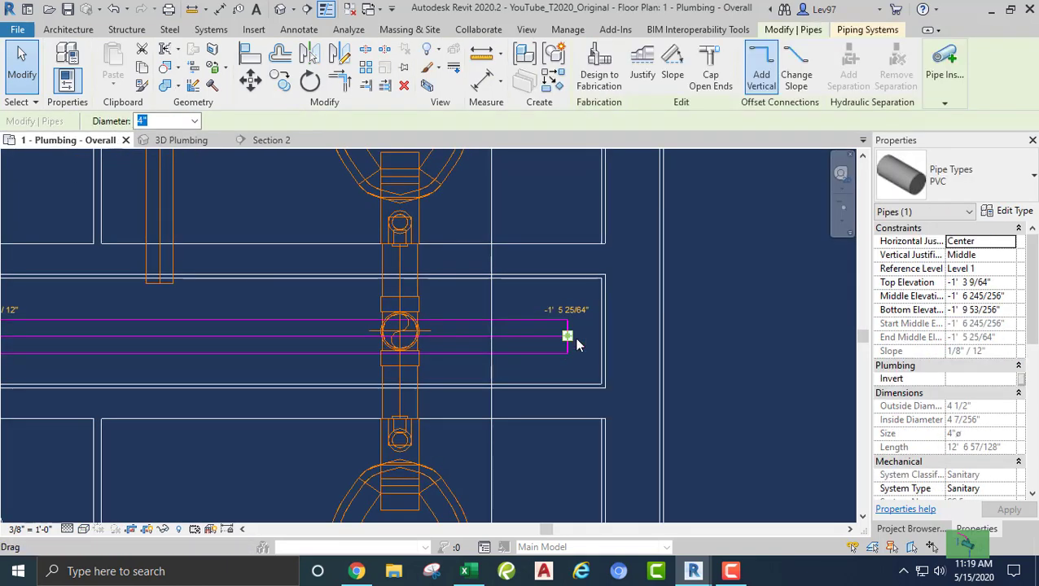
pyautogui.press('Escape')
pyautogui.click(115, 10)
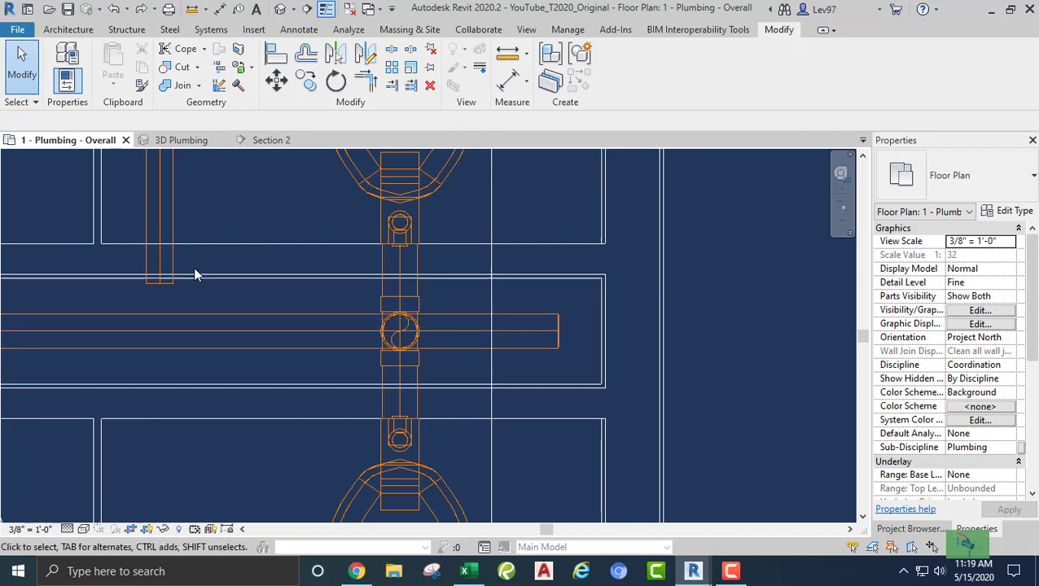
# Extend the sloped 4" main straight from its free end, sloping up at 1/8" / 12", past the chase's end wall.
pyautogui.click(241, 338)
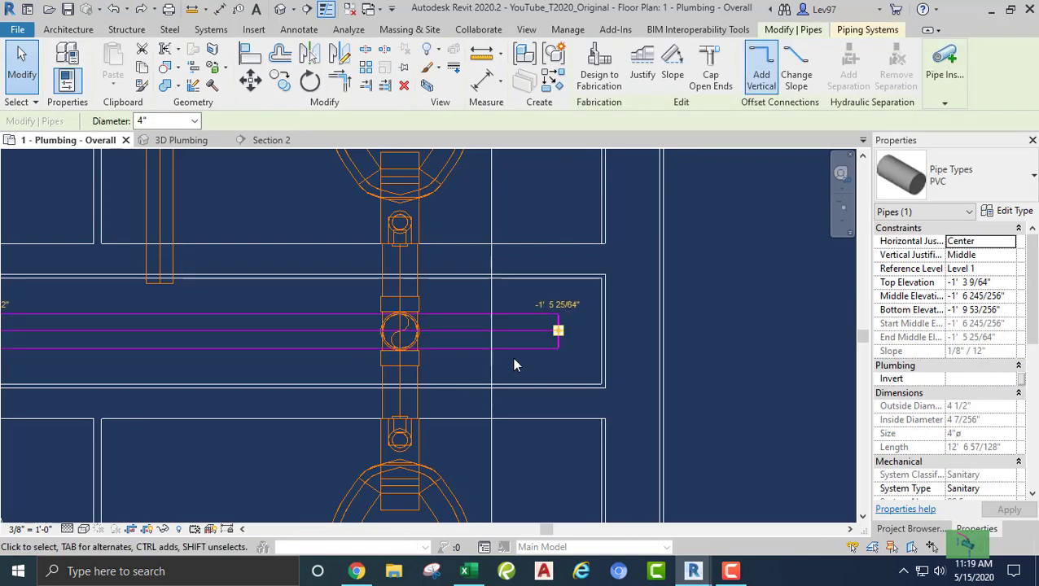
pyautogui.rightClick(559, 333)
pyautogui.click(592, 218)
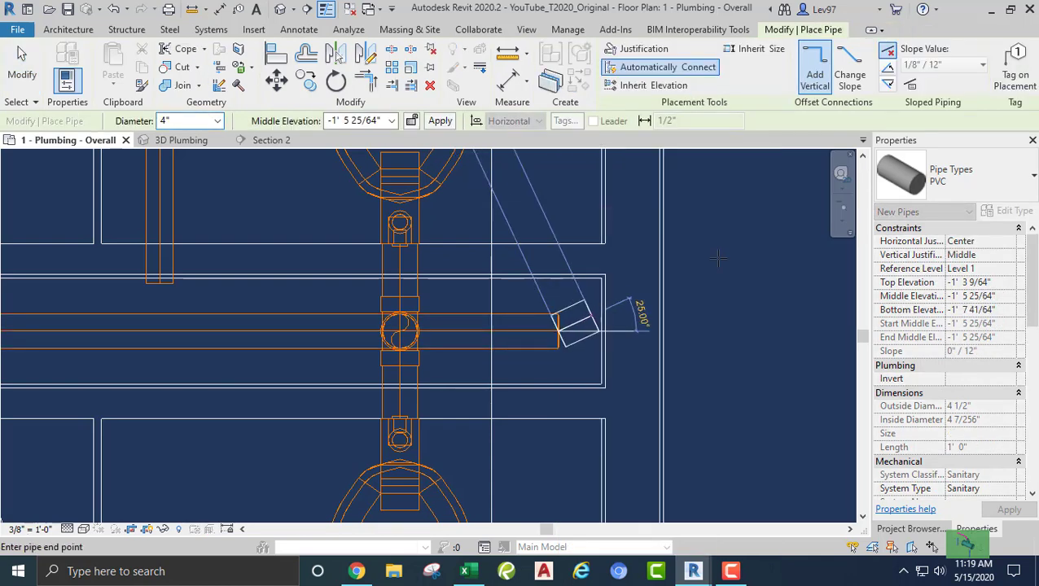
pyautogui.click(890, 68)
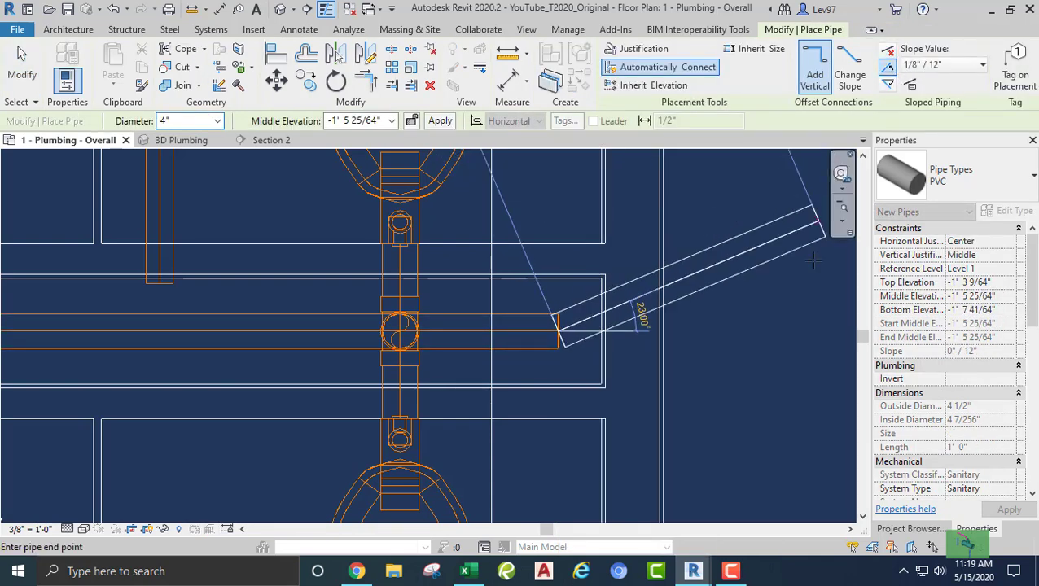
pyautogui.click(794, 331)
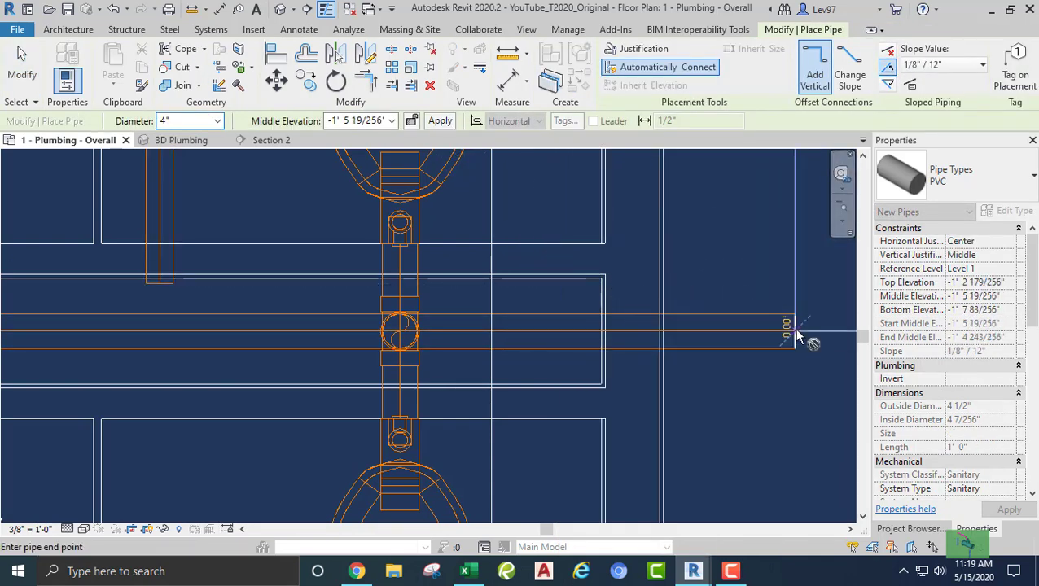
pyautogui.press('Escape')
pyautogui.press('Escape')
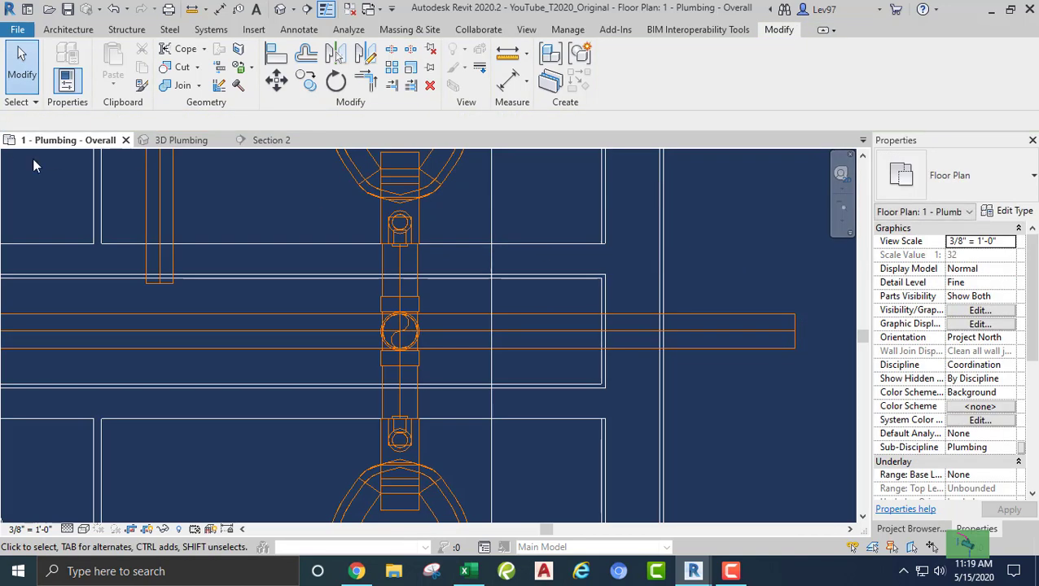
# Try to extend the vertical drop between the back-to-back water closets down to the sloped main in the 3D Plumbing view, and inspect its tee.
pyautogui.click(175, 141)
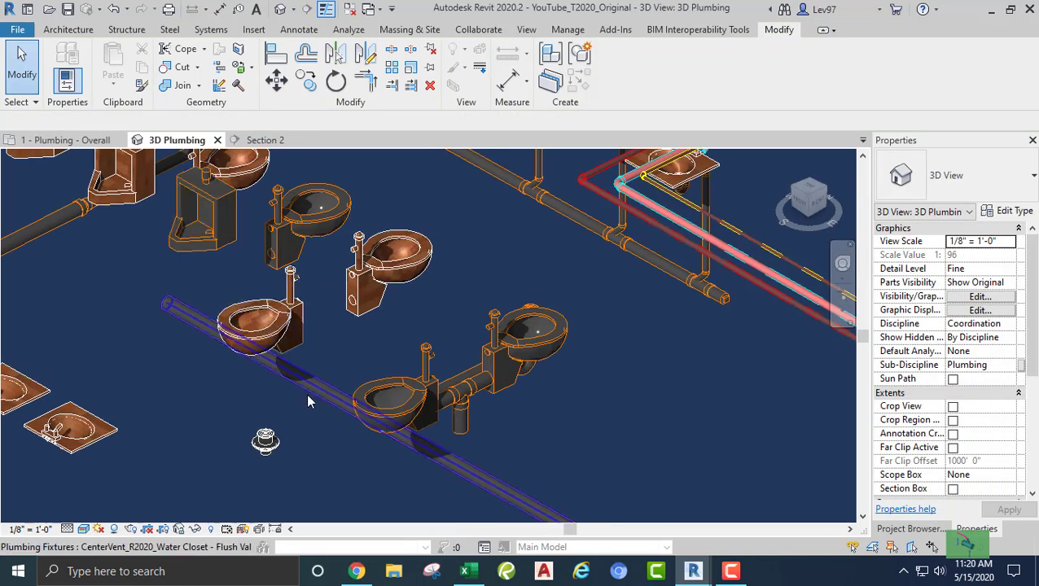
pyautogui.moveTo(355, 480); pyautogui.dragTo(335, 401, button='middle')
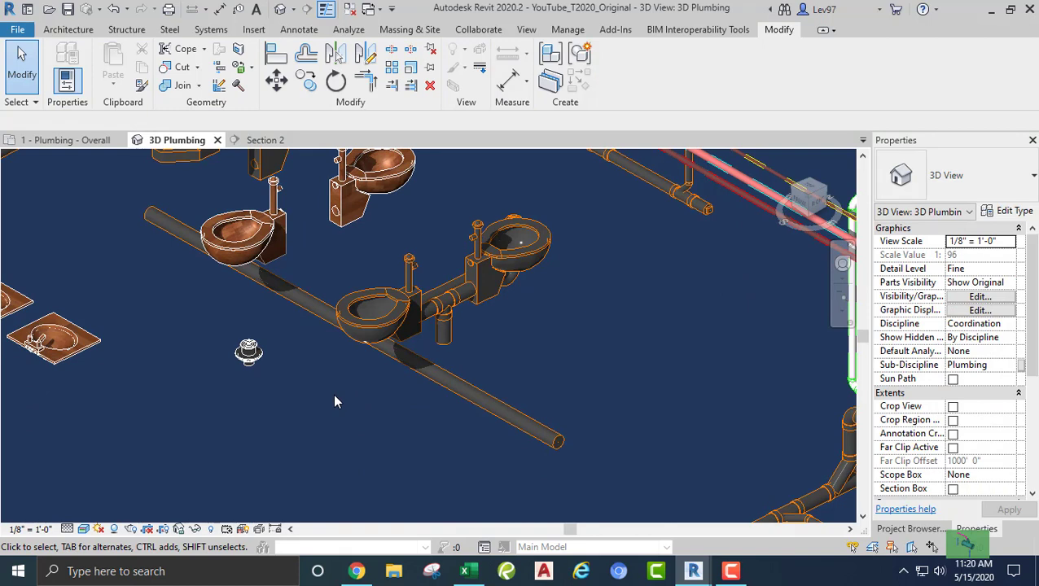
pyautogui.click(391, 88)
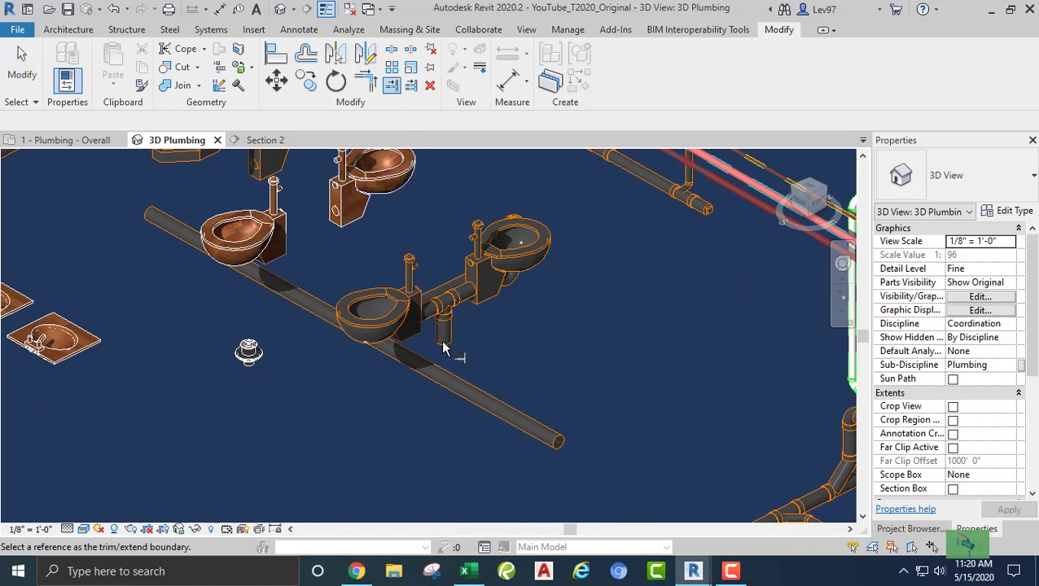
pyautogui.click(461, 388)
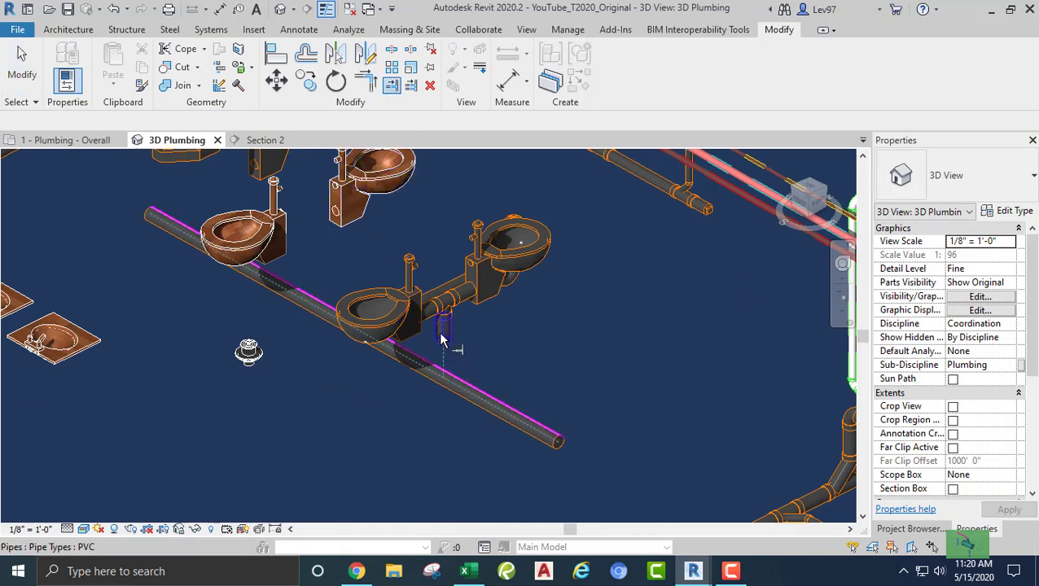
pyautogui.click(442, 330)
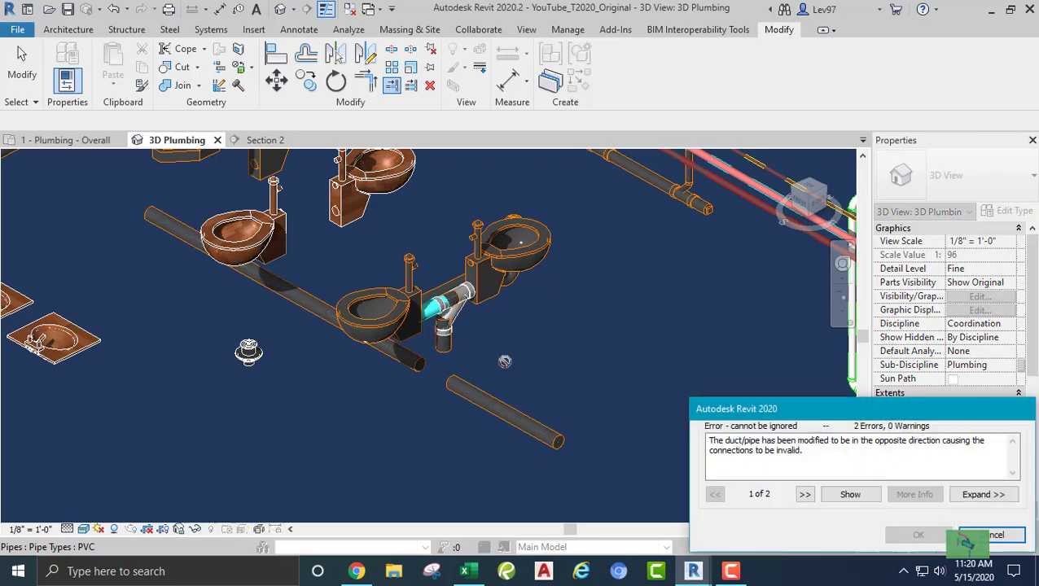
pyautogui.click(995, 536)
pyautogui.scroll(4, 484, 288)
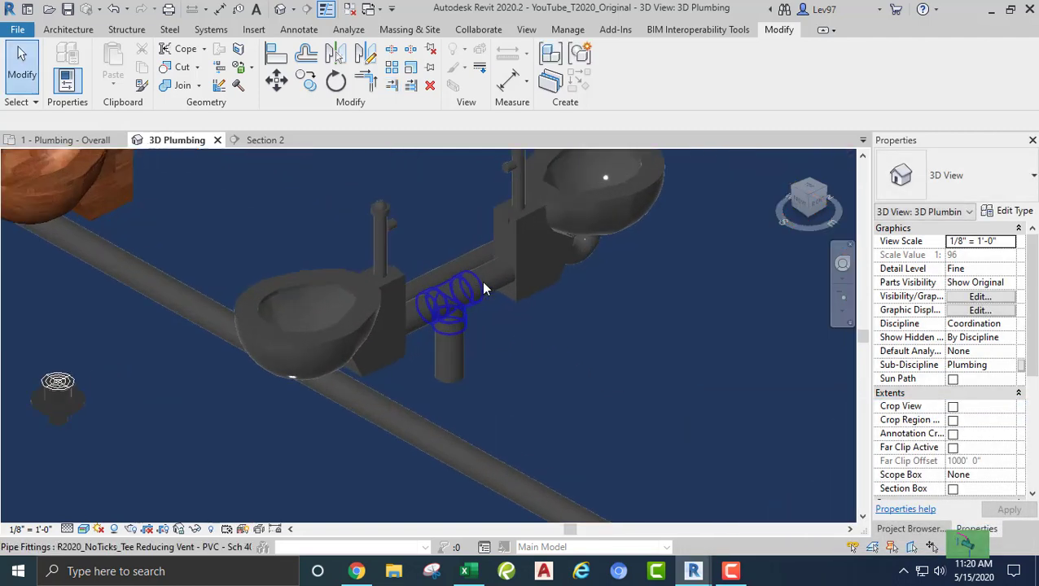
pyautogui.click(443, 300)
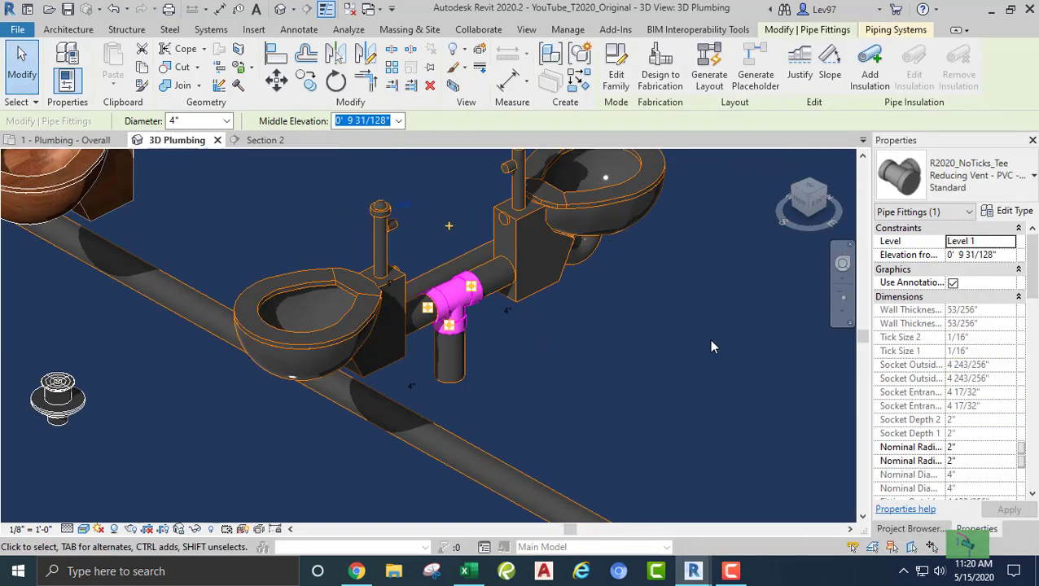
pyautogui.click(521, 384)
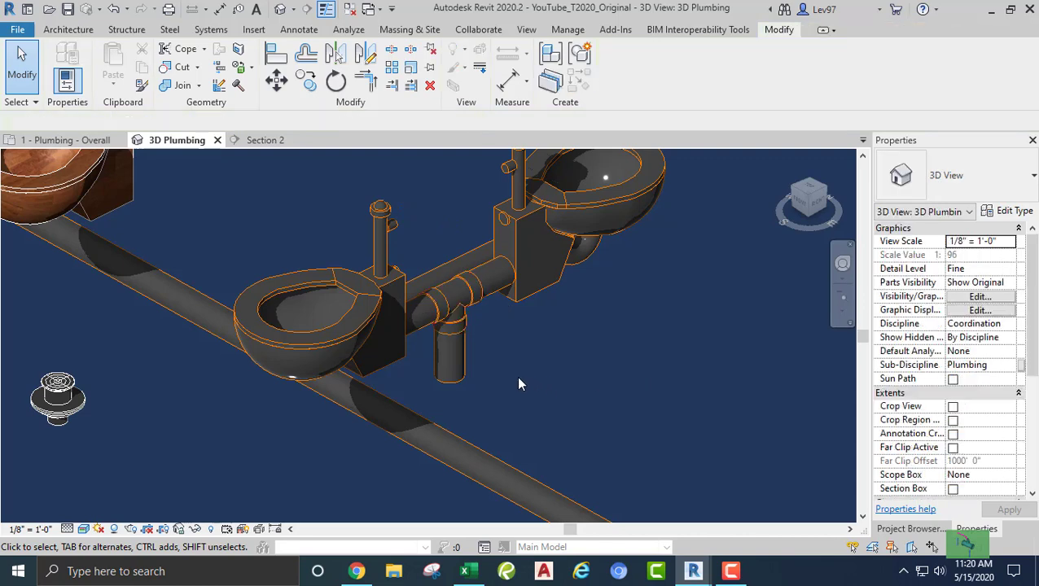
pyautogui.moveTo(533, 379); pyautogui.dragTo(572, 338, button='middle')
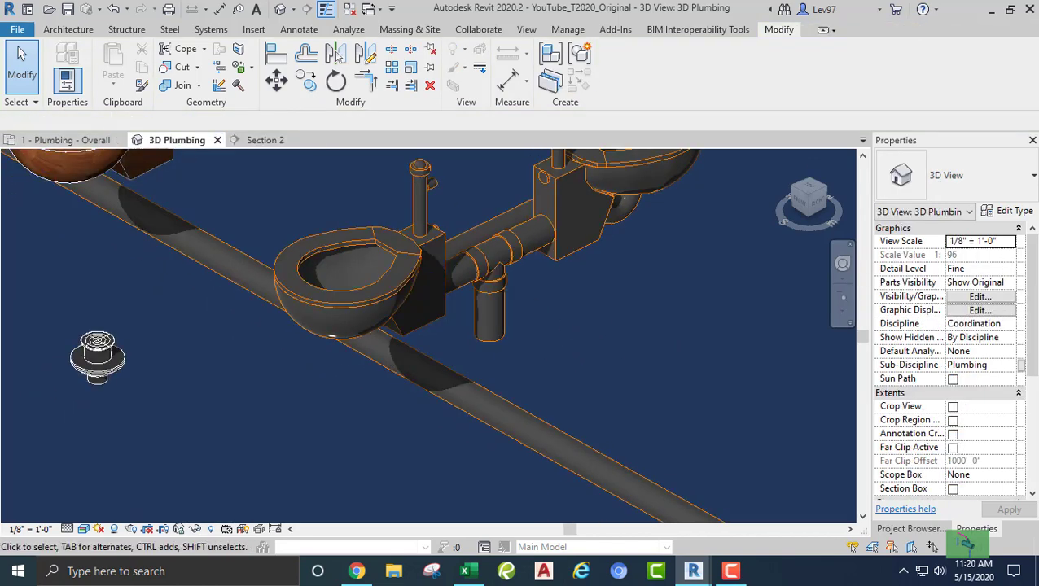
# Rotate the section line in the Plumbing - Overall plan by 90° about a point on it inside the chase, aligning it with the sloped main.
pyautogui.click(67, 140)
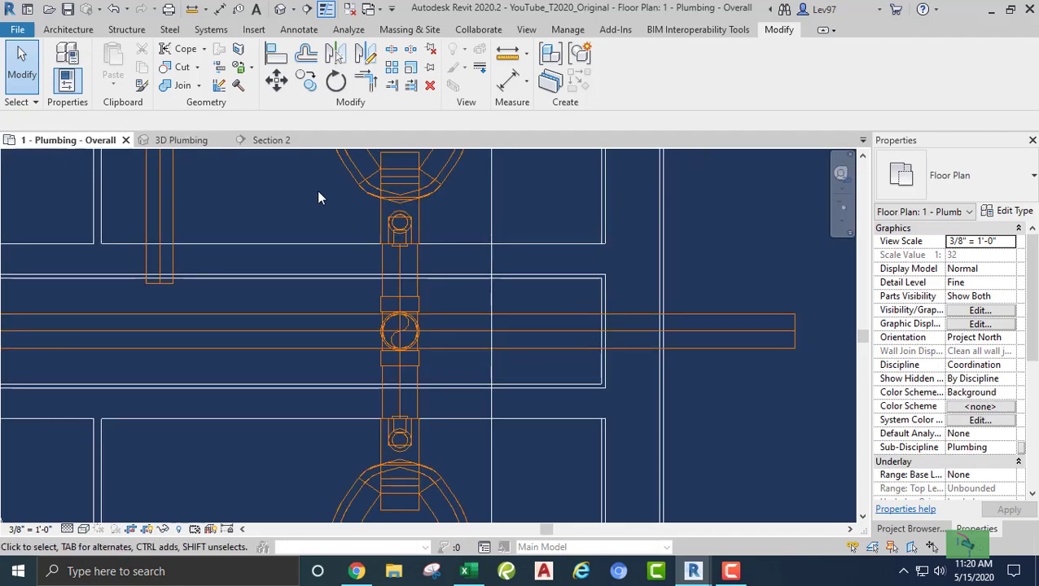
pyautogui.click(490, 213)
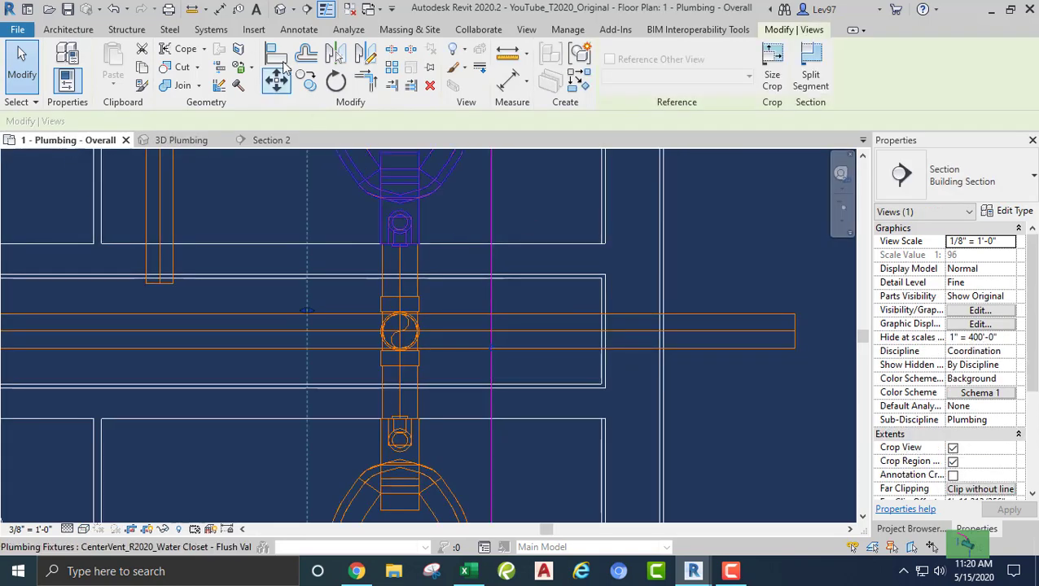
pyautogui.click(335, 82)
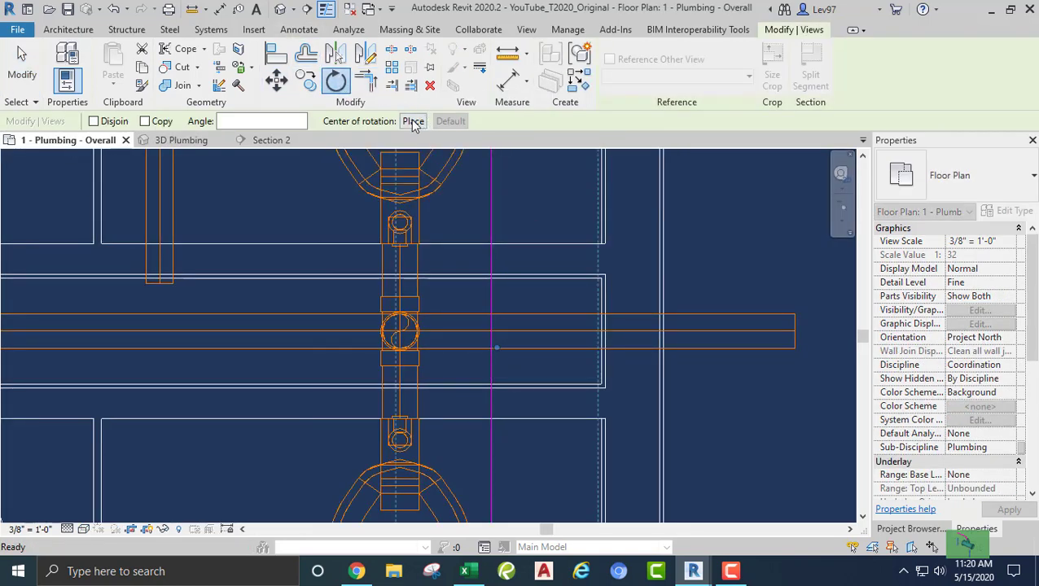
pyautogui.press('space')
pyautogui.click(490, 291)
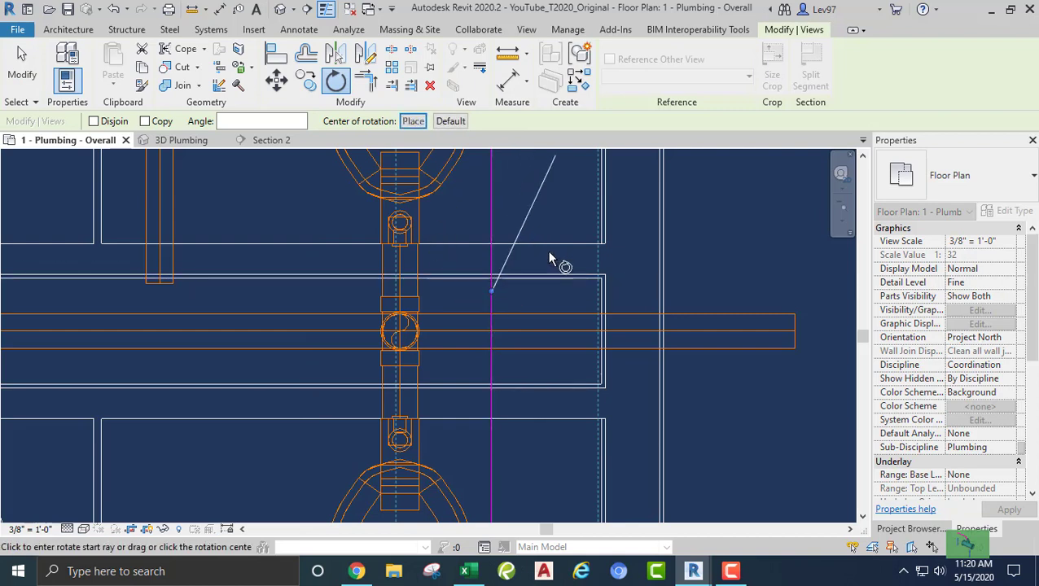
pyautogui.click(623, 289)
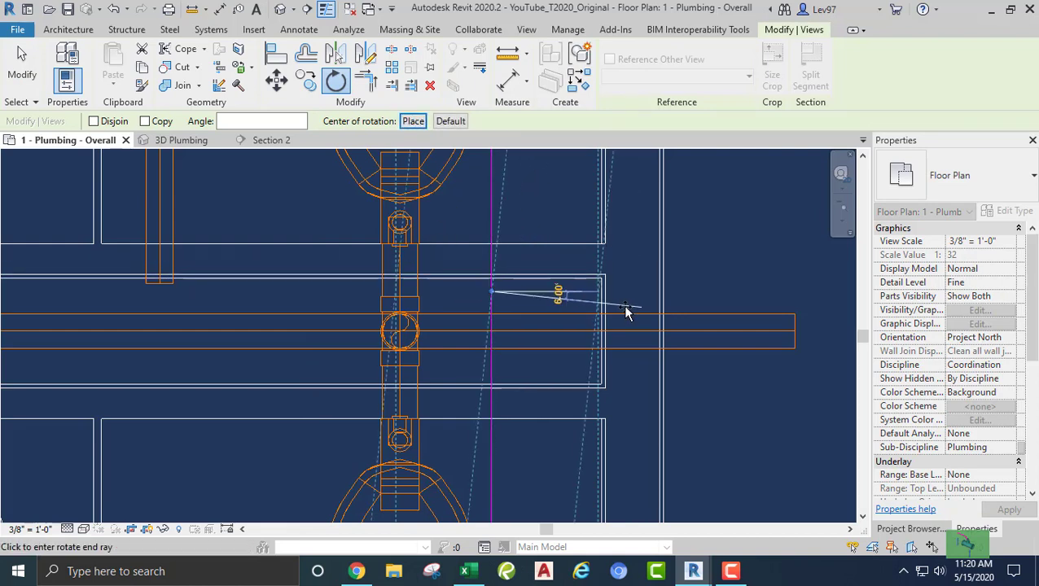
pyautogui.write('90')
pyautogui.press('Return')
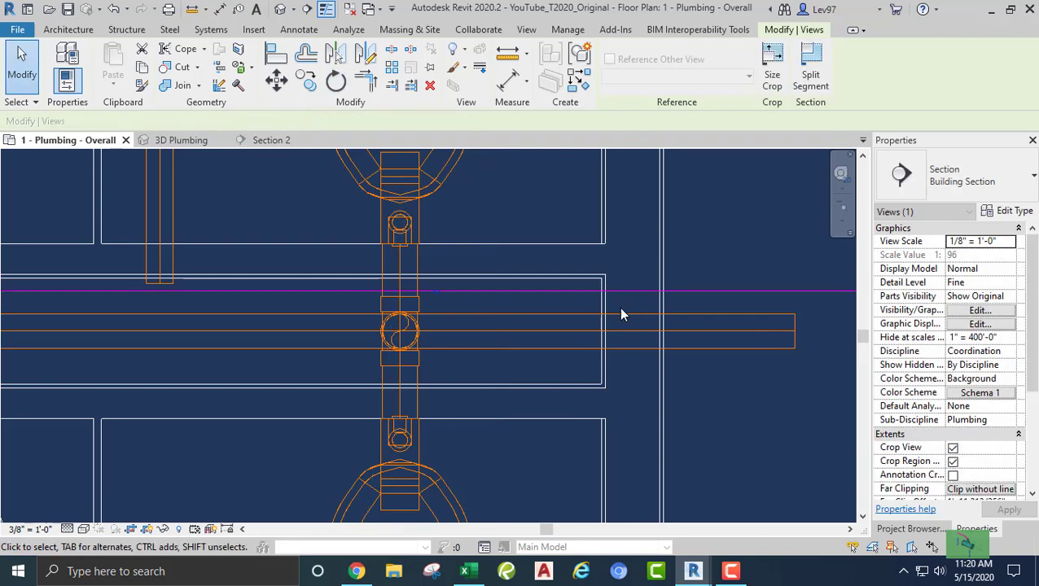
# Try moving the section line south of the chase, check the result in Section 2, and undo the move.
pyautogui.moveTo(489, 293); pyautogui.dragTo(470, 408)
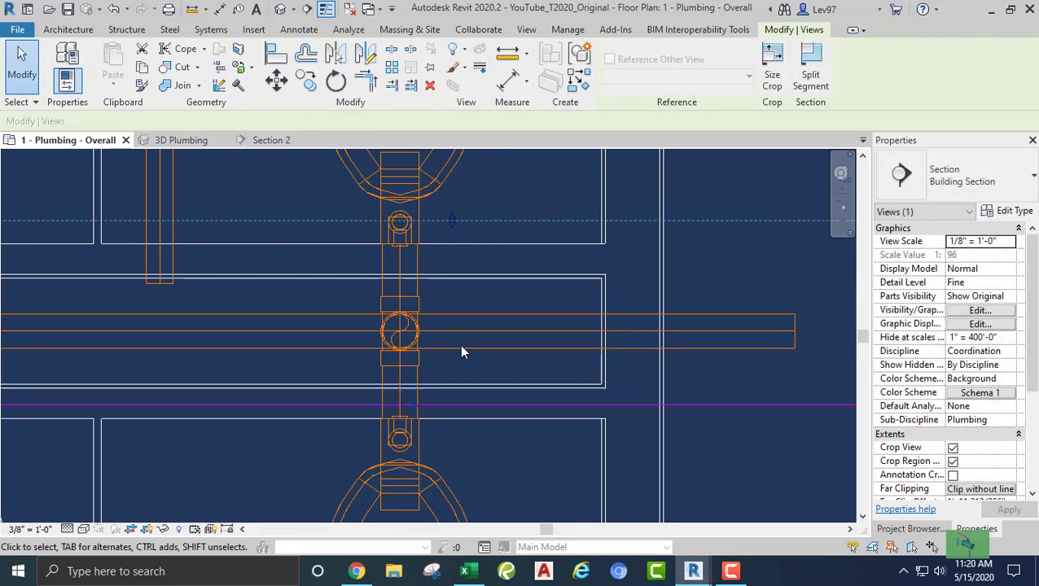
pyautogui.click(282, 143)
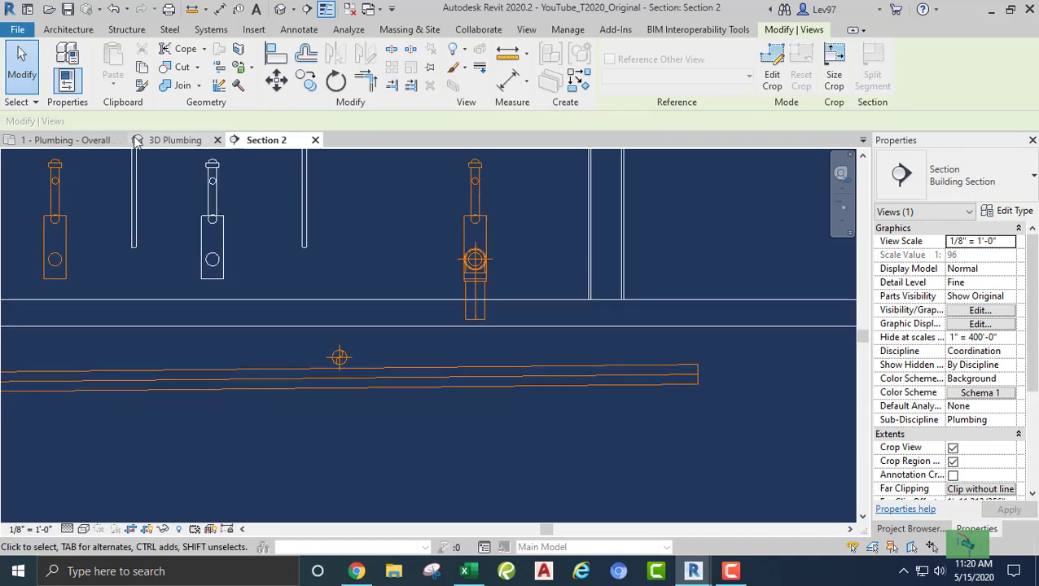
pyautogui.click(115, 9)
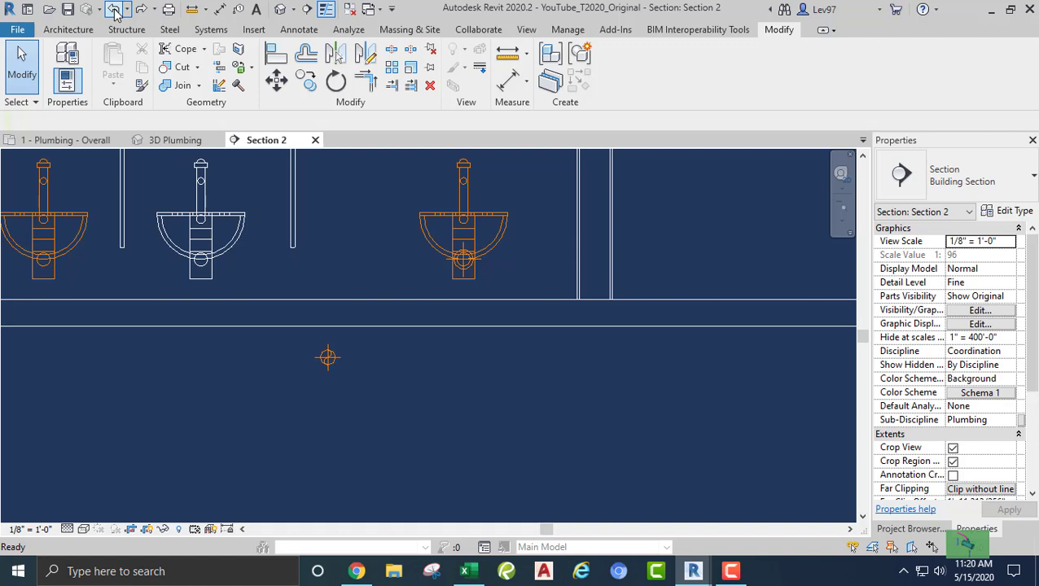
# Move the rotated section line in the Plumbing - Overall plan to just outside the chase's south wall.
pyautogui.click(99, 141)
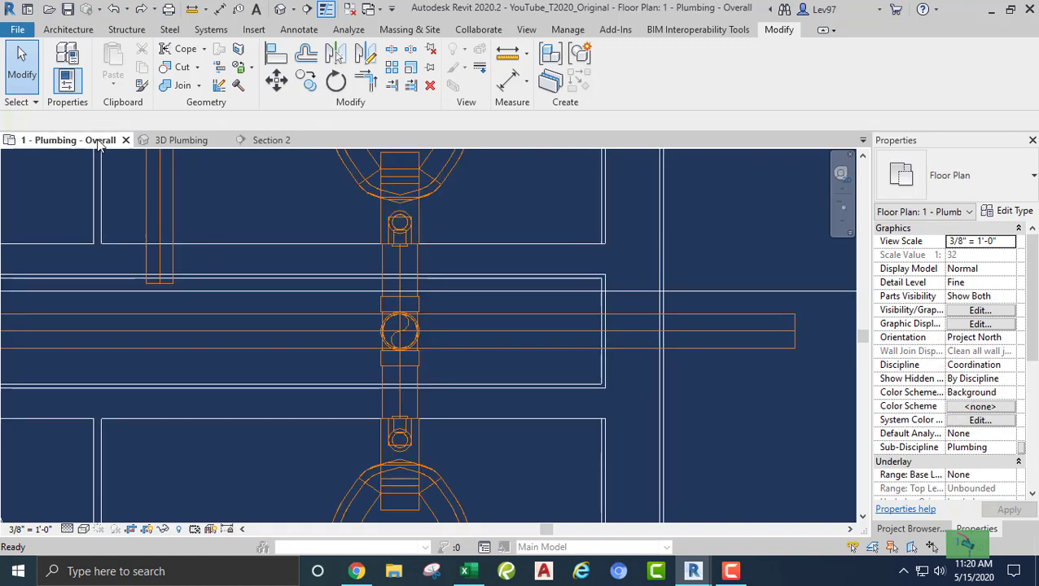
pyautogui.scroll(-4, 337, 220)
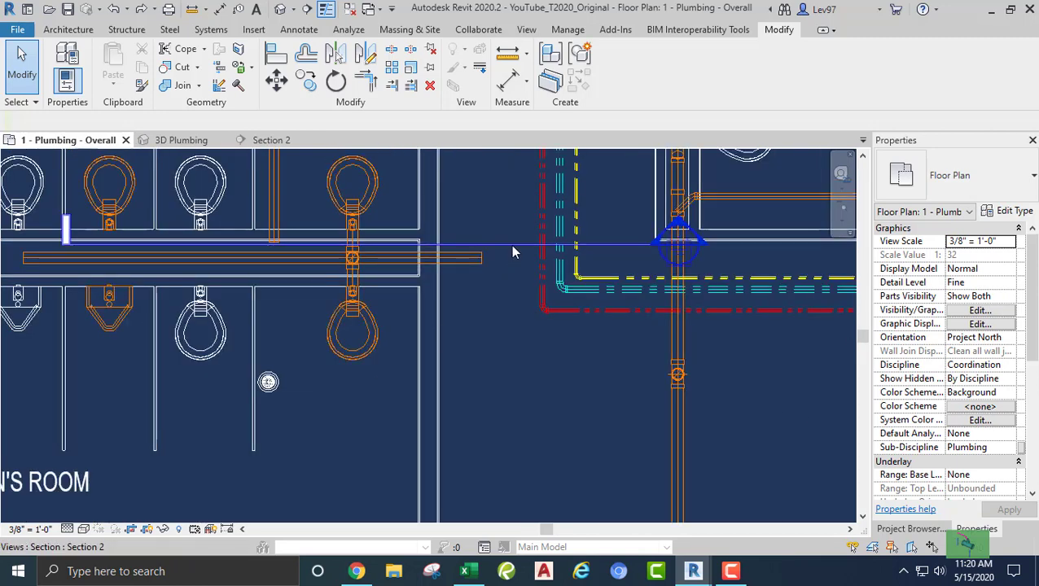
pyautogui.click(511, 244)
pyautogui.moveTo(508, 244); pyautogui.dragTo(514, 295)
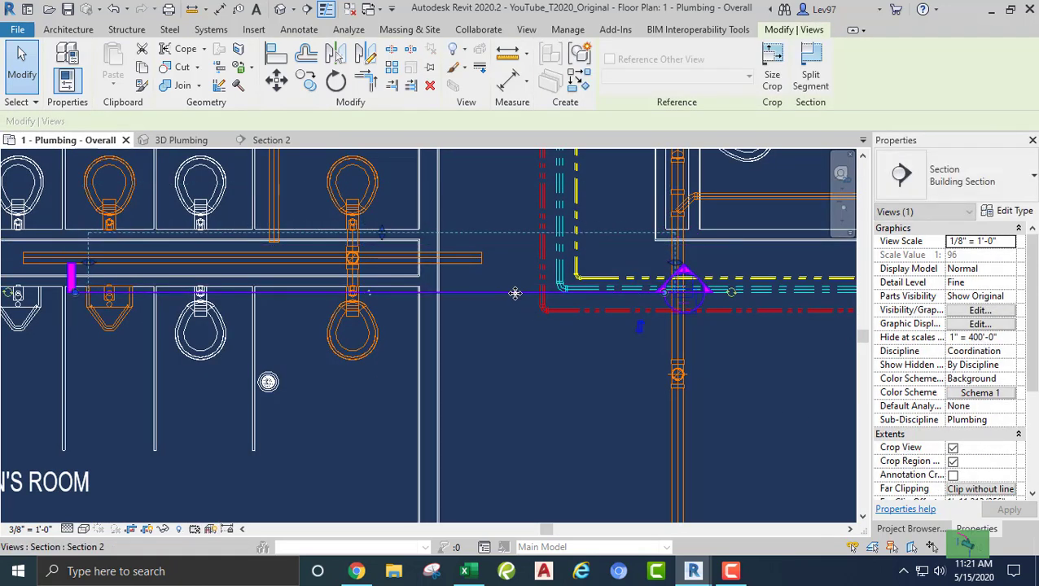
# Try to extend the vertical drop to the sloped main as the trim boundary in Section 2.
pyautogui.click(269, 140)
pyautogui.moveTo(372, 266); pyautogui.dragTo(343, 224, button='middle')
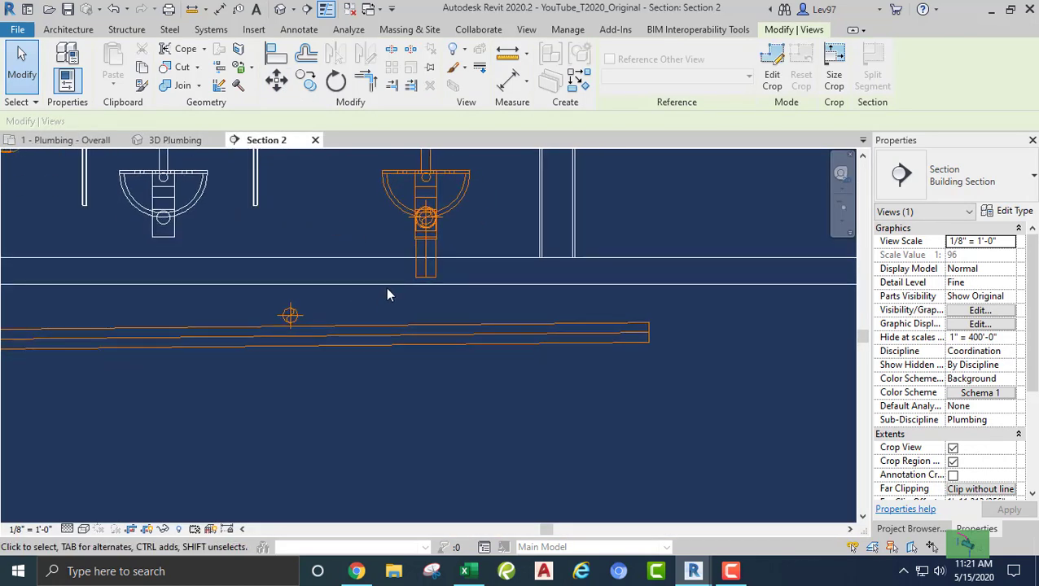
pyautogui.scroll(1, 386, 287)
pyautogui.click(392, 85)
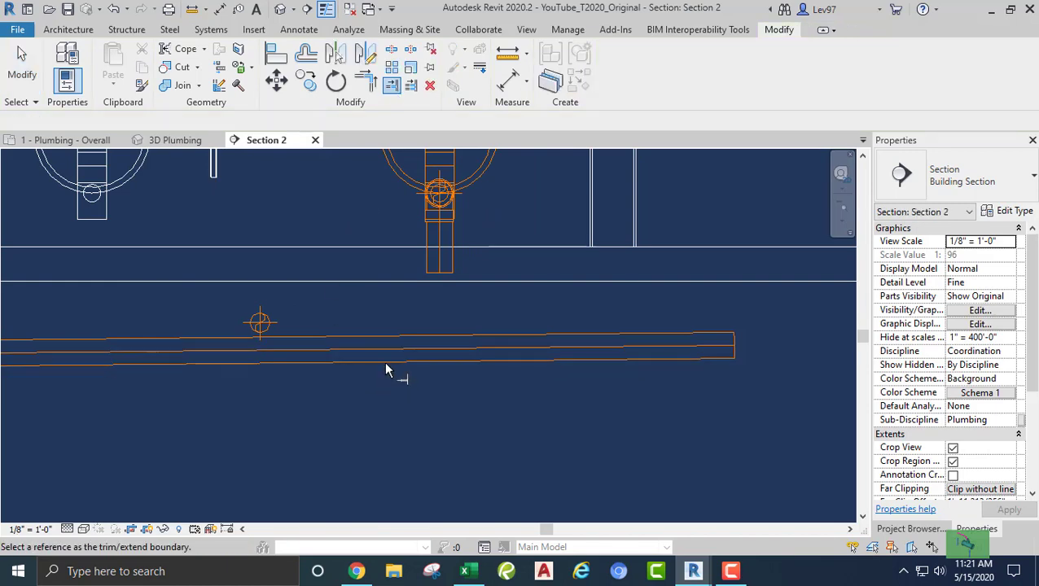
pyautogui.click(384, 336)
pyautogui.click(430, 264)
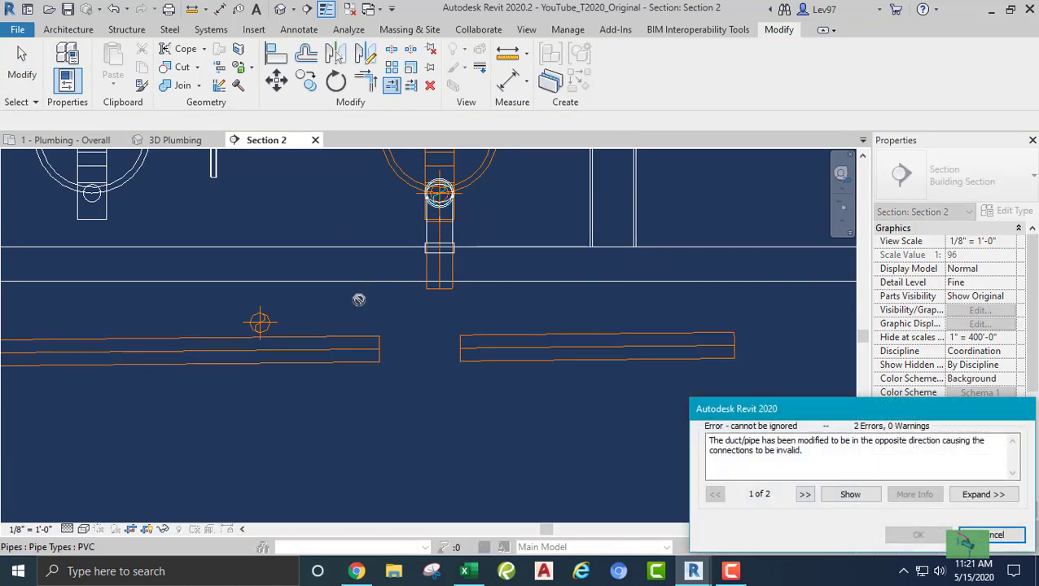
pyautogui.press('Escape')
pyautogui.press('Escape')
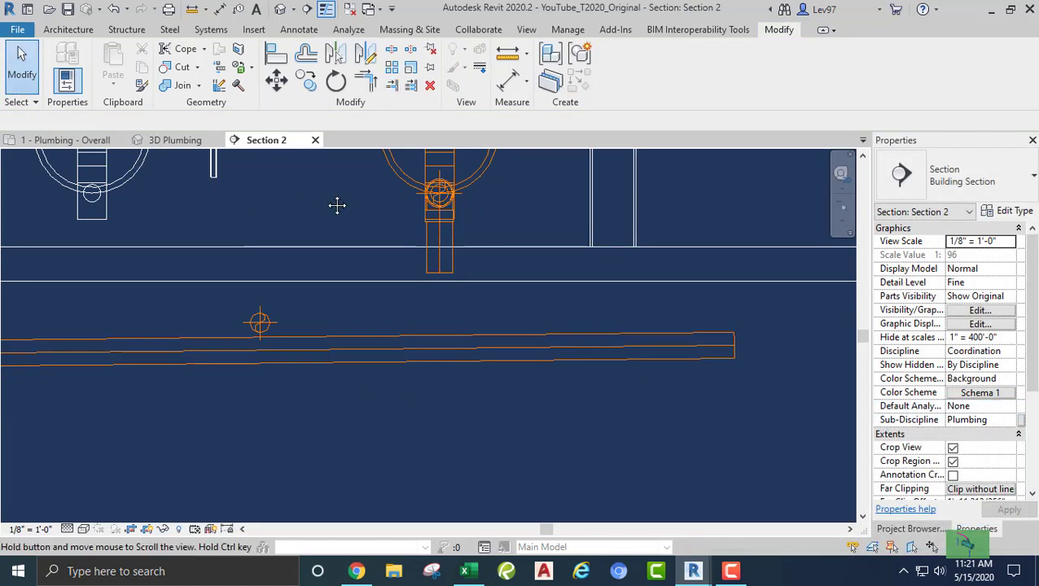
# Try to stretch the lower end of the 4" vertical drop onto the sloped main in Section 2.
pyautogui.click(425, 273)
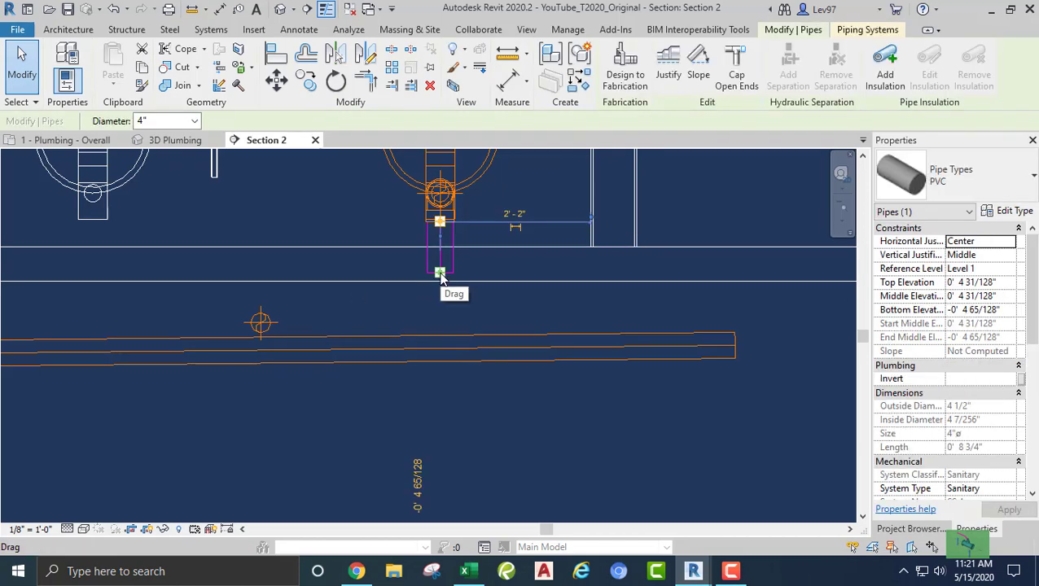
pyautogui.moveTo(440, 274); pyautogui.dragTo(417, 337)
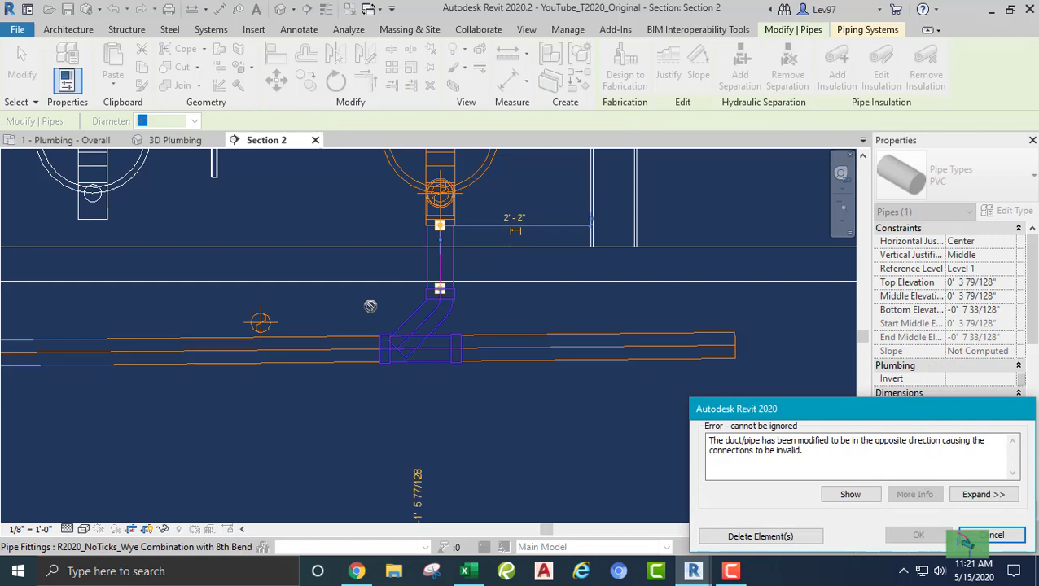
pyautogui.click(384, 306)
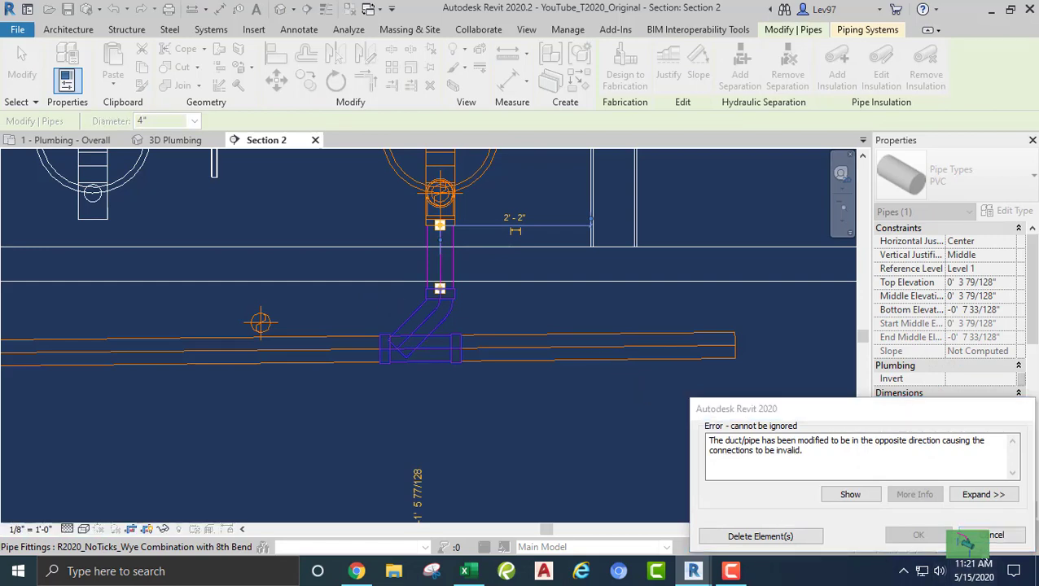
pyautogui.click(810, 539)
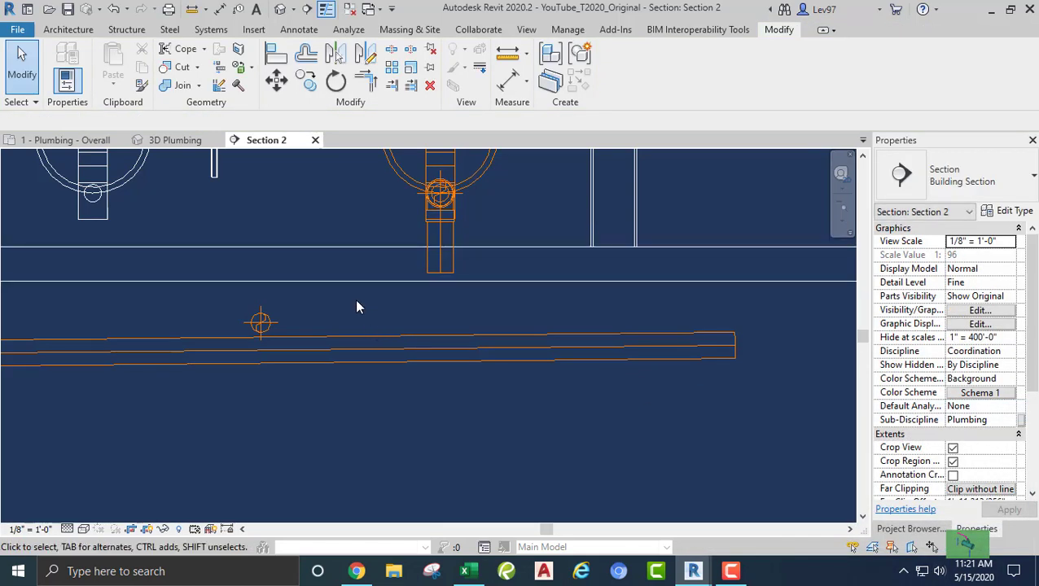
pyautogui.moveTo(357, 307); pyautogui.dragTo(397, 350, button='middle')
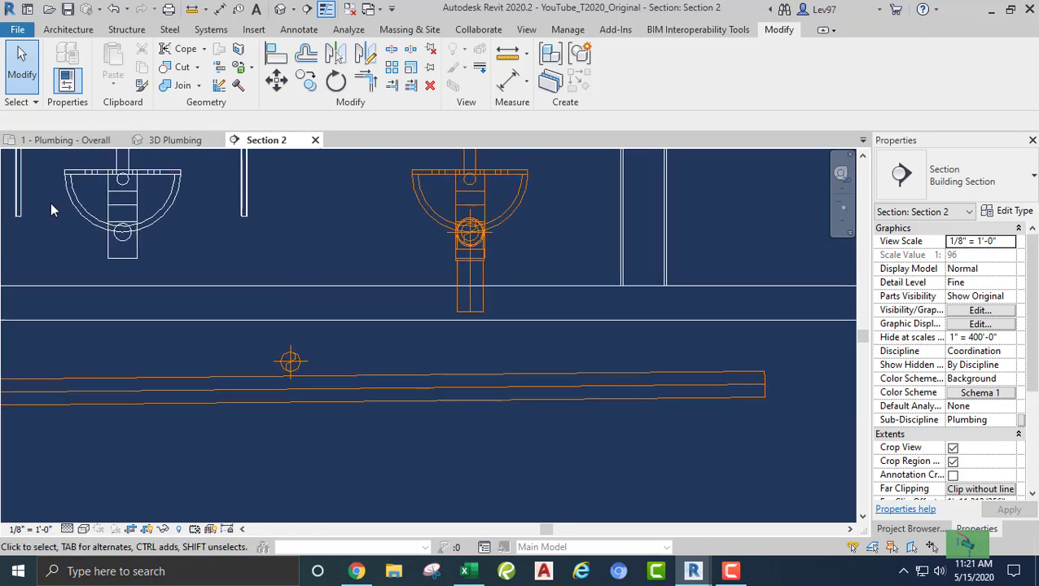
# Delete the tee, the vertical drop and the two horizontal pipe stubs between the back-to-back water closets in the 3D Plumbing view.
pyautogui.click(65, 140)
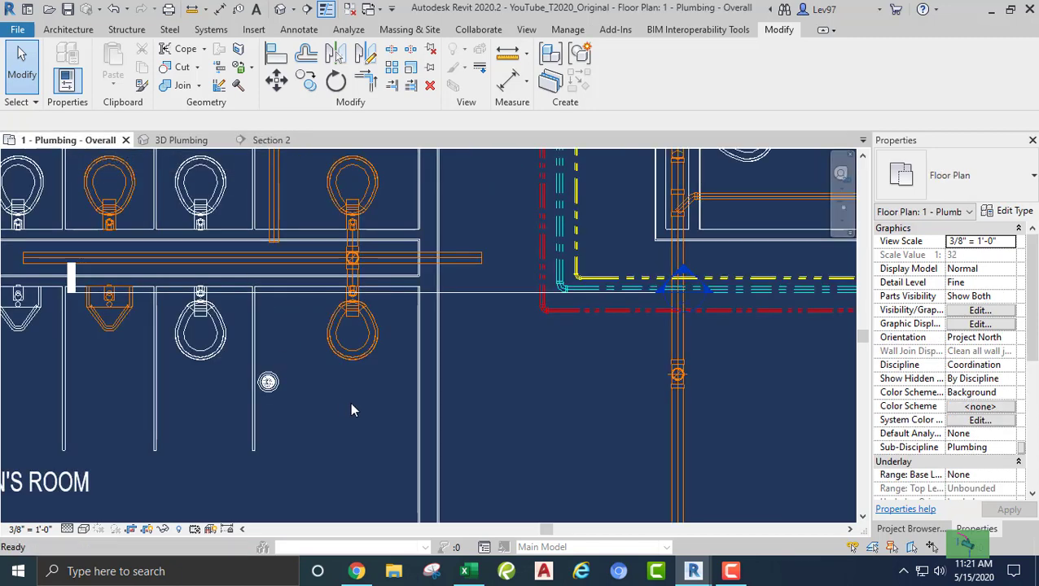
pyautogui.click(170, 141)
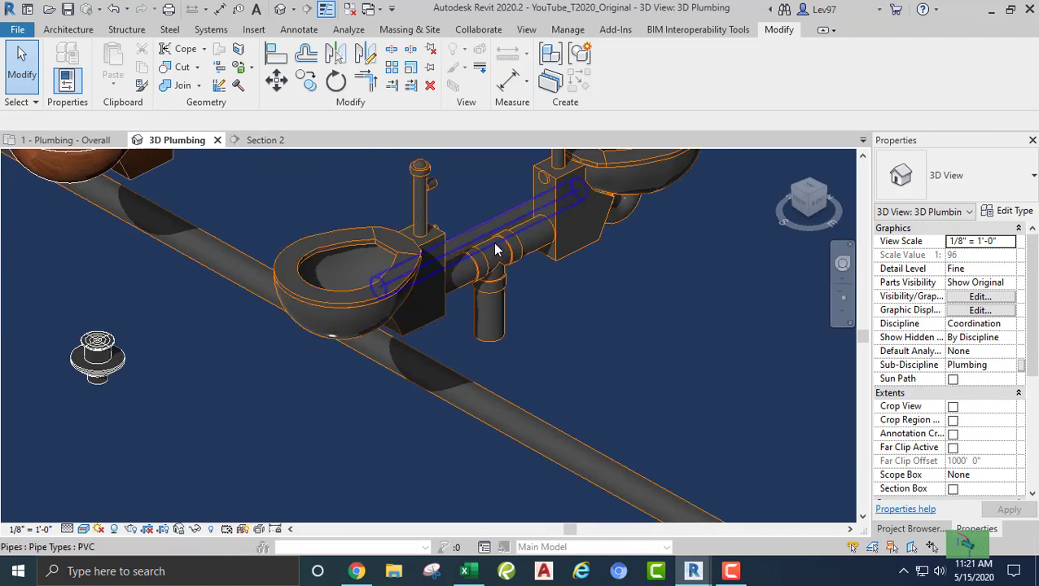
pyautogui.click(561, 298)
pyautogui.press('Delete')
pyautogui.click(489, 316)
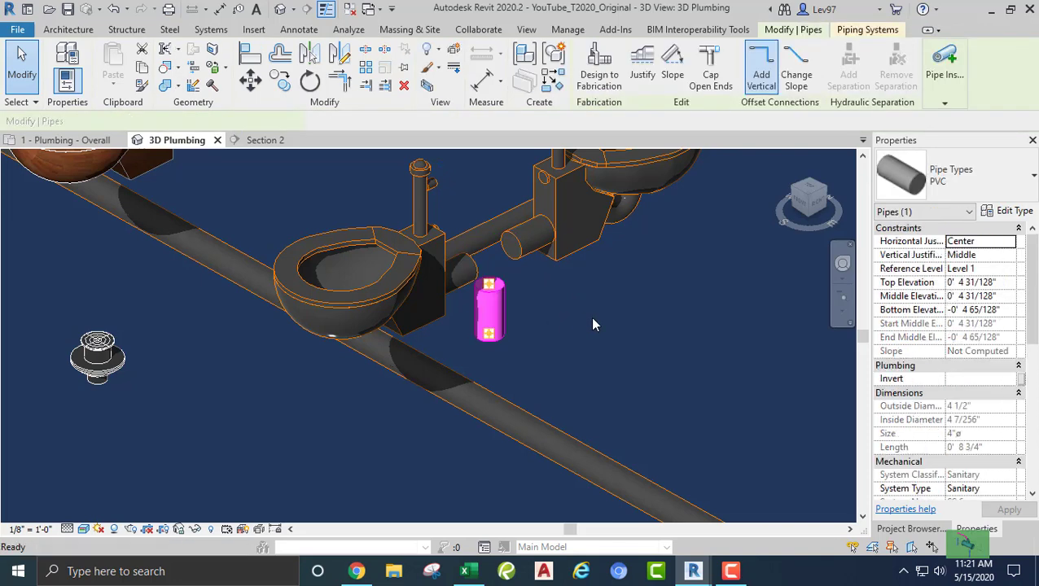
pyautogui.press('Delete')
pyautogui.moveTo(596, 318); pyautogui.dragTo(613, 341, button='middle')
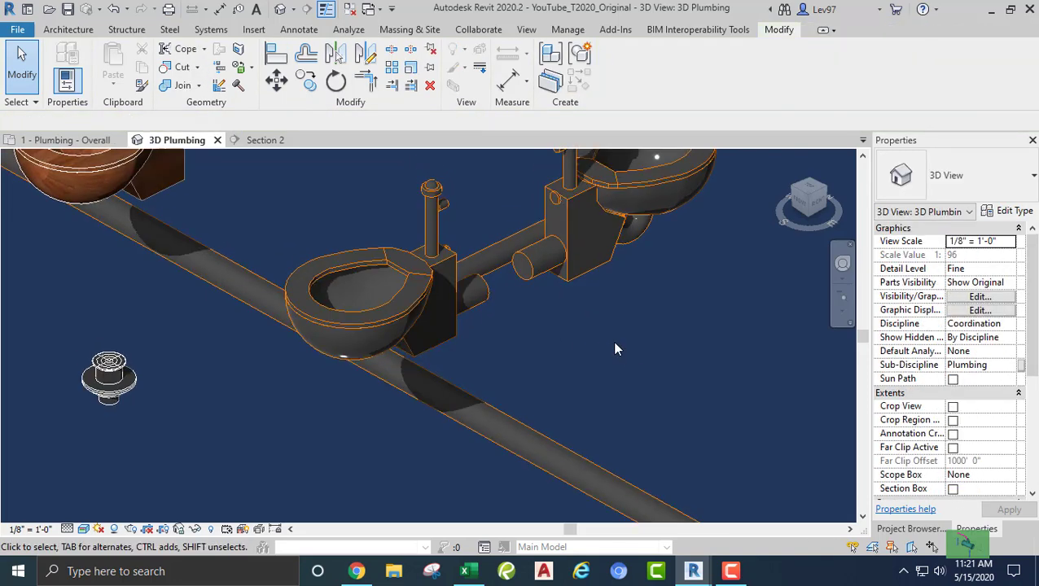
pyautogui.click(575, 314)
pyautogui.press('Delete')
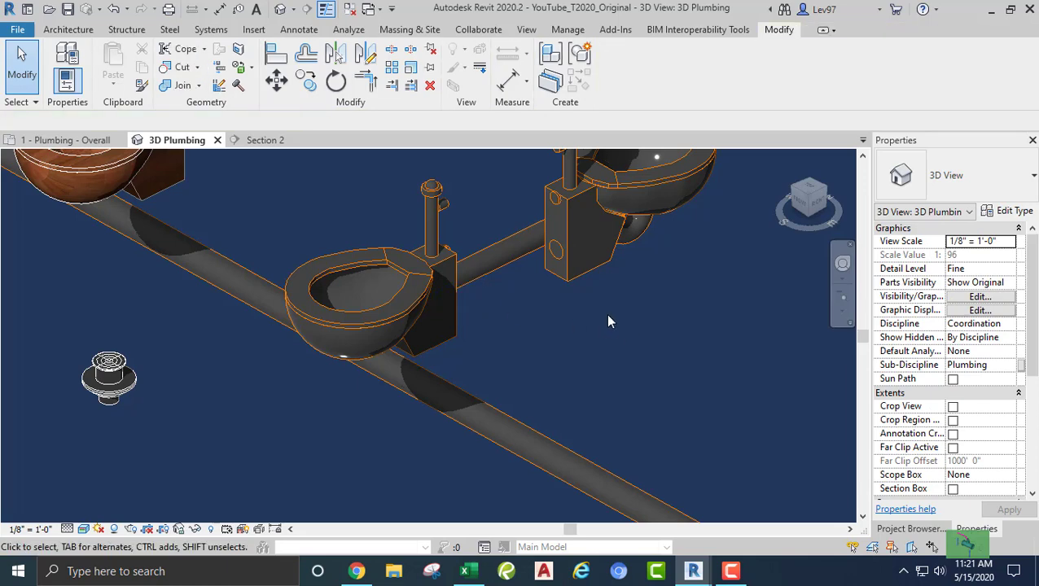
# Delete the sloped 4" main running through the restroom chase in the Plumbing - Overall plan.
pyautogui.click(65, 140)
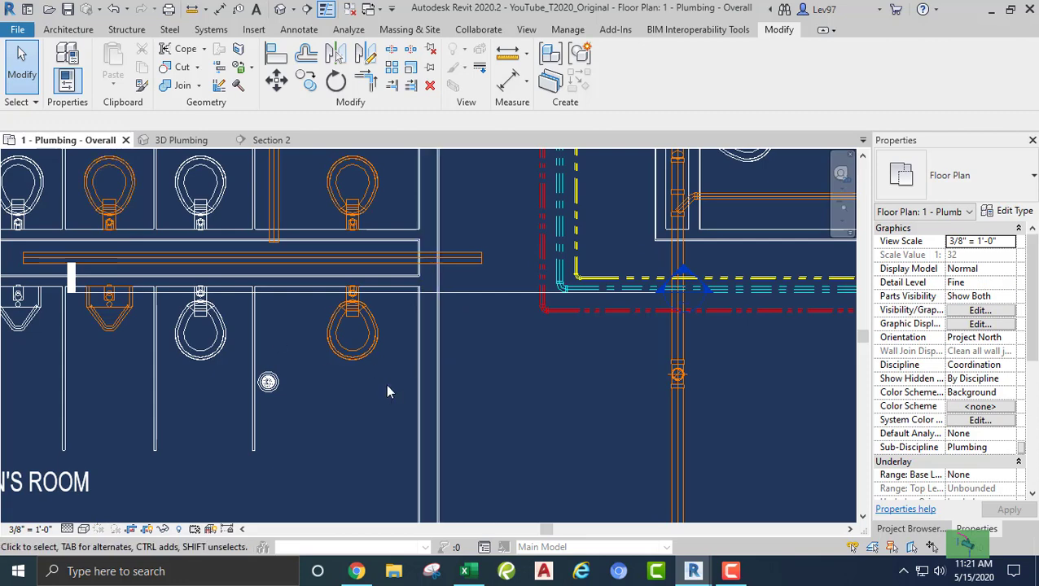
pyautogui.click(480, 294)
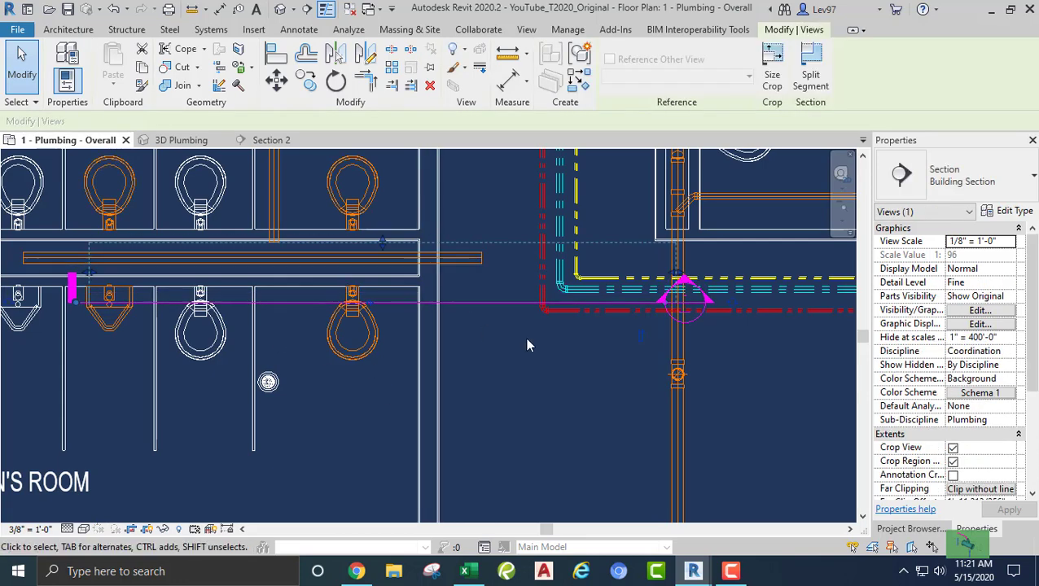
pyautogui.click(486, 270)
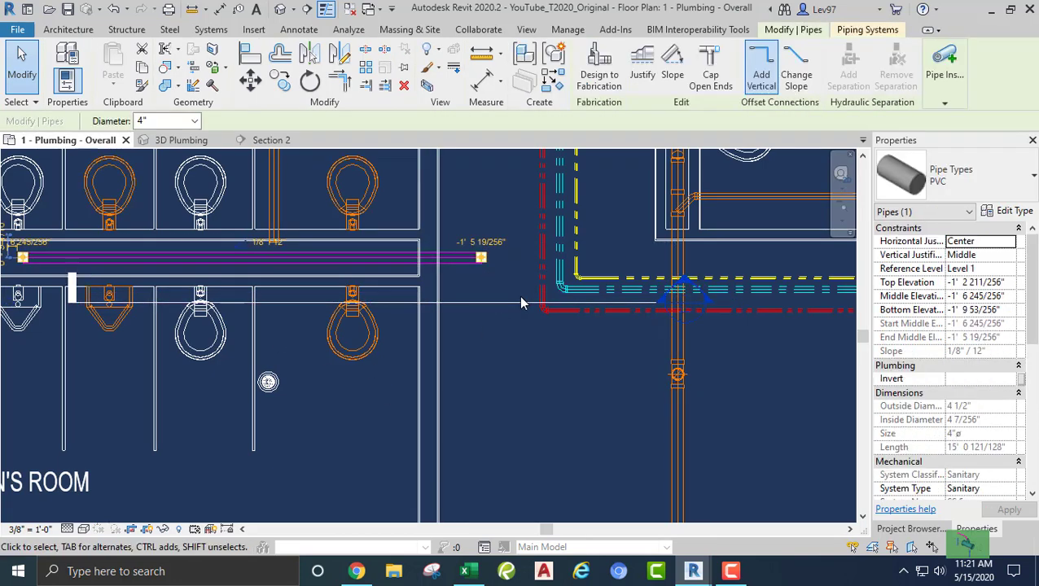
pyautogui.press('Delete')
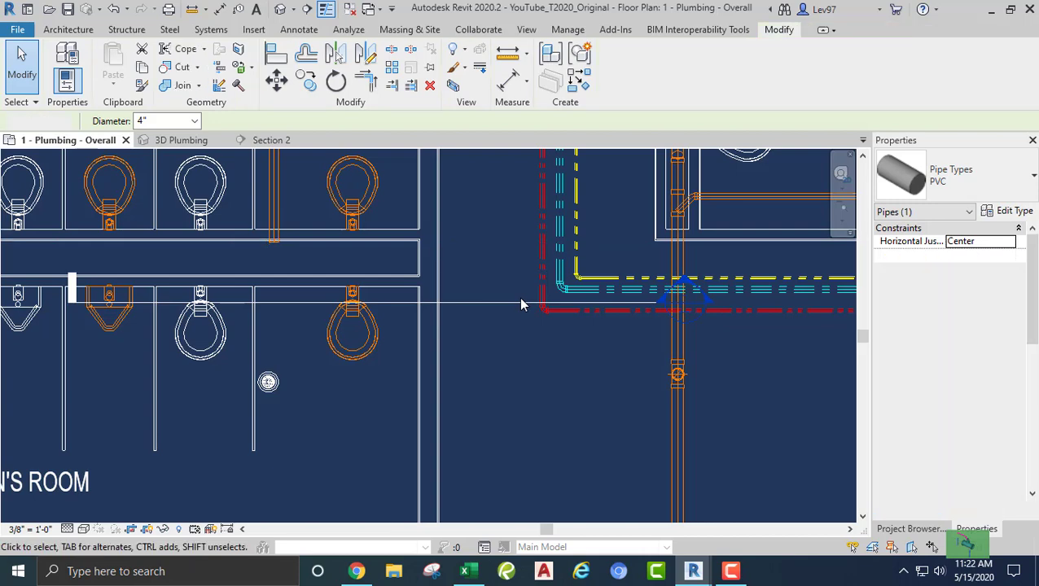
# Rotate the section line south of the restroom chase by 90° about a point just east of the restrooms.
pyautogui.scroll(-3, 509, 367)
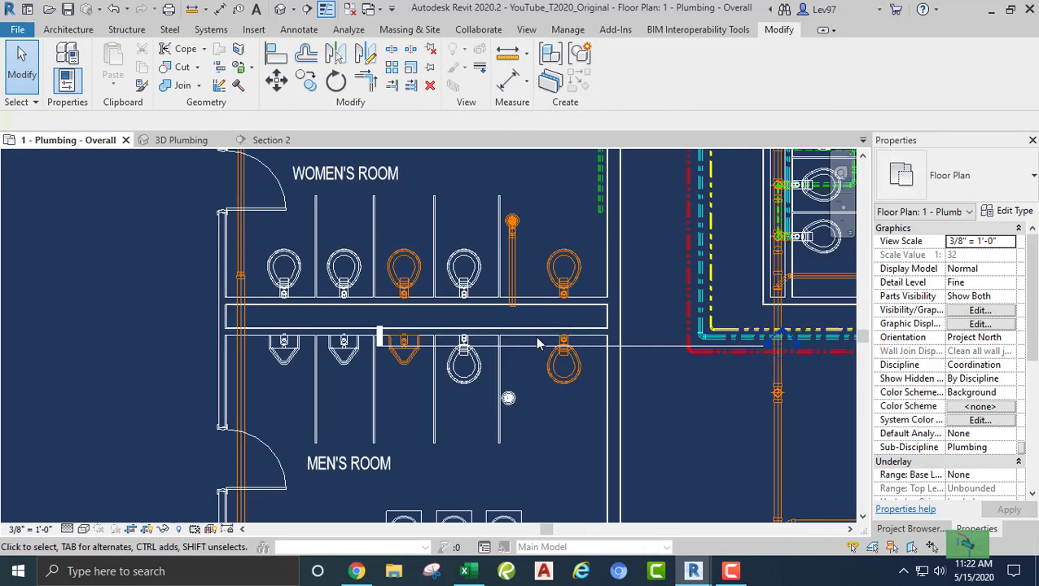
pyautogui.click(650, 353)
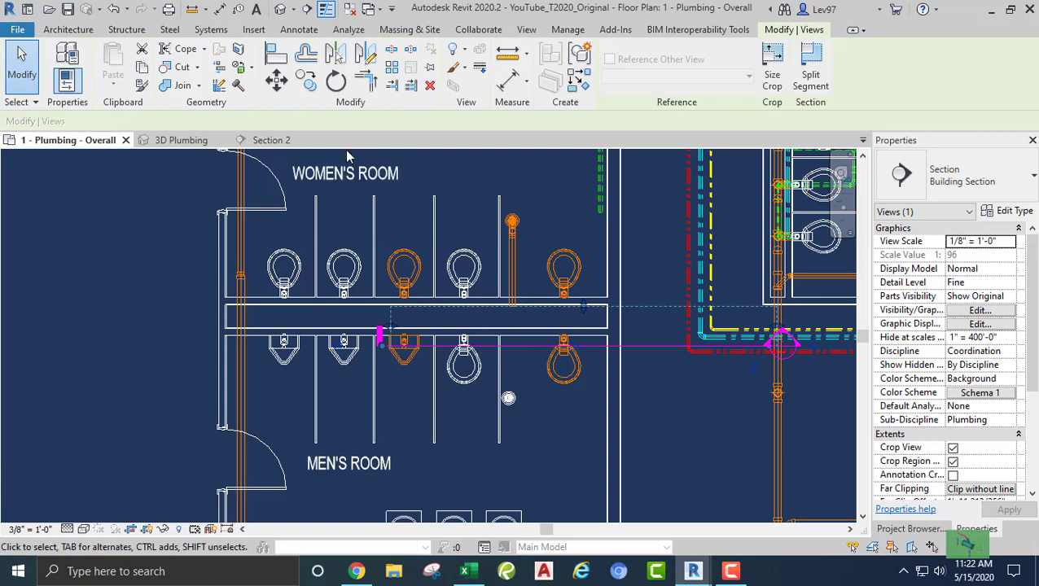
pyautogui.click(337, 82)
pyautogui.click(414, 122)
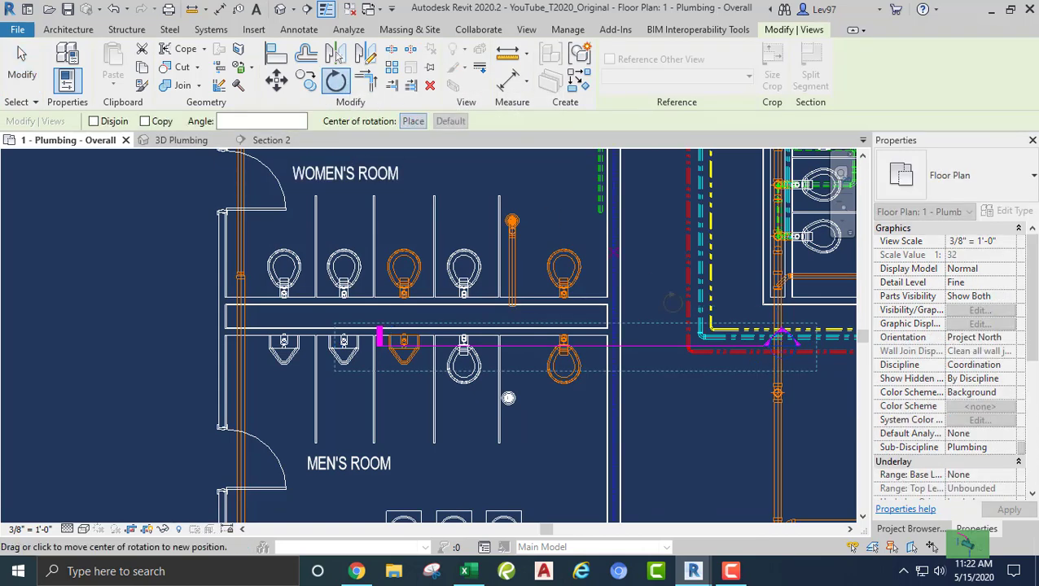
pyautogui.click(646, 348)
pyautogui.click(639, 259)
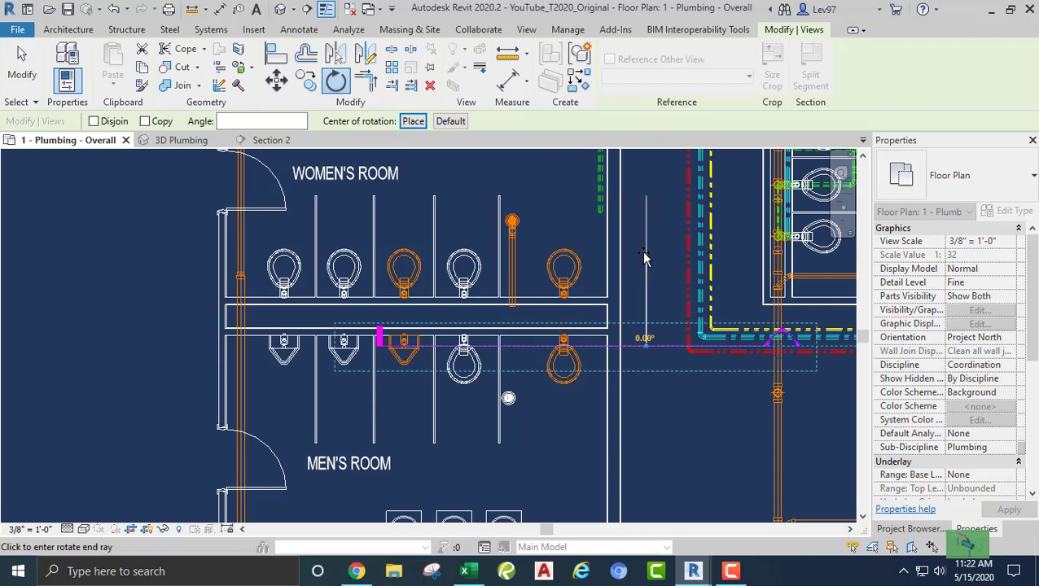
pyautogui.write('90')
pyautogui.press('Return')
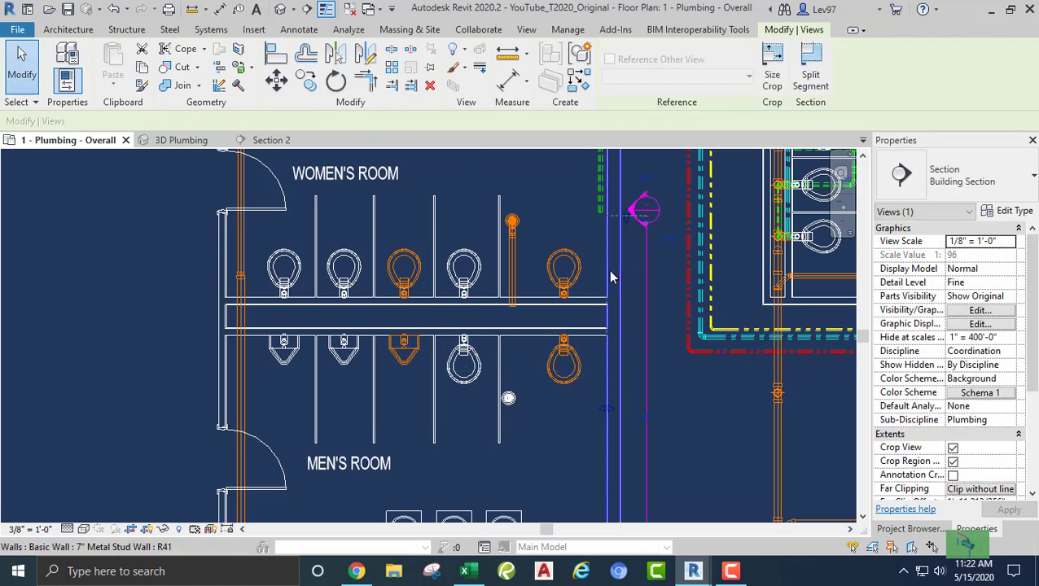
# Move the rotated section line west so it cuts through the easternmost back-to-back water closets, and open Section 2.
pyautogui.moveTo(646, 303); pyautogui.dragTo(581, 269)
pyautogui.press('Escape')
pyautogui.click(271, 140)
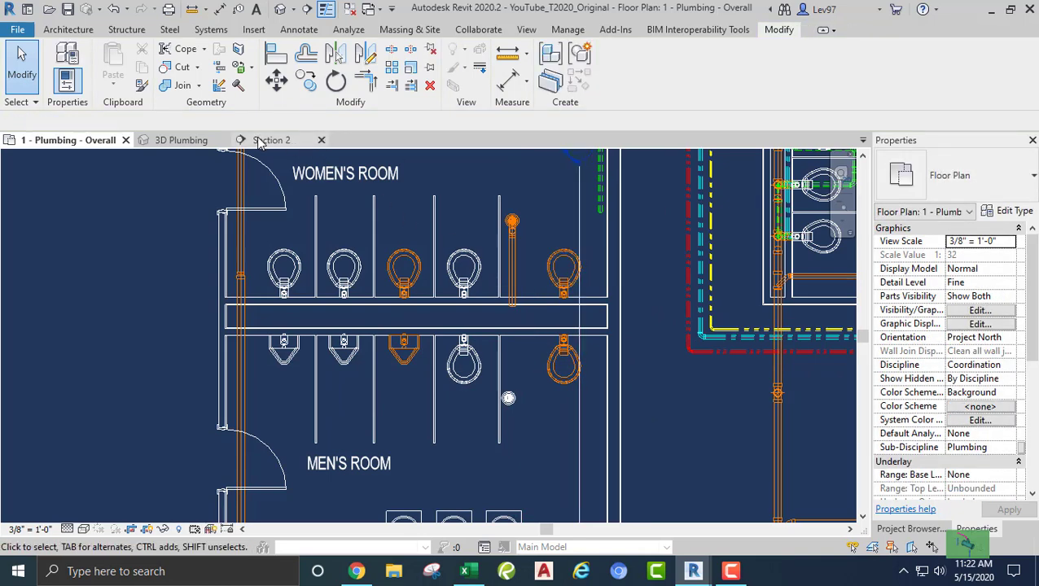
# Draw a horizontal 4" PVC stub about 10" long with slope off from the left water closet's waste outlet into the chase.
pyautogui.moveTo(485, 307); pyautogui.dragTo(331, 337, button='middle')
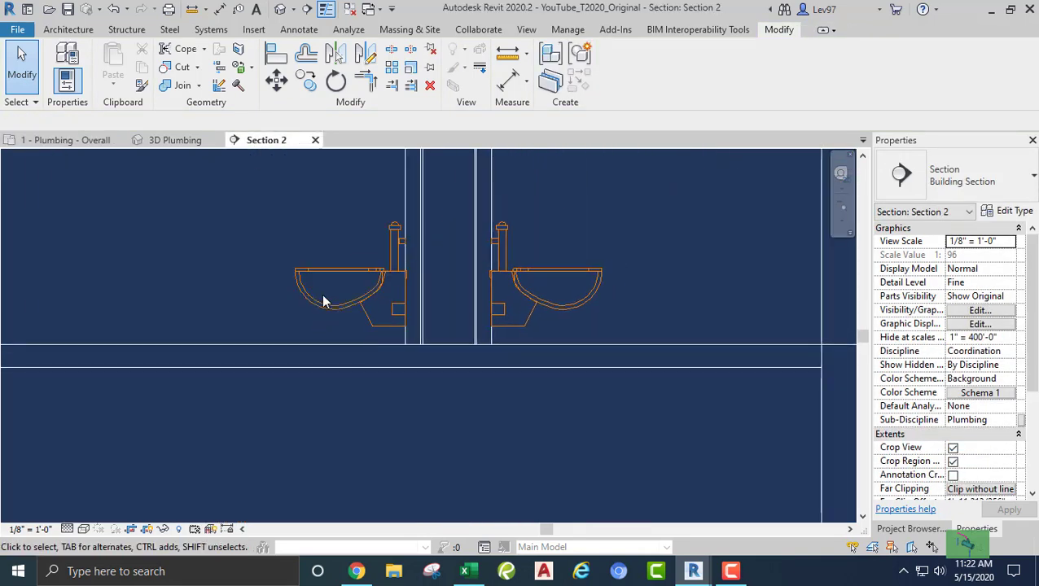
pyautogui.click(322, 303)
pyautogui.scroll(3, 386, 327)
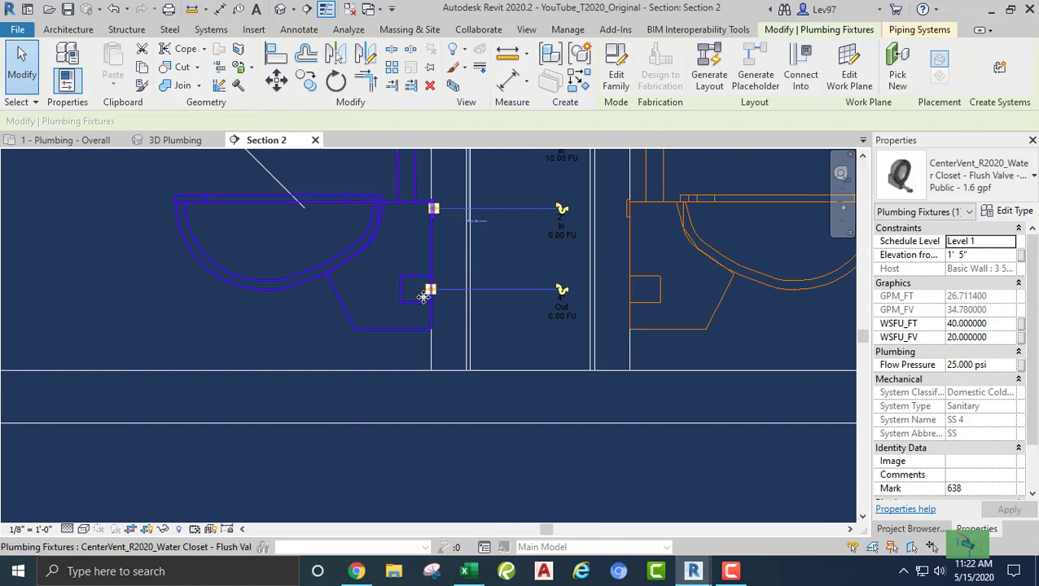
pyautogui.rightClick(433, 298)
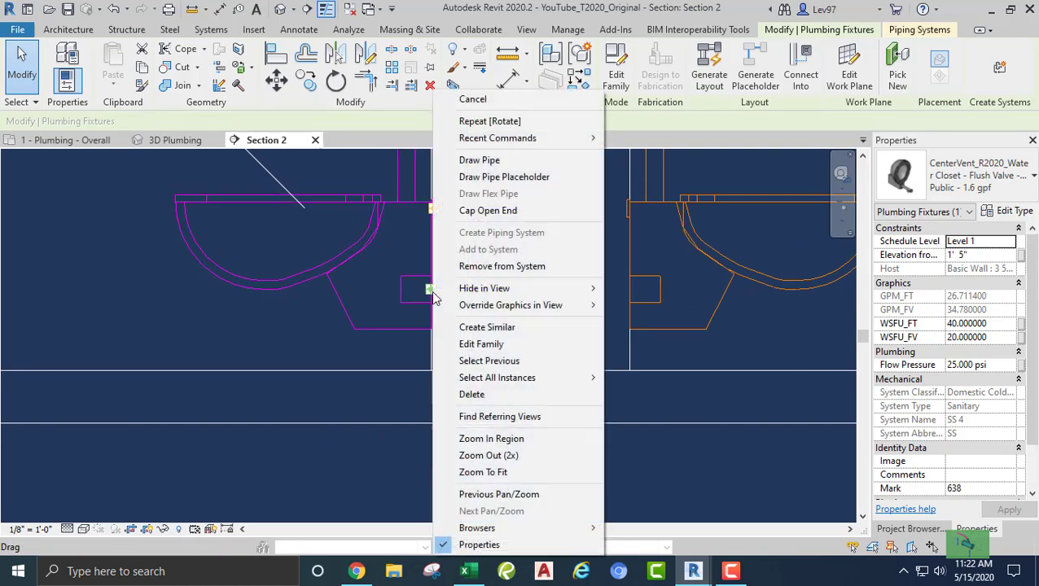
pyautogui.click(487, 163)
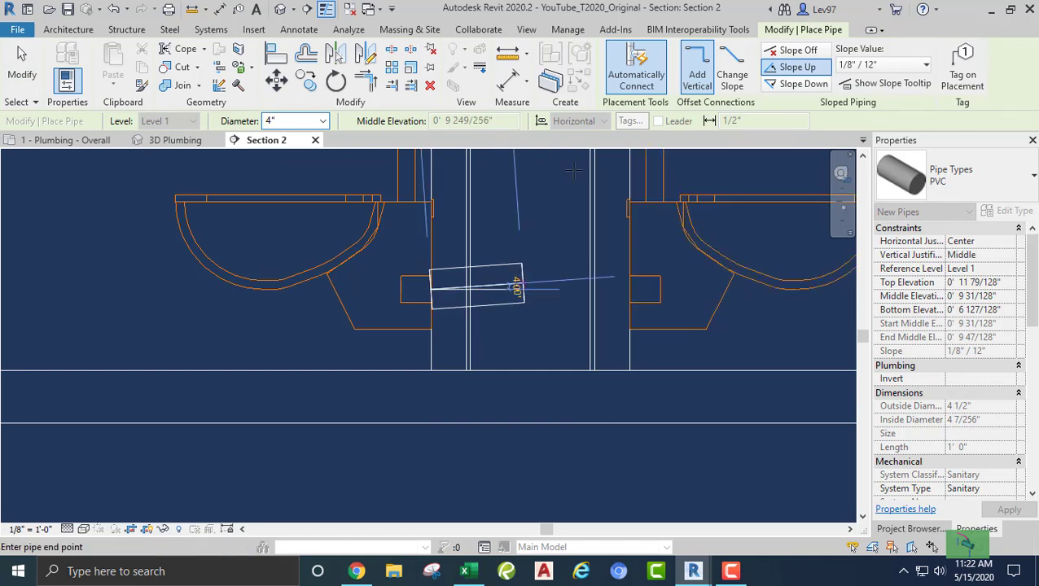
pyautogui.click(794, 49)
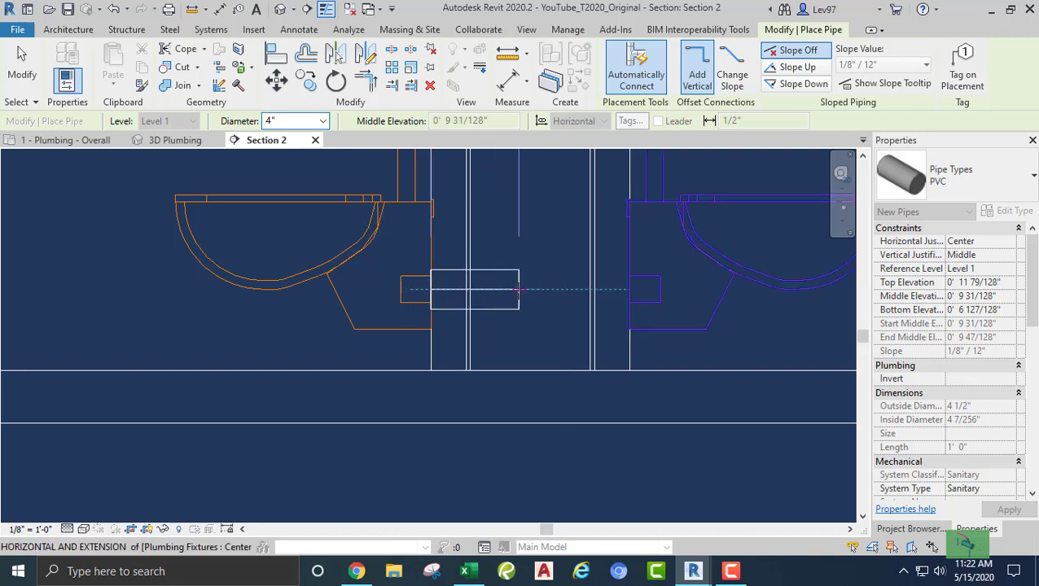
pyautogui.click(519, 289)
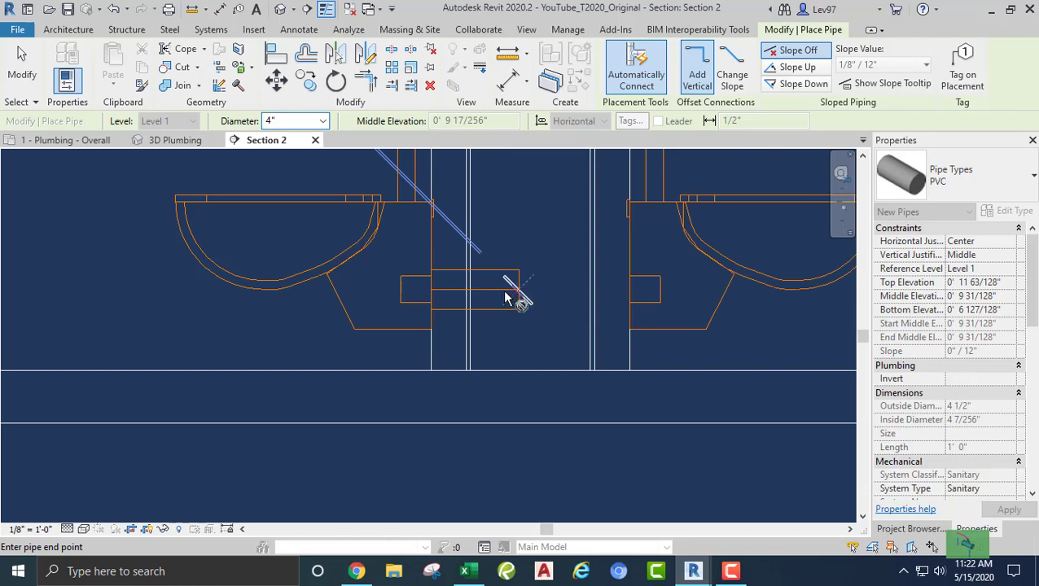
pyautogui.press('Escape')
pyautogui.press('Escape')
# Draw a horizontal 4" PVC stub with slope off from the right water closet's waste outlet, in line with the opposite stub.
pyautogui.click(673, 331)
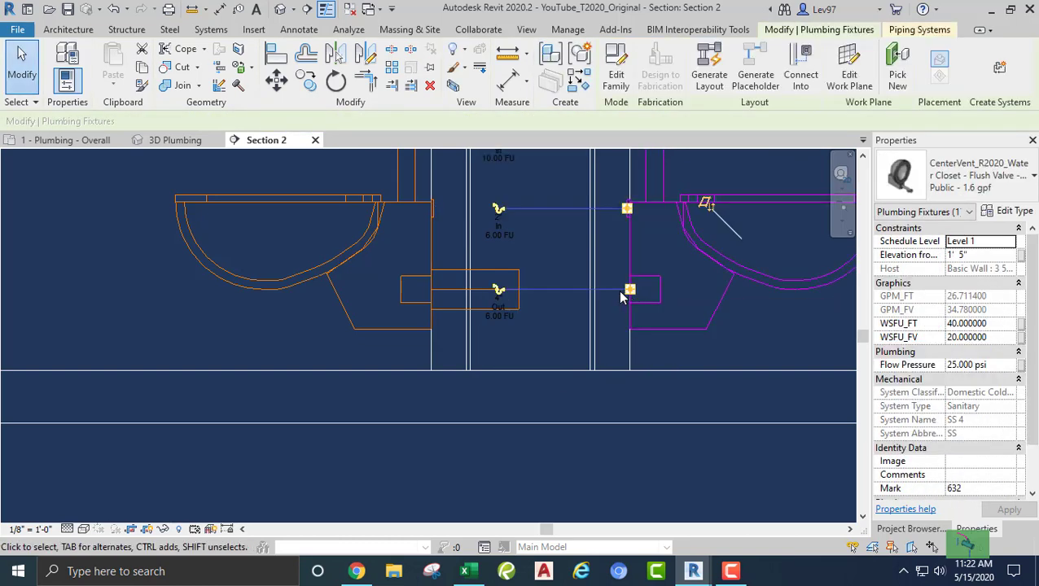
pyautogui.moveTo(628, 288); pyautogui.dragTo(630, 294)
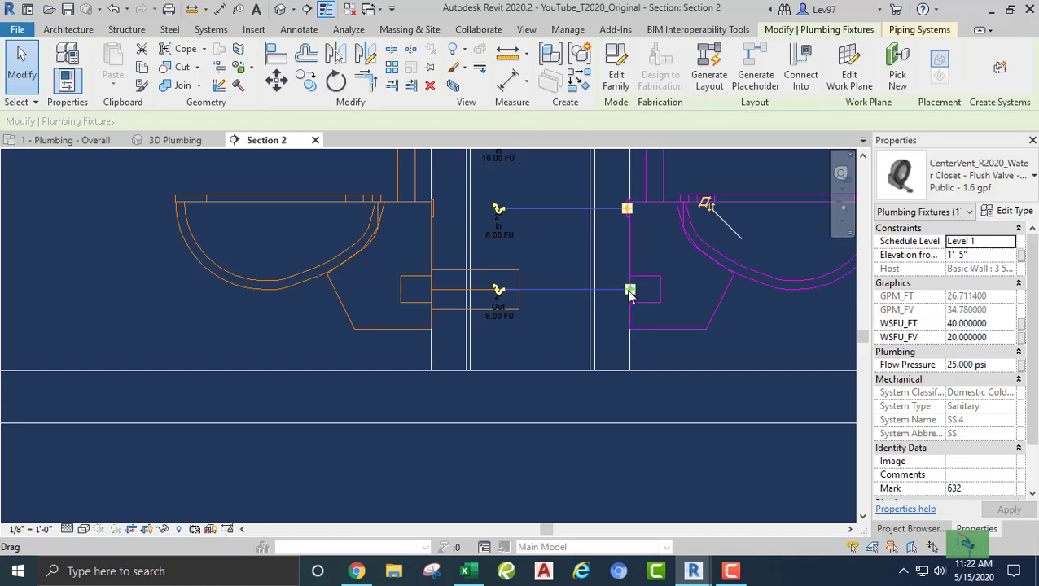
pyautogui.rightClick(629, 293)
pyautogui.click(669, 161)
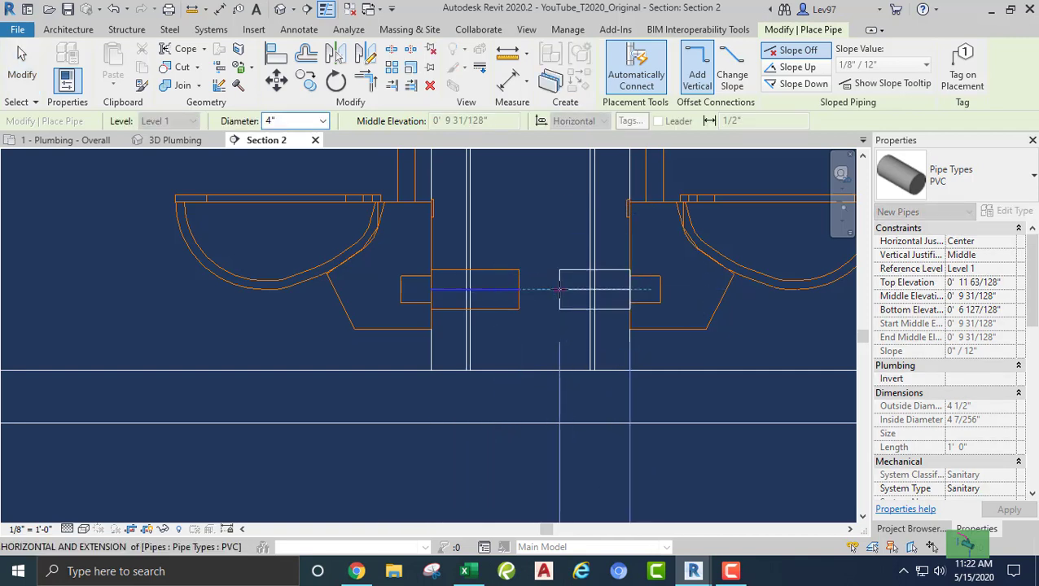
pyautogui.press('Escape')
pyautogui.press('Escape')
pyautogui.moveTo(543, 210); pyautogui.dragTo(441, 236, button='middle')
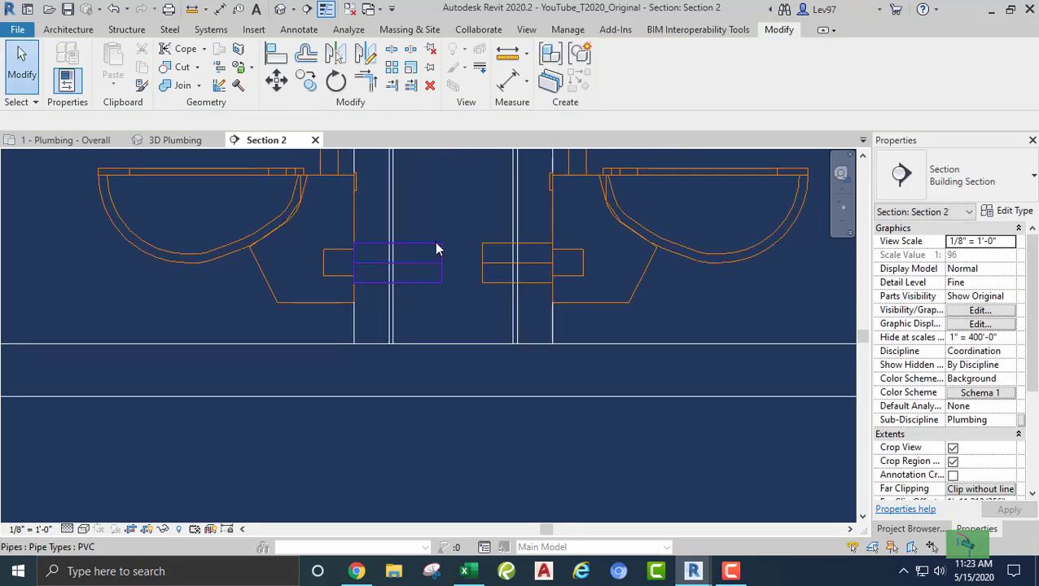
# Stretch the left stub's free end onto the right stub to join them into one pipe between the closets.
pyautogui.click(436, 249)
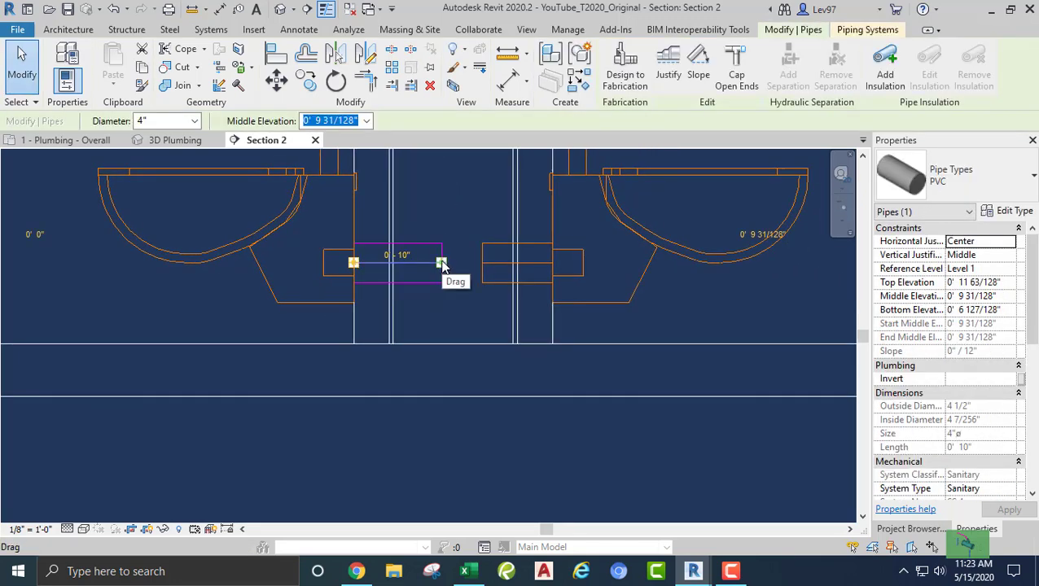
pyautogui.moveTo(441, 262); pyautogui.dragTo(454, 237)
pyautogui.click(440, 195)
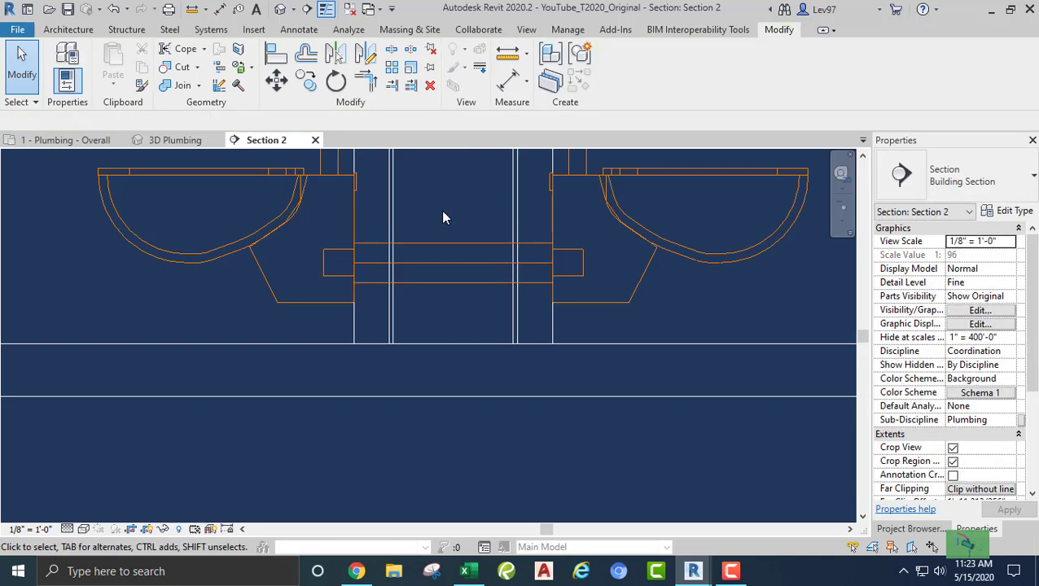
# Try to draw a 4" vertical drop down from the midpoint of the horizontal pipe between the closets.
pyautogui.moveTo(448, 218); pyautogui.dragTo(480, 217, button='middle')
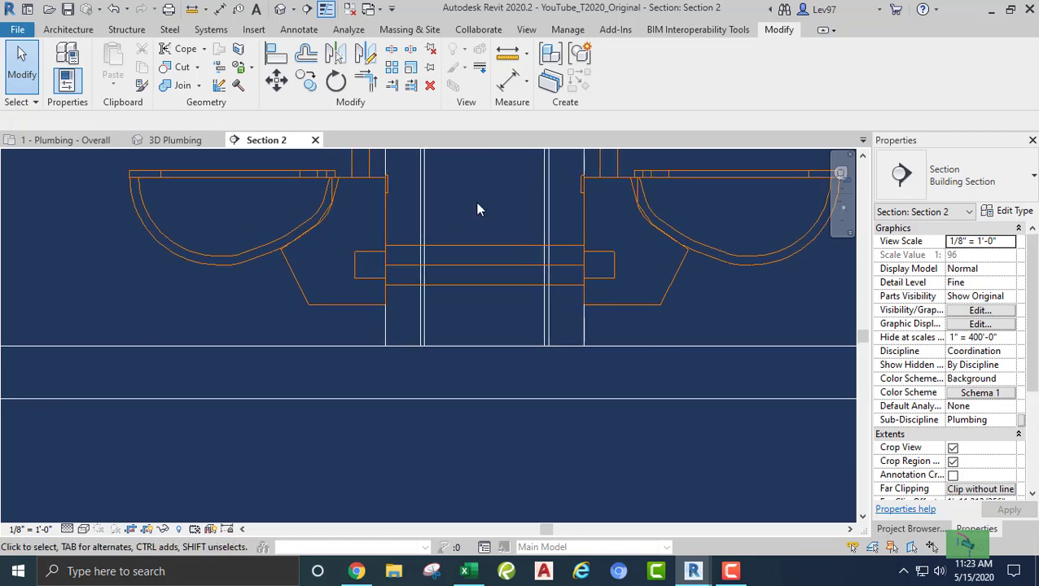
pyautogui.rightClick(486, 249)
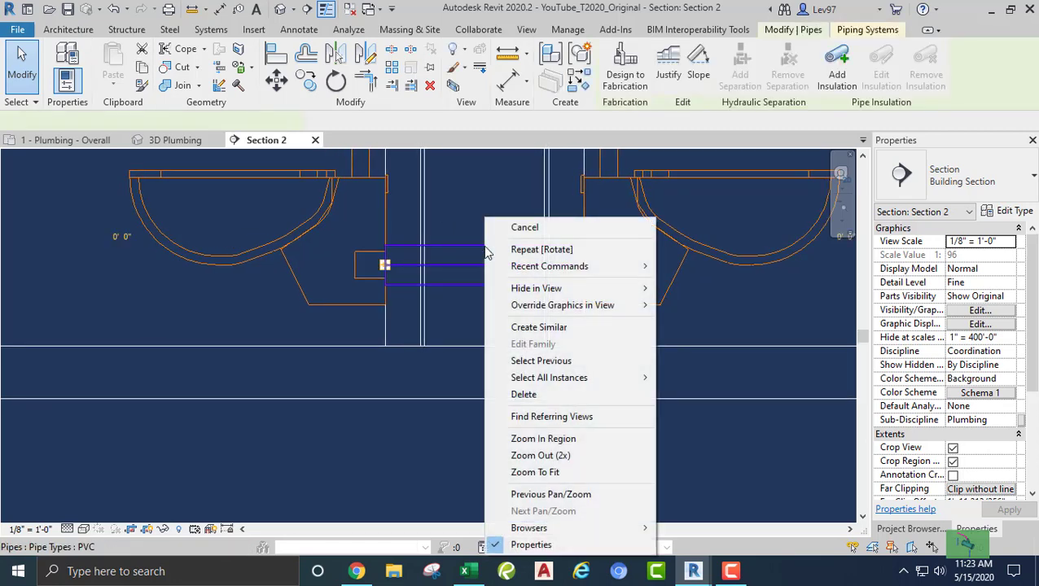
pyautogui.click(536, 327)
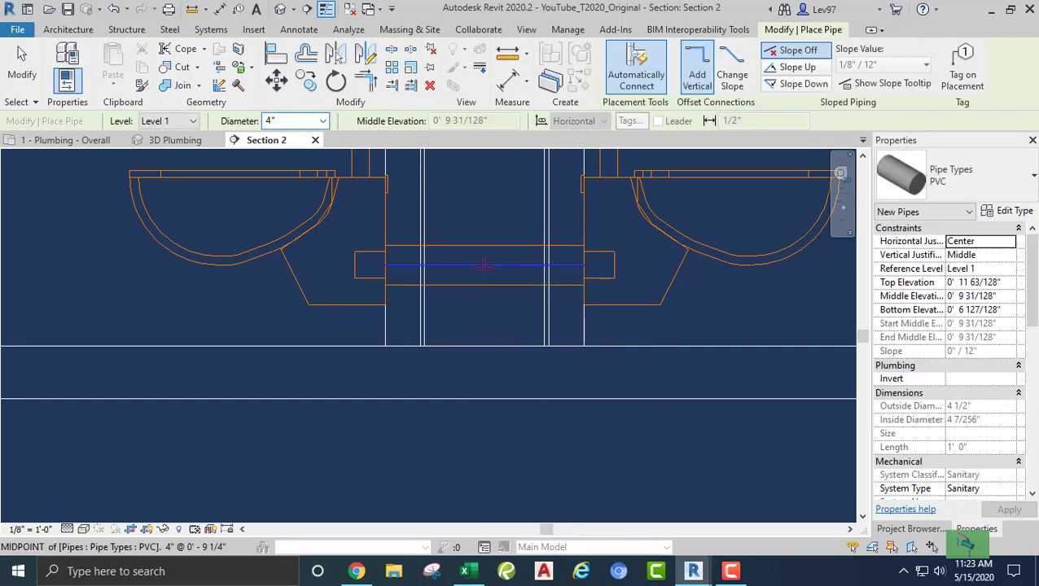
pyautogui.click(483, 264)
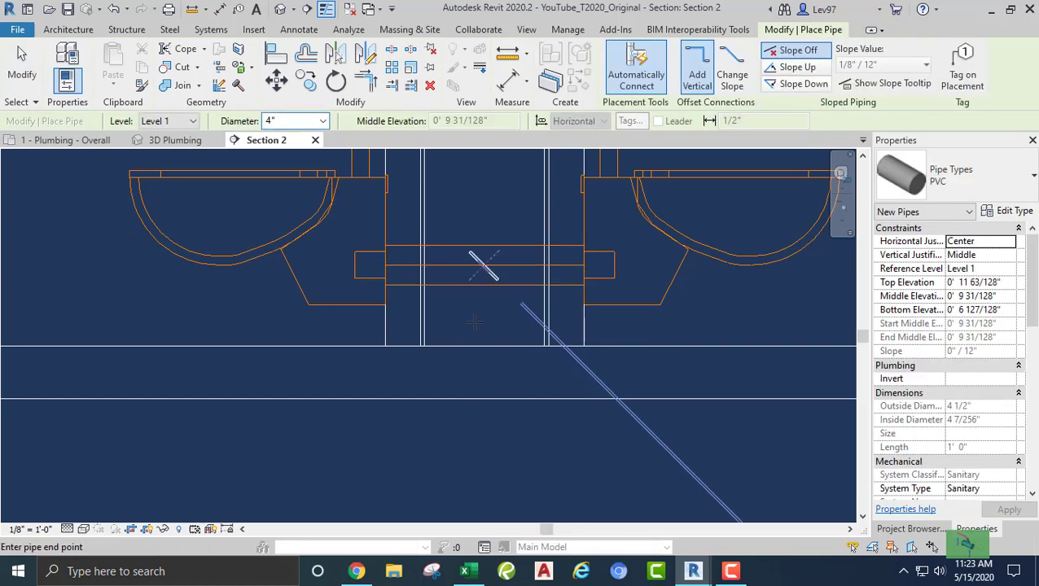
pyautogui.click(483, 374)
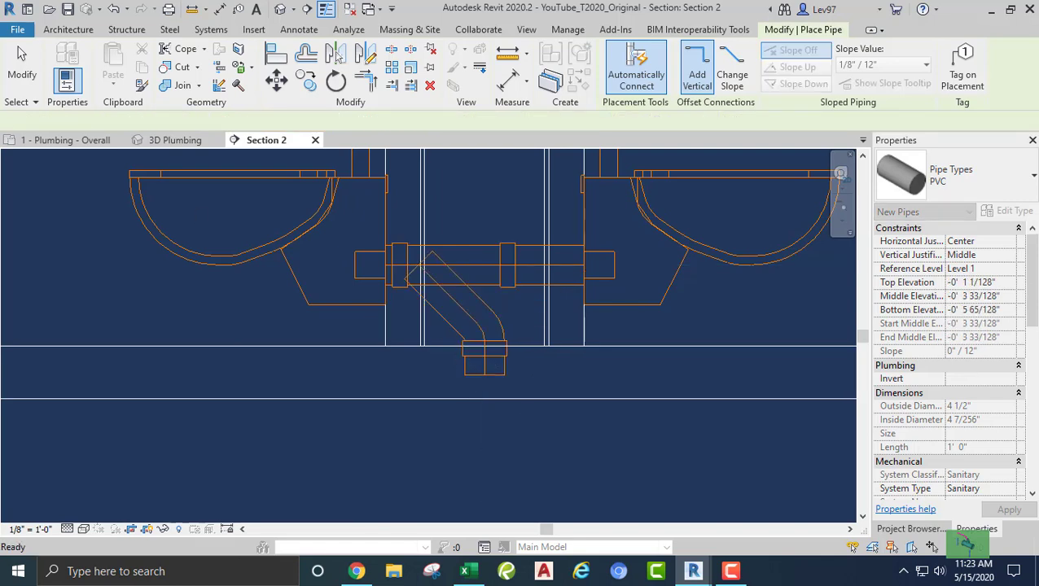
pyautogui.click(114, 9)
pyautogui.press('Escape')
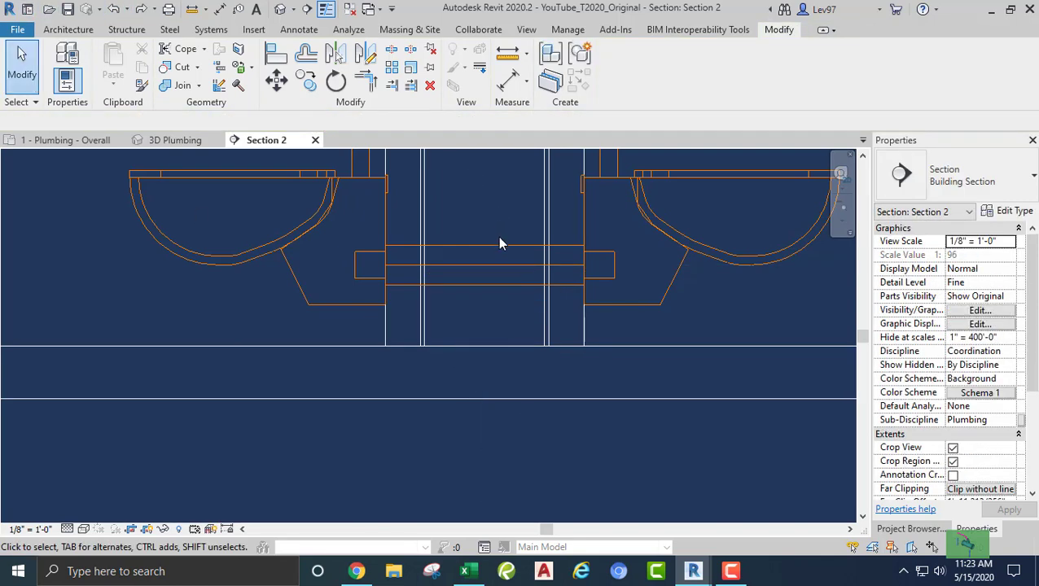
# Set the junction in the PVC pipe type's routing preferences to R2020_NoTicks_Tee Reducing Sanitary - PVC - Sch 40 - DWV: Standard.
pyautogui.click(497, 244)
pyautogui.click(1009, 210)
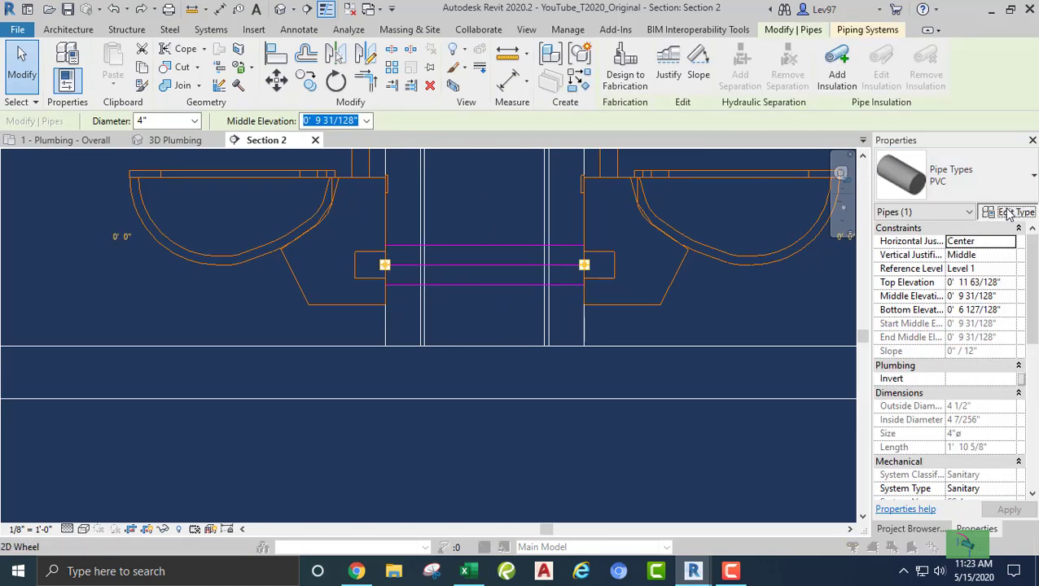
pyautogui.click(741, 187)
pyautogui.click(756, 186)
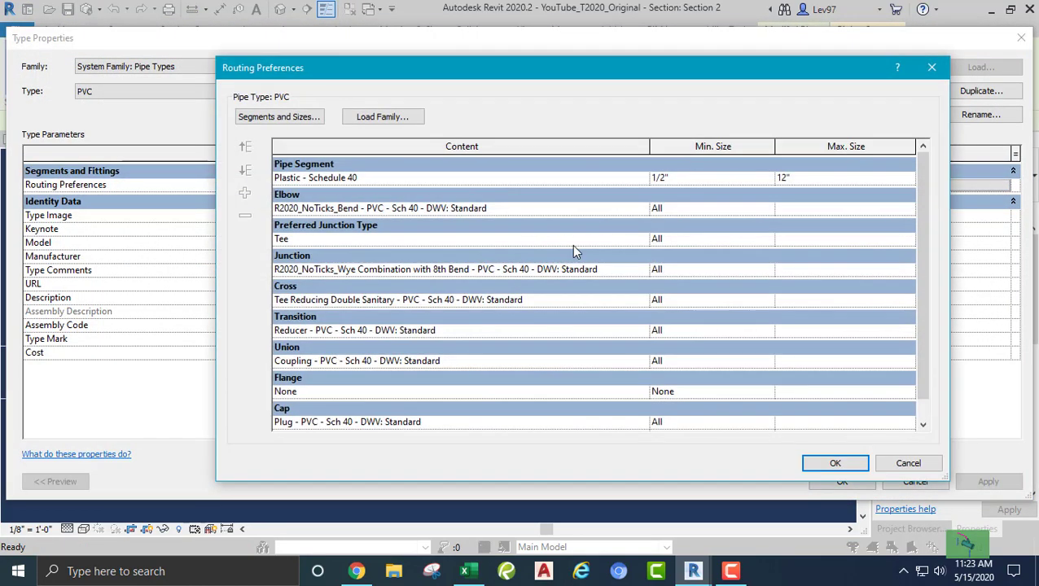
pyautogui.click(623, 275)
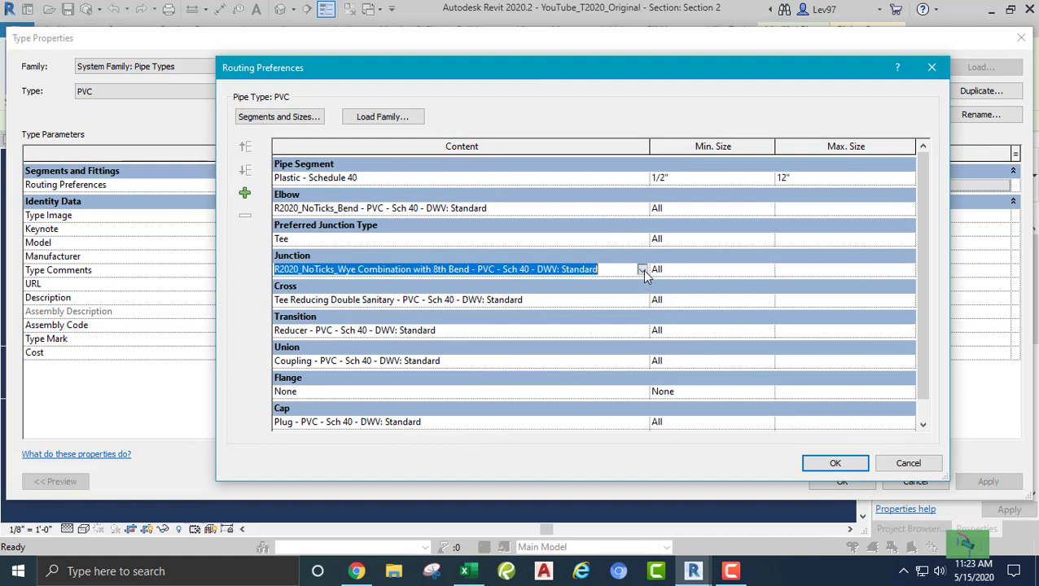
pyautogui.click(642, 269)
pyautogui.scroll(1, 407, 324)
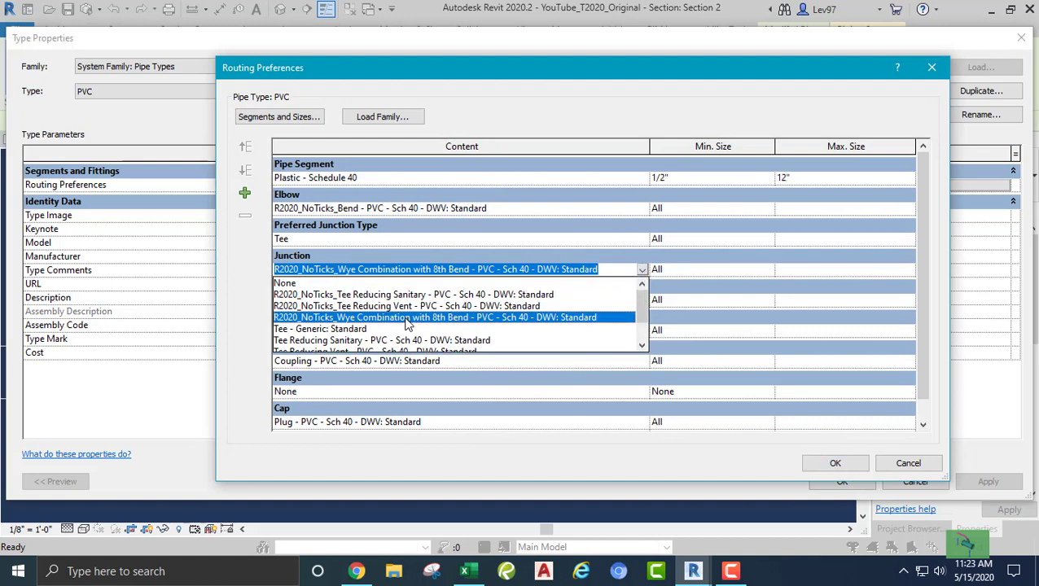
pyautogui.click(386, 294)
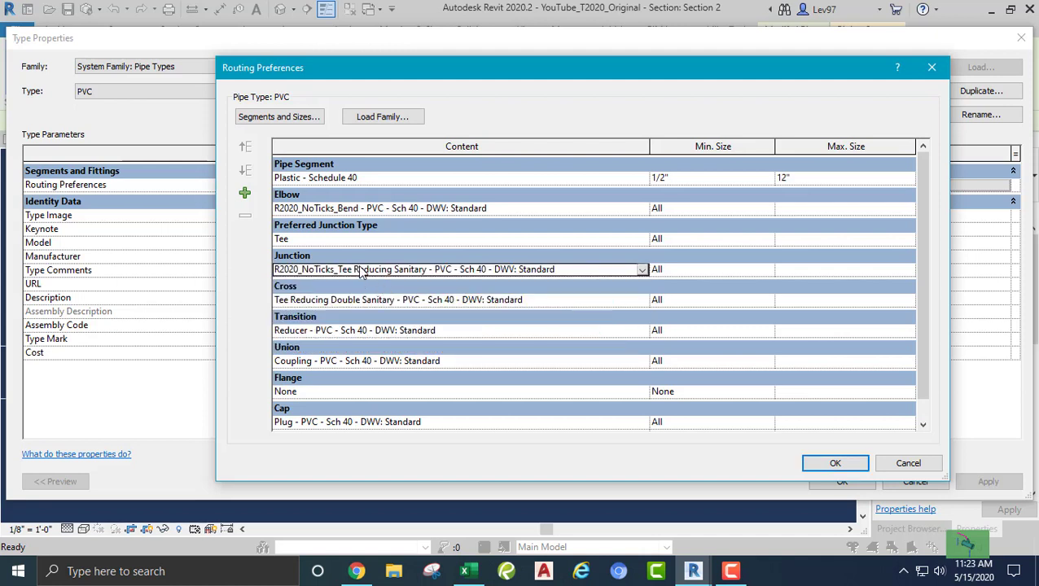
# Set the junction in the PVC pipe type's routing preferences to R2020_NoTicks_Tee Reducing Vent - PVC - Sch 40 - DWV: Standard.
pyautogui.click(361, 268)
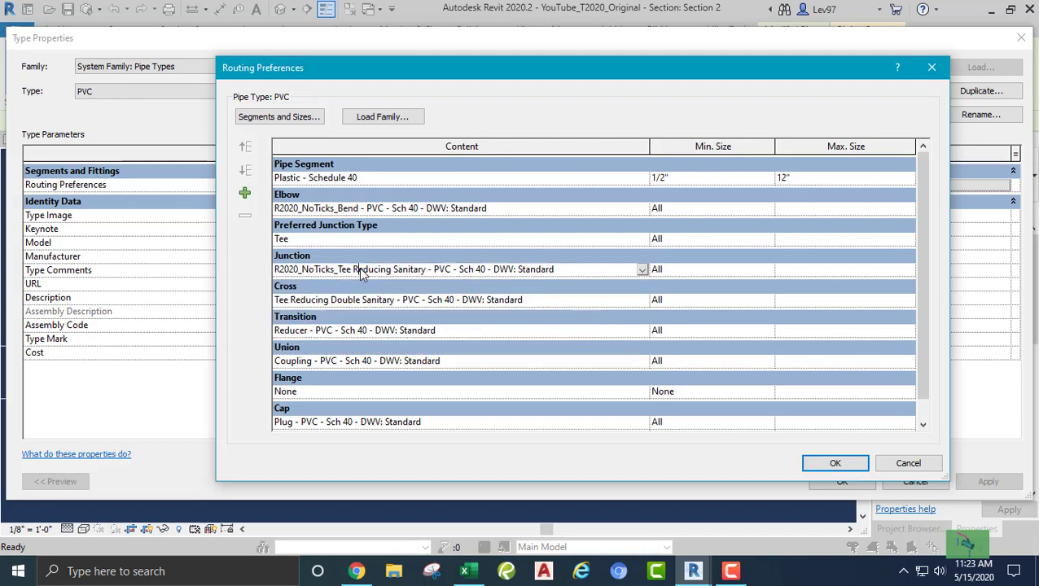
pyautogui.click(642, 270)
pyautogui.click(395, 306)
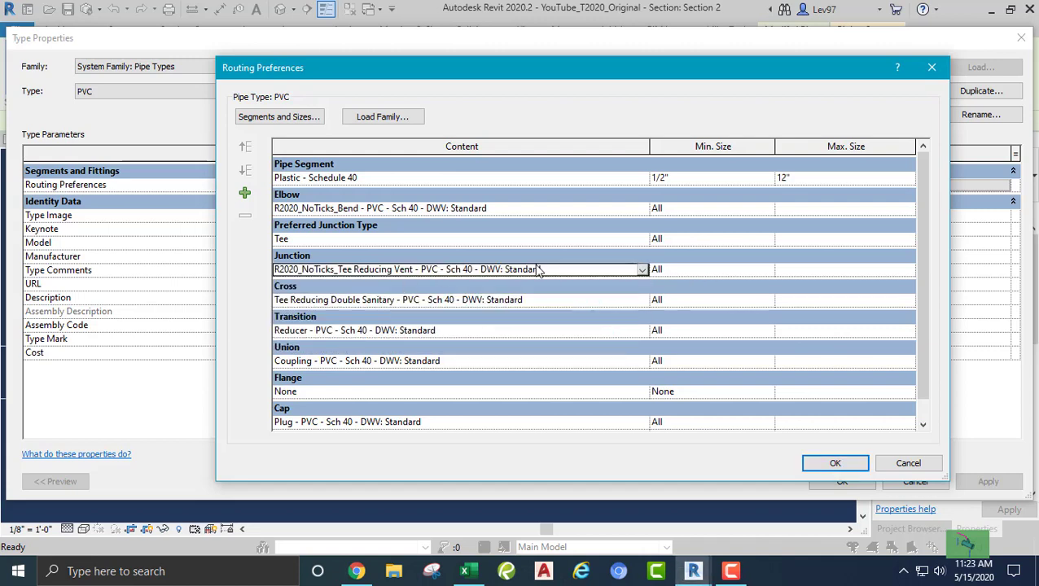
pyautogui.click(847, 464)
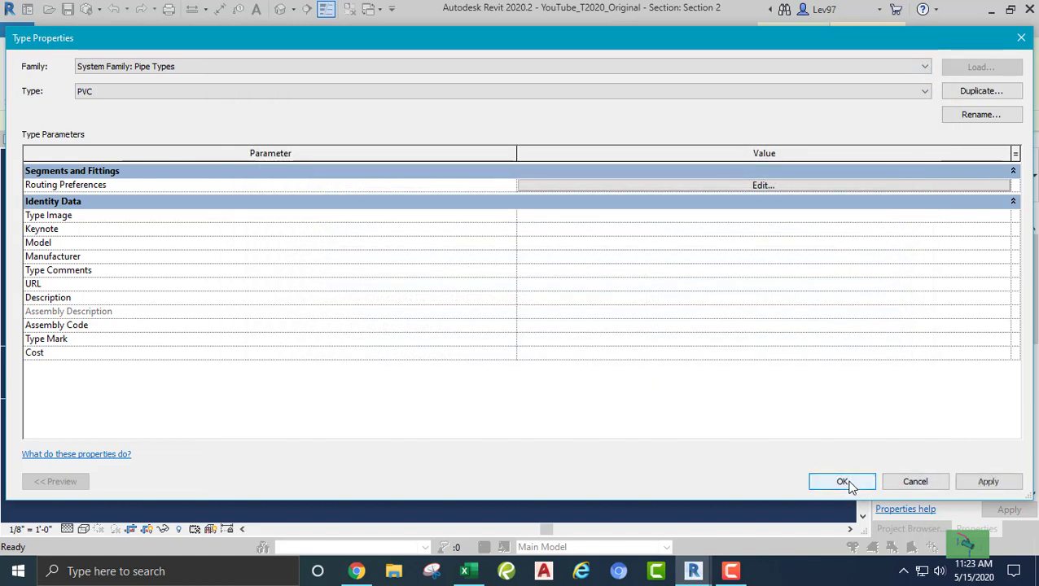
pyautogui.press('Return')
pyautogui.click(382, 413)
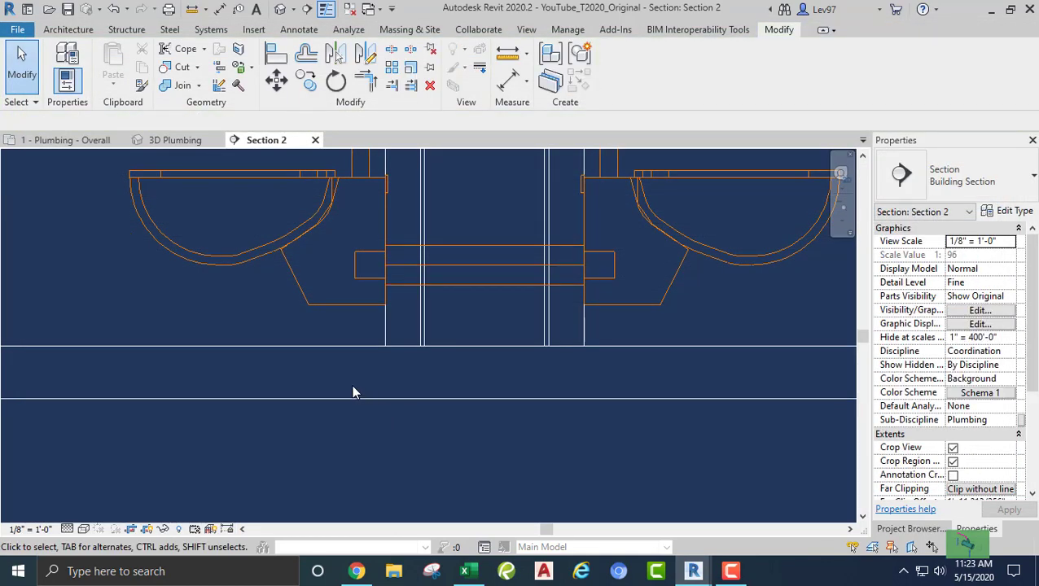
# Draw a 4" vertical PVC drop from the midpoint of the horizontal pipe between the closets, ending within the floor slab.
pyautogui.click(452, 284)
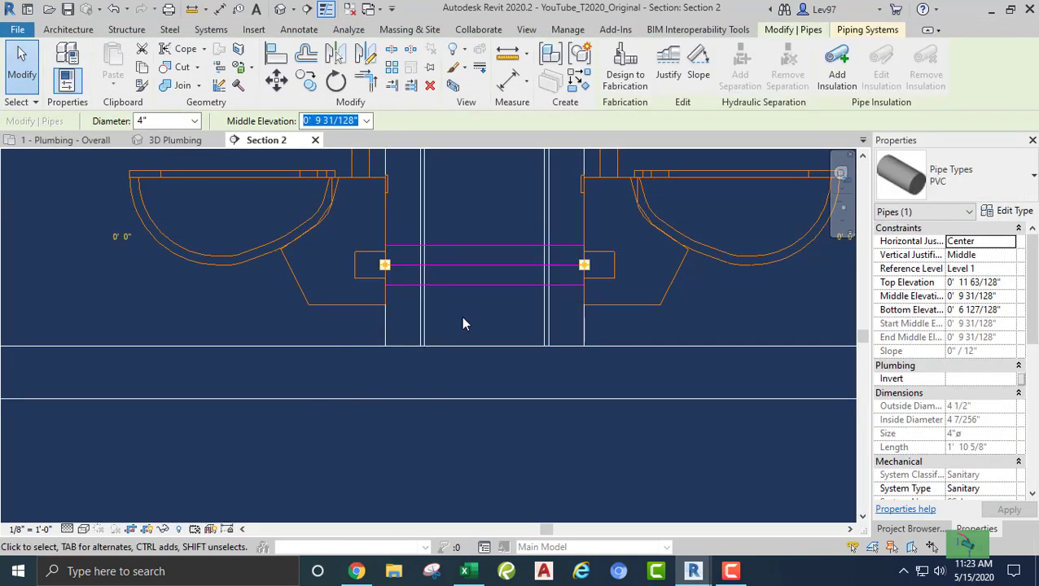
pyautogui.rightClick(474, 282)
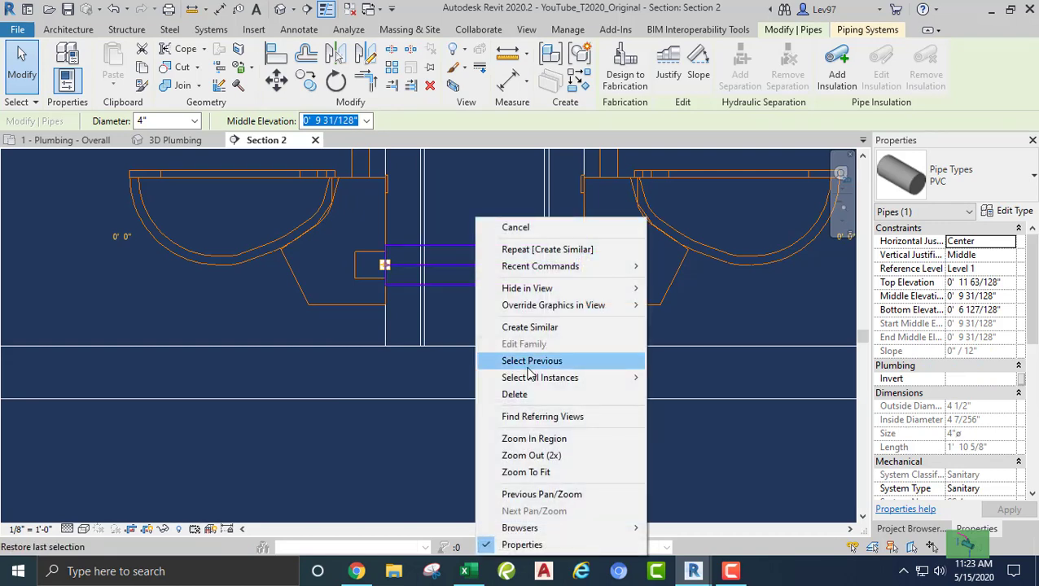
pyautogui.click(550, 329)
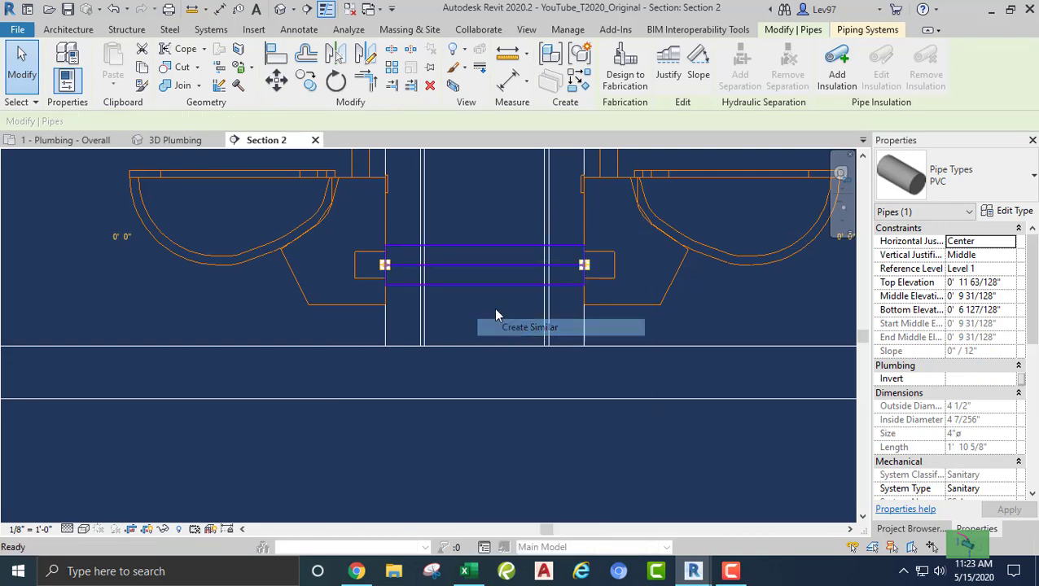
pyautogui.click(482, 265)
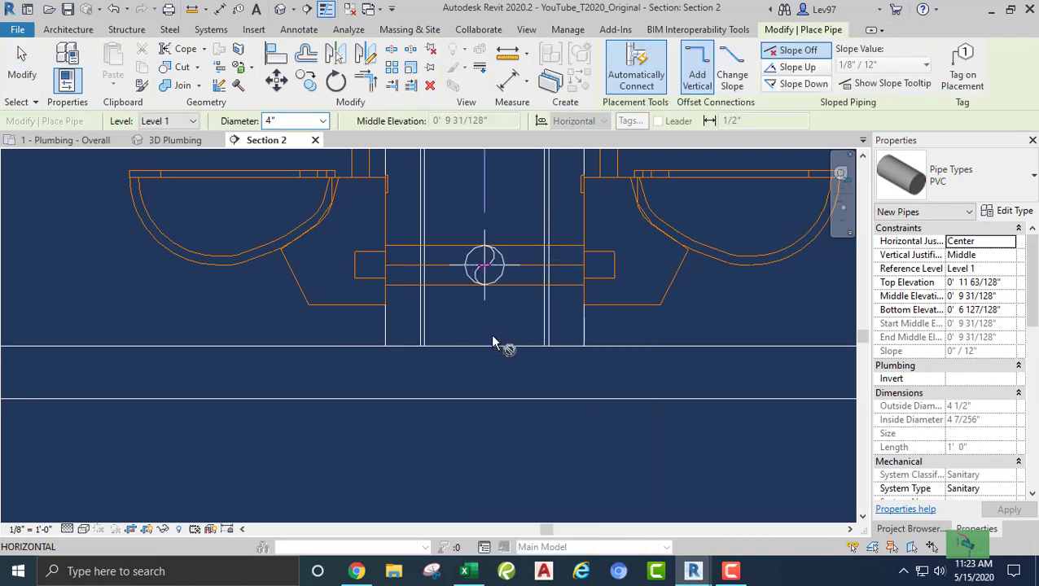
pyautogui.click(484, 388)
pyautogui.press('Escape')
pyautogui.press('Escape')
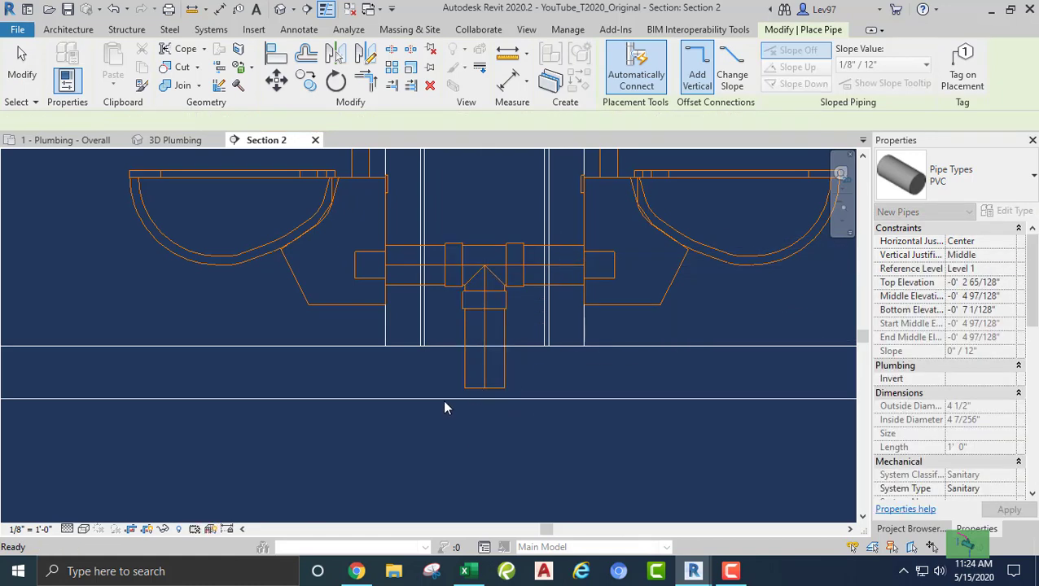
# Extend the 4" vertical drop straight down from its open end to below the floor slab, with slope off.
pyautogui.click(462, 374)
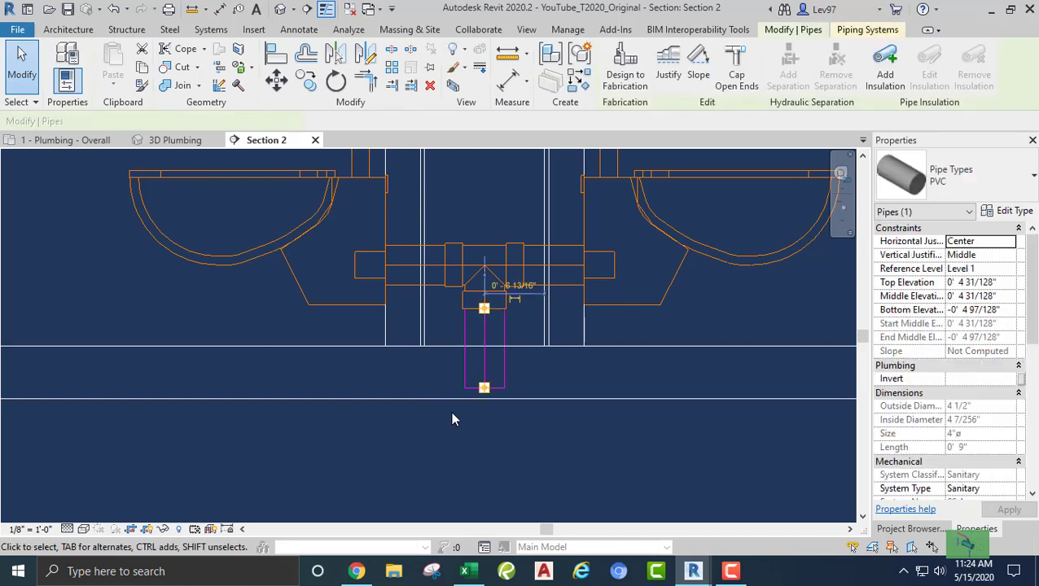
pyautogui.rightClick(484, 393)
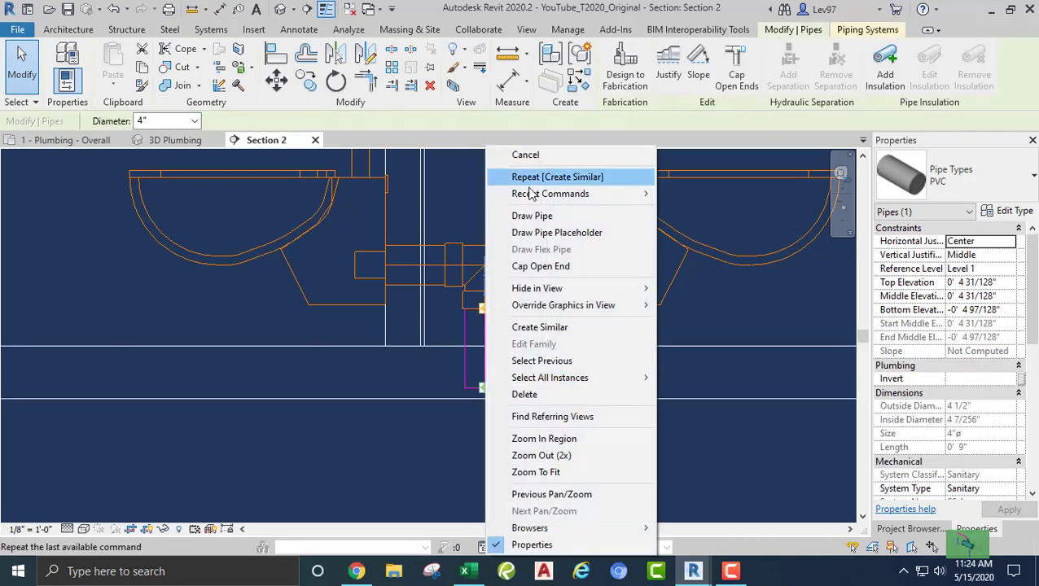
pyautogui.click(533, 213)
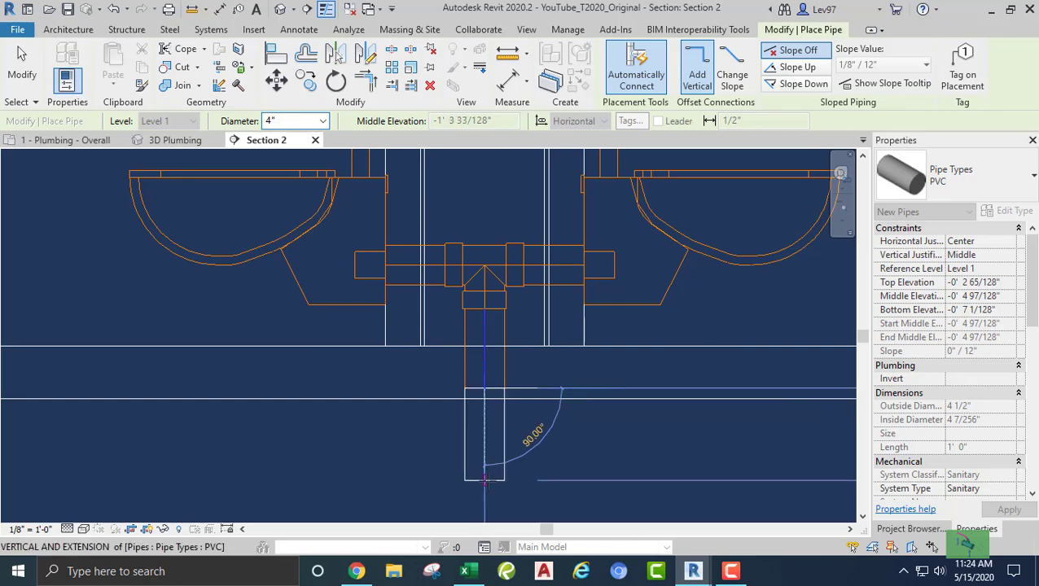
pyautogui.click(485, 481)
pyautogui.press('Escape')
pyautogui.press('Escape')
pyautogui.scroll(-2, 437, 445)
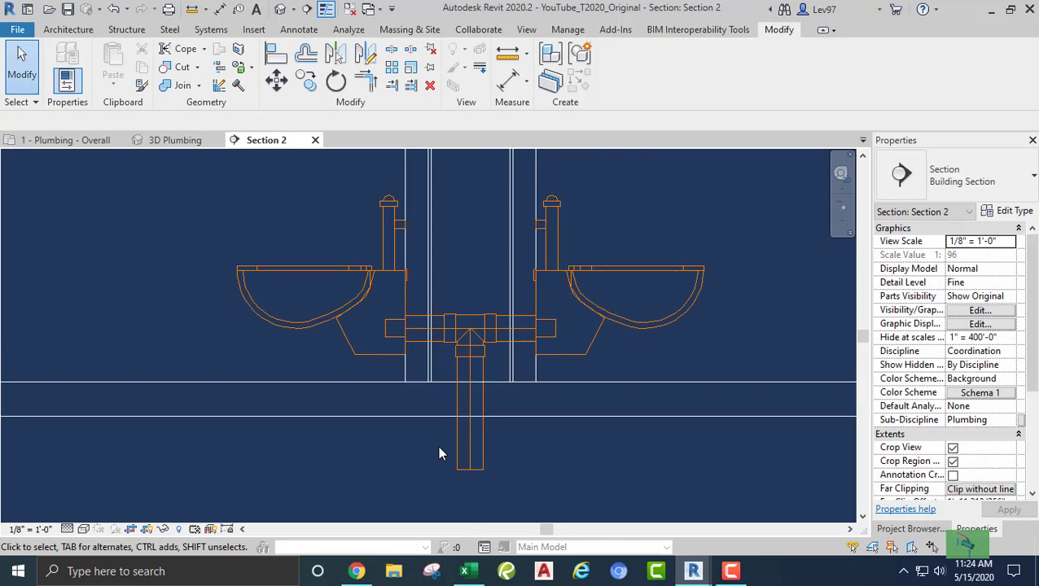
pyautogui.moveTo(437, 445); pyautogui.dragTo(558, 471, button='middle')
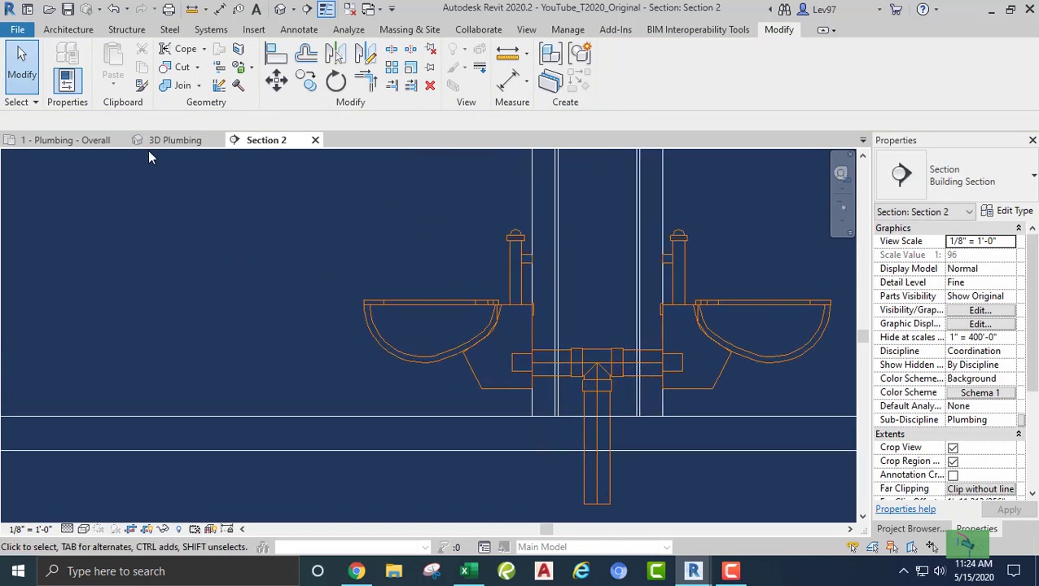
# Start a 4" PVC pipe at the drop's lower open end in the 3D Plumbing view and carry the command to the 1 - Plumbing - Overall plan.
pyautogui.click(76, 143)
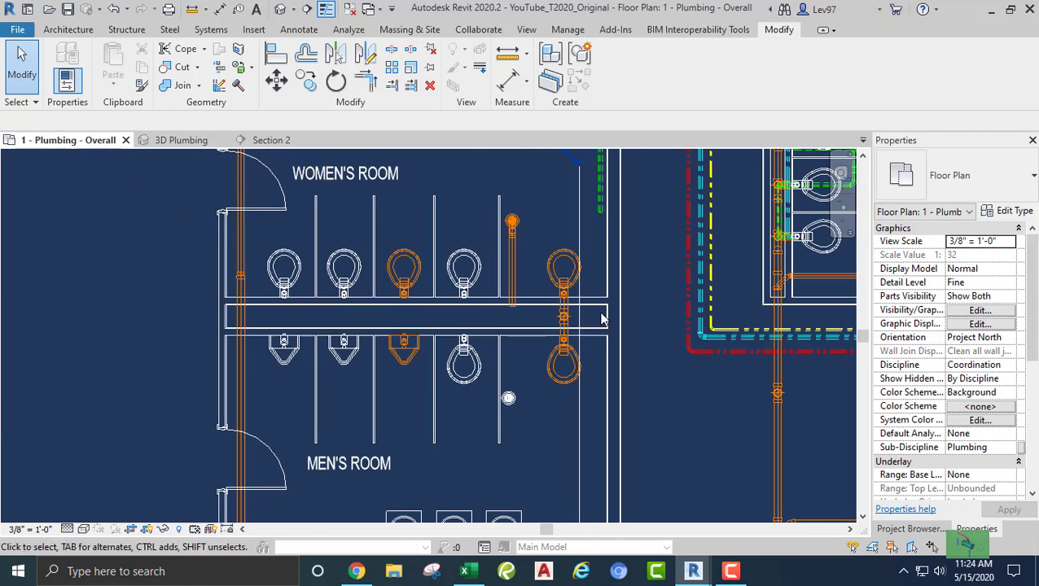
pyautogui.scroll(2, 525, 291)
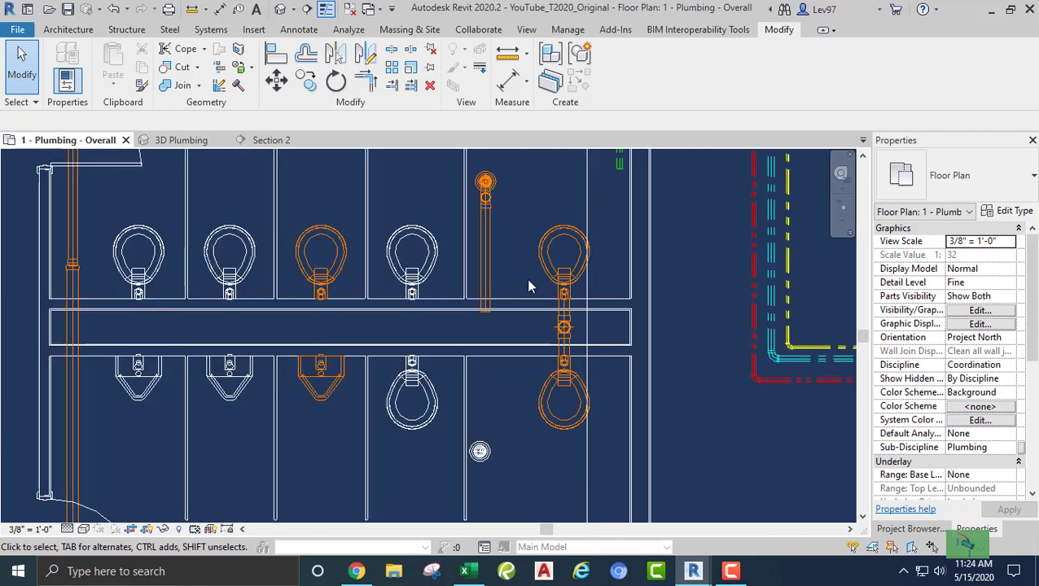
pyautogui.scroll(1, 526, 282)
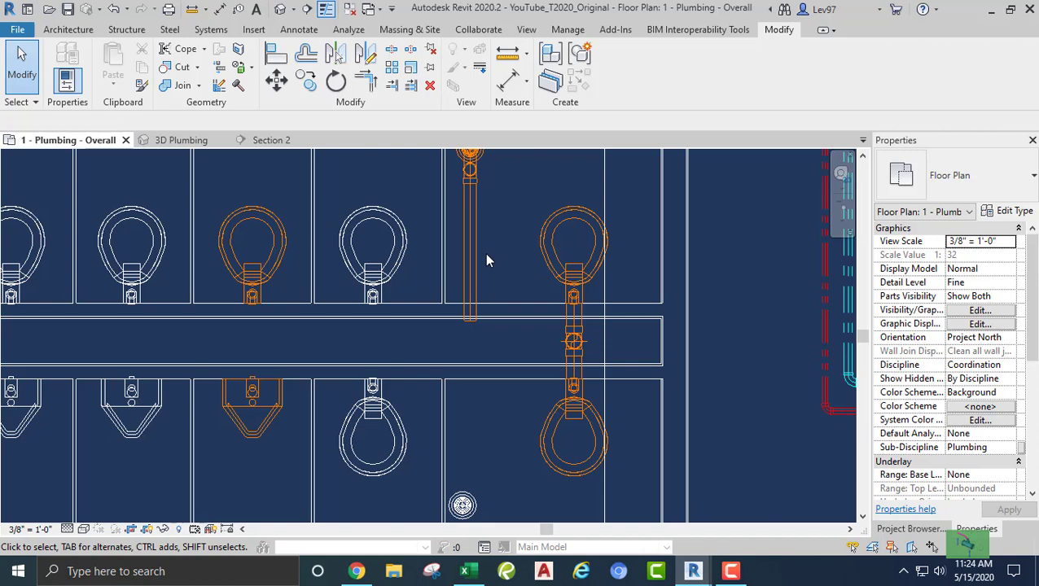
pyautogui.click(181, 140)
pyautogui.keyDown('shift'); pyautogui.moveTo(406, 417); pyautogui.dragTo(452, 435, button='middle'); pyautogui.keyUp('shift')
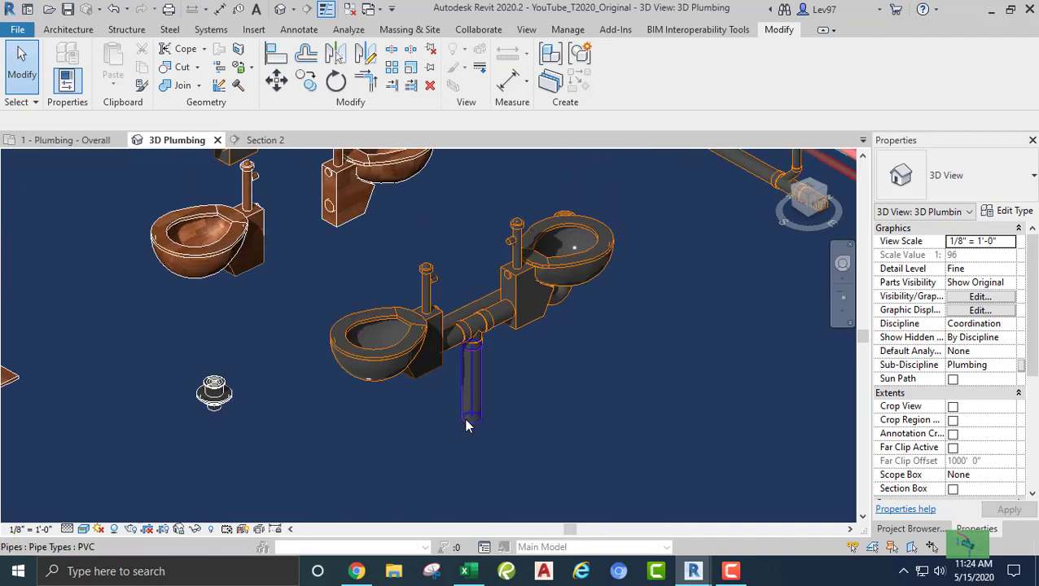
pyautogui.click(471, 411)
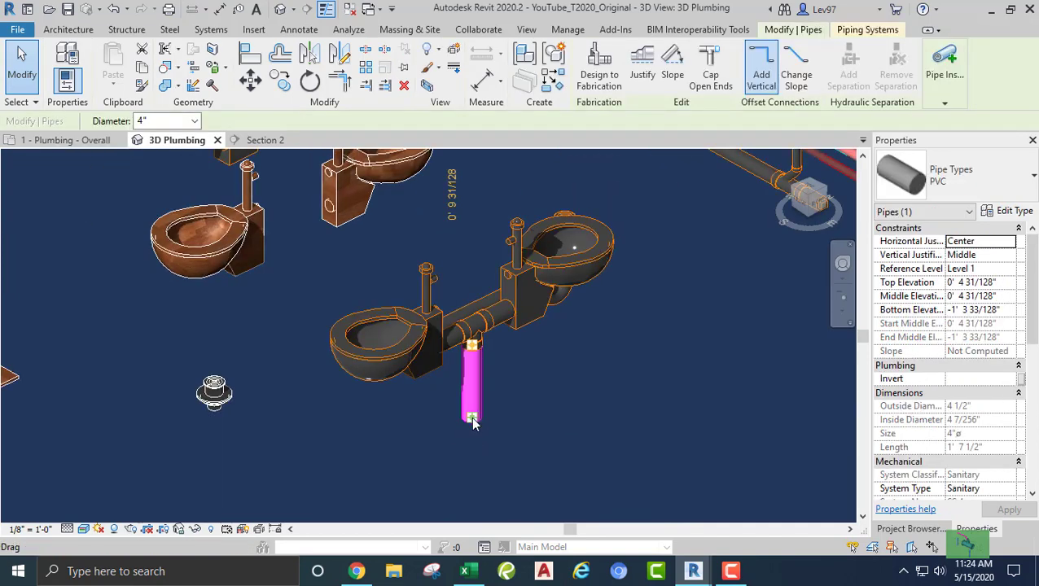
pyautogui.rightClick(473, 424)
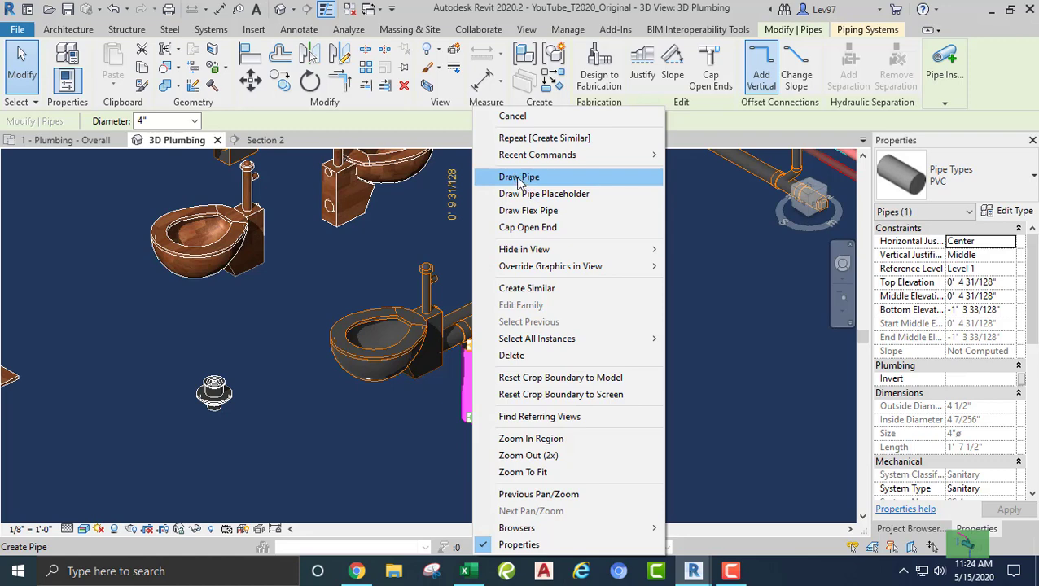
pyautogui.click(518, 178)
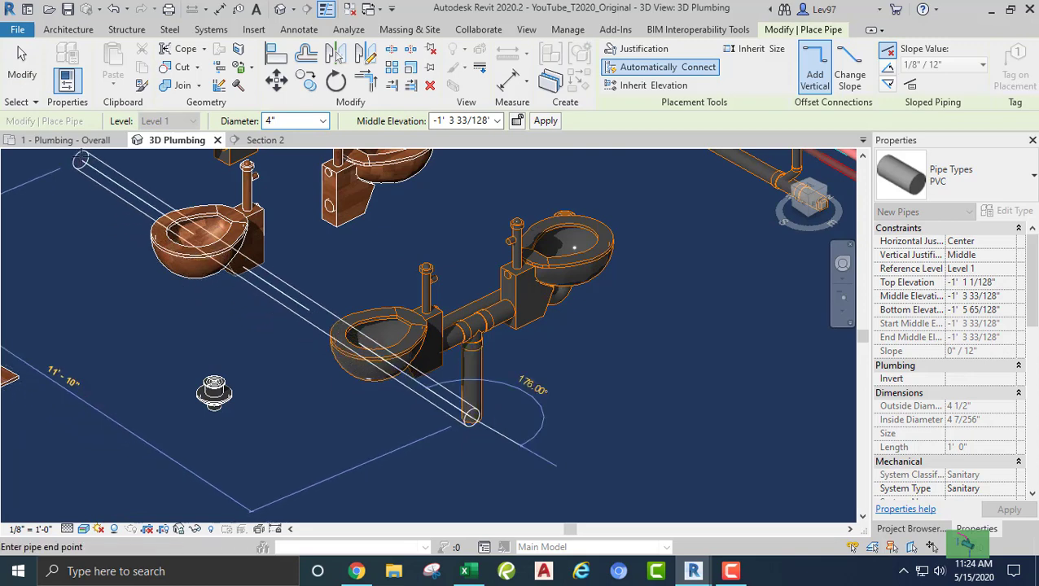
pyautogui.click(89, 140)
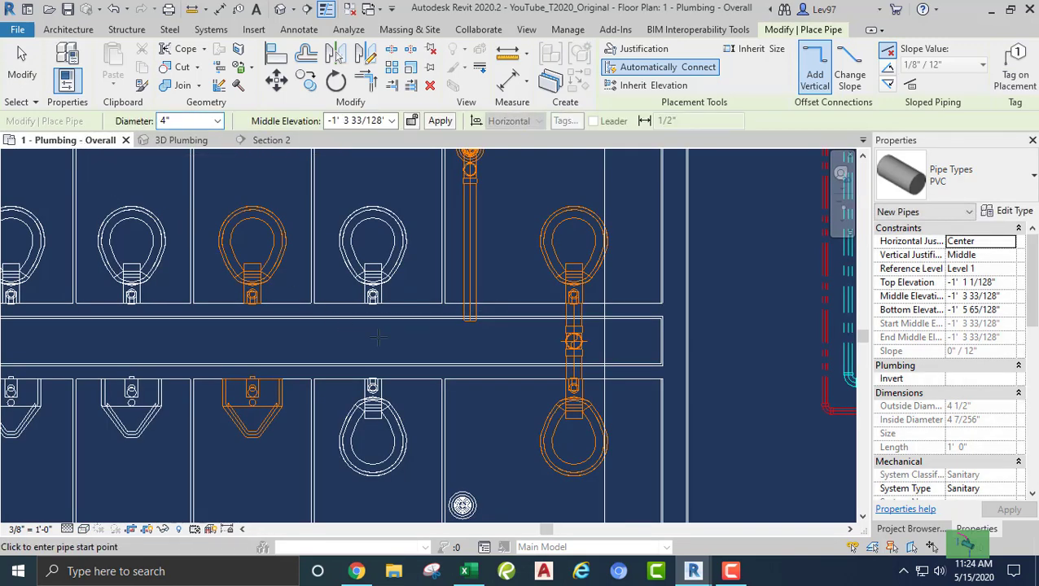
# Draw a 4" PVC pipe sloping down 1/8" / 12" from the drop along the plumbing chase, ending past the next pair of water closets.
pyautogui.click(889, 84)
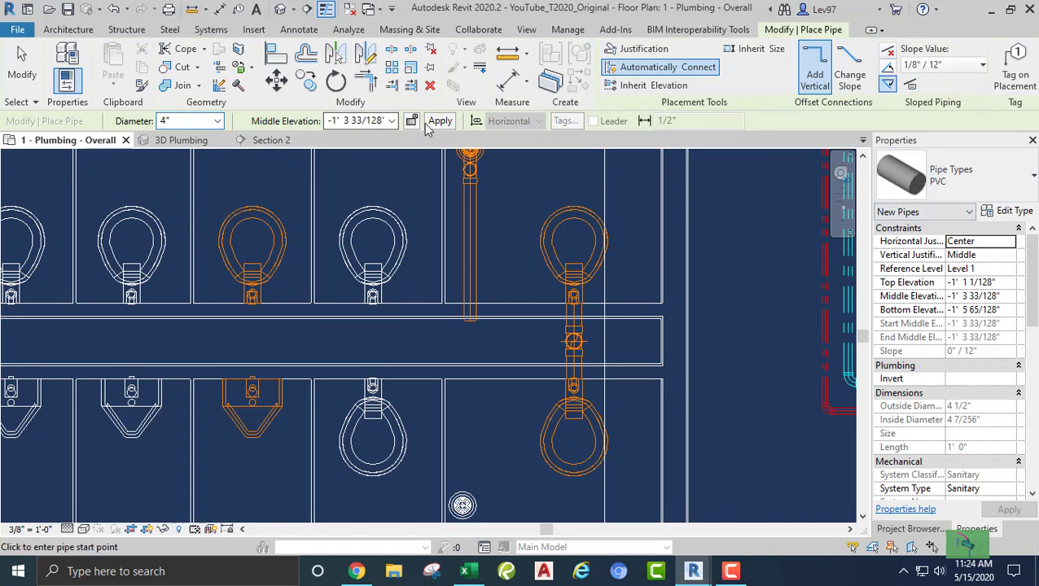
pyautogui.scroll(3, 574, 341)
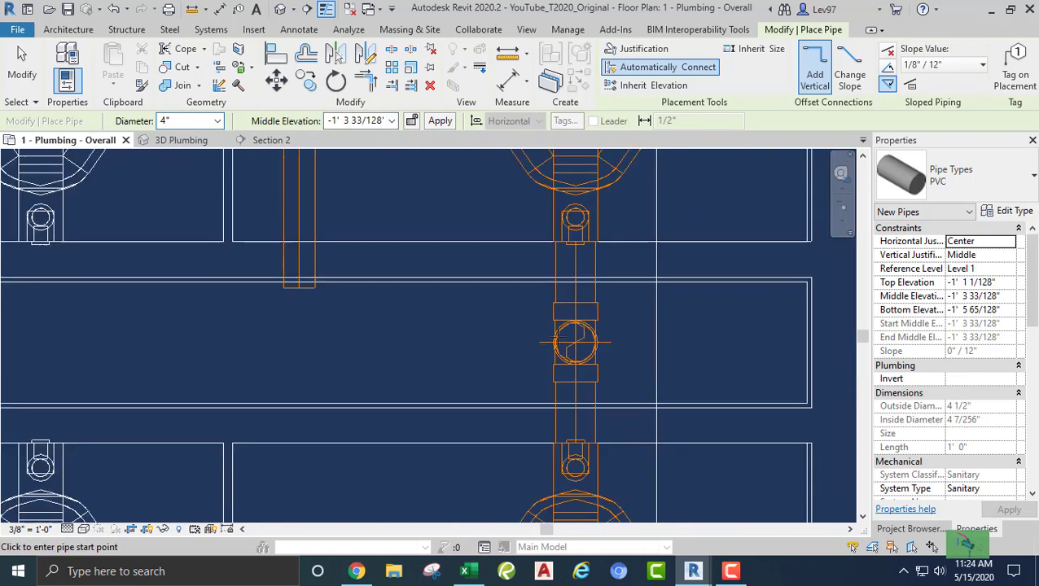
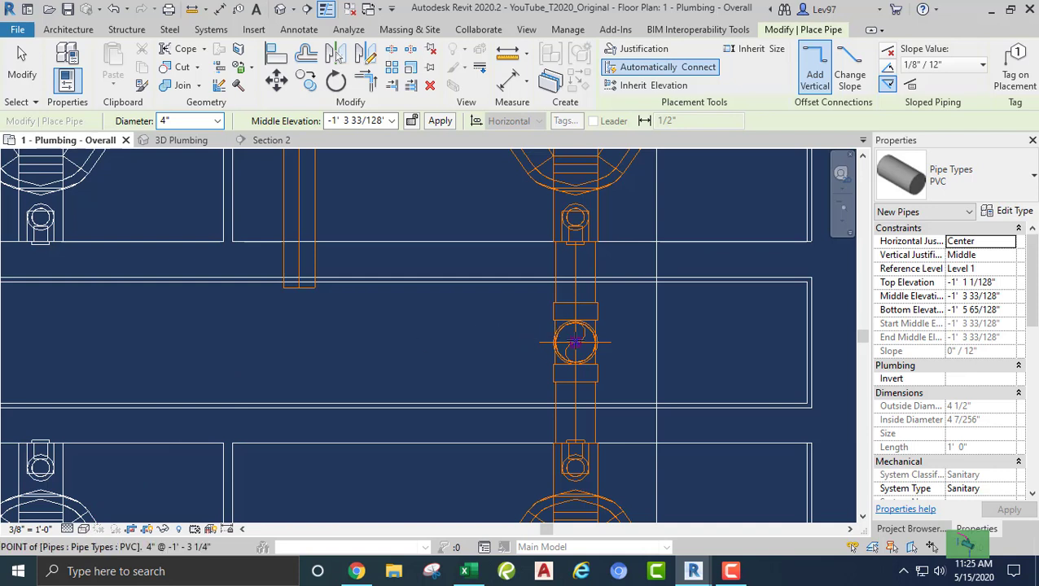
pyautogui.click(575, 342)
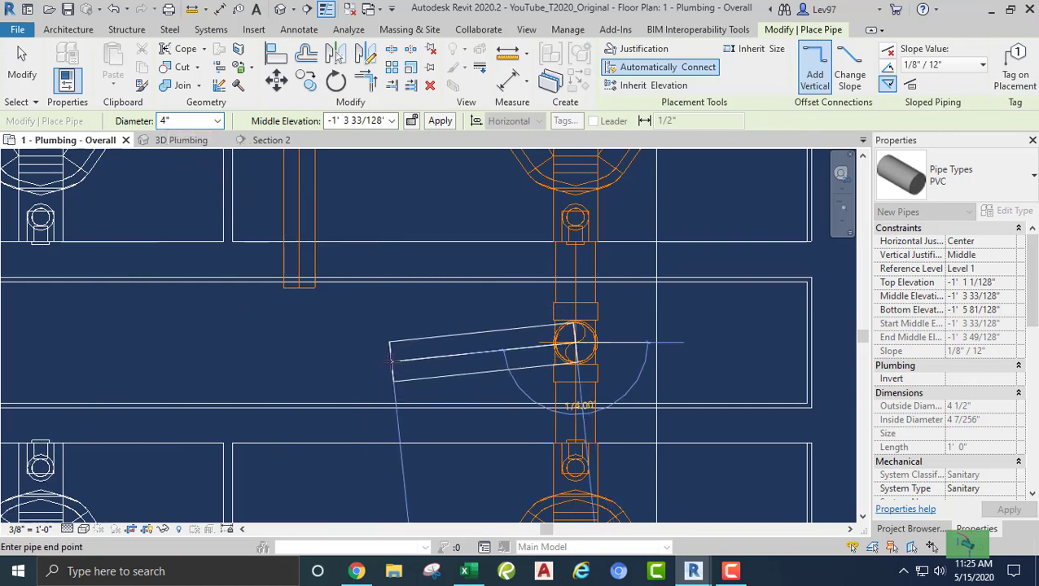
pyautogui.scroll(-3, 388, 361)
pyautogui.moveTo(316, 352); pyautogui.dragTo(584, 332, button='middle')
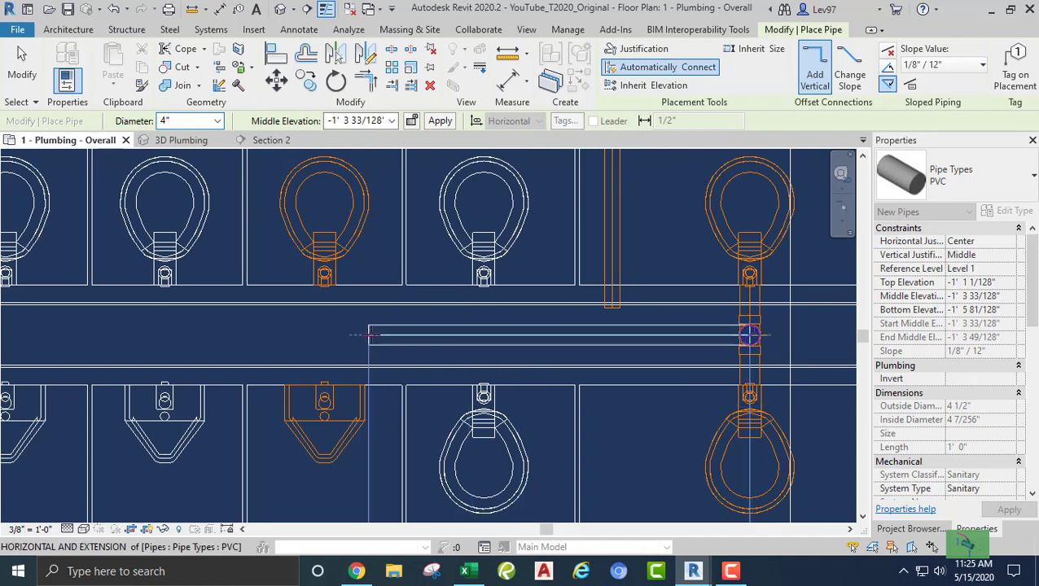
pyautogui.click(374, 335)
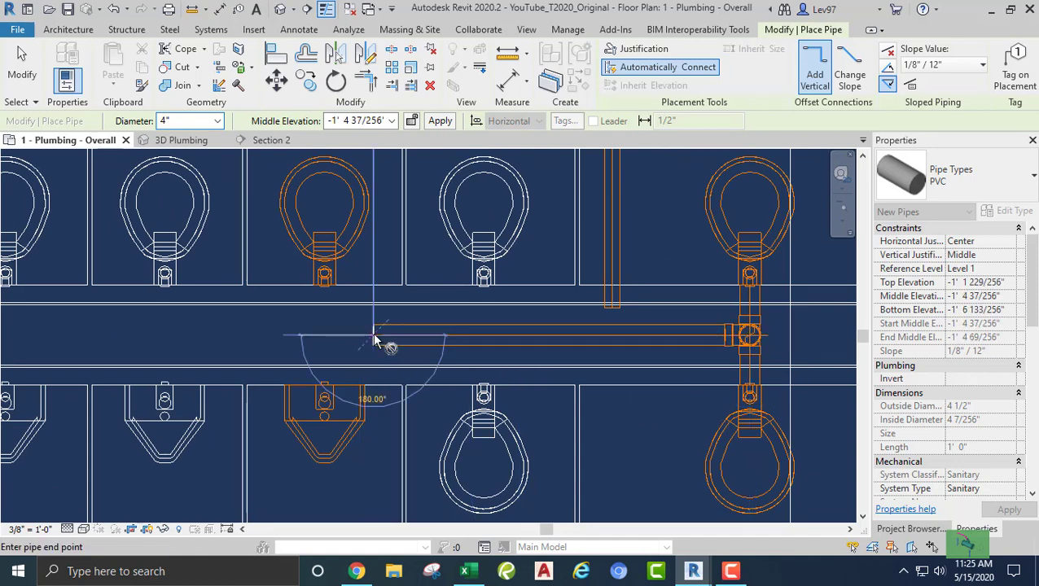
pyautogui.press('Escape')
pyautogui.press('Escape')
# Convert the elbow at the base of the vertical drop into a tee opening away from the horizontal run.
pyautogui.moveTo(570, 318); pyautogui.dragTo(418, 366, button='middle')
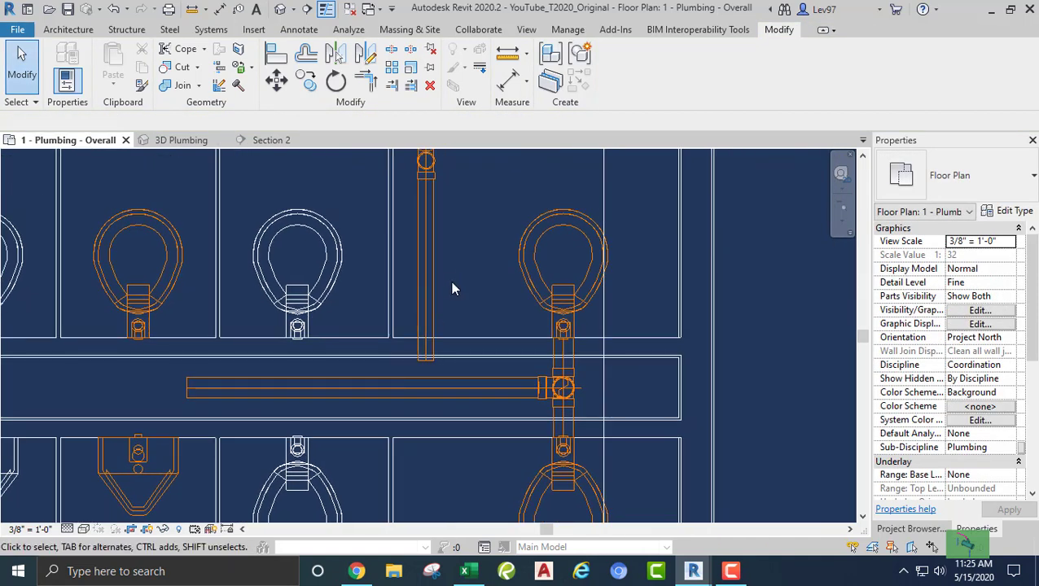
pyautogui.scroll(-2, 453, 287)
pyautogui.click(181, 140)
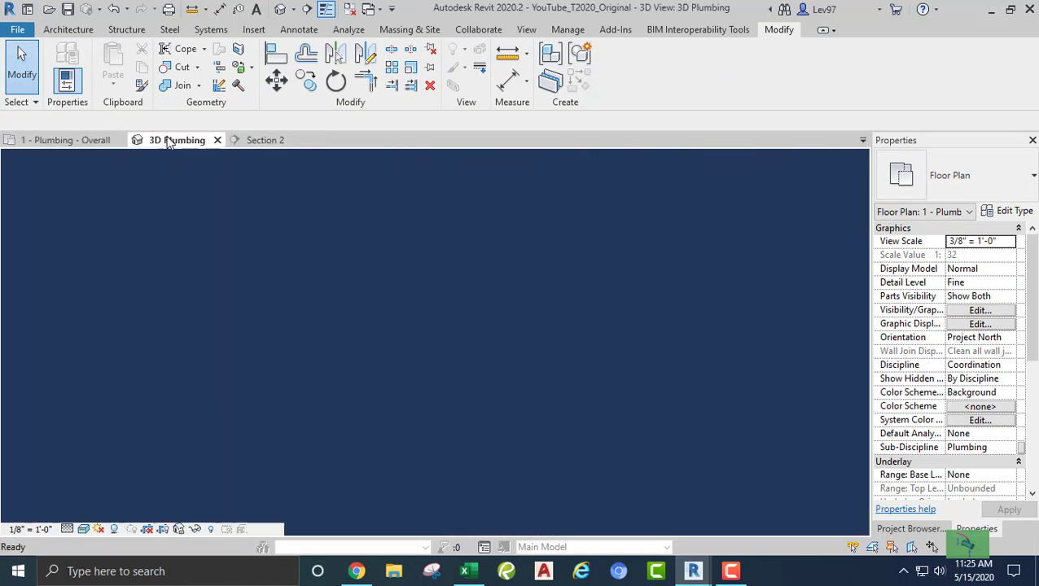
pyautogui.click(463, 411)
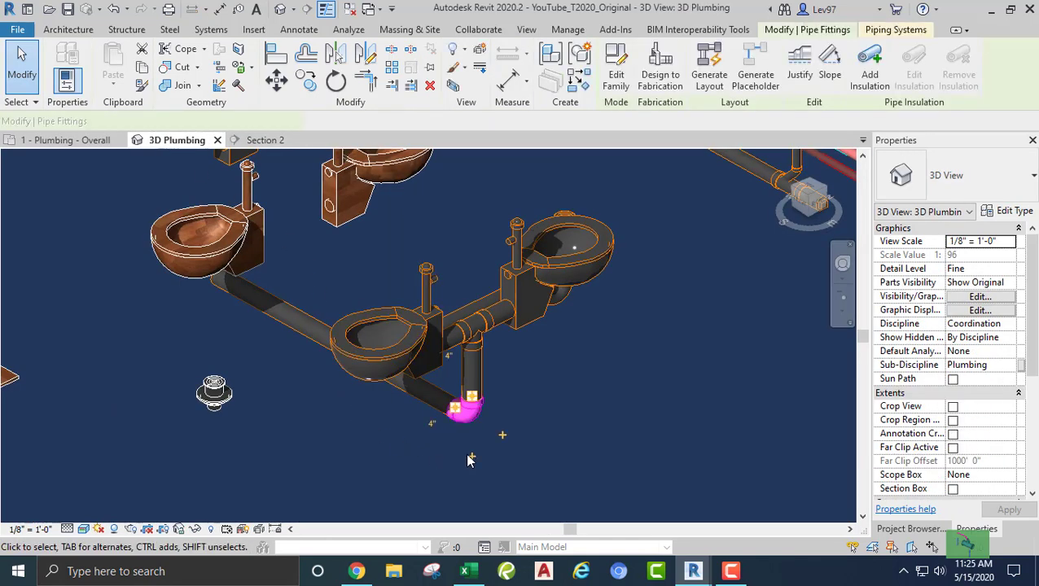
pyautogui.click(52, 141)
pyautogui.scroll(3, 544, 337)
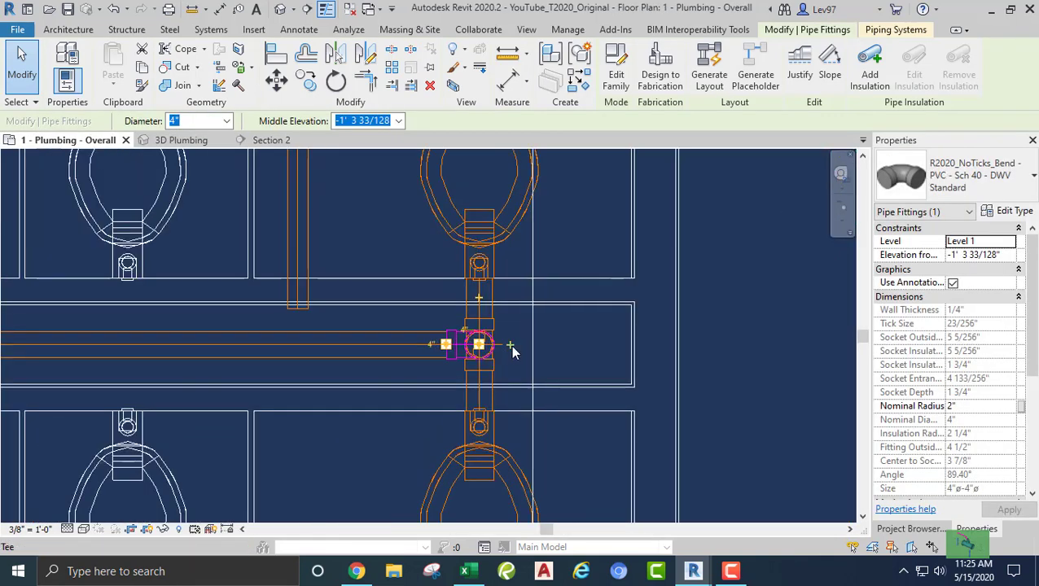
pyautogui.press('Escape')
pyautogui.click(501, 355)
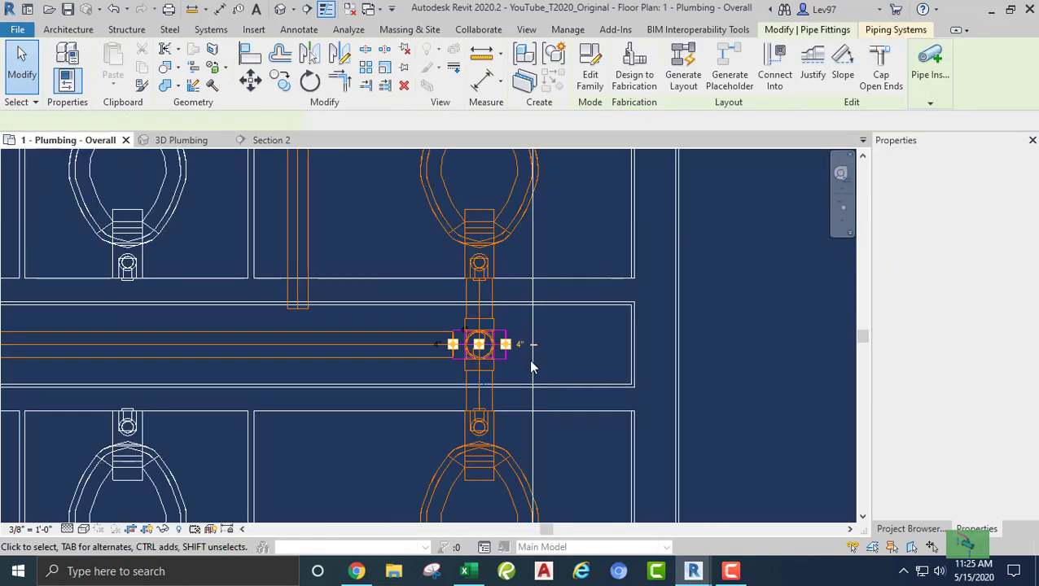
# Draw a 4" PVC stub about 9" long from the tee's open side, sloping up 1/8" / 12", and cap its open end.
pyautogui.rightClick(507, 348)
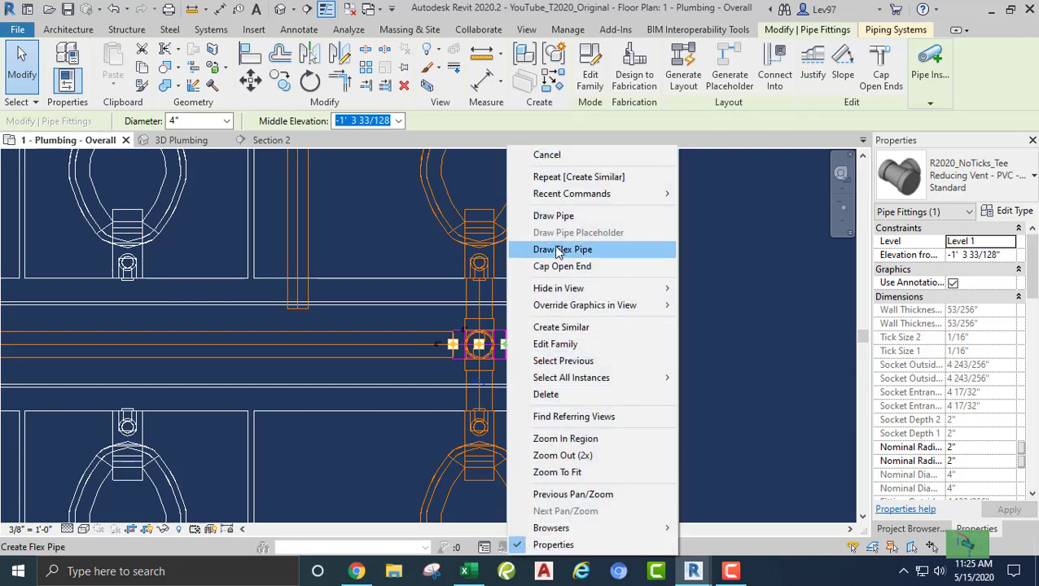
pyautogui.click(554, 215)
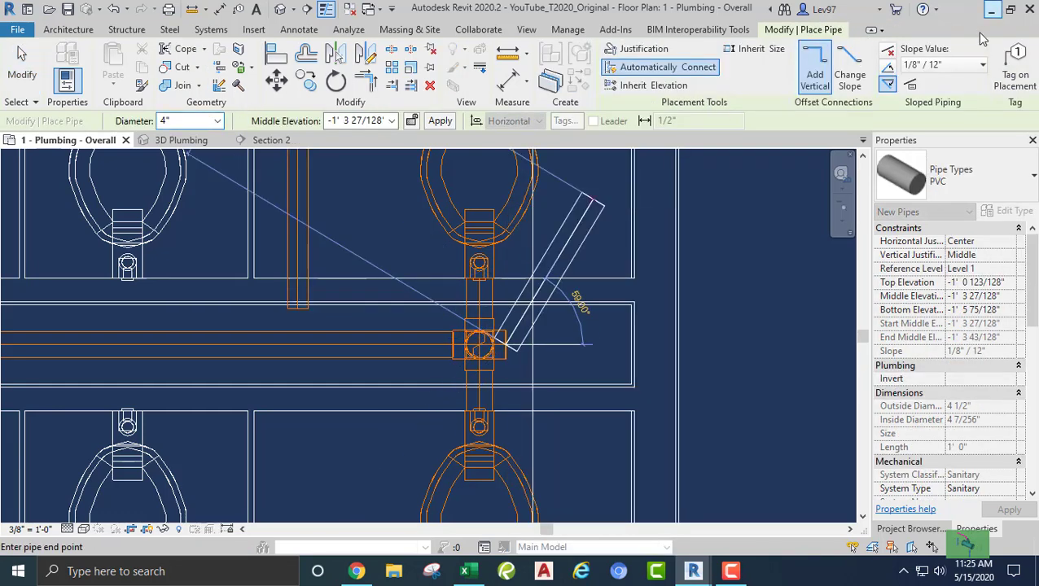
pyautogui.click(887, 69)
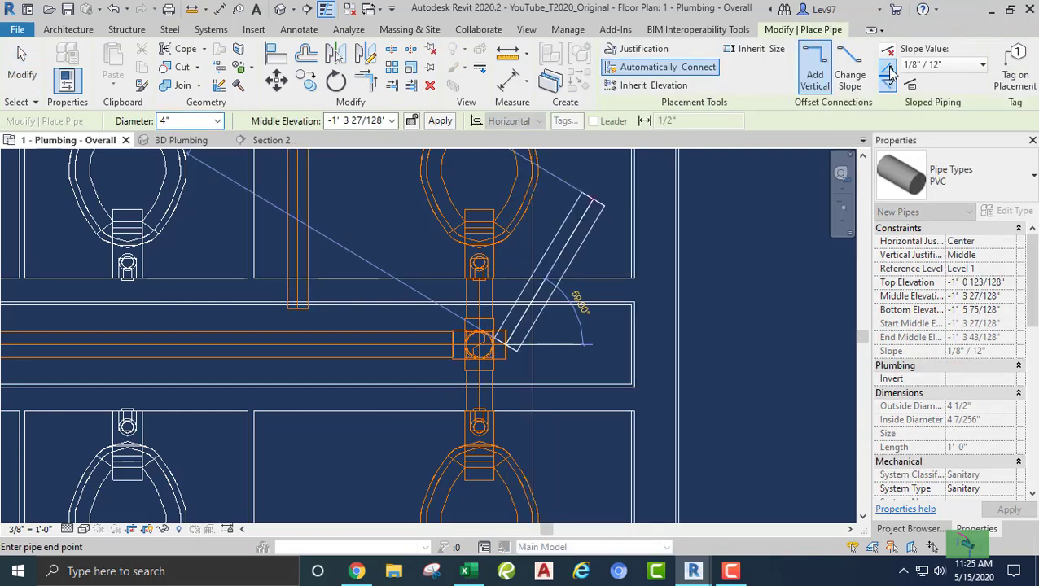
pyautogui.click(558, 345)
pyautogui.press('Escape')
pyautogui.press('Escape')
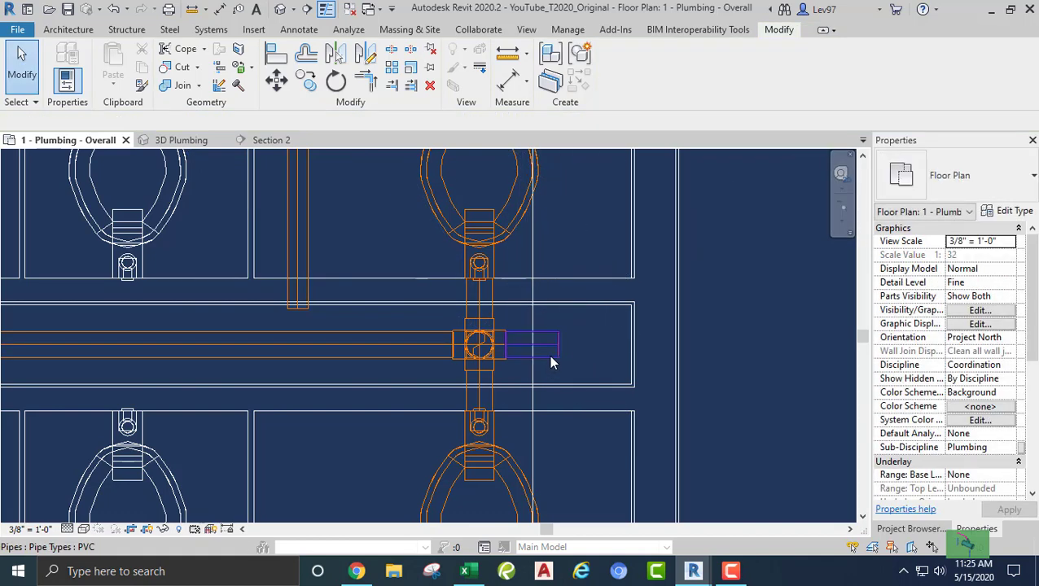
pyautogui.click(549, 355)
pyautogui.click(712, 72)
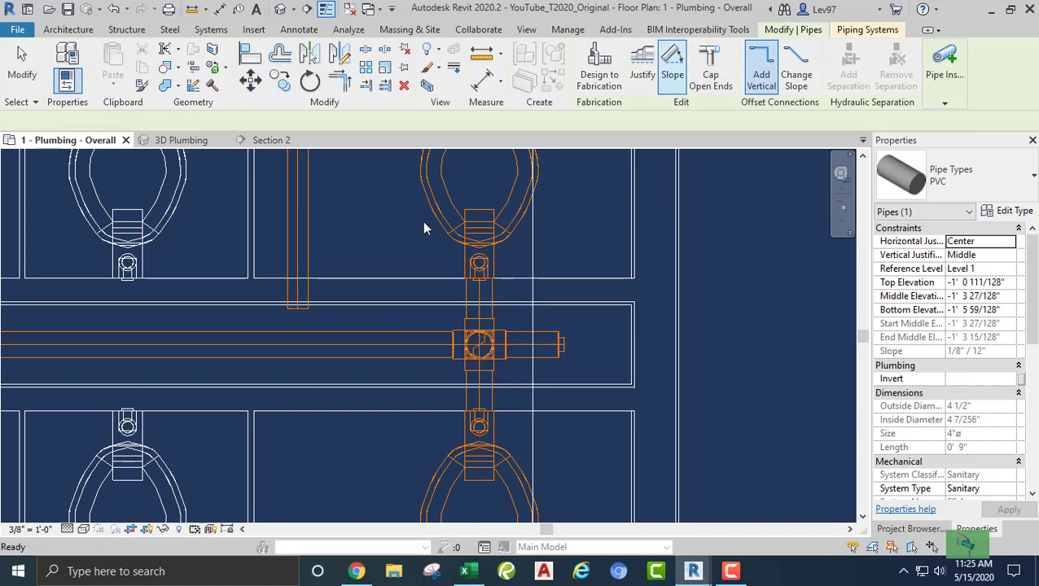
# Check the fixture units in the properties of the sloped 4" main in the chase.
pyautogui.click(256, 351)
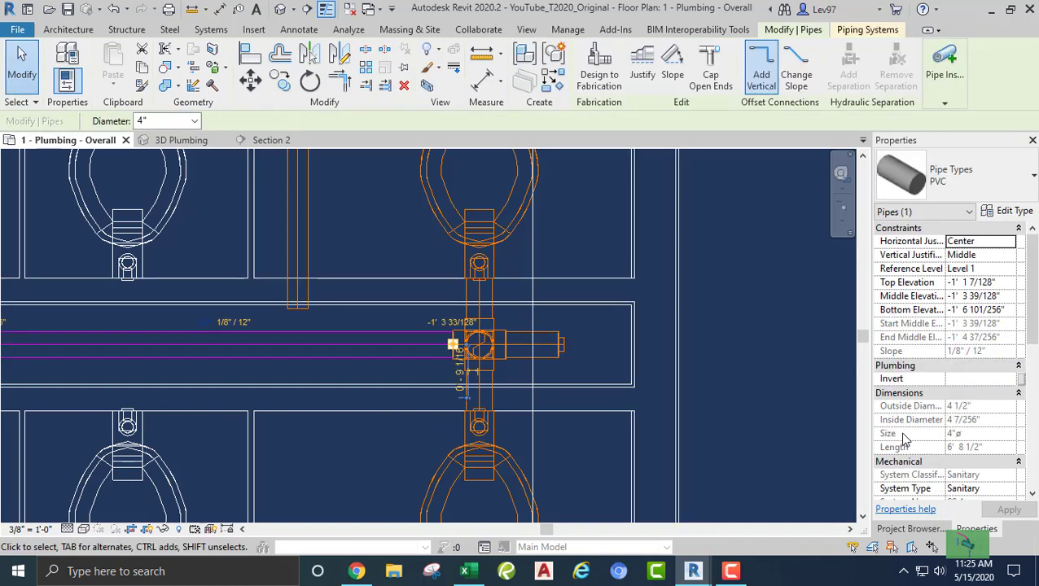
pyautogui.scroll(-6, 924, 431)
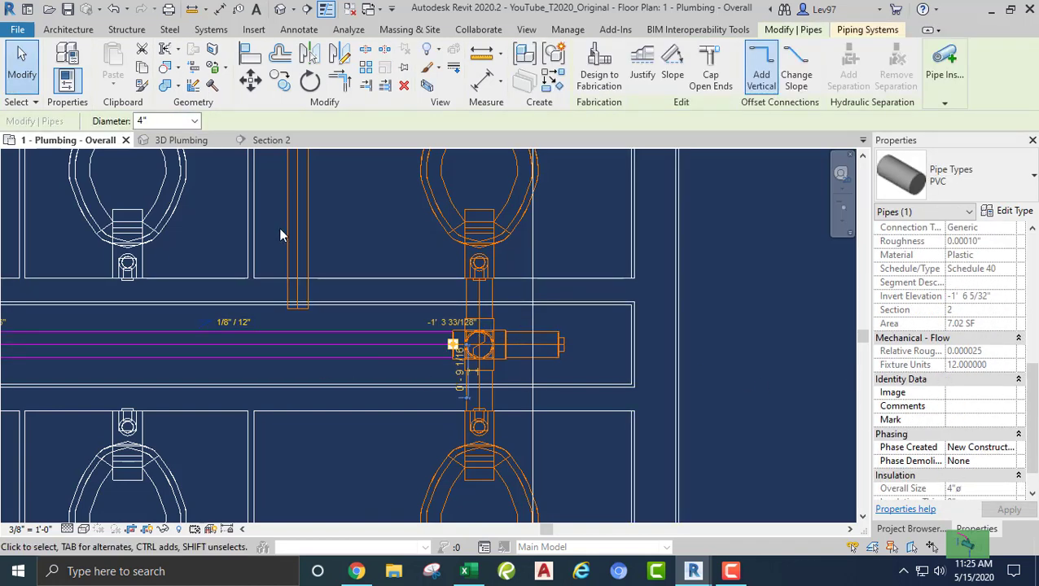
pyautogui.click(377, 202)
# Move the Section 2 line in the Women's Room to between the floor drain and the end water closet.
pyautogui.moveTo(381, 255); pyautogui.dragTo(370, 349, button='middle')
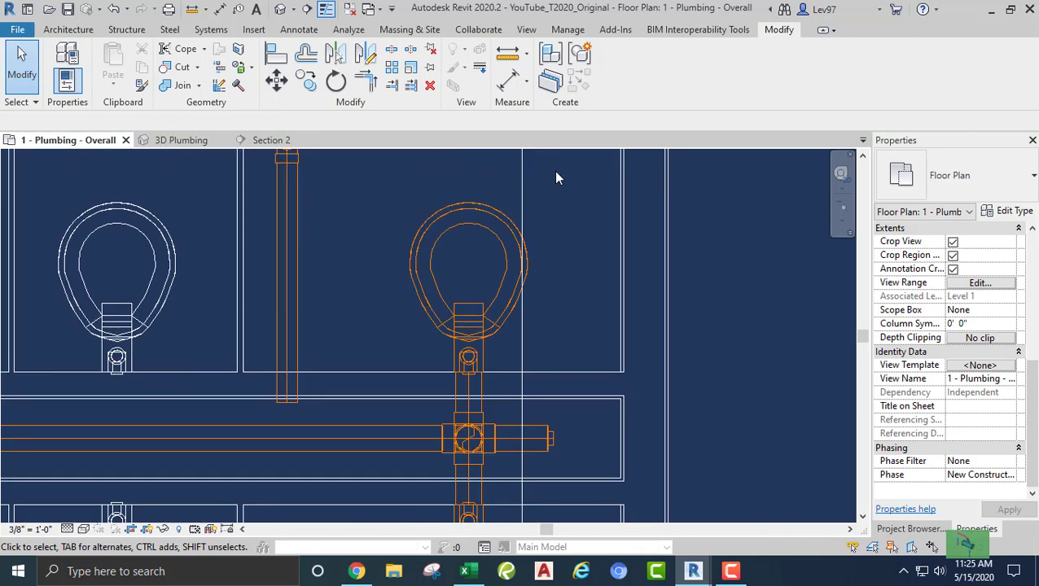
pyautogui.click(519, 191)
pyautogui.scroll(-2, 394, 207)
pyautogui.moveTo(434, 240); pyautogui.dragTo(569, 373, button='middle')
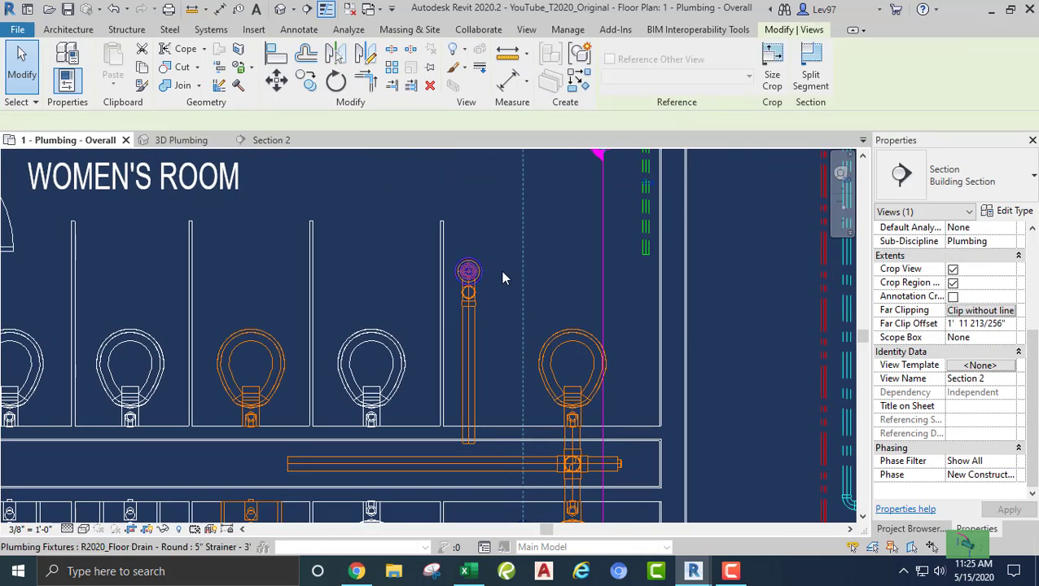
pyautogui.click(502, 279)
pyautogui.click(511, 281)
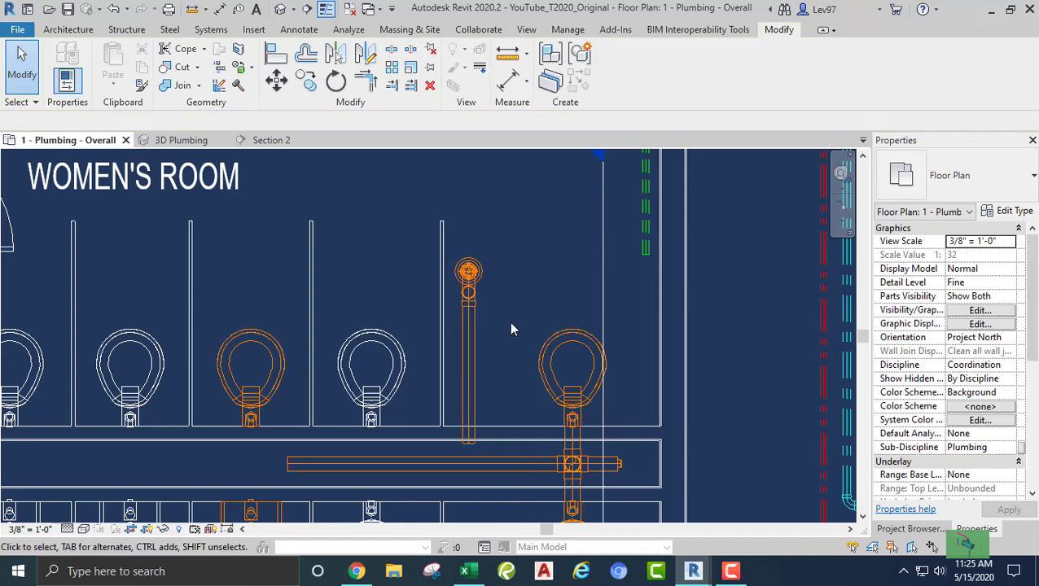
pyautogui.moveTo(513, 317); pyautogui.dragTo(524, 346, button='middle')
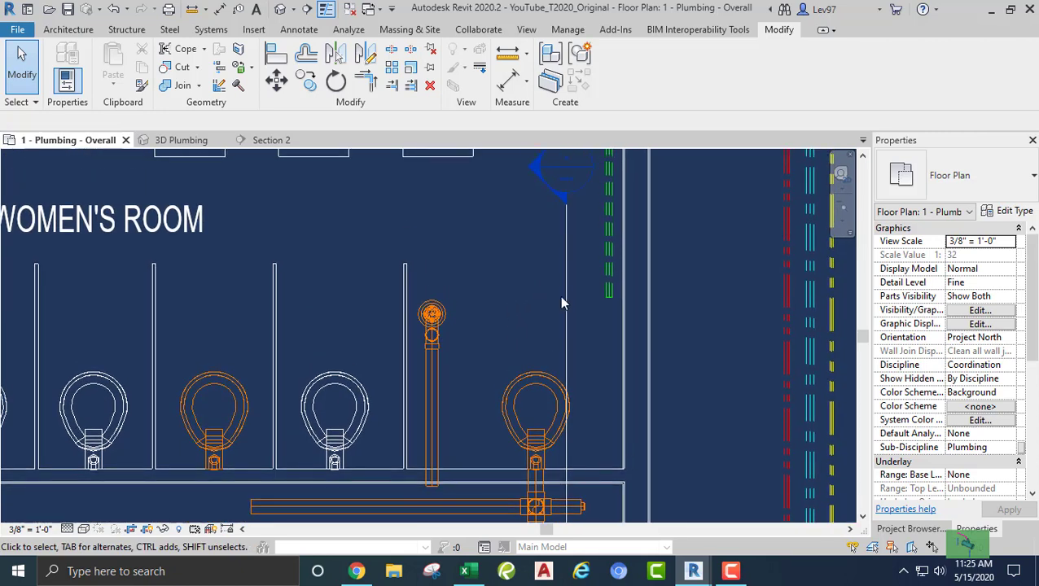
pyautogui.click(566, 311)
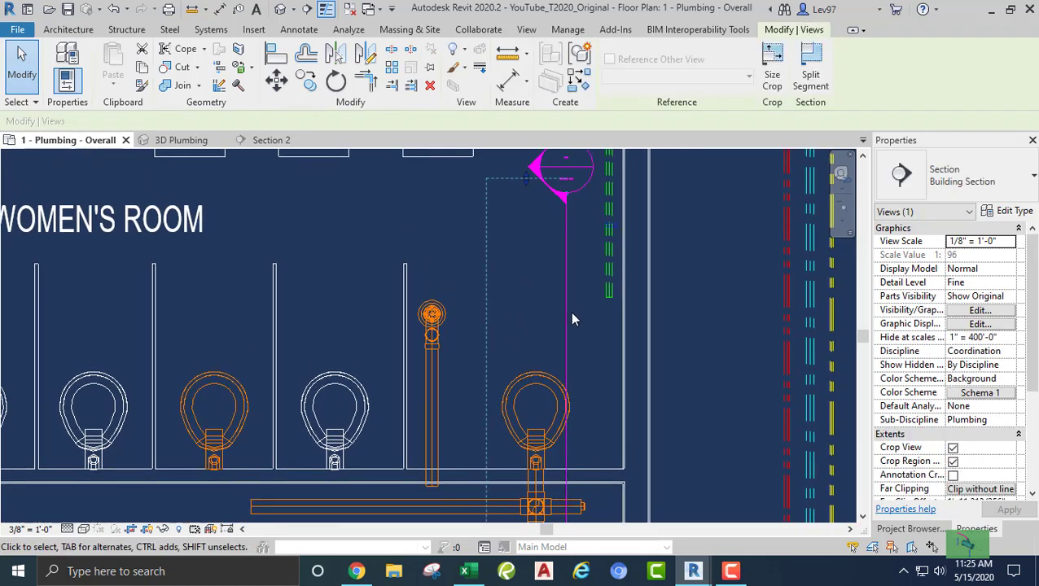
pyautogui.moveTo(563, 306); pyautogui.dragTo(452, 259)
# Reduce the section's view depth so that it reaches just past the floor drain piping.
pyautogui.moveTo(489, 350); pyautogui.dragTo(522, 230, button='middle')
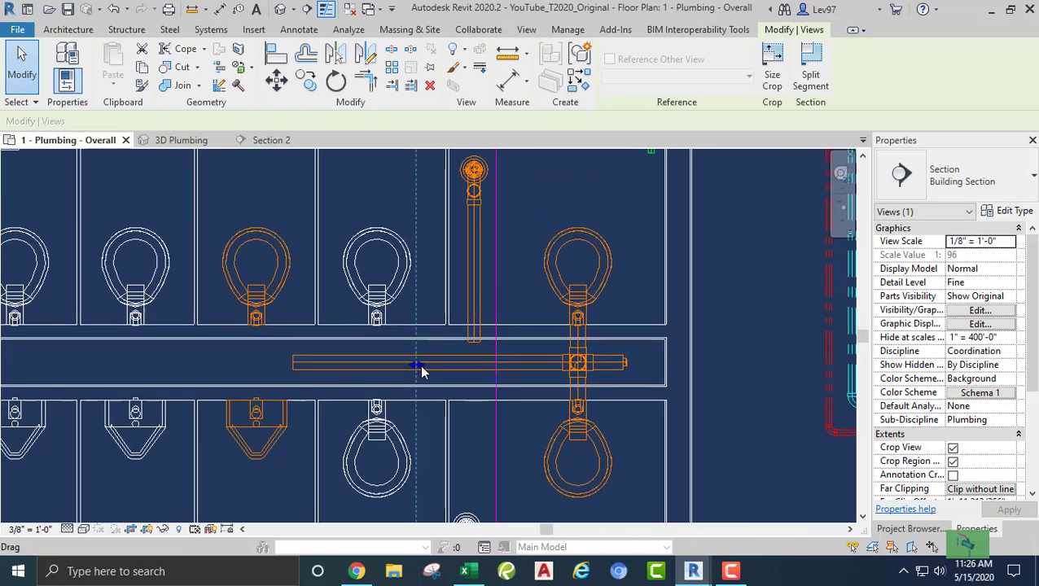
pyautogui.moveTo(421, 370); pyautogui.dragTo(445, 362)
pyautogui.click(526, 264)
pyautogui.moveTo(525, 264); pyautogui.dragTo(504, 295, button='middle')
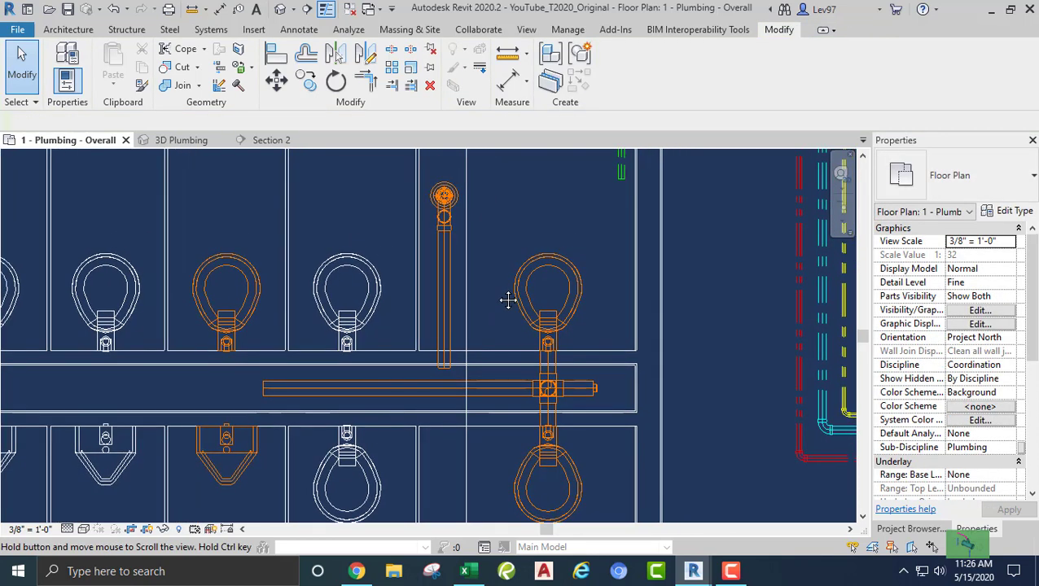
# In the Section 2 view, draw a horizontal detail line from the center of the 4" main toward the floor drain branch.
pyautogui.click(267, 142)
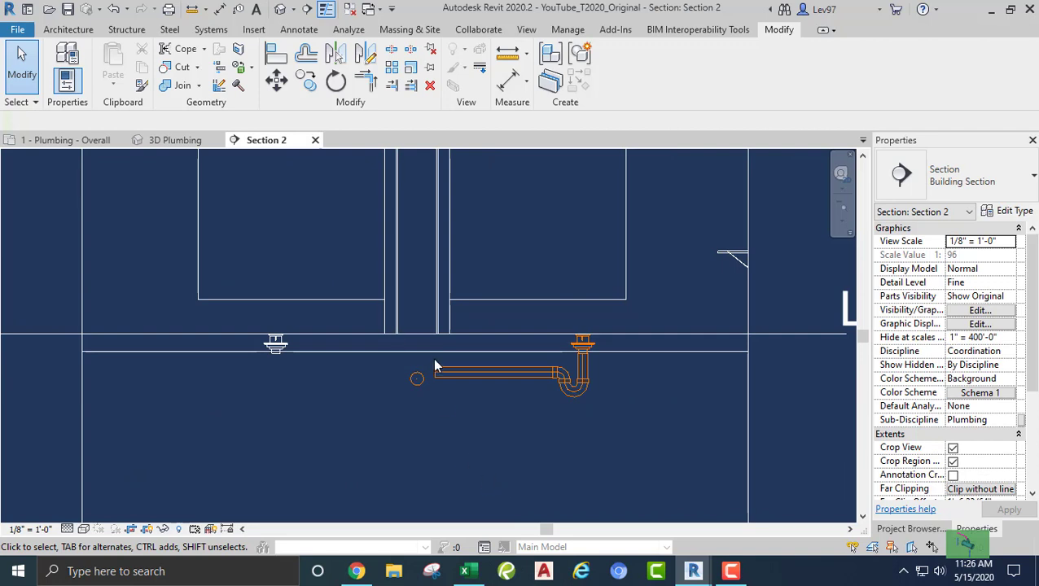
pyautogui.scroll(5, 434, 366)
pyautogui.moveTo(406, 428); pyautogui.dragTo(377, 422, button='middle')
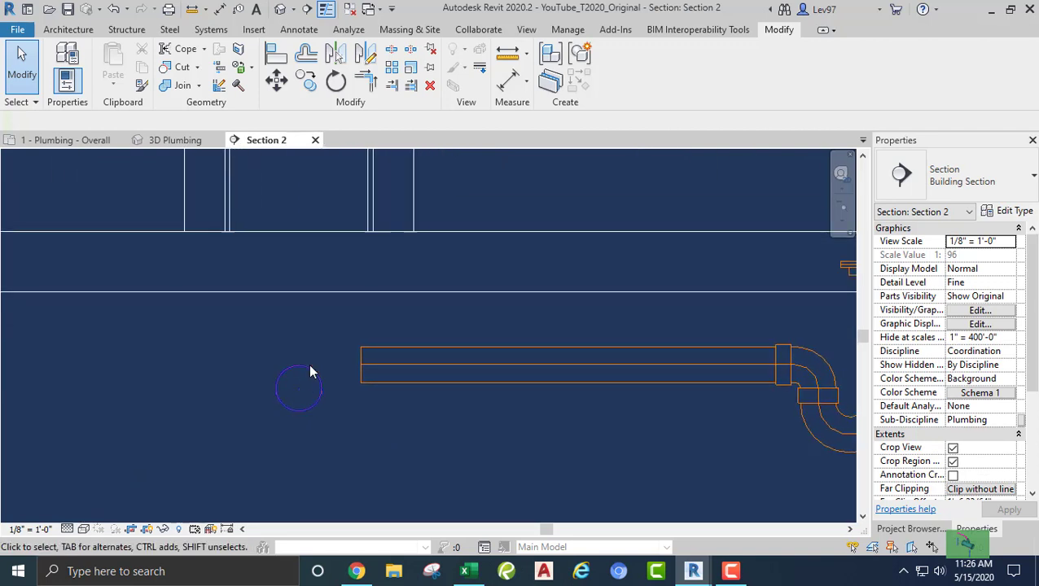
pyautogui.moveTo(457, 426); pyautogui.dragTo(555, 408, button='middle')
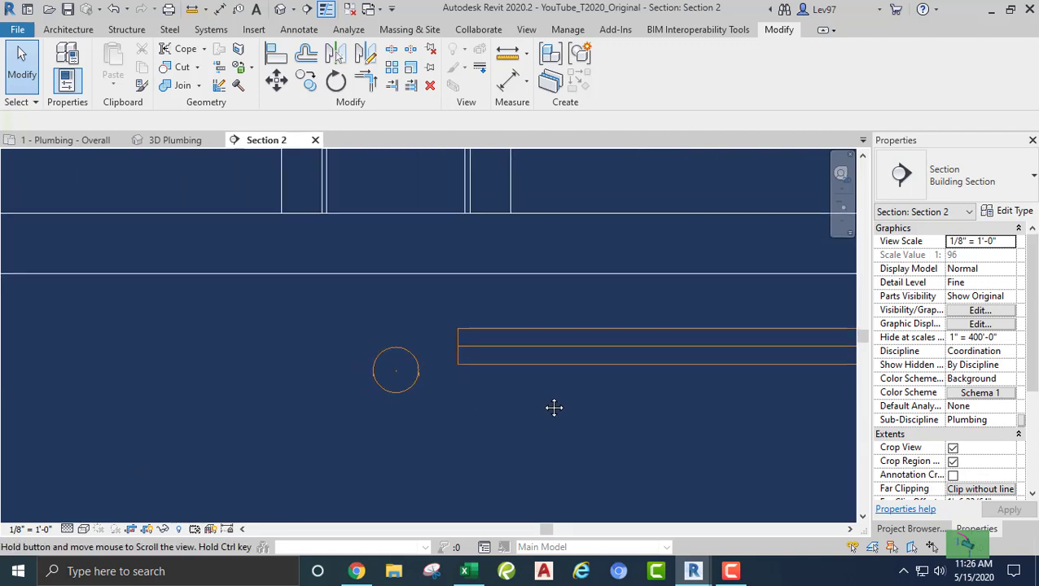
pyautogui.scroll(7, 394, 376)
pyautogui.scroll(-3, 568, 389)
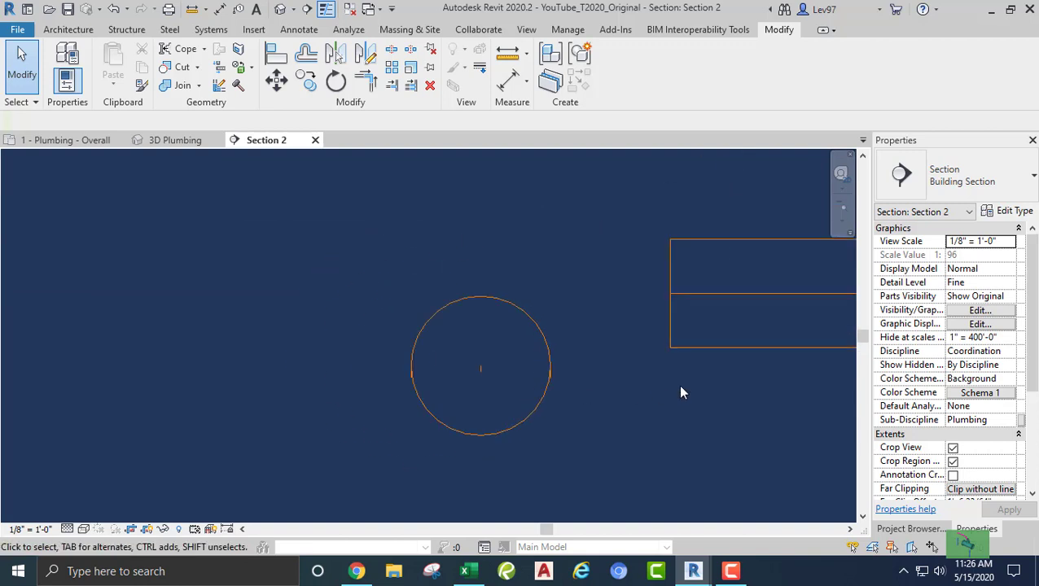
pyautogui.moveTo(682, 394); pyautogui.dragTo(526, 411, button='middle')
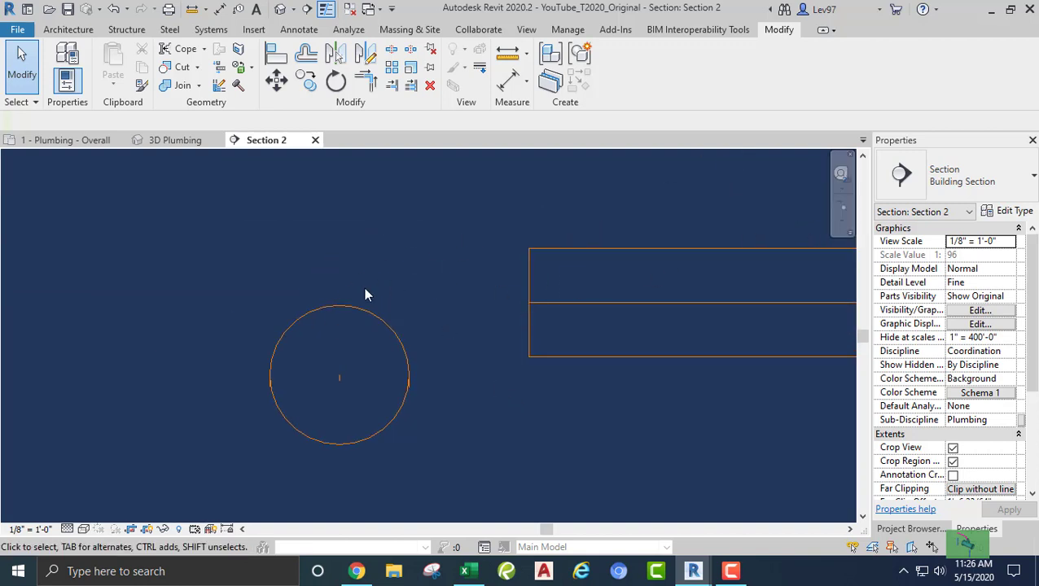
pyautogui.scroll(4, 399, 363)
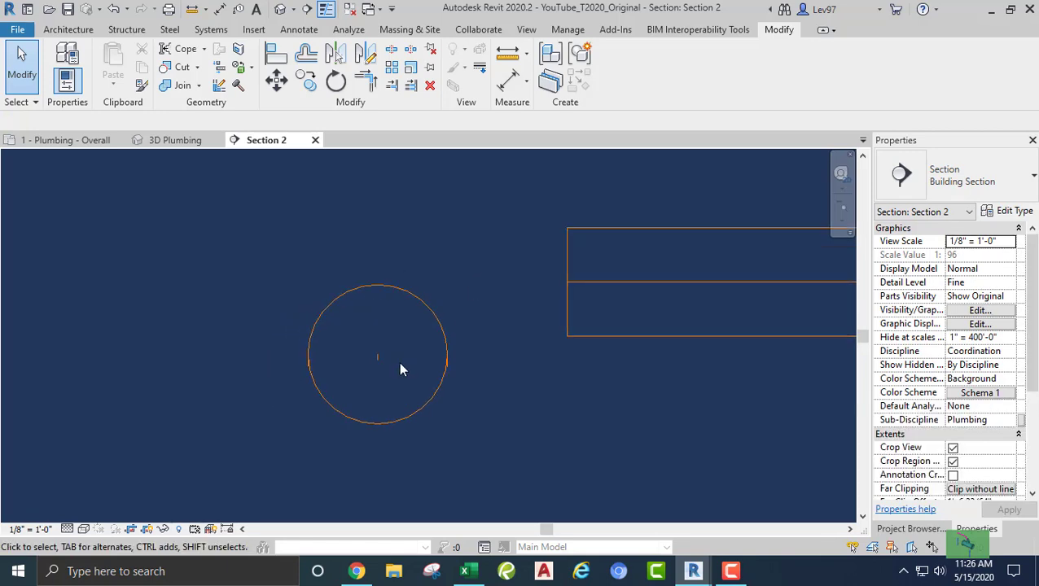
pyautogui.press('d')
pyautogui.press('l')
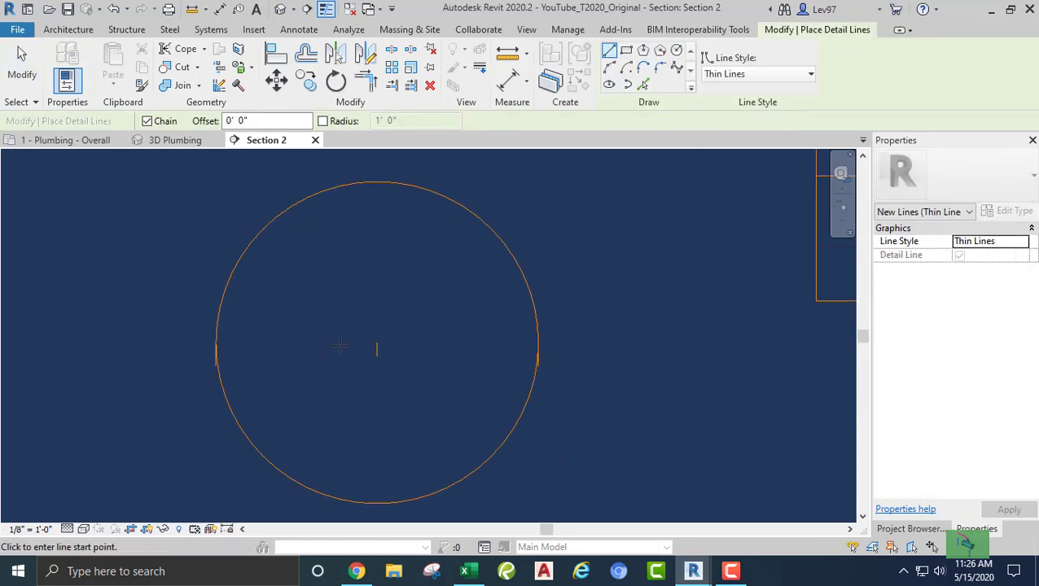
pyautogui.click(375, 349)
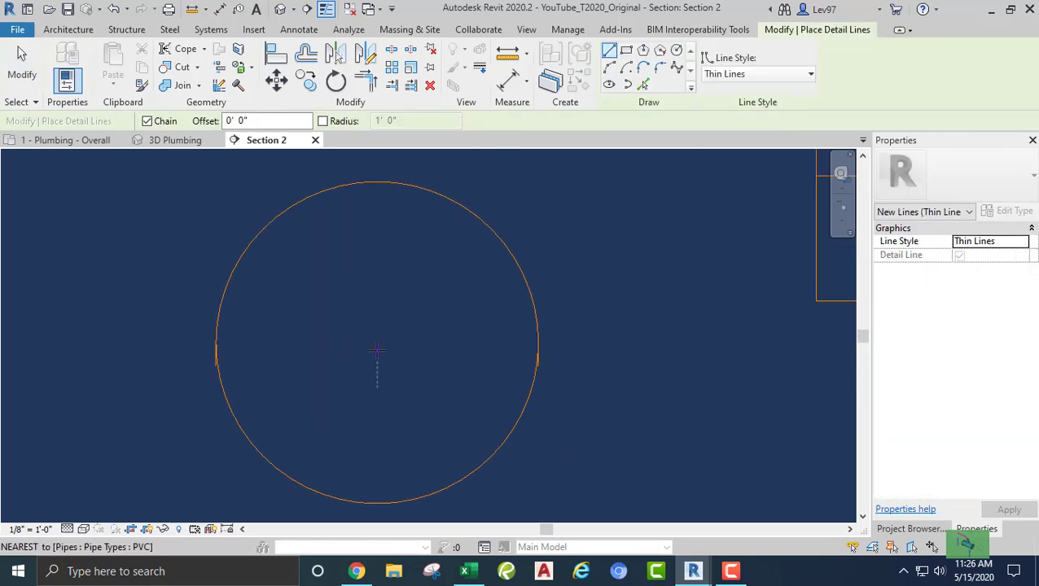
pyautogui.click(785, 351)
pyautogui.press('Escape')
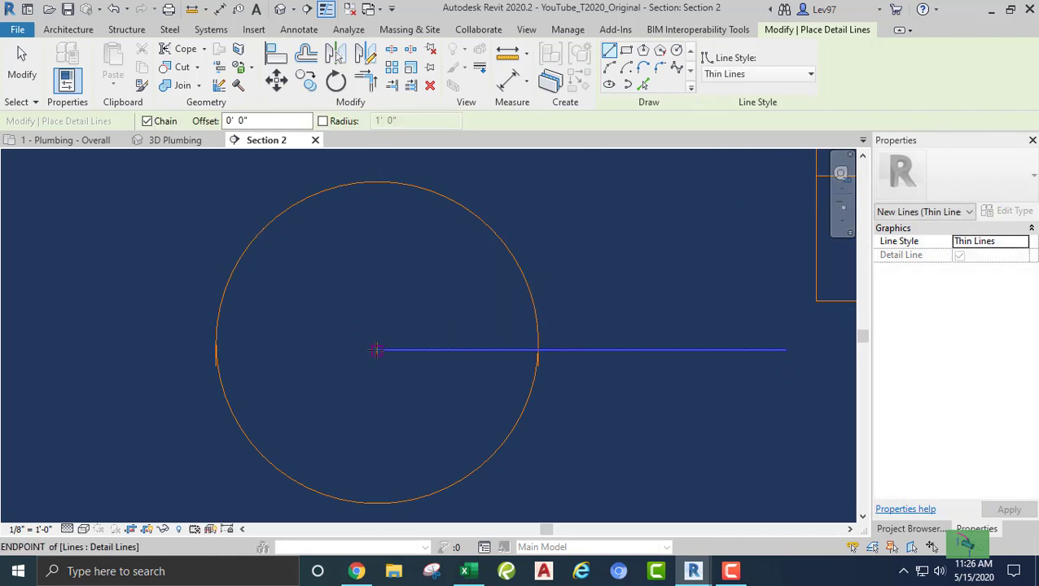
# Draw a vertical detail line straight up from the center of the 4" main to above the branch pipe's level.
pyautogui.click(375, 350)
pyautogui.scroll(-3, 375, 287)
pyautogui.moveTo(375, 287); pyautogui.dragTo(394, 404, button='middle')
pyautogui.scroll(1, 394, 273)
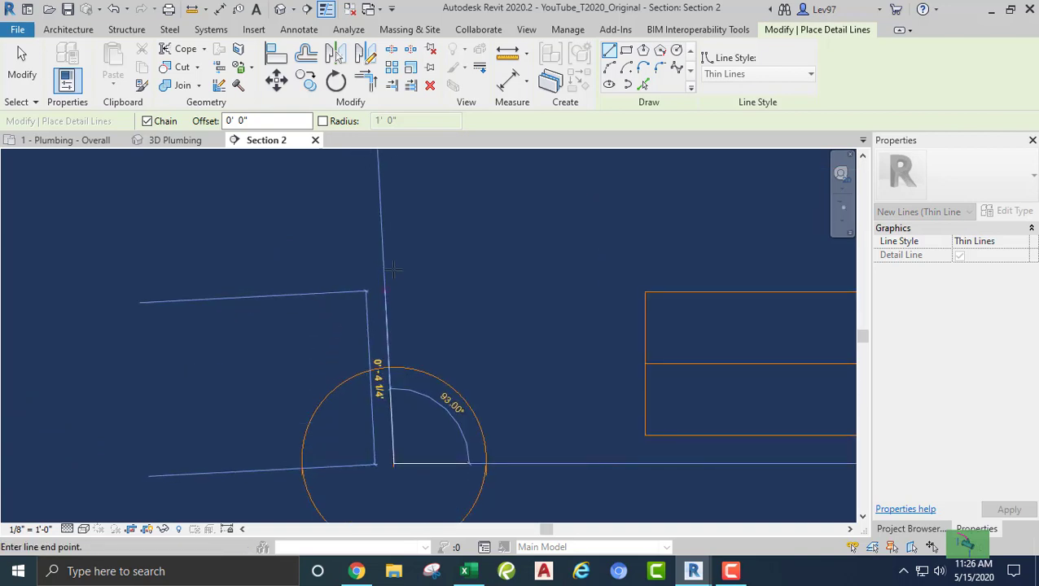
pyautogui.click(393, 206)
pyautogui.press('Escape')
pyautogui.press('Escape')
pyautogui.moveTo(330, 222); pyautogui.dragTo(353, 271, button='middle')
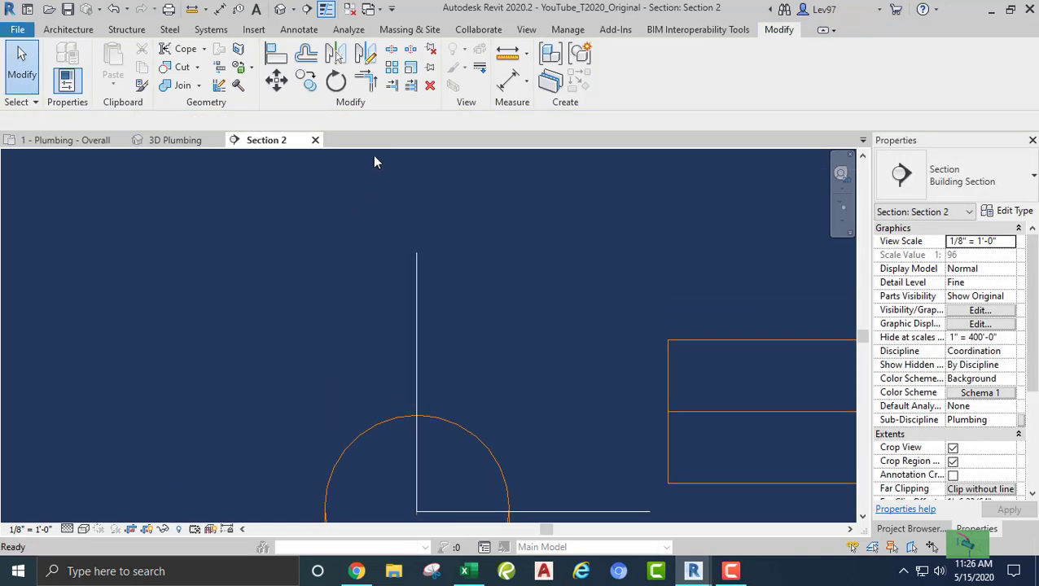
# Extend the 3" floor drain branch pipe to the vertical detail line over the main's center.
pyautogui.click(391, 85)
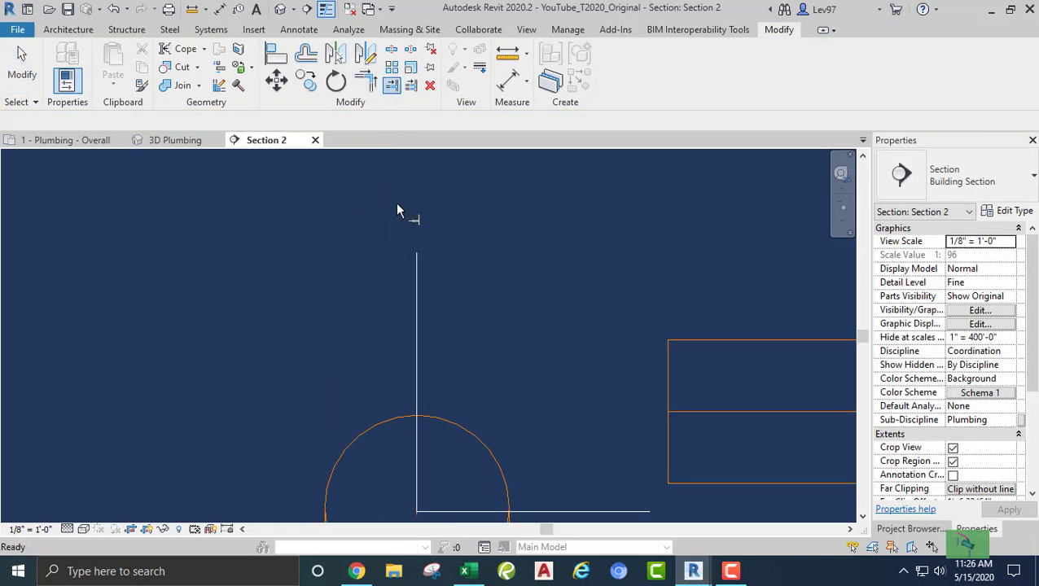
pyautogui.click(417, 285)
pyautogui.click(711, 342)
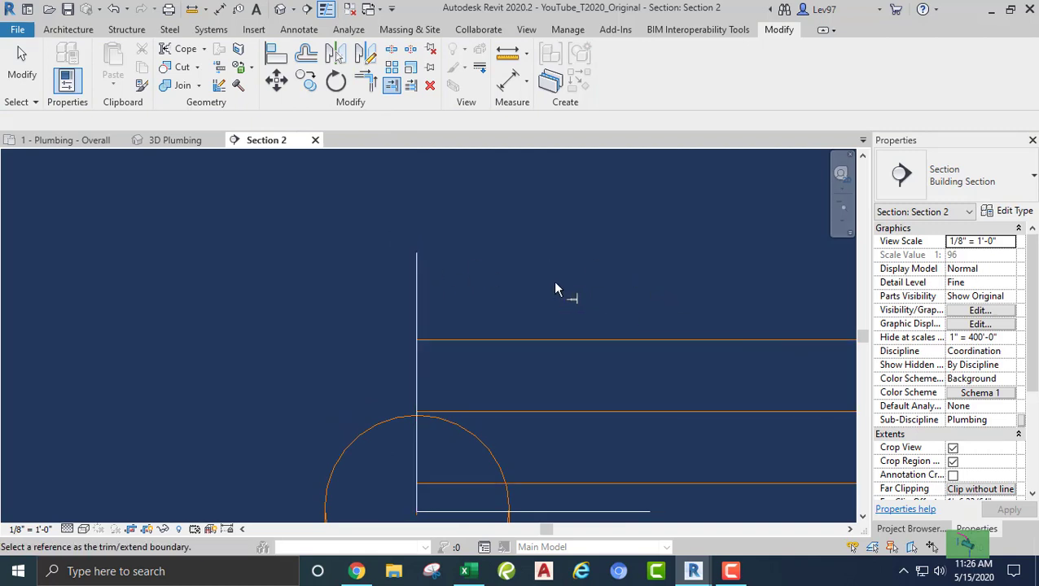
pyautogui.scroll(-3, 575, 286)
pyautogui.moveTo(710, 260); pyautogui.dragTo(522, 287, button='middle')
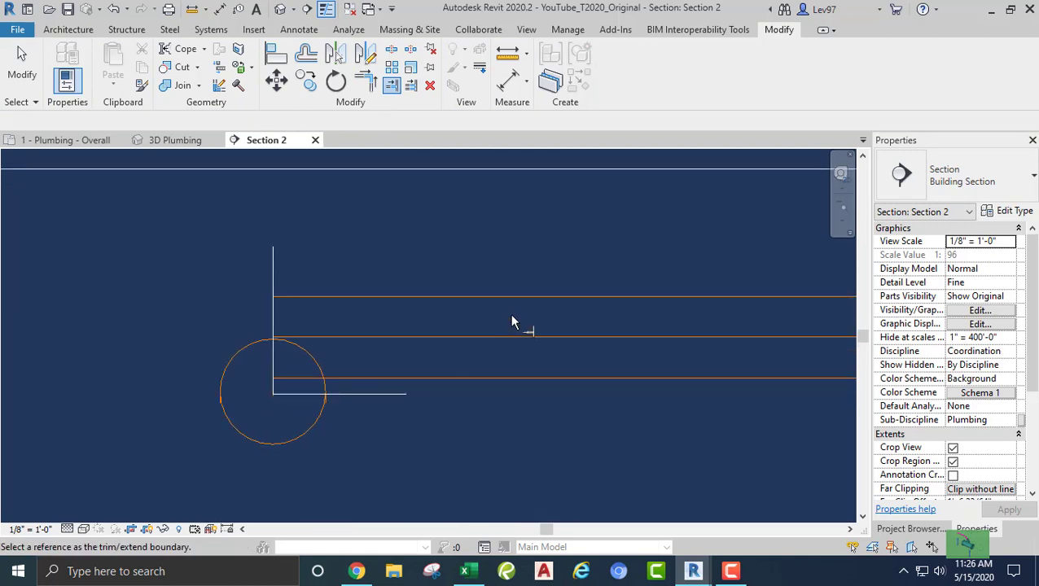
pyautogui.press('Escape')
# Nudge the 3" floor drain branch pipe down until its centerline meets the horizontal detail line at the 4" main's center.
pyautogui.click(552, 304)
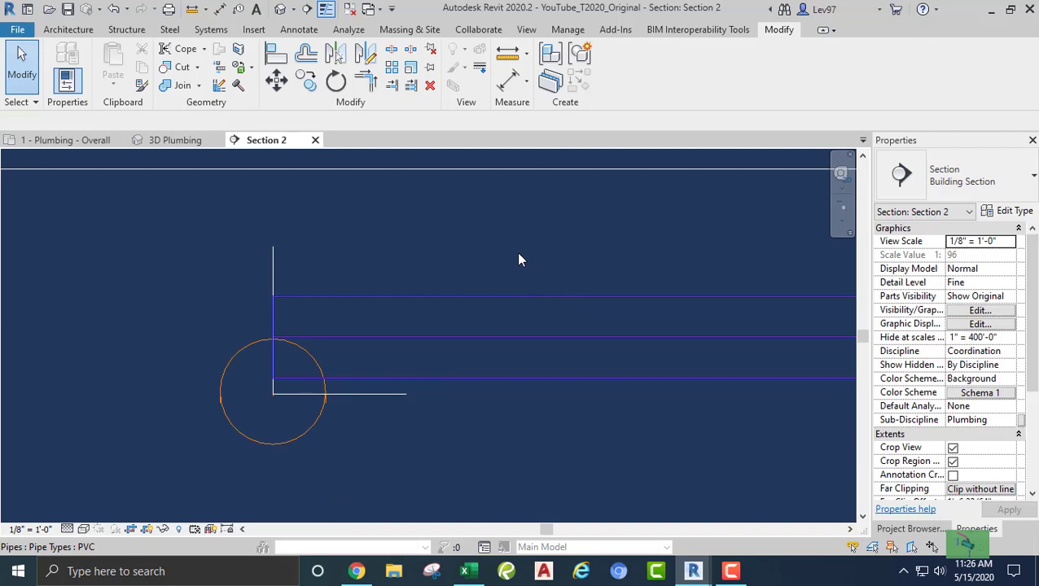
pyautogui.press('Down')
pyautogui.press('Down')
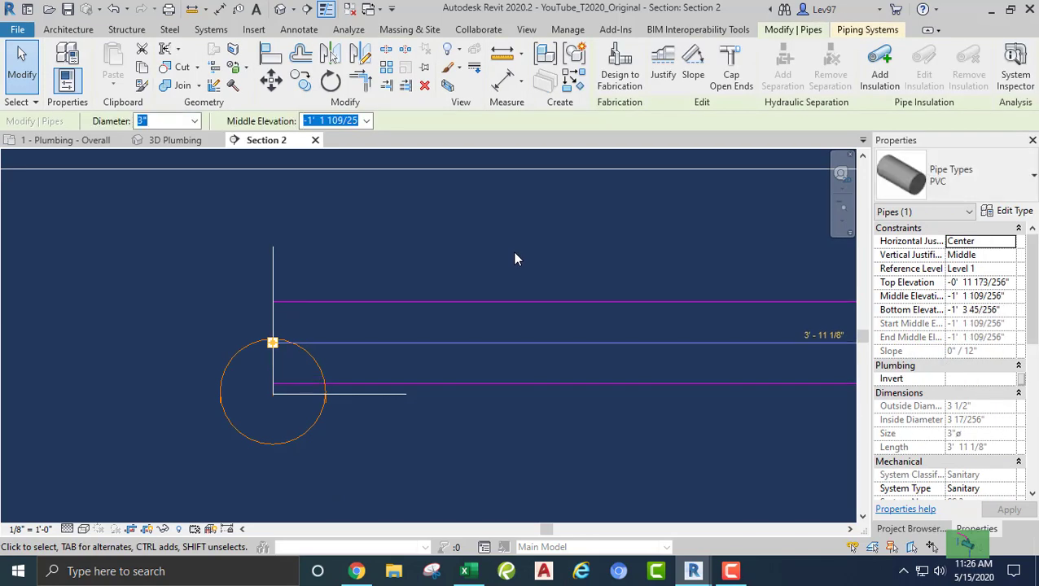
pyautogui.press('Down')
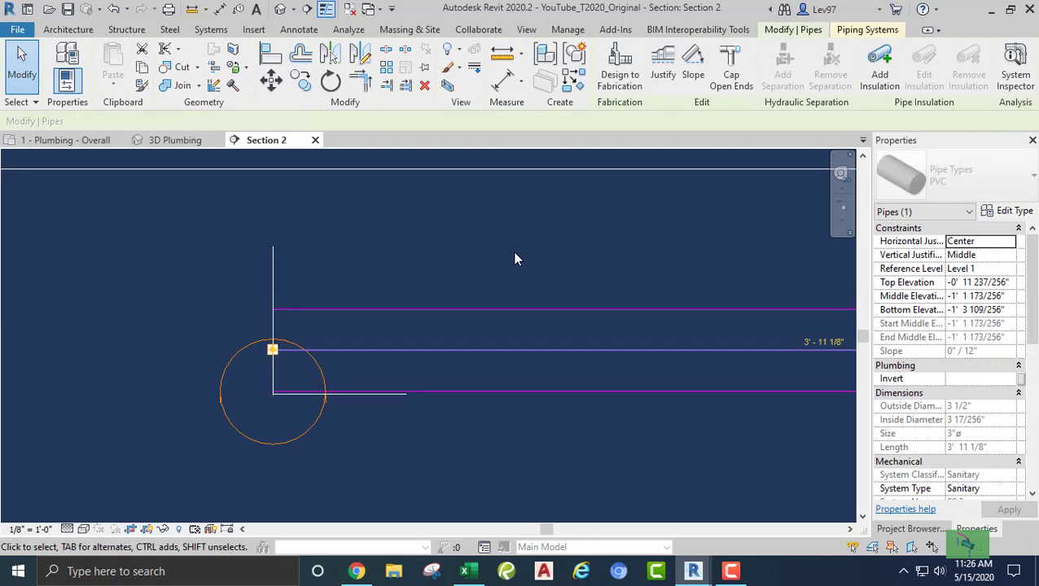
pyautogui.press('Down')
pyautogui.press('Down')
pyautogui.press('Down')
pyautogui.press('Down')
pyautogui.press('Down')
pyautogui.press('Down')
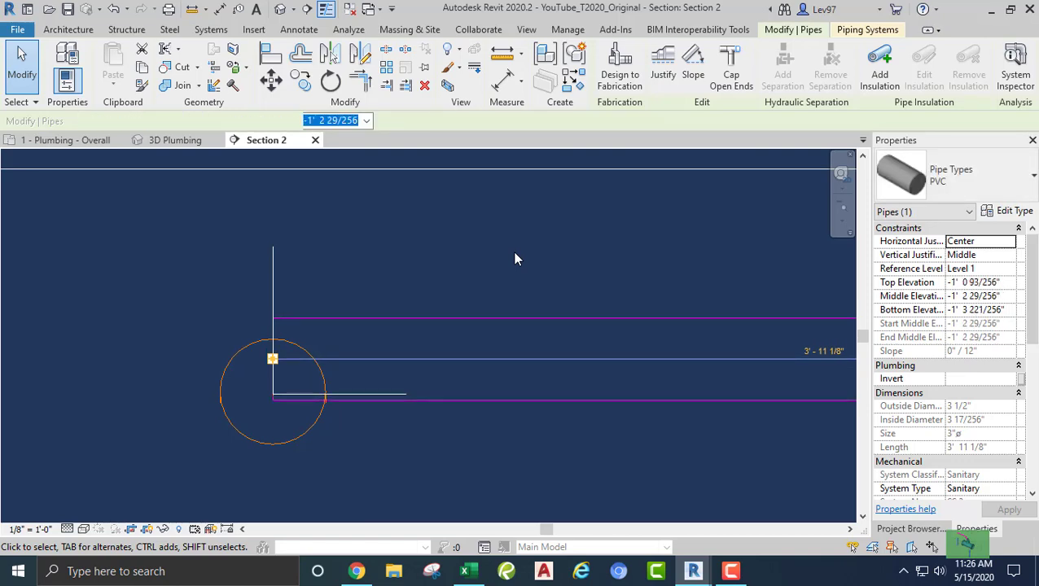
pyautogui.press('Down')
pyautogui.press('Down')
pyautogui.press('Down')
pyautogui.press('Down')
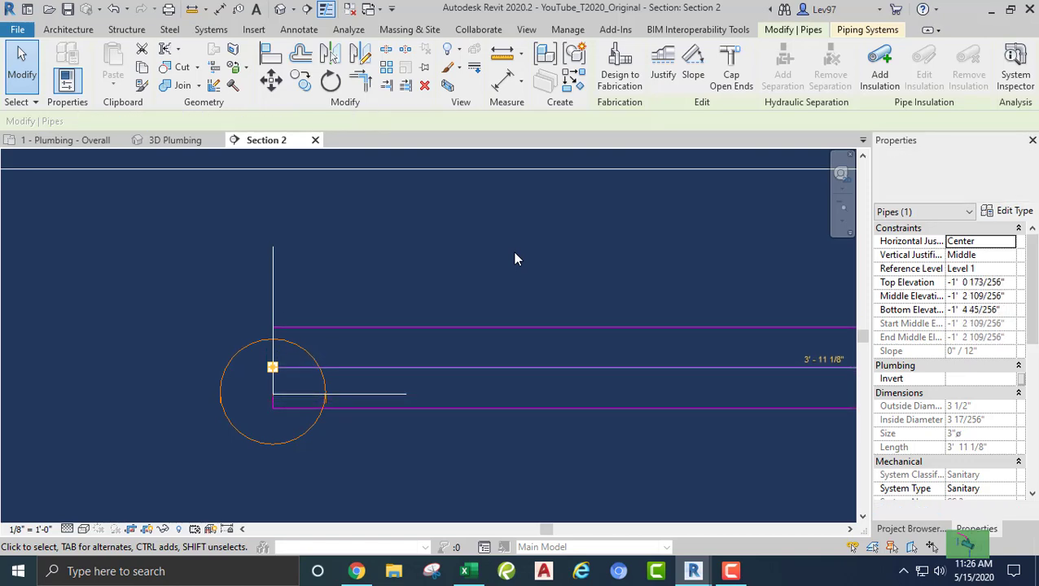
pyautogui.press('Down')
pyautogui.press('Down')
pyautogui.press('Down')
pyautogui.press('Down')
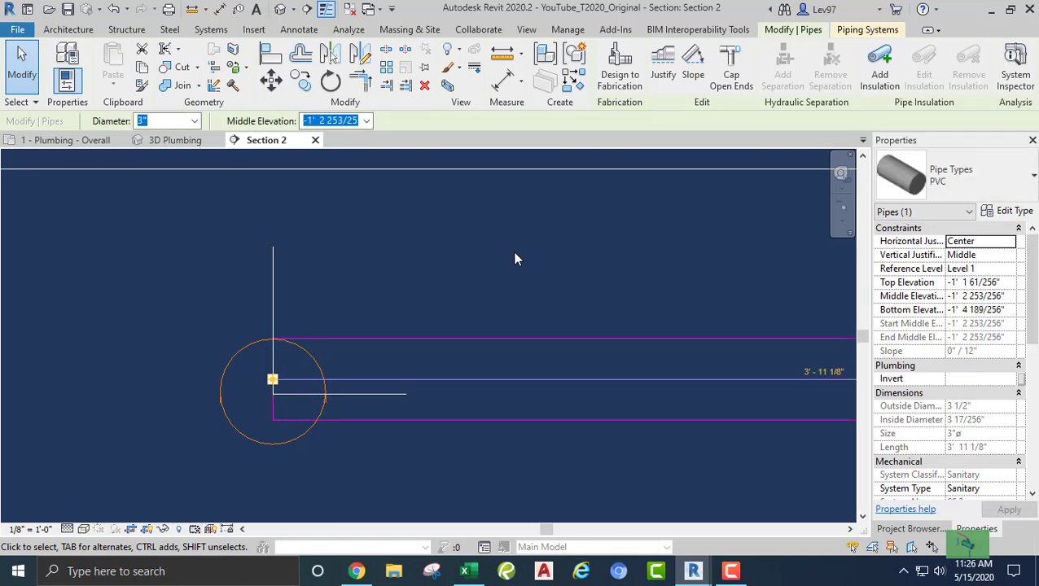
pyautogui.press('Down')
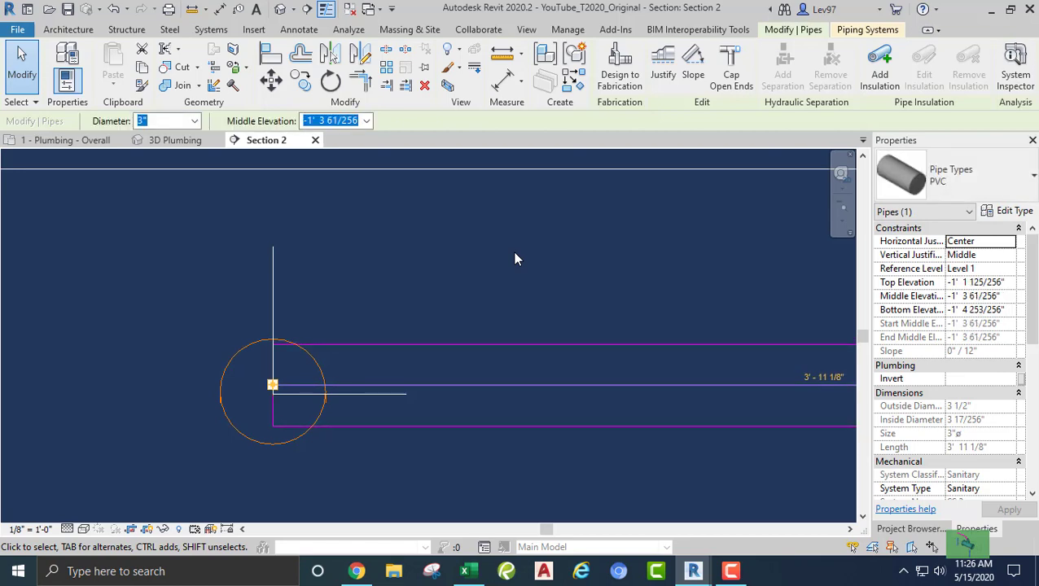
pyautogui.press('Down')
pyautogui.press('Down')
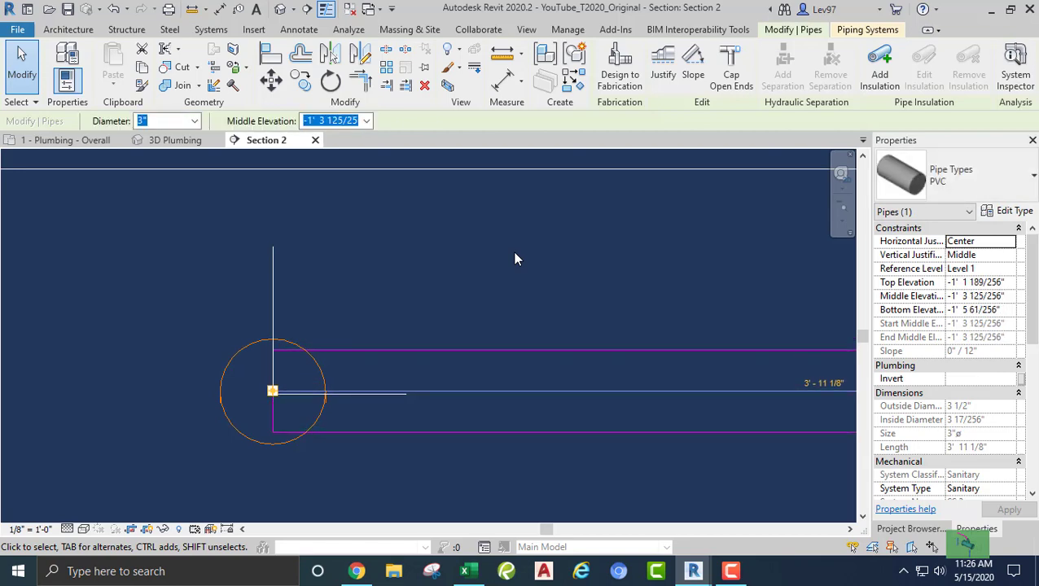
pyautogui.press('Down')
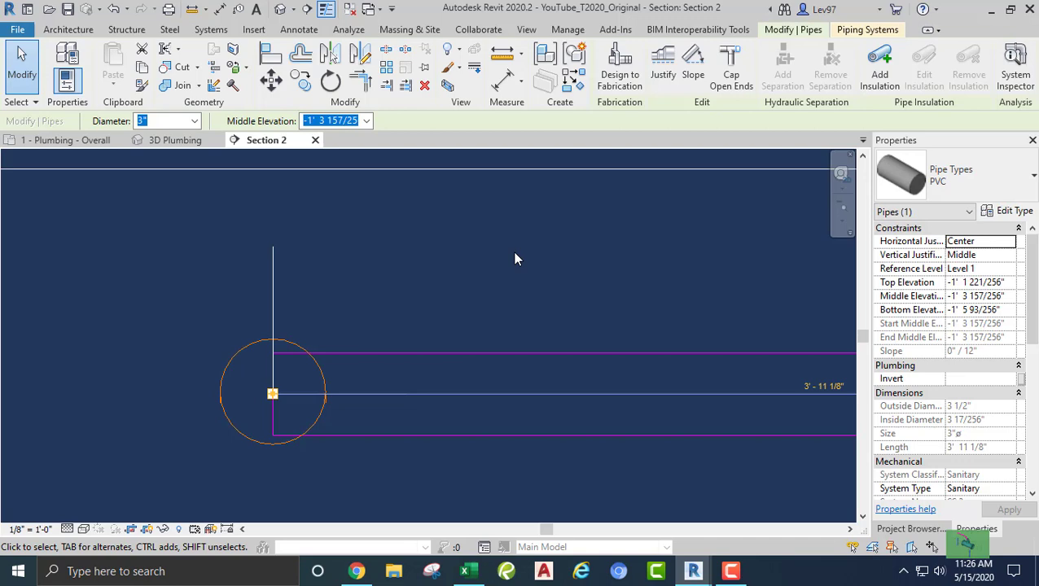
pyautogui.press('Escape')
# Shift the vertical detail line clear of the main toward the floor drain, and delete the horizontal detail line.
pyautogui.click(273, 276)
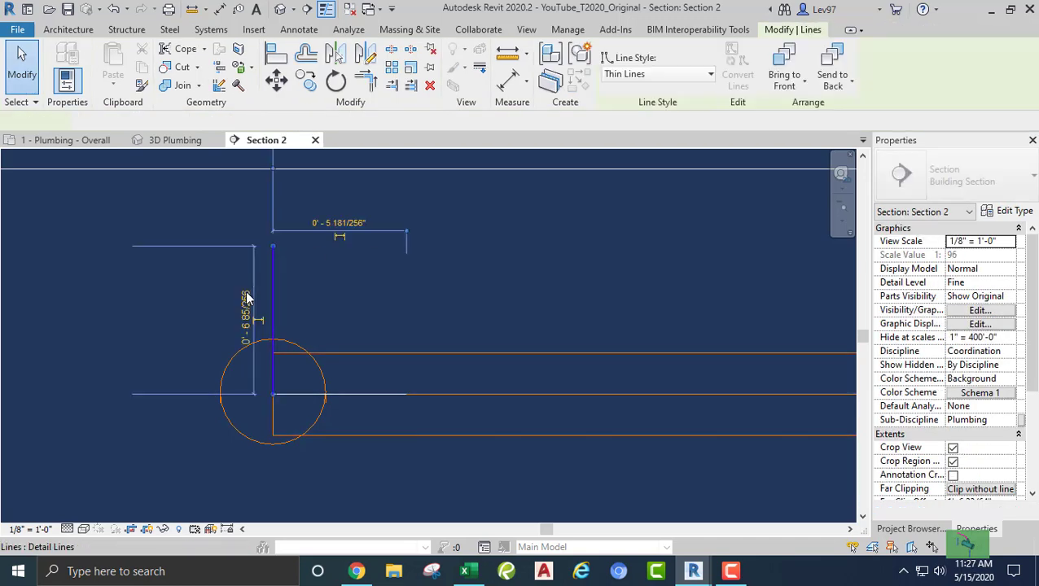
pyautogui.moveTo(275, 275); pyautogui.dragTo(420, 273)
pyautogui.click(445, 304)
pyautogui.moveTo(215, 284); pyautogui.dragTo(448, 421)
pyautogui.press('Delete')
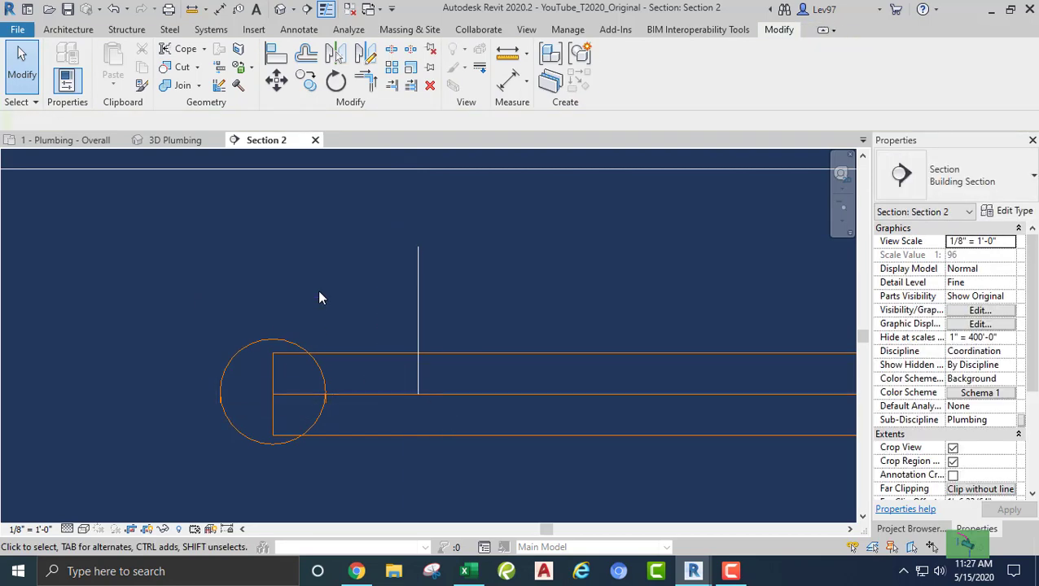
# Trim the floor drain branch pipe back to the vertical detail line, and delete that line.
pyautogui.click(393, 87)
pyautogui.click(466, 361)
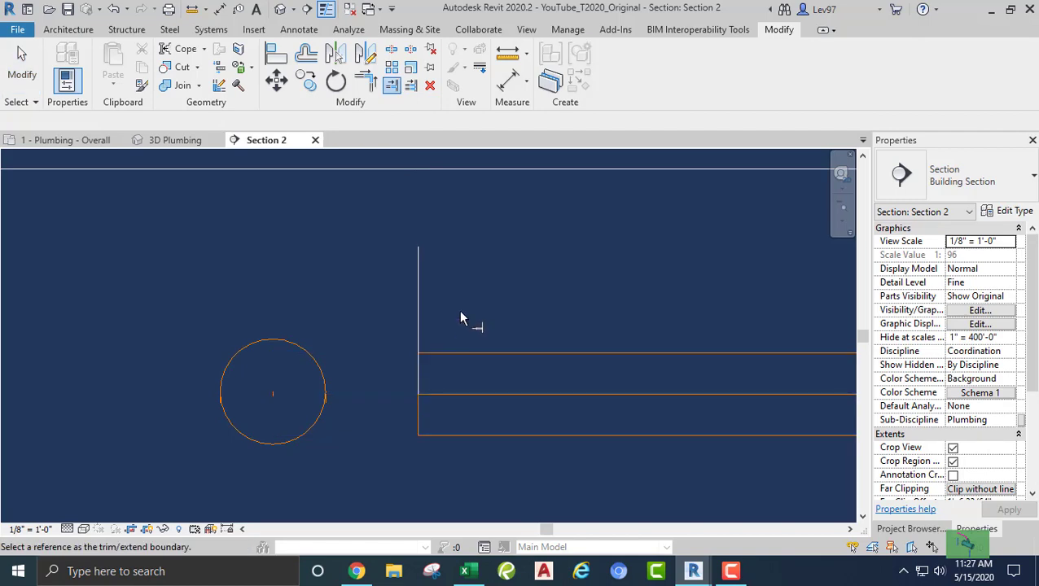
pyautogui.press('Escape')
pyautogui.press('Escape')
pyautogui.click(418, 315)
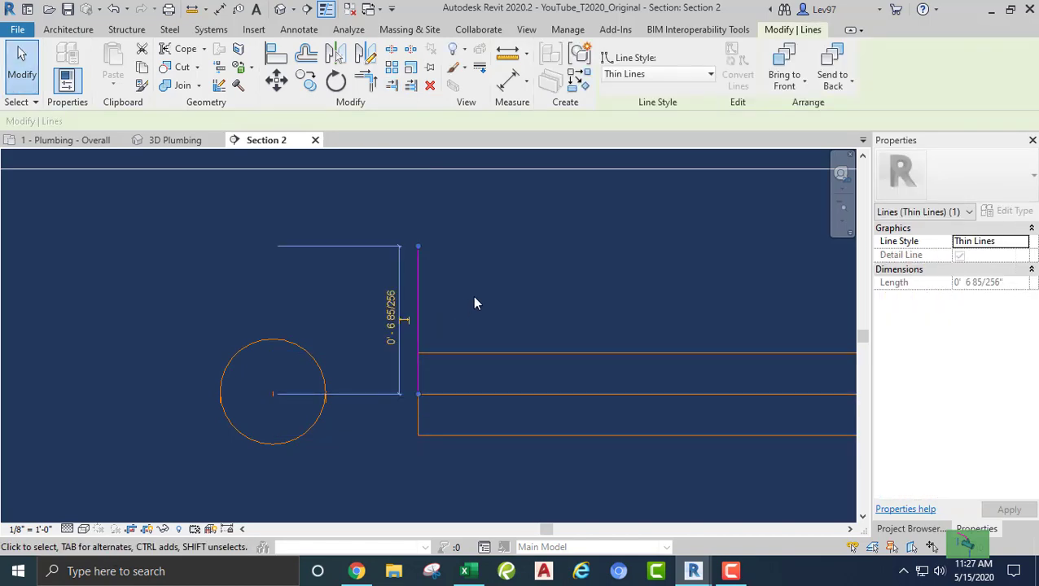
pyautogui.press('Delete')
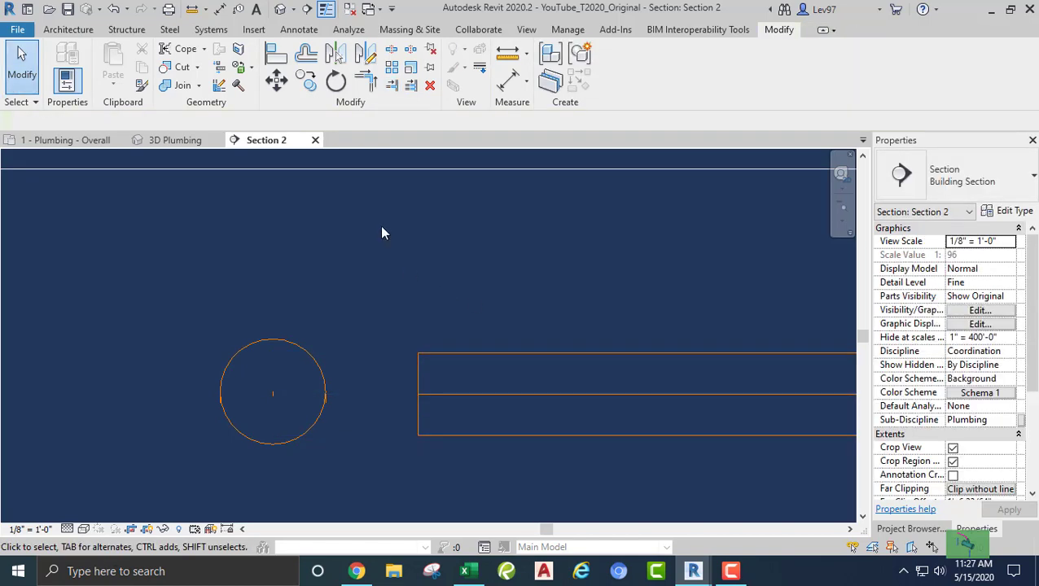
# In the 1 - Plumbing - Overall plan, set the PVC pipe type's junction fitting to R2020_NoTicks_Wye Combination with 8th Bend - PVC - Sch 40 - DWV: Standard.
pyautogui.click(49, 141)
pyautogui.scroll(2, 431, 337)
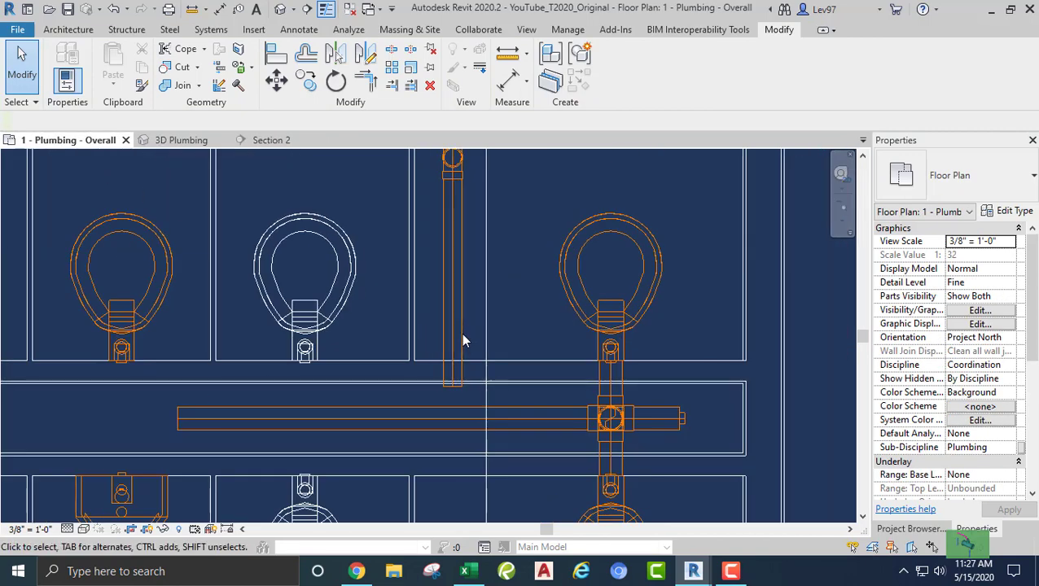
pyautogui.click(452, 338)
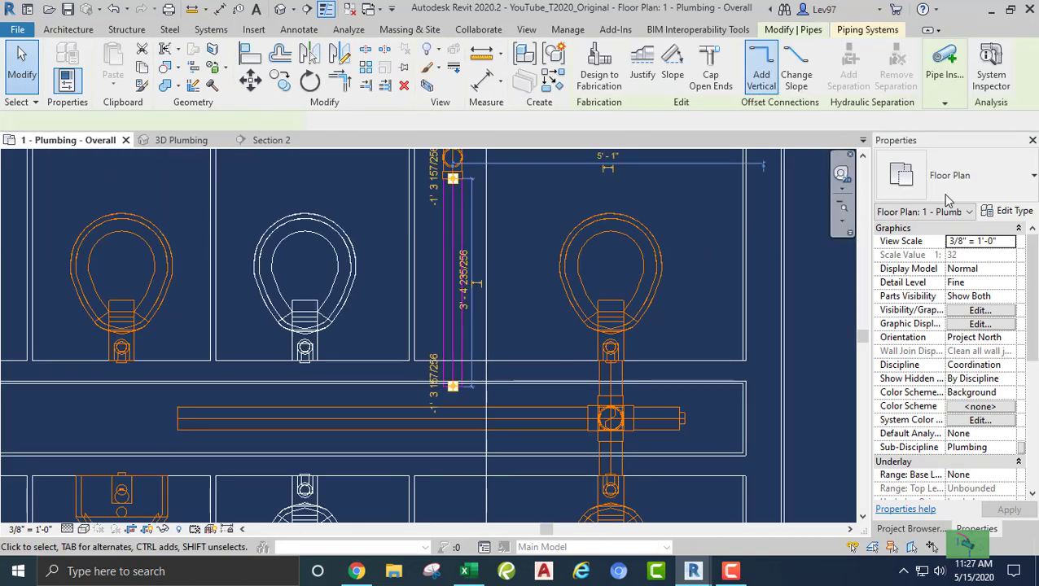
pyautogui.click(1010, 211)
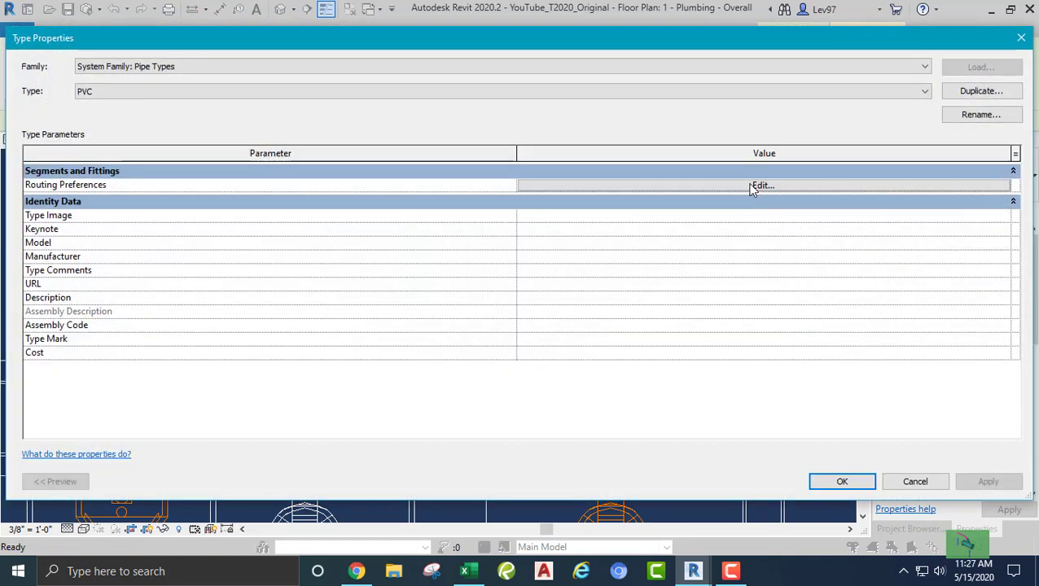
pyautogui.click(753, 186)
pyautogui.click(610, 269)
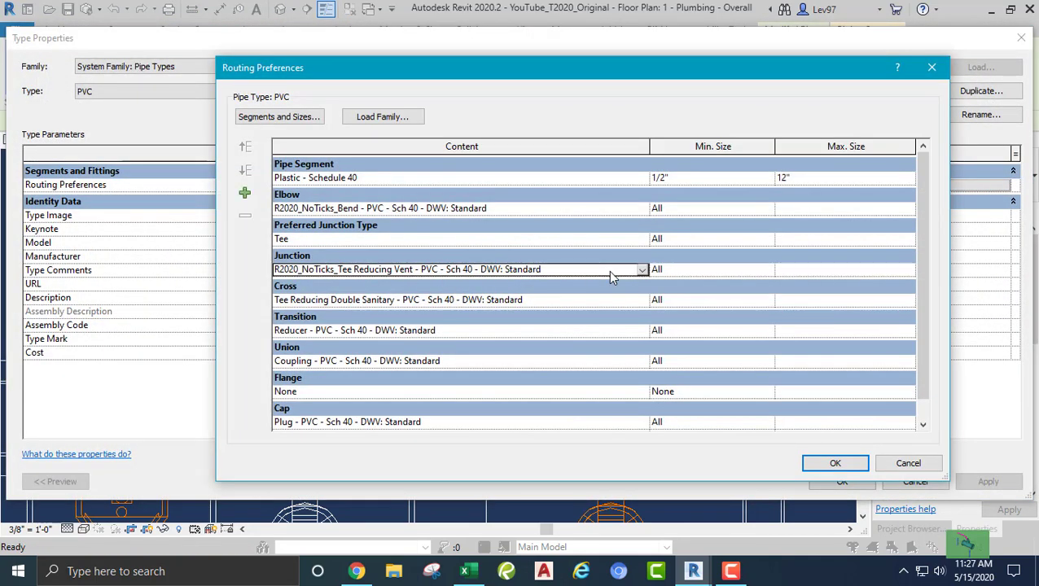
pyautogui.click(642, 270)
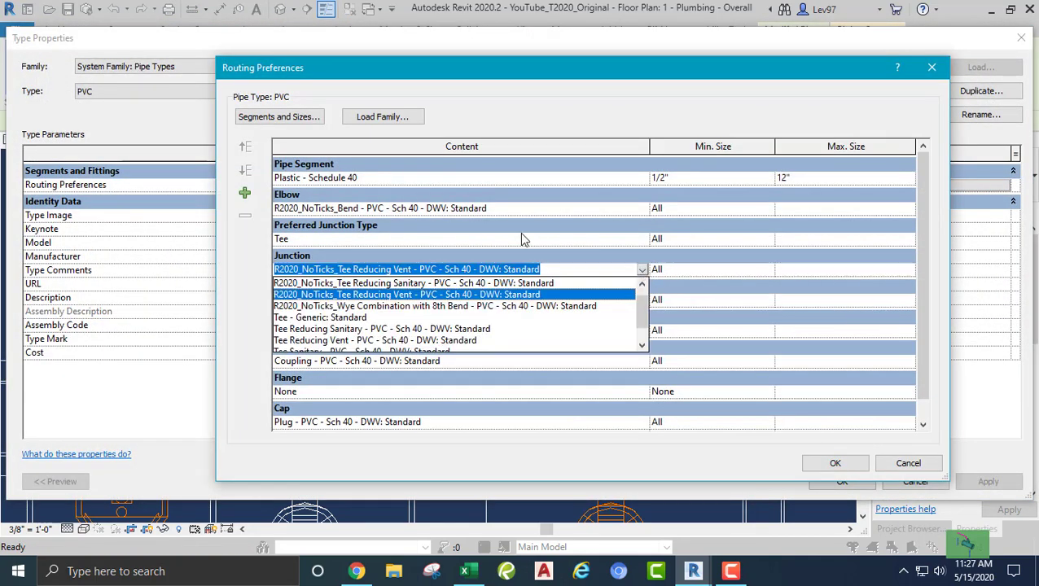
pyautogui.click(386, 307)
pyautogui.click(834, 464)
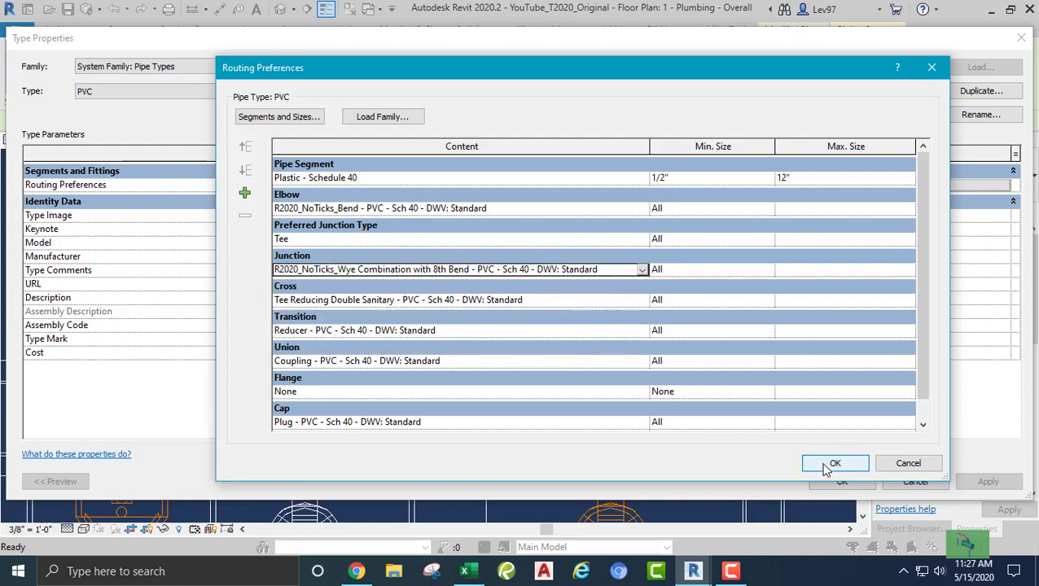
pyautogui.click(843, 481)
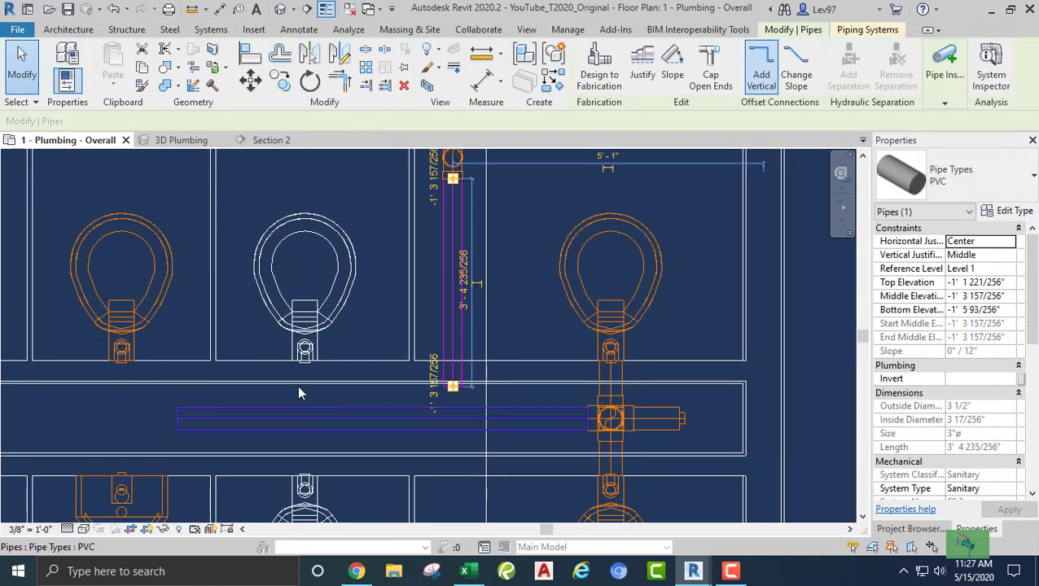
# Extend the floor drain branch's open end to the 4" main's centerline to connect them with a wye combination fitting.
pyautogui.click(386, 314)
pyautogui.moveTo(377, 317); pyautogui.dragTo(380, 299, button='middle')
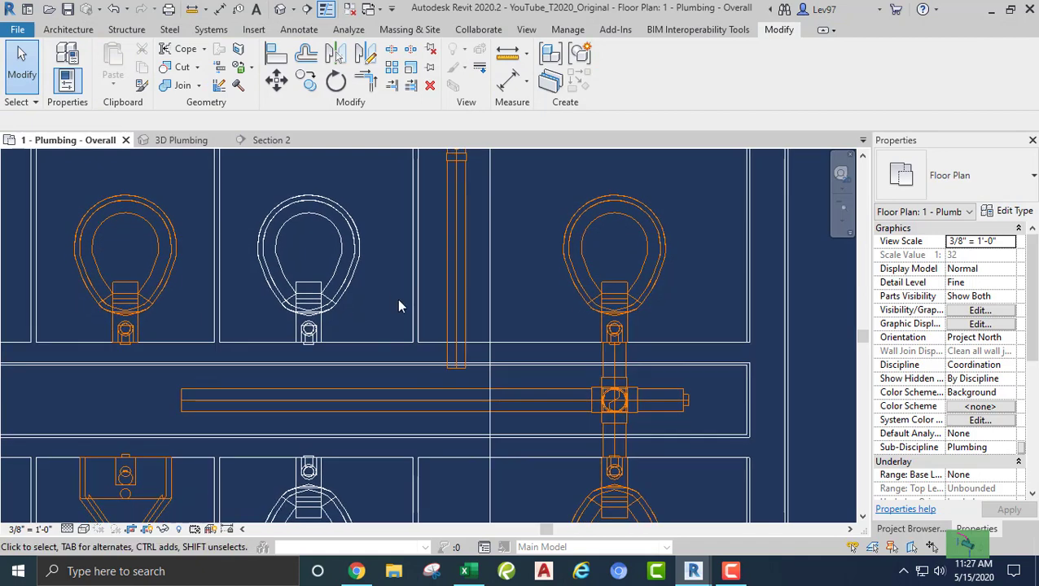
pyautogui.click(456, 314)
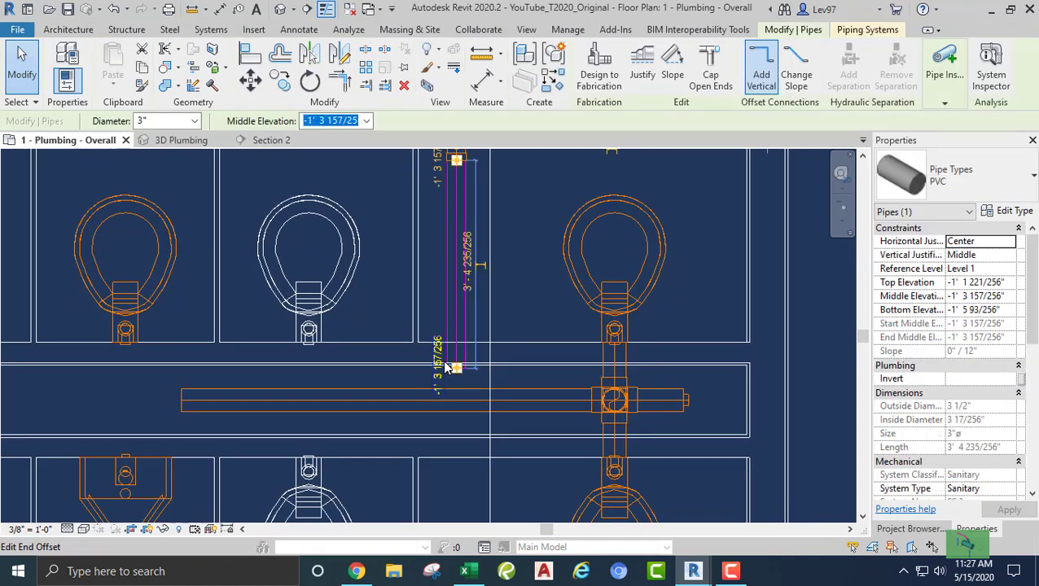
pyautogui.scroll(2, 456, 374)
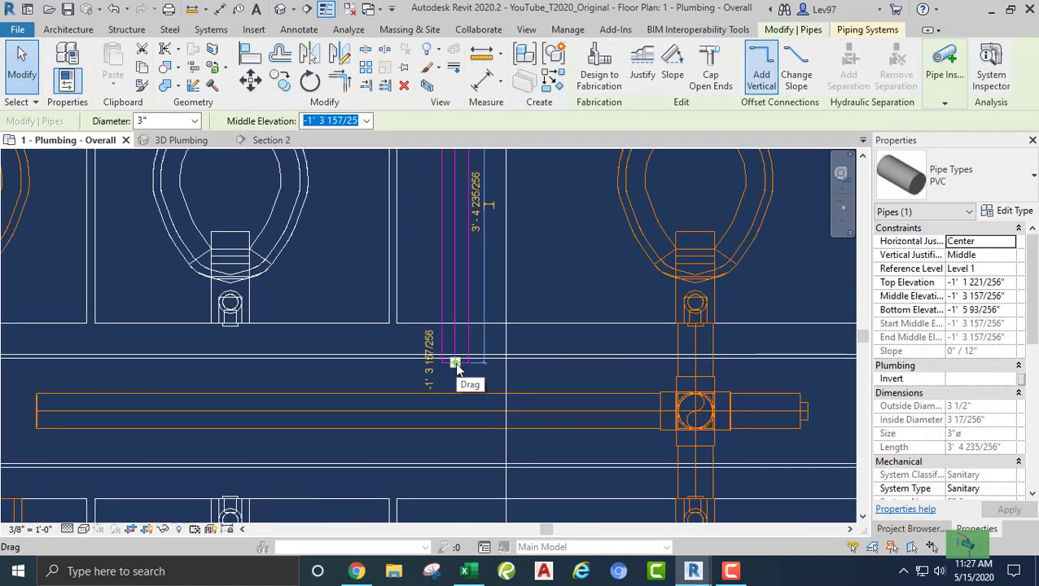
pyautogui.moveTo(455, 362); pyautogui.dragTo(456, 412)
pyautogui.moveTo(456, 410); pyautogui.dragTo(455, 410)
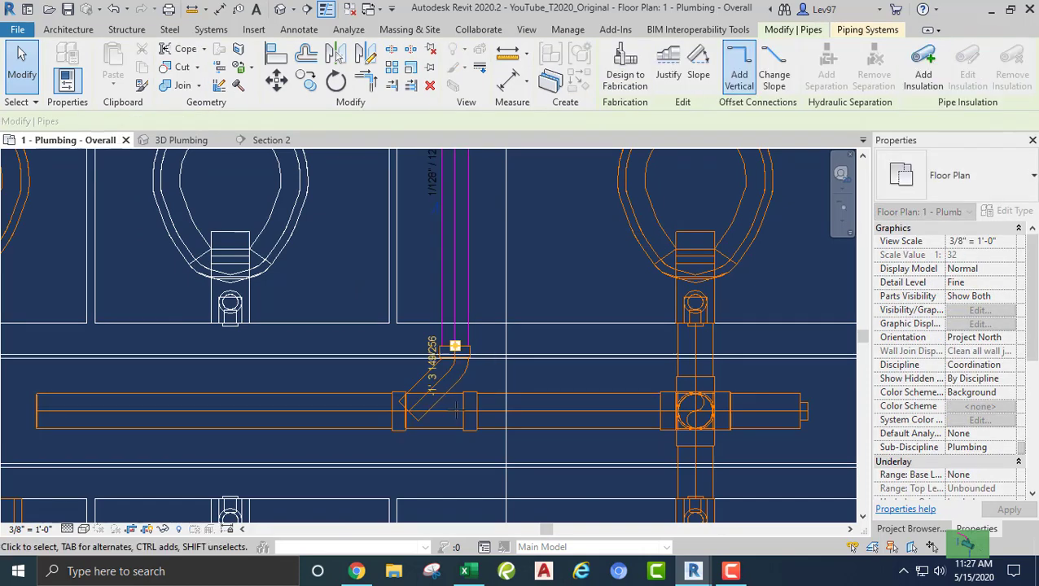
pyautogui.click(365, 259)
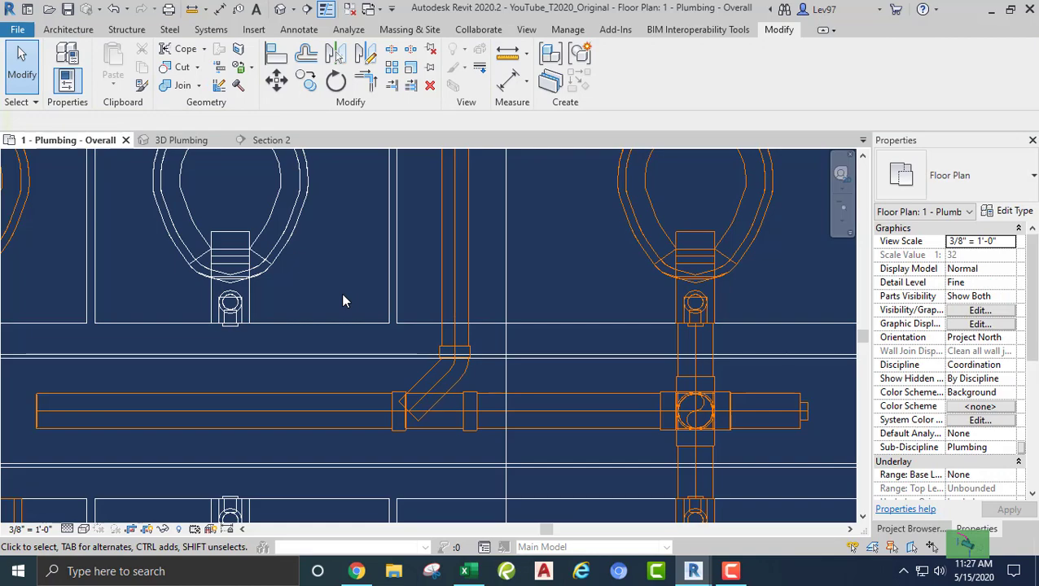
# Move the Section 2 line past the floor drain branch so that it cuts through the next pair of back-to-back water closets.
pyautogui.scroll(-3, 346, 293)
pyautogui.moveTo(392, 271); pyautogui.dragTo(607, 237, button='middle')
pyautogui.moveTo(498, 290); pyautogui.dragTo(334, 323, button='middle')
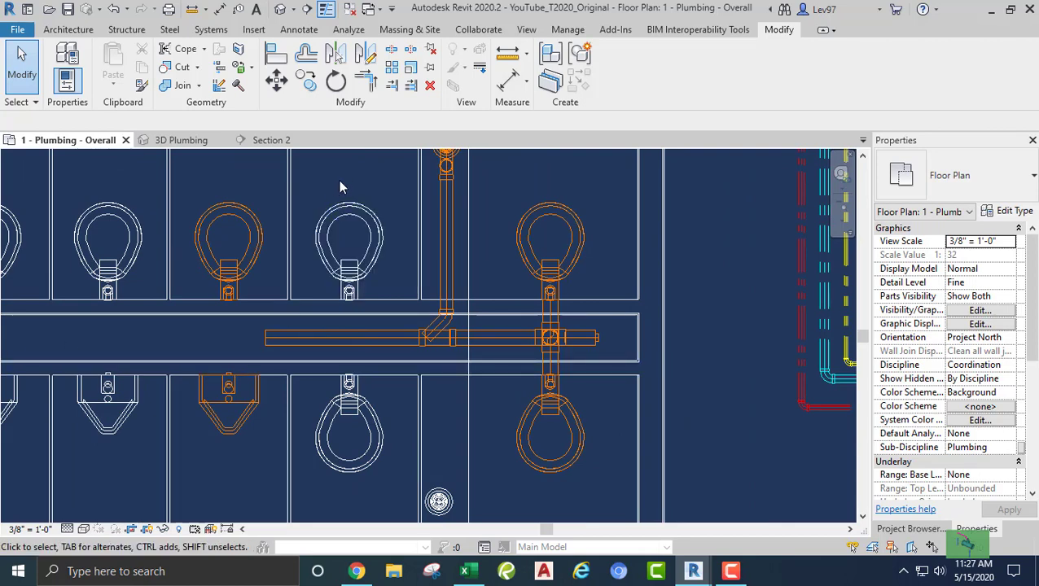
pyautogui.moveTo(340, 188); pyautogui.dragTo(374, 174, button='middle')
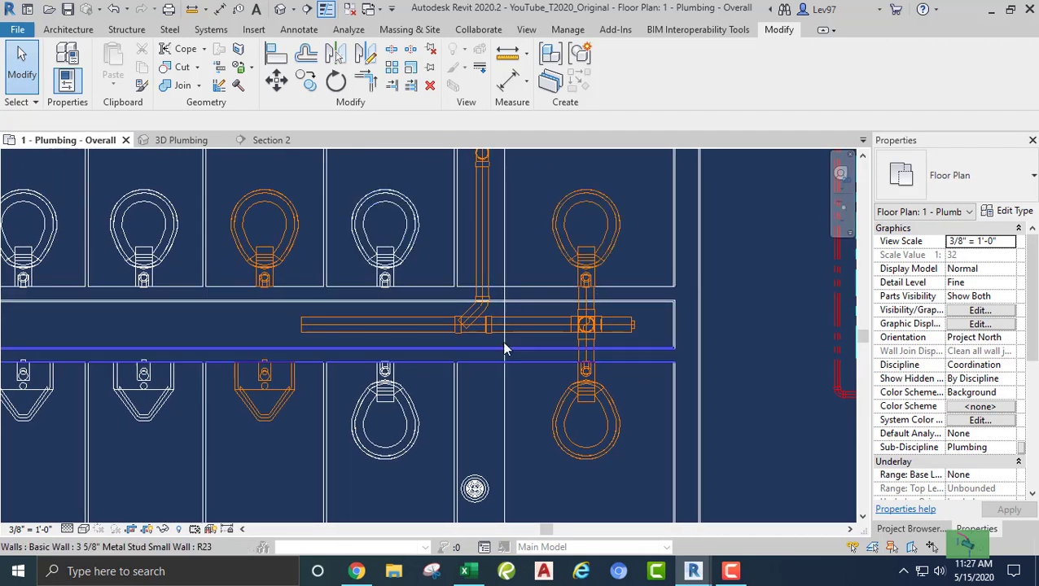
pyautogui.scroll(-2, 389, 299)
pyautogui.moveTo(400, 231)
pyautogui.mouseDown(button='middle')
pyautogui.moveTo(351, 319)
pyautogui.moveTo(330, 389)
pyautogui.moveTo(411, 238)
pyautogui.mouseUp(button='middle')
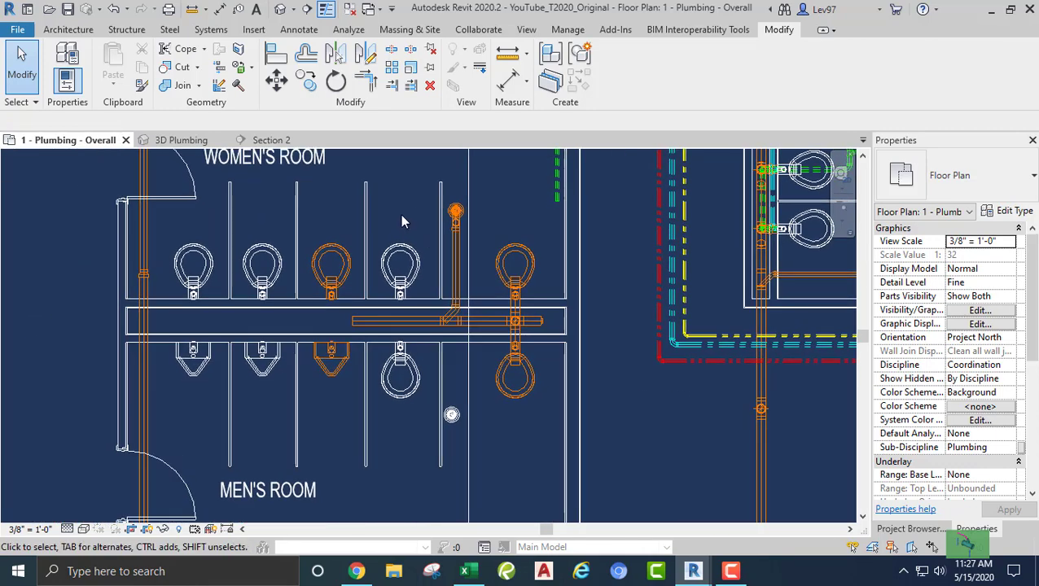
pyautogui.click(468, 199)
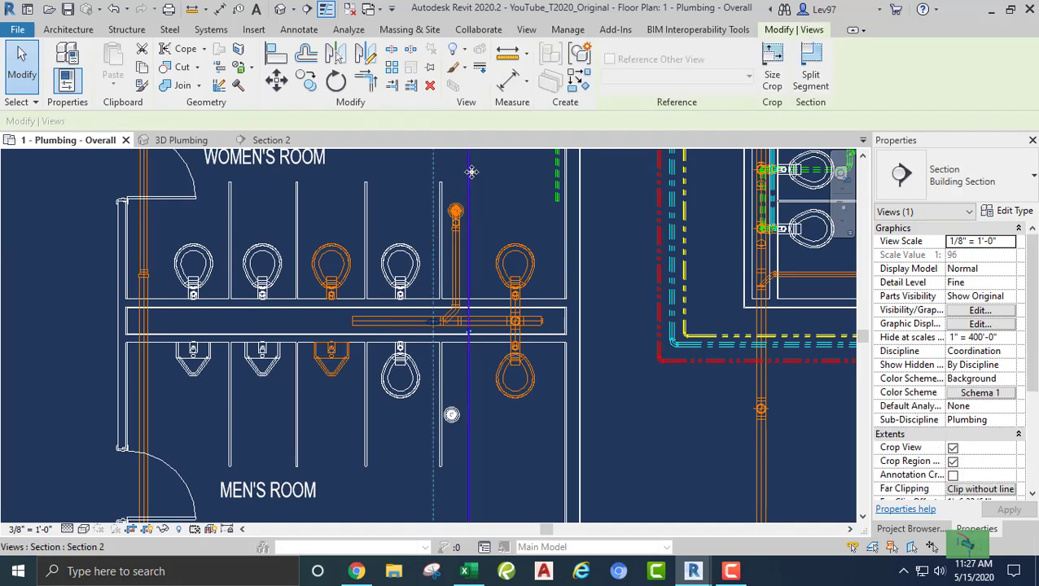
pyautogui.moveTo(470, 169); pyautogui.dragTo(419, 195)
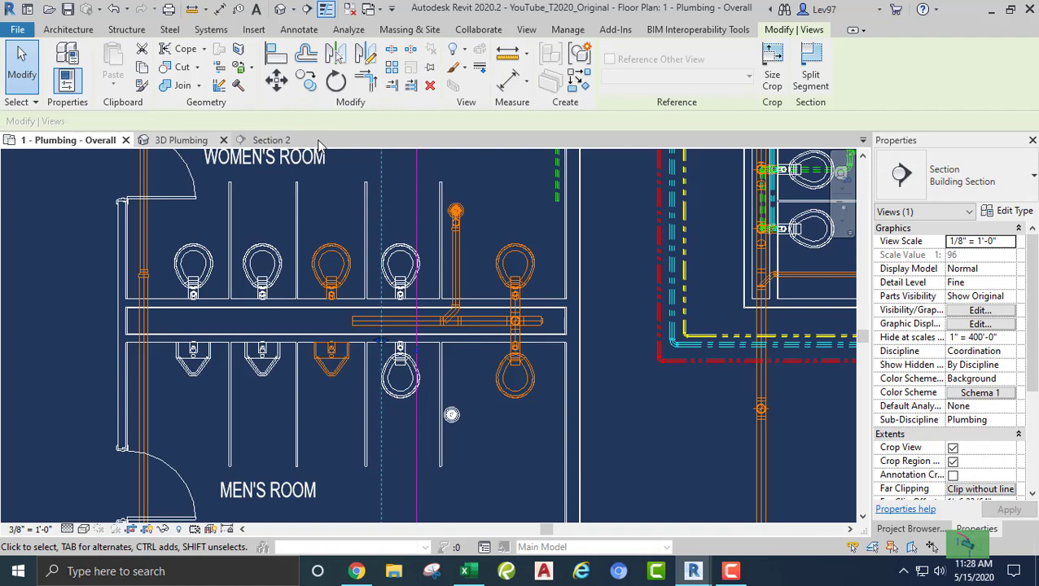
# In Section 2, draw an unsloped 4" PVC pipe horizontally from the left water closet's waste outlet partway across the chase.
pyautogui.click(277, 141)
pyautogui.scroll(-2, 405, 355)
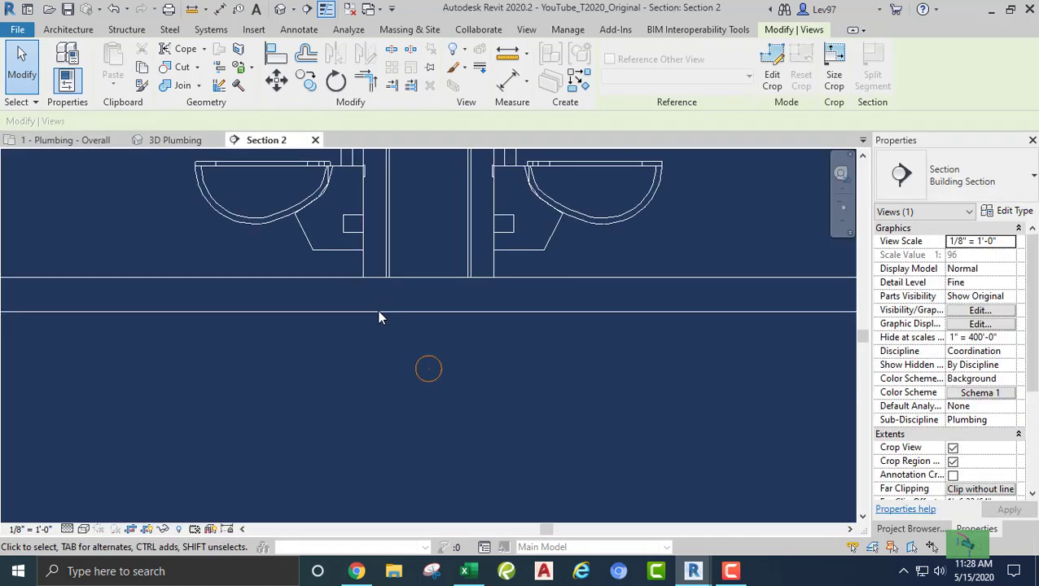
pyautogui.moveTo(247, 253); pyautogui.dragTo(307, 348, button='middle')
pyautogui.scroll(1, 307, 349)
pyautogui.click(307, 306)
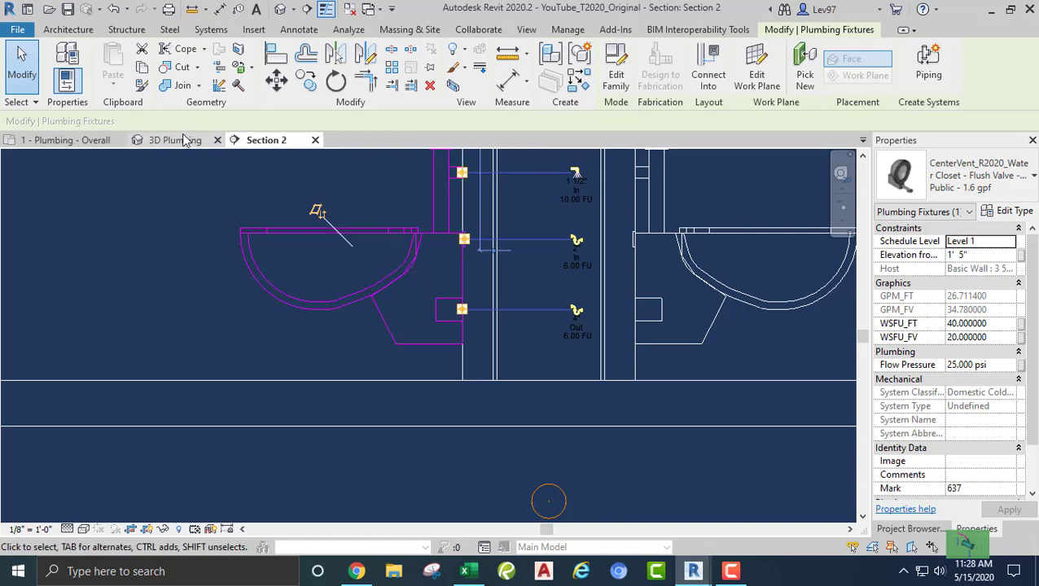
pyautogui.rightClick(463, 313)
pyautogui.click(506, 163)
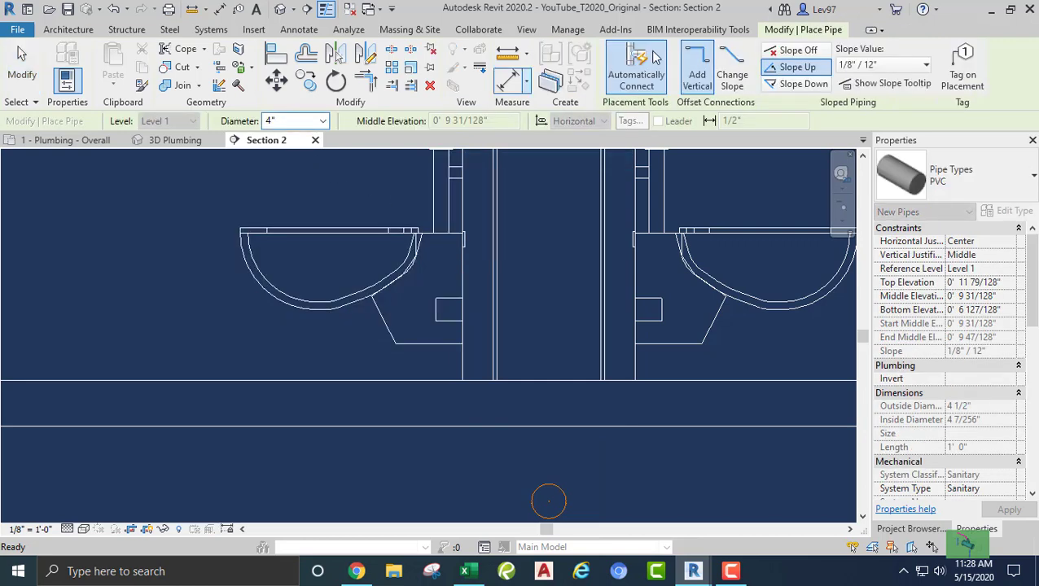
pyautogui.click(797, 50)
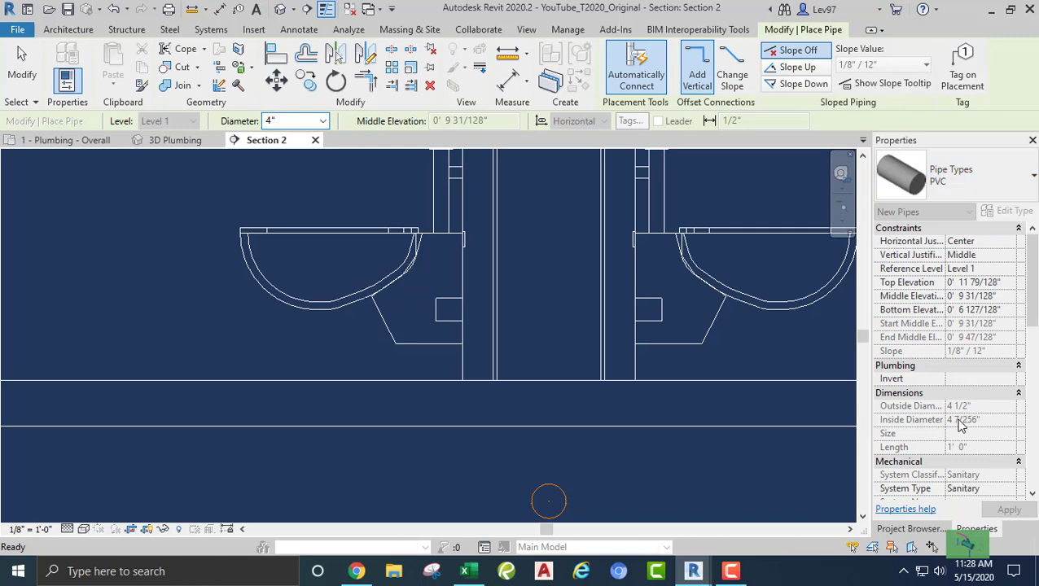
pyautogui.click(514, 310)
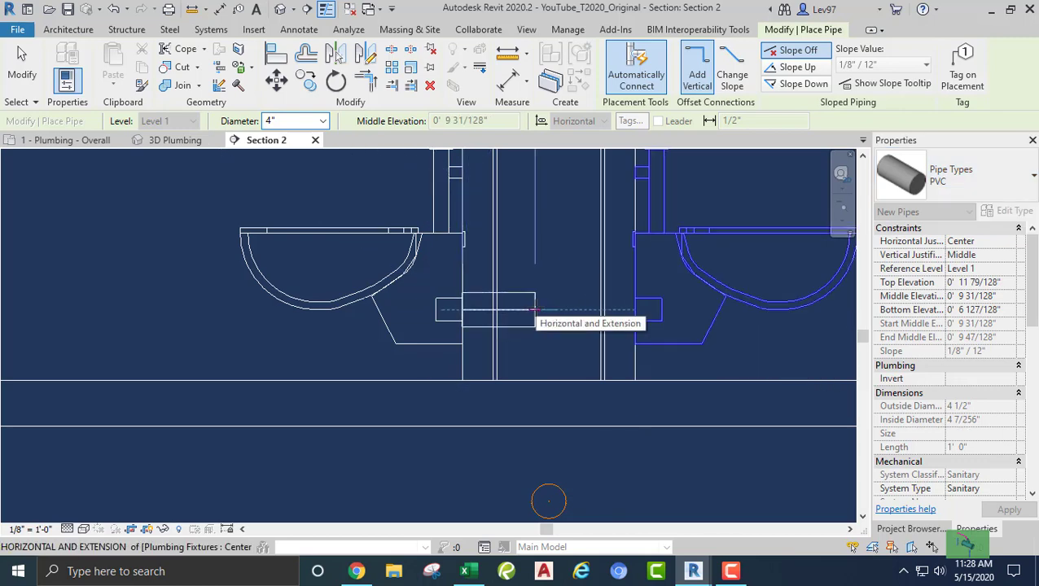
pyautogui.press('Escape')
pyautogui.press('Escape')
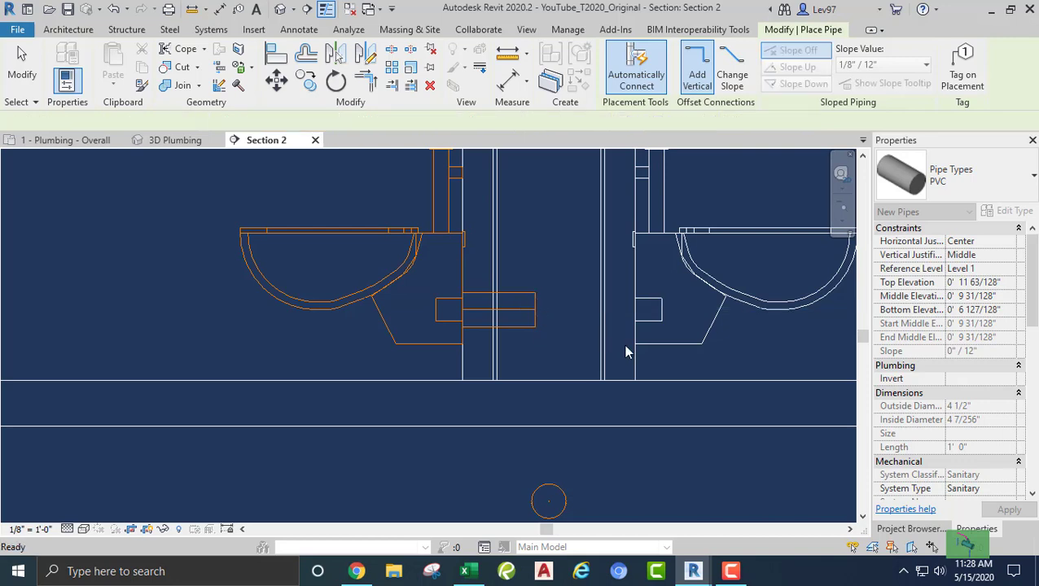
# Draw a 4" pipe from the right water closet's waste outlet to the open end of the opposite closet's pipe.
pyautogui.click(656, 352)
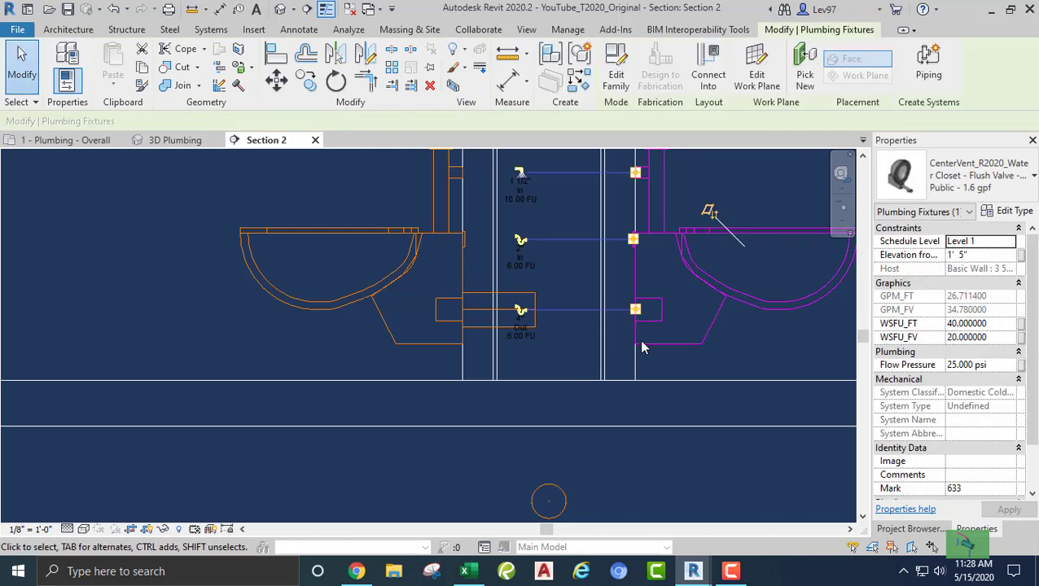
pyautogui.rightClick(637, 317)
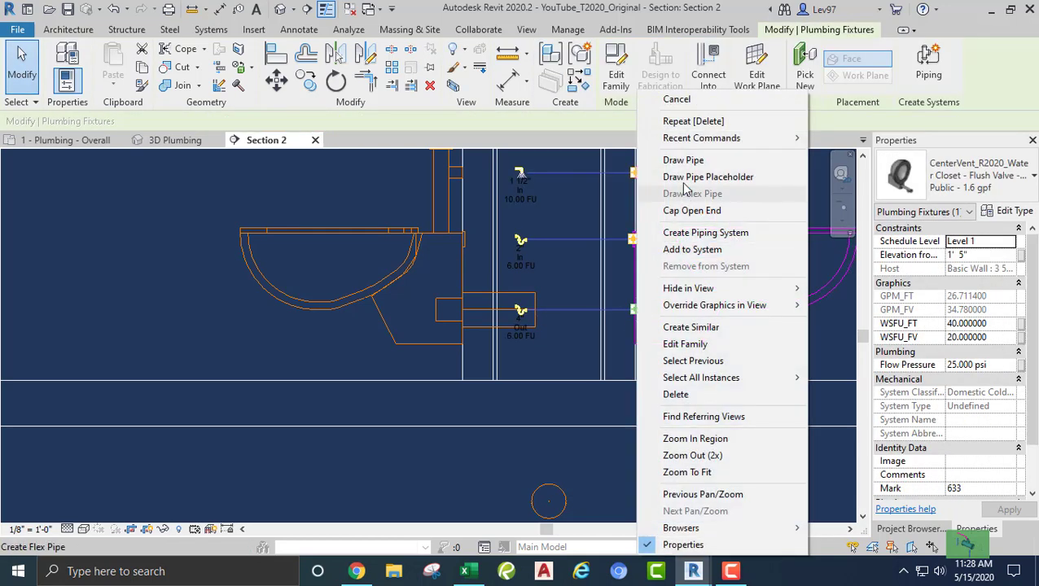
pyautogui.click(684, 160)
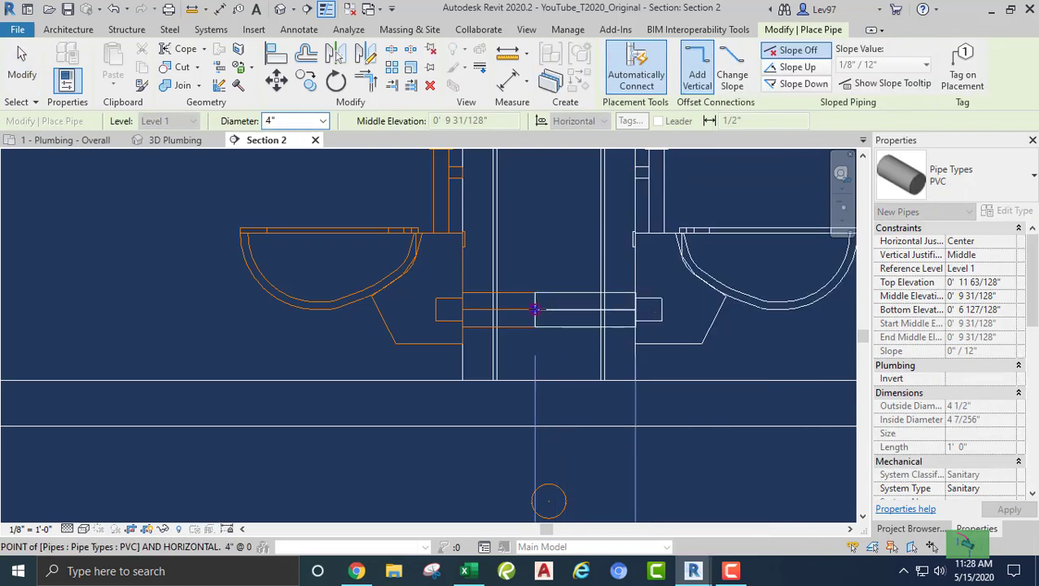
pyautogui.click(535, 310)
pyautogui.press('Escape')
pyautogui.press('Escape')
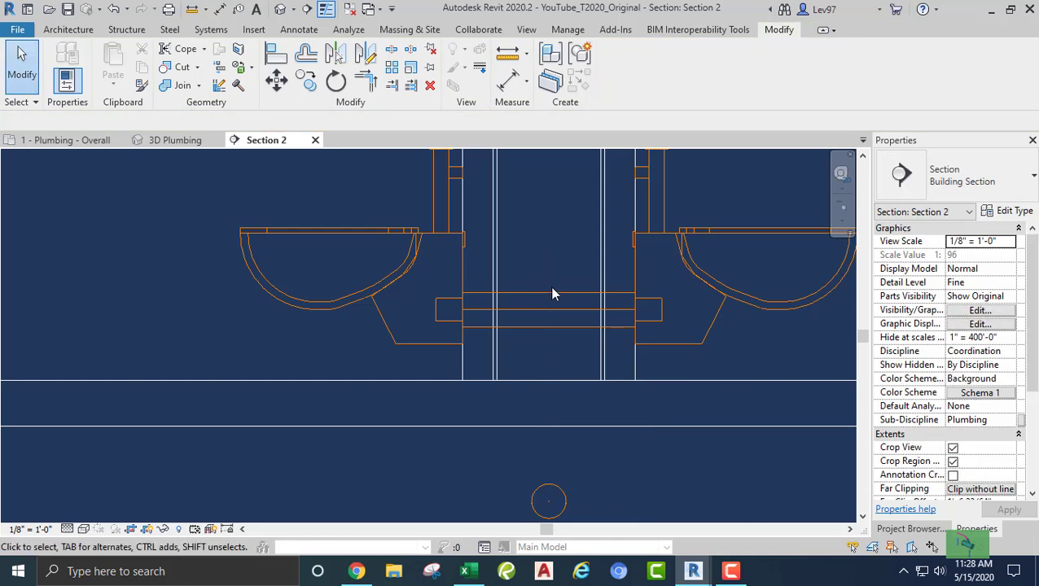
# Set the PVC pipe type's junction fitting to R2020_NoTicks_Tee Reducing Vent - PVC - Sch 40 - DWV: Standard.
pyautogui.click(552, 295)
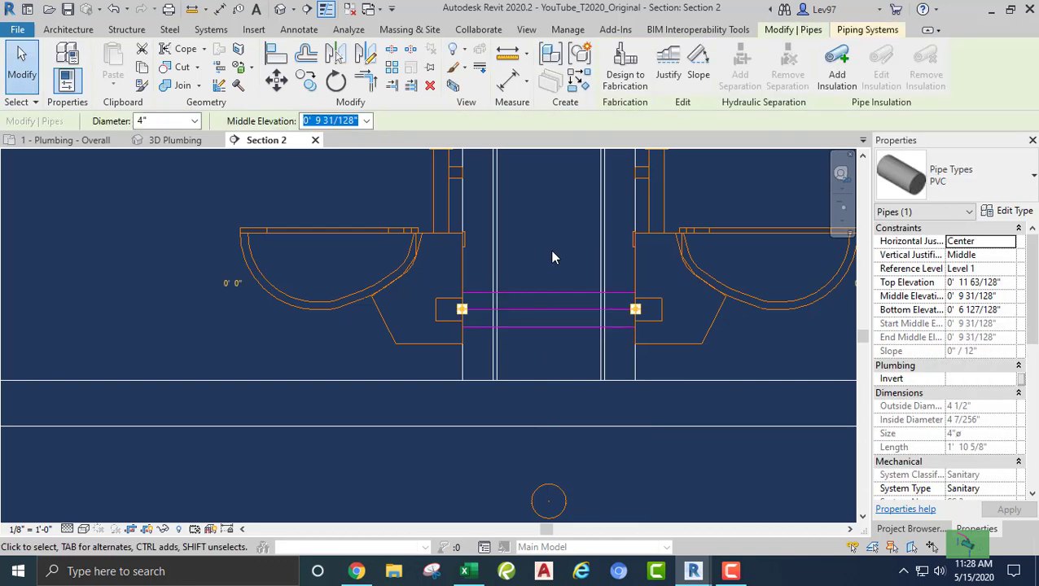
pyautogui.click(1003, 211)
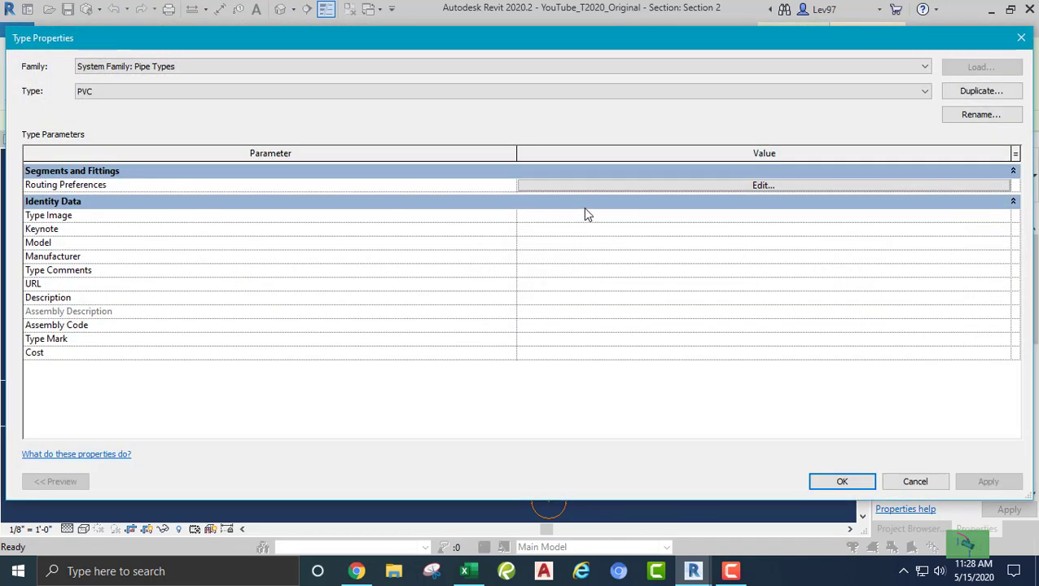
pyautogui.click(601, 187)
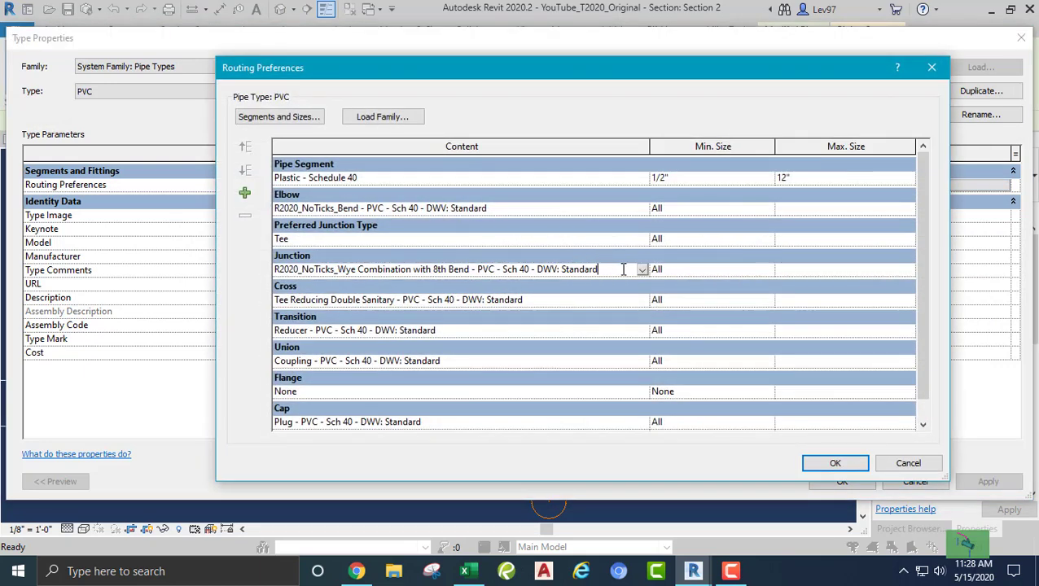
pyautogui.click(642, 269)
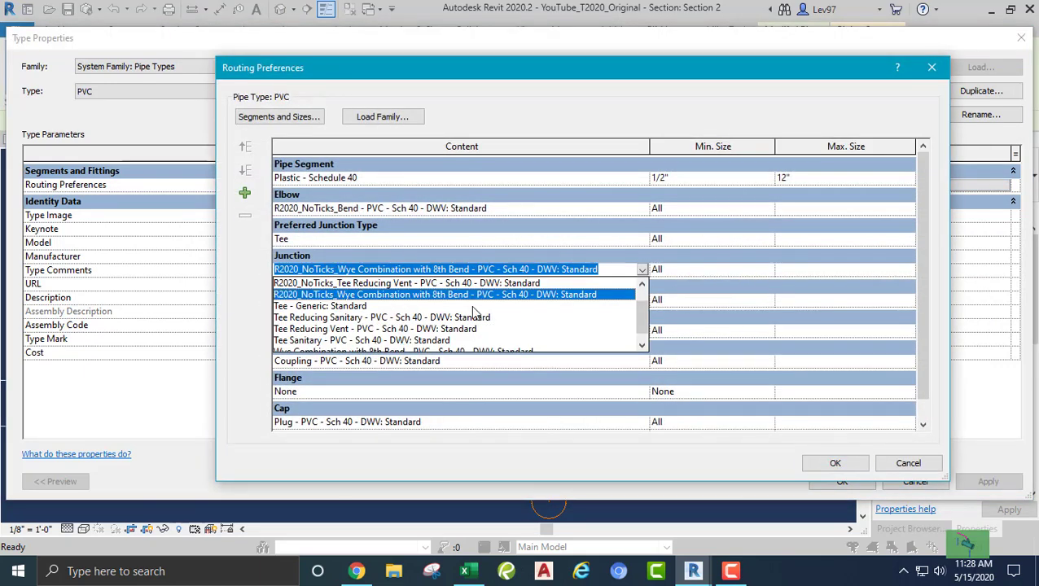
pyautogui.scroll(1, 440, 312)
pyautogui.click(358, 307)
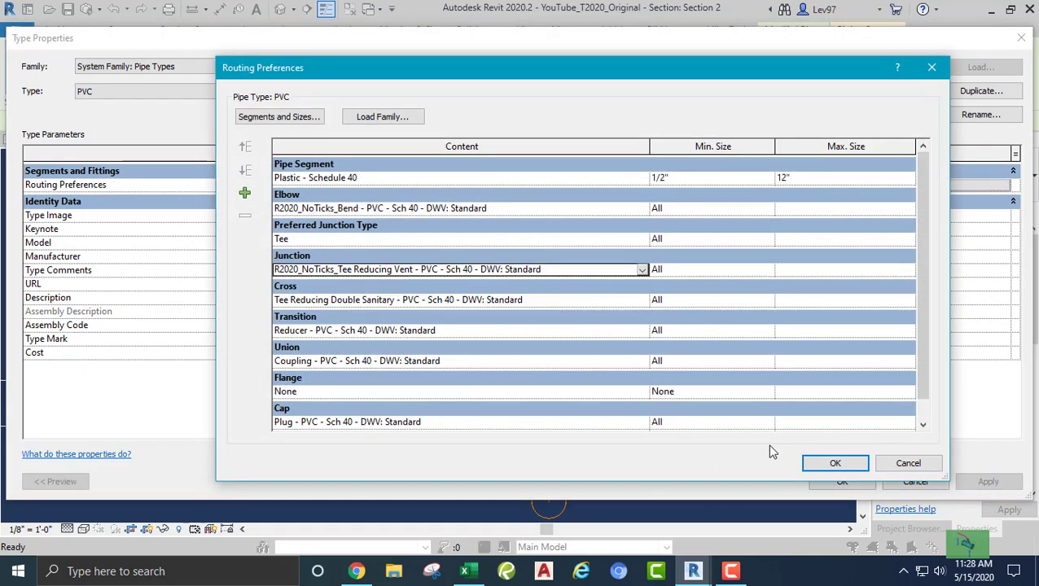
pyautogui.click(835, 463)
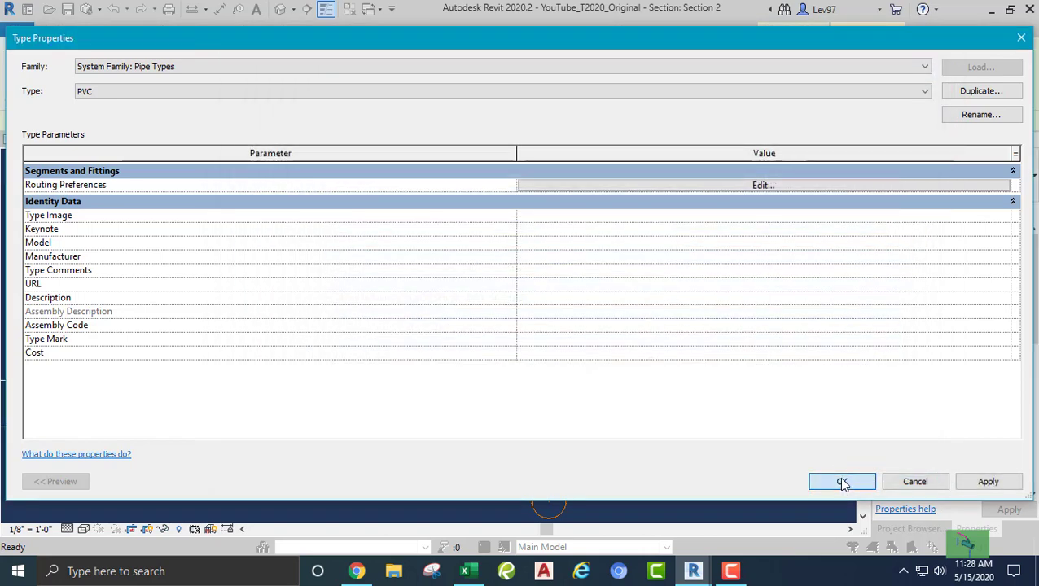
pyautogui.click(843, 482)
pyautogui.click(306, 325)
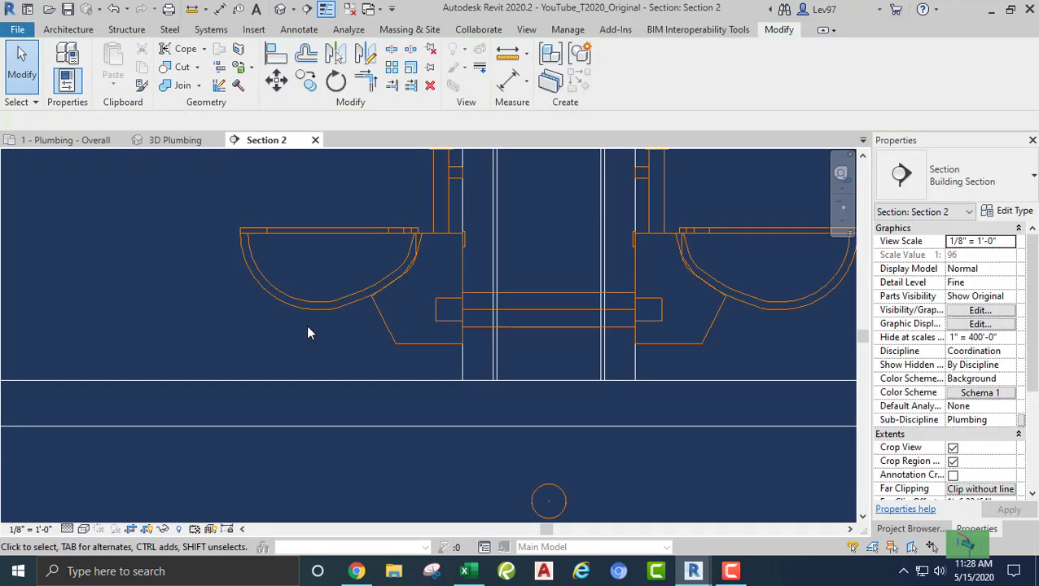
# Draw a vertical 4" pipe from the horizontal pipe's midpoint down through the floor slab, stopping short of the 4" main.
pyautogui.rightClick(545, 336)
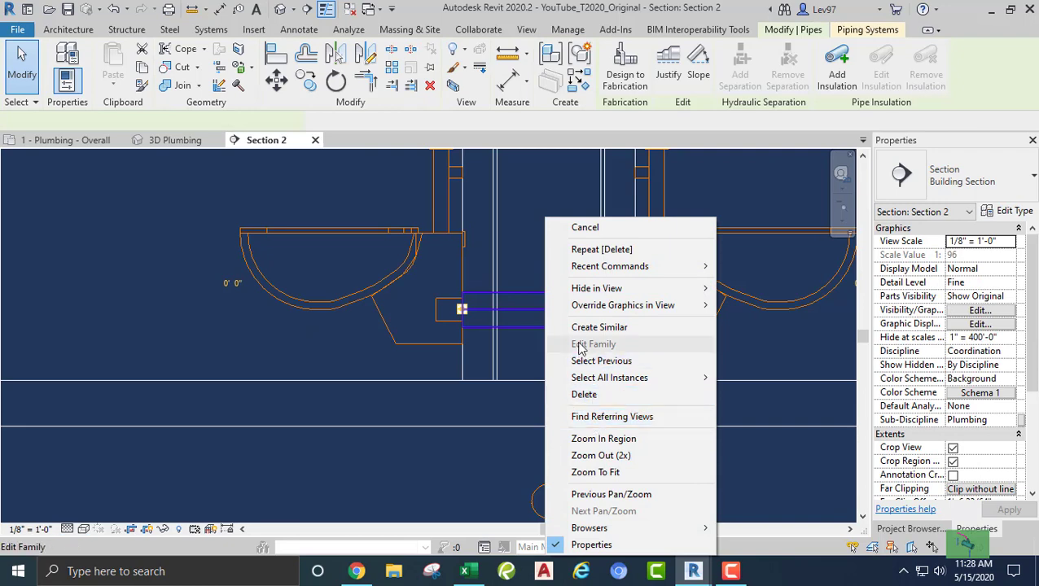
pyautogui.click(583, 328)
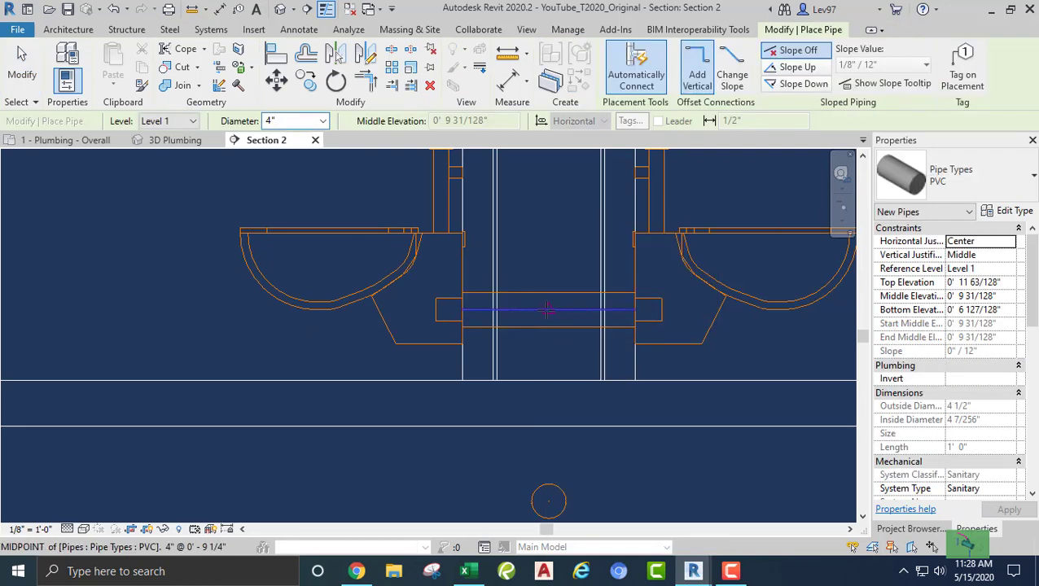
pyautogui.click(549, 309)
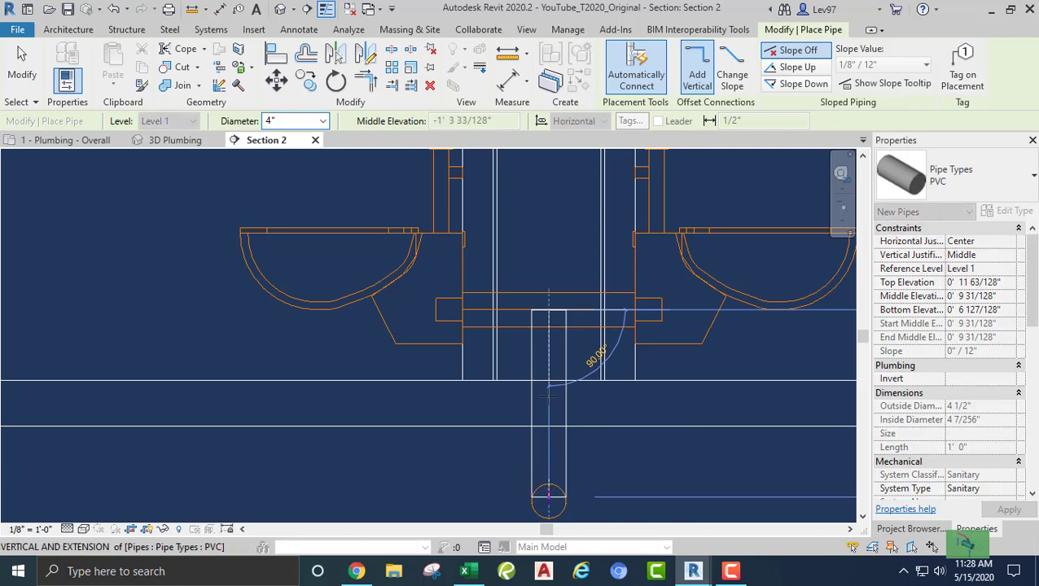
pyautogui.click(549, 444)
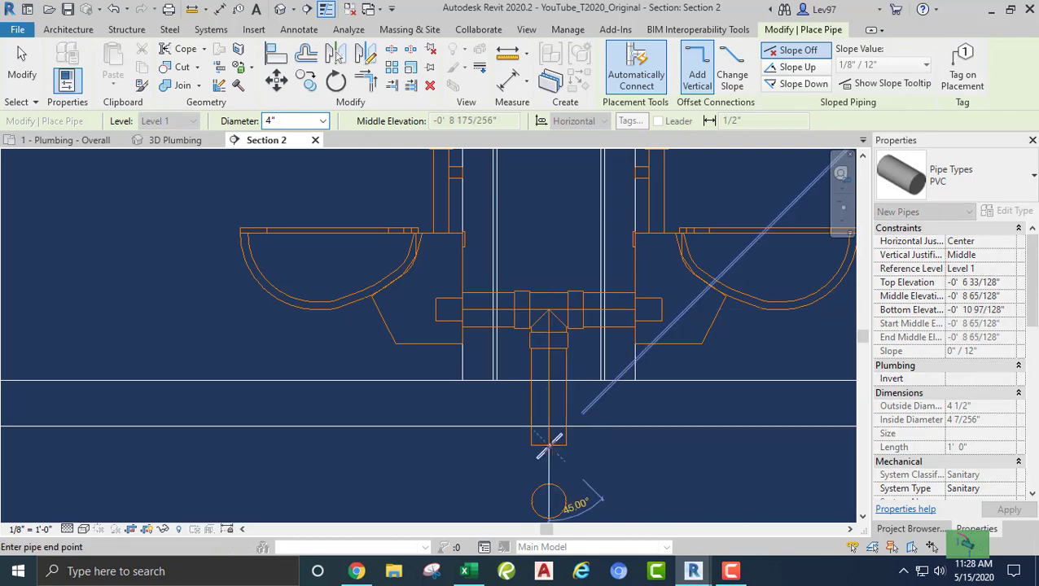
pyautogui.press('Escape')
pyautogui.press('Escape')
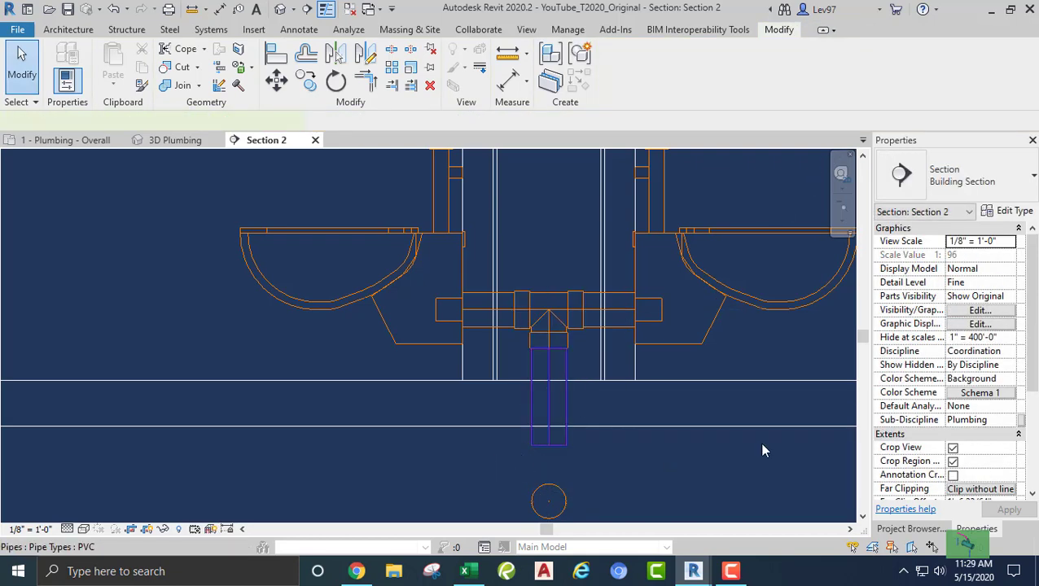
# Set the PVC pipe type's junction fitting back to R2020_NoTicks_Wye Combination with 8th Bend - PVC - Sch 40 - DWV: Standard.
pyautogui.press('Escape')
pyautogui.click(1003, 214)
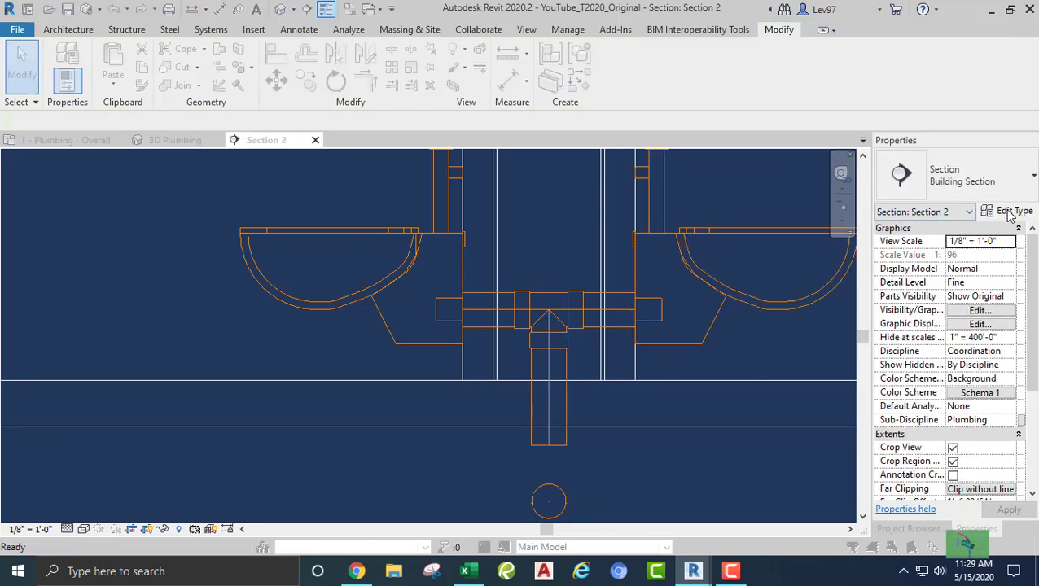
pyautogui.press('Escape')
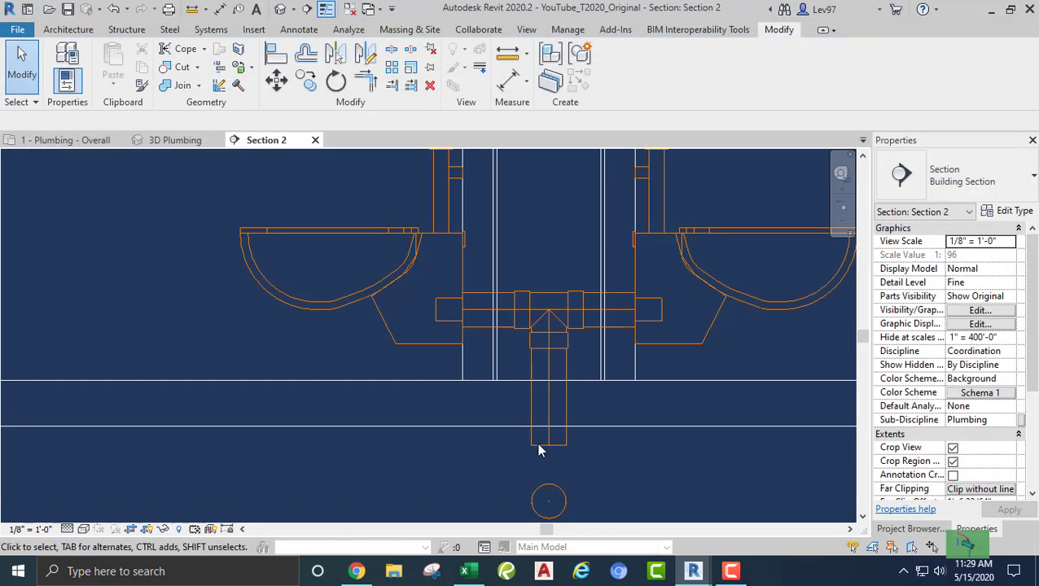
pyautogui.click(772, 427)
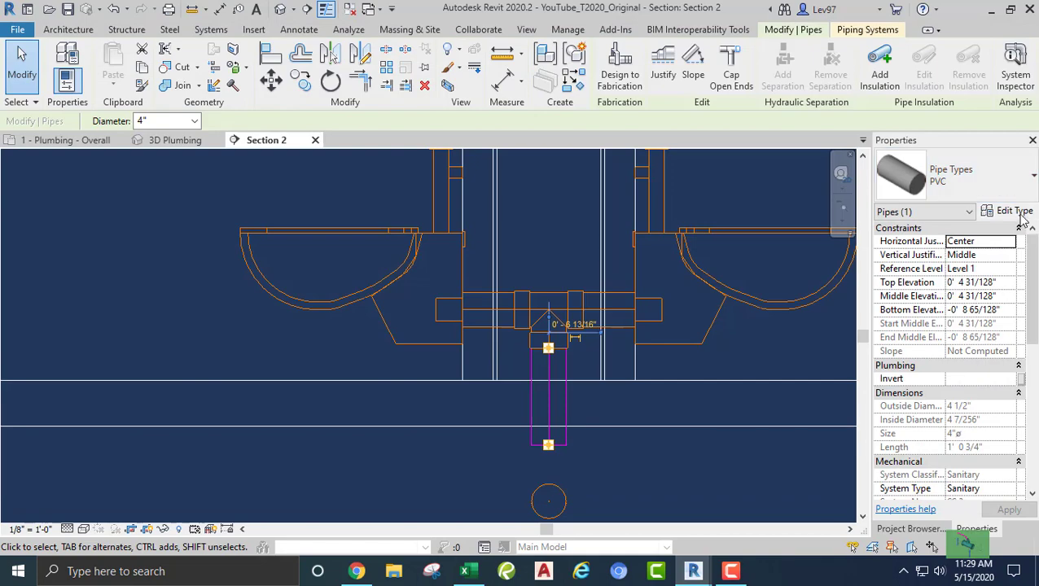
pyautogui.click(1009, 212)
pyautogui.click(664, 187)
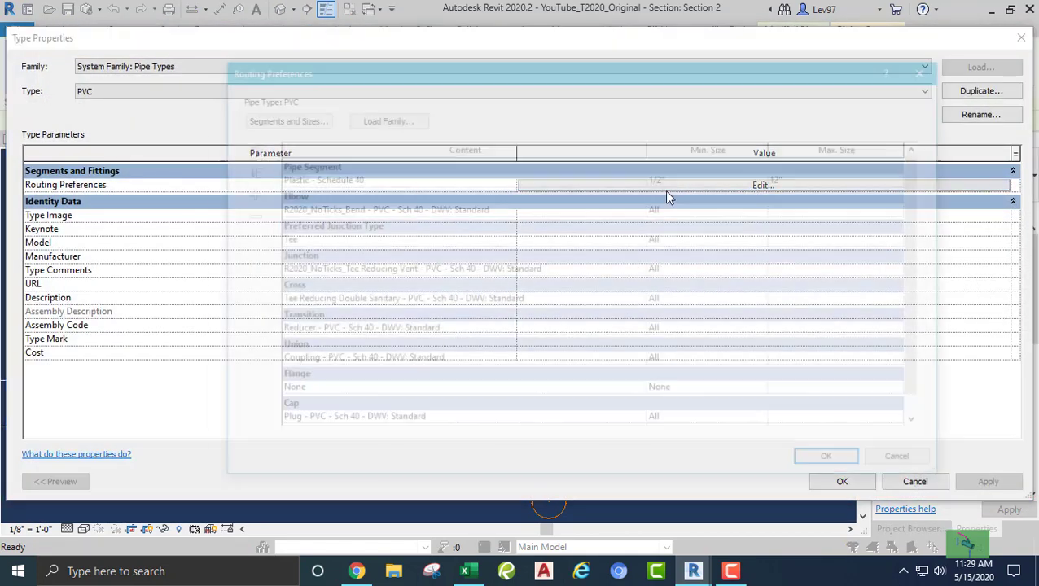
pyautogui.click(641, 273)
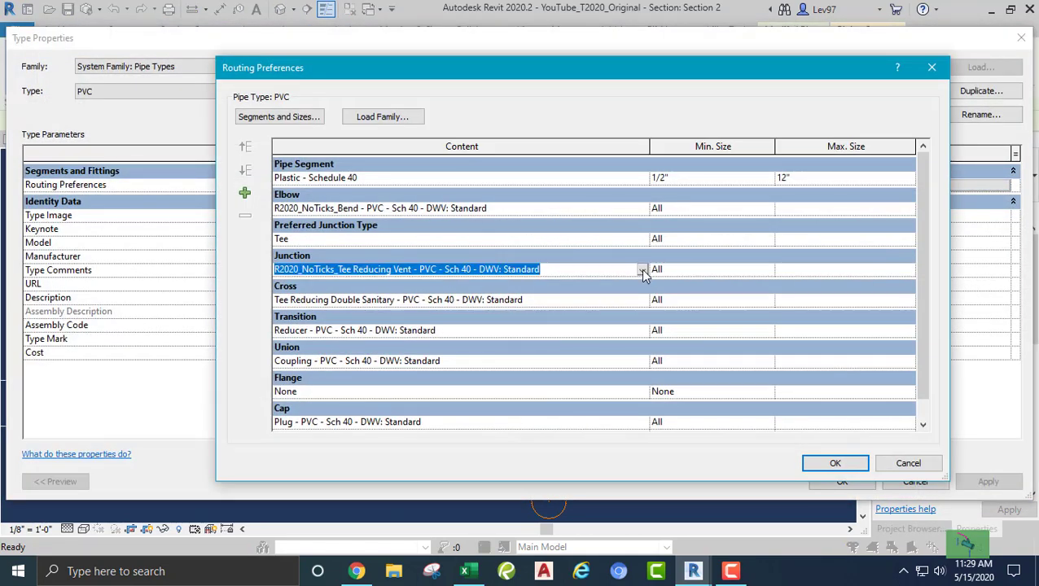
pyautogui.click(642, 270)
pyautogui.click(355, 306)
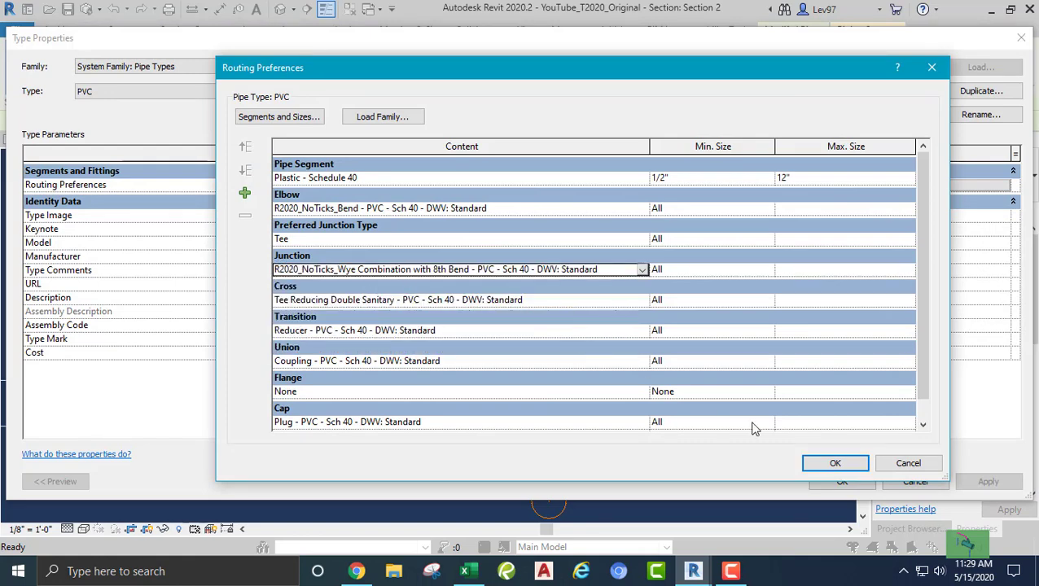
pyautogui.click(836, 463)
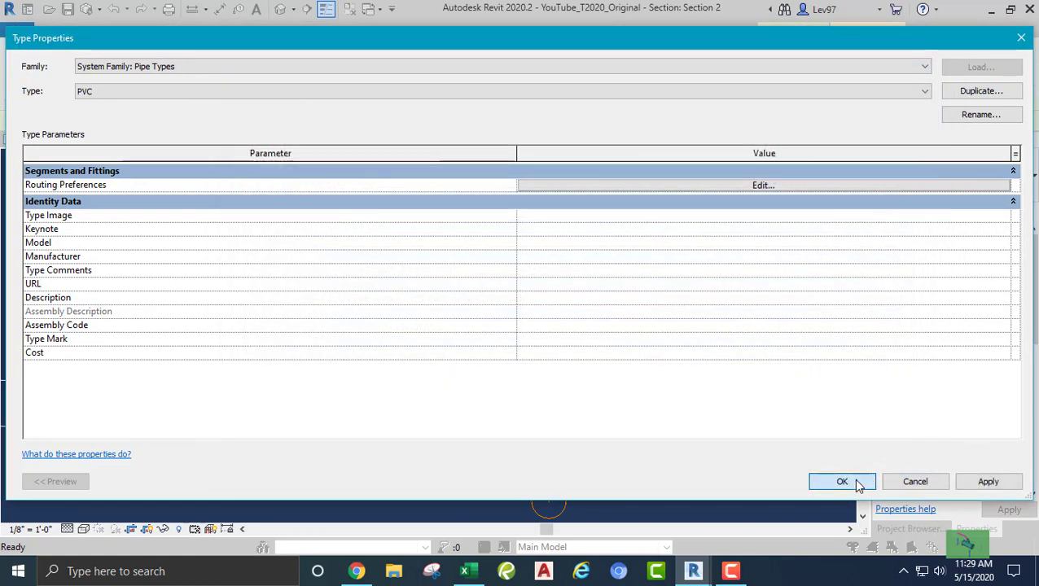
pyautogui.click(837, 481)
pyautogui.click(392, 458)
pyautogui.moveTo(485, 466); pyautogui.dragTo(552, 427, button='middle')
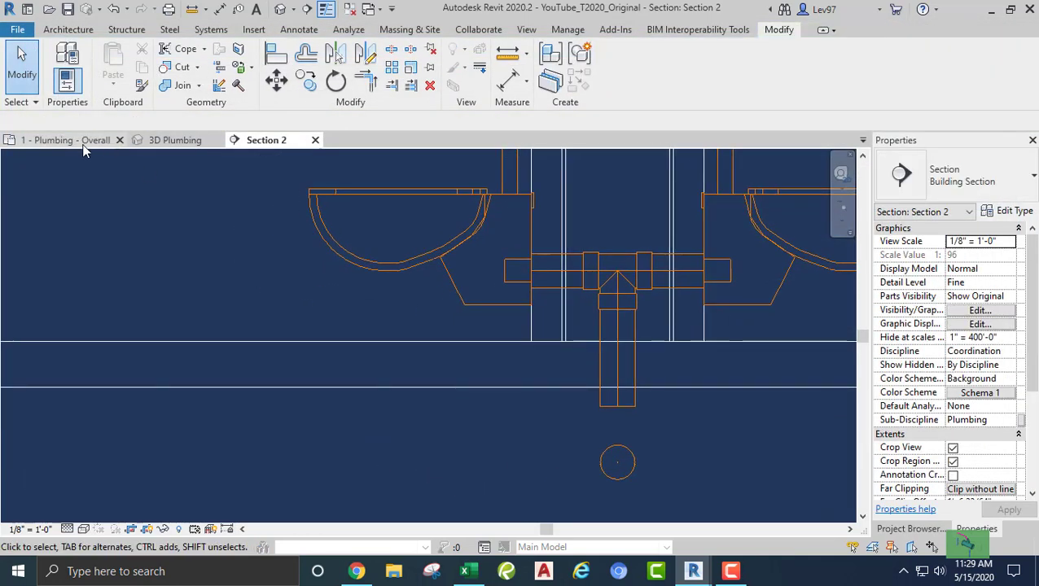
# In the 3D Plumbing view, extend the second water closet pair's vertical drop to the sloped 4" main with Trim/Extend Single Element.
pyautogui.click(176, 140)
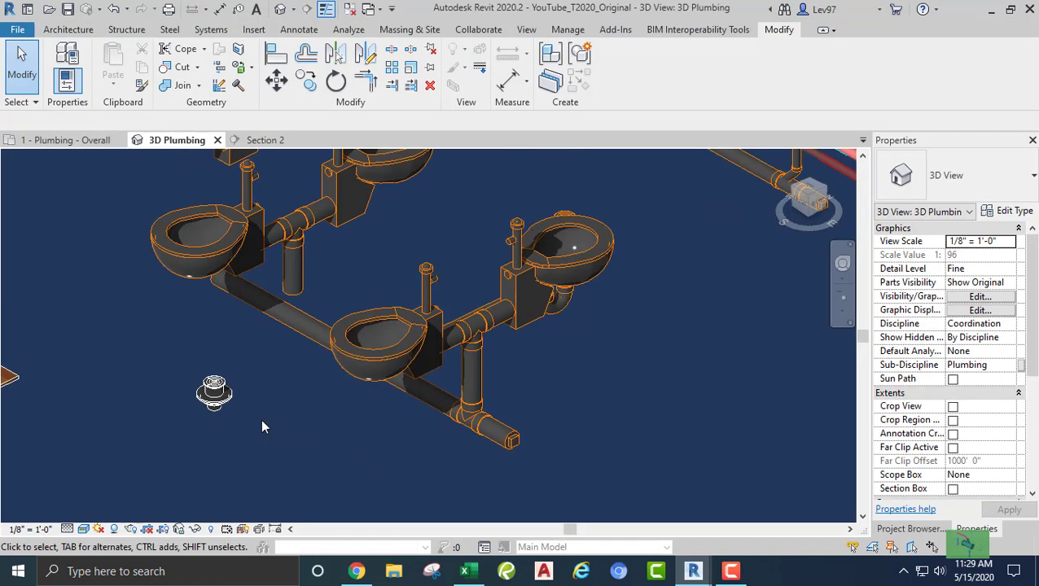
pyautogui.scroll(2, 342, 451)
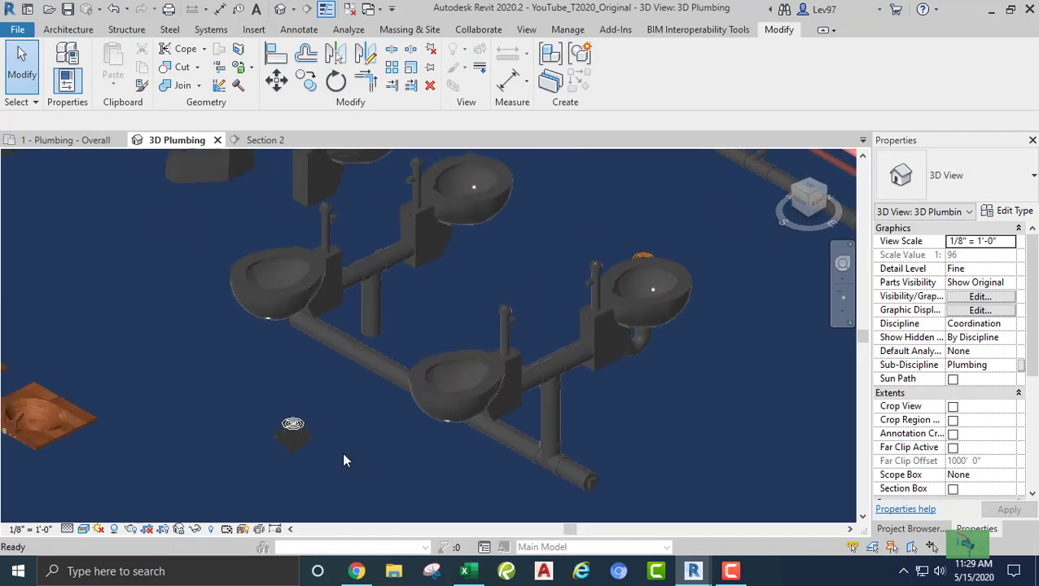
pyautogui.click(392, 86)
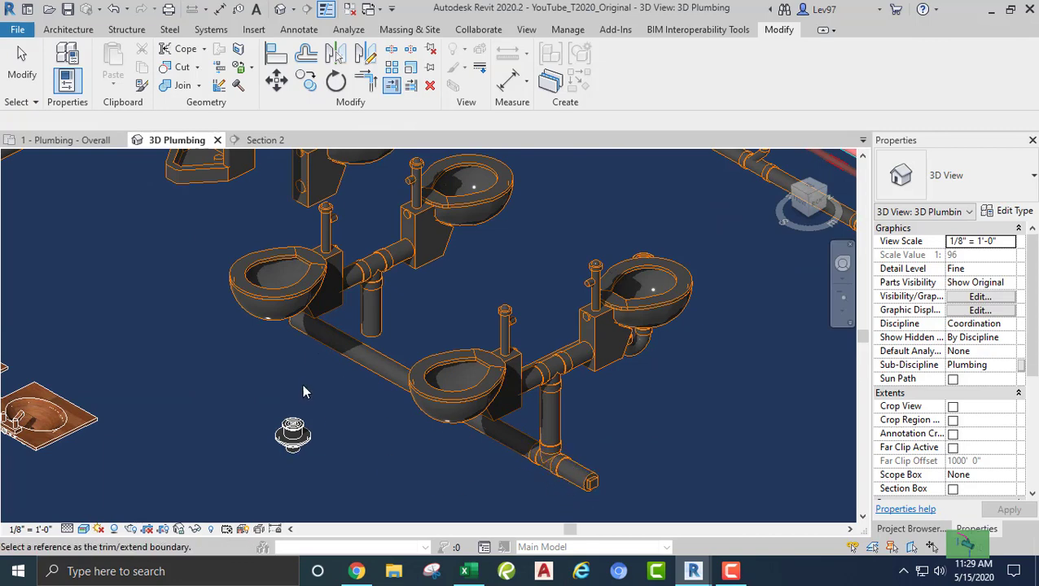
pyautogui.press('Escape')
pyautogui.moveTo(323, 384); pyautogui.dragTo(380, 437, button='middle')
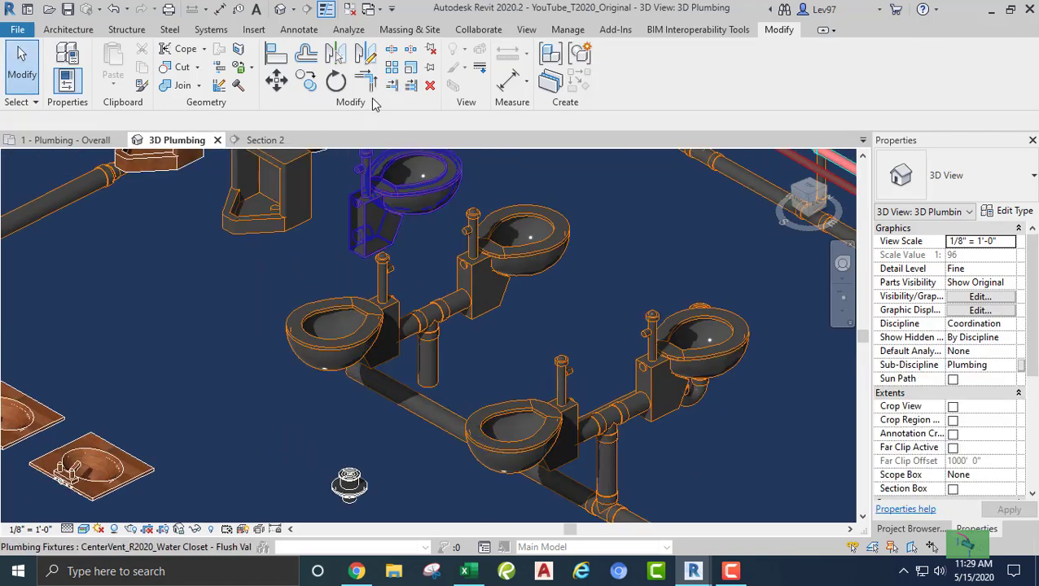
pyautogui.click(394, 86)
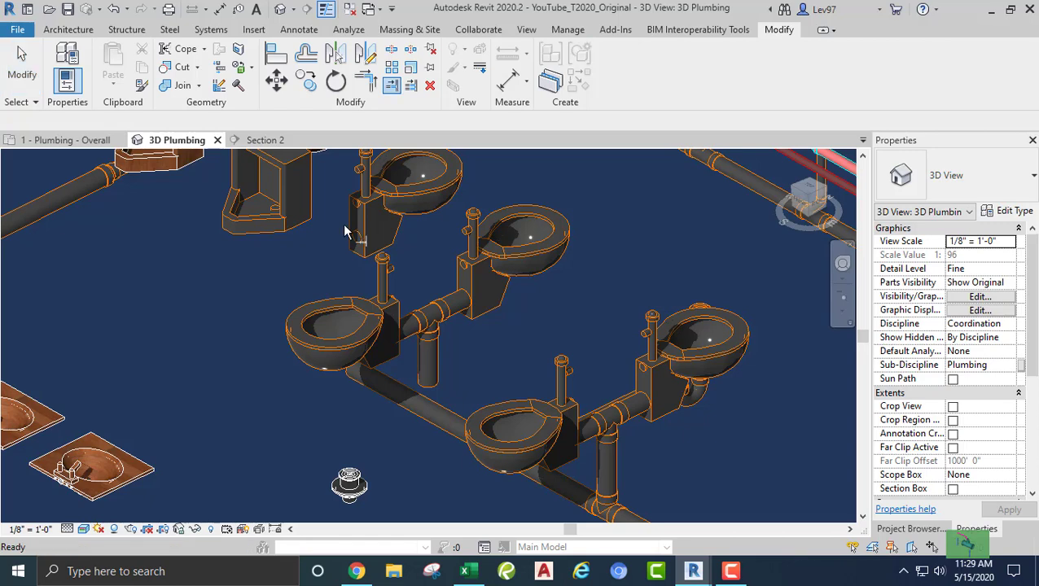
pyautogui.click(387, 396)
pyautogui.click(461, 366)
pyautogui.press('Escape')
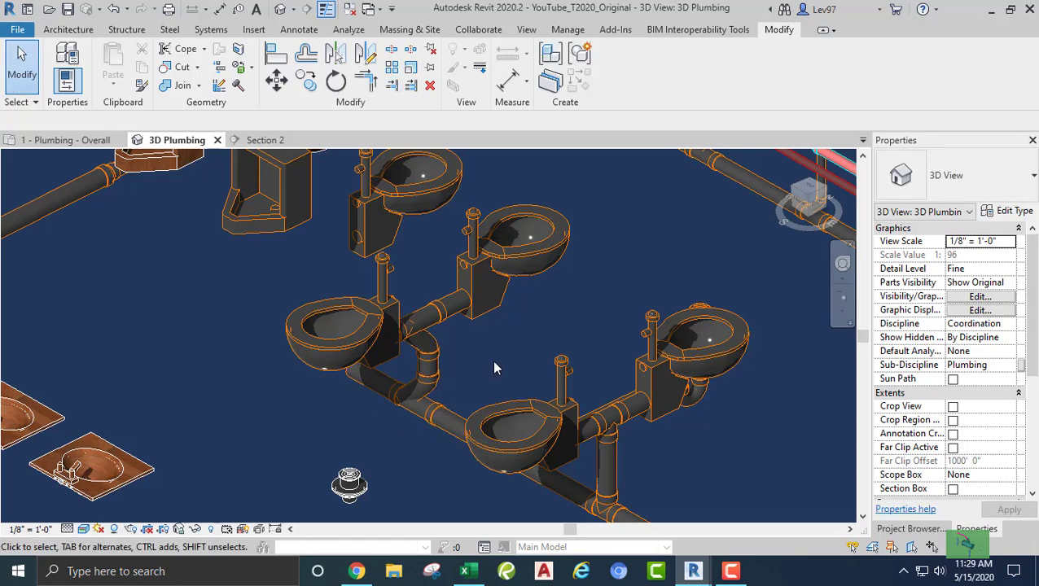
# Change the fitting atop the second pair's vertical drop to R2020_NoTicks_Tee Reducing Vent - PVC - Sch 40 - DWV: Standard.
pyautogui.click(421, 327)
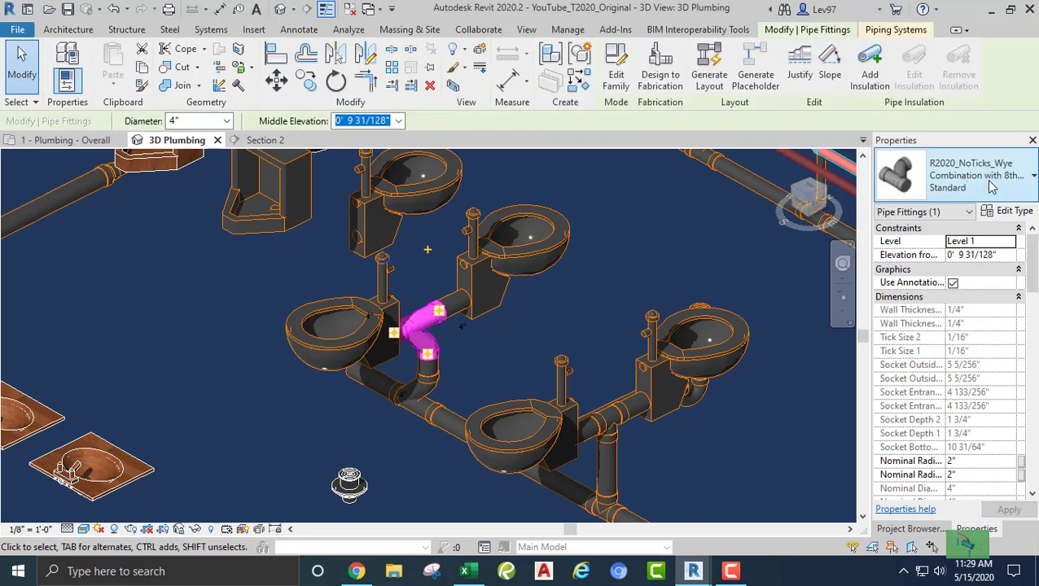
pyautogui.click(993, 189)
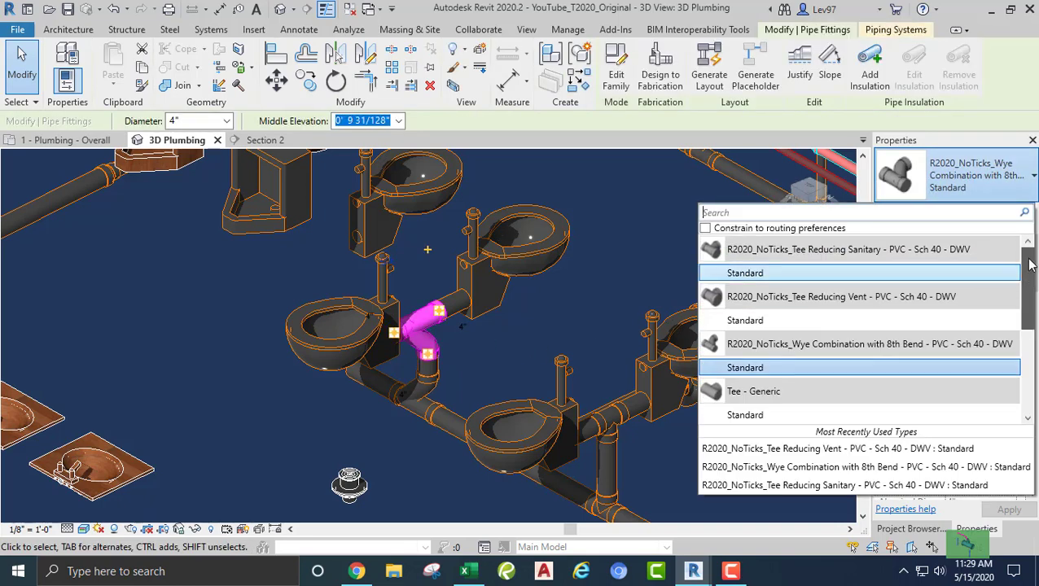
pyautogui.click(745, 323)
pyautogui.press('Escape')
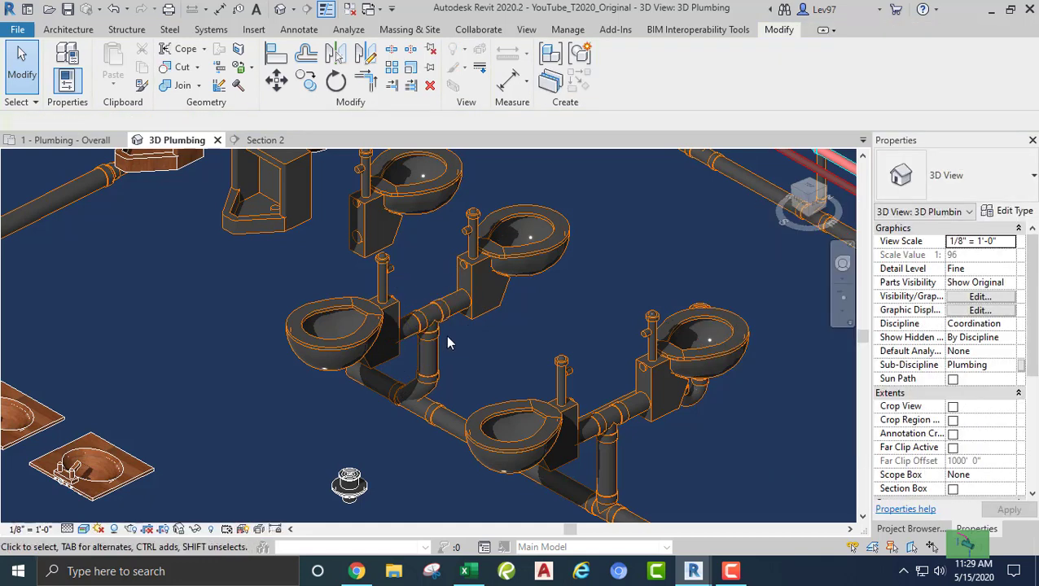
# Change the fitting joining the other pair's drop to the main to R2020_NoTicks_Wye Combination with 8th Bend - PVC - Sch 40 - DWV: Standard.
pyautogui.scroll(5, 447, 342)
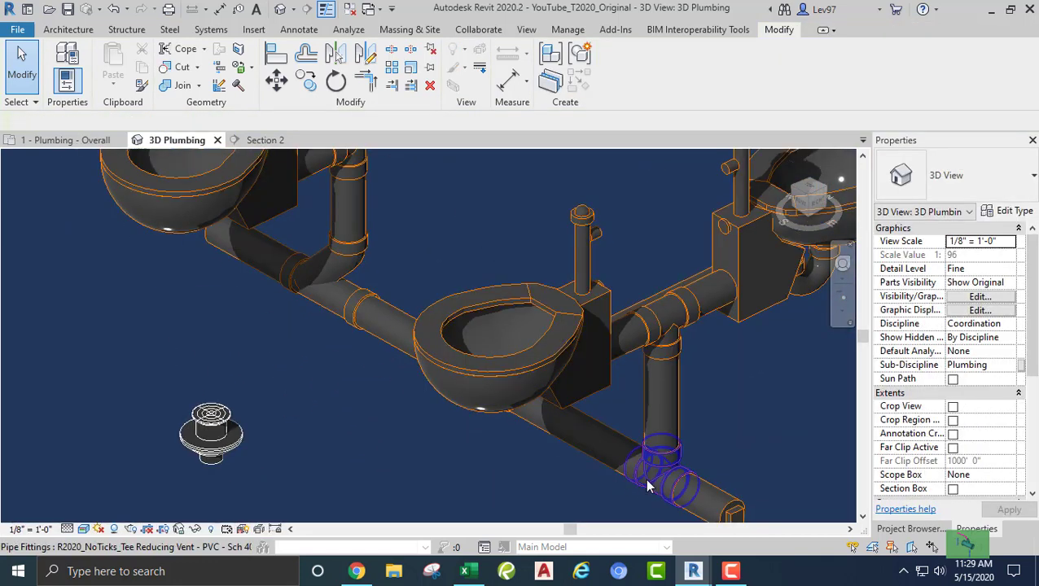
pyautogui.click(648, 481)
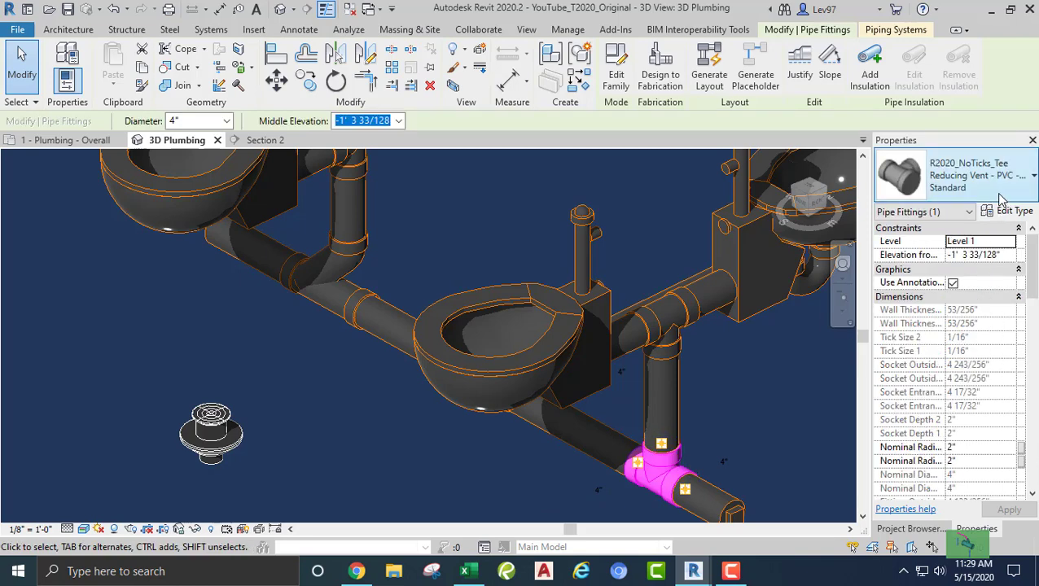
pyautogui.click(998, 193)
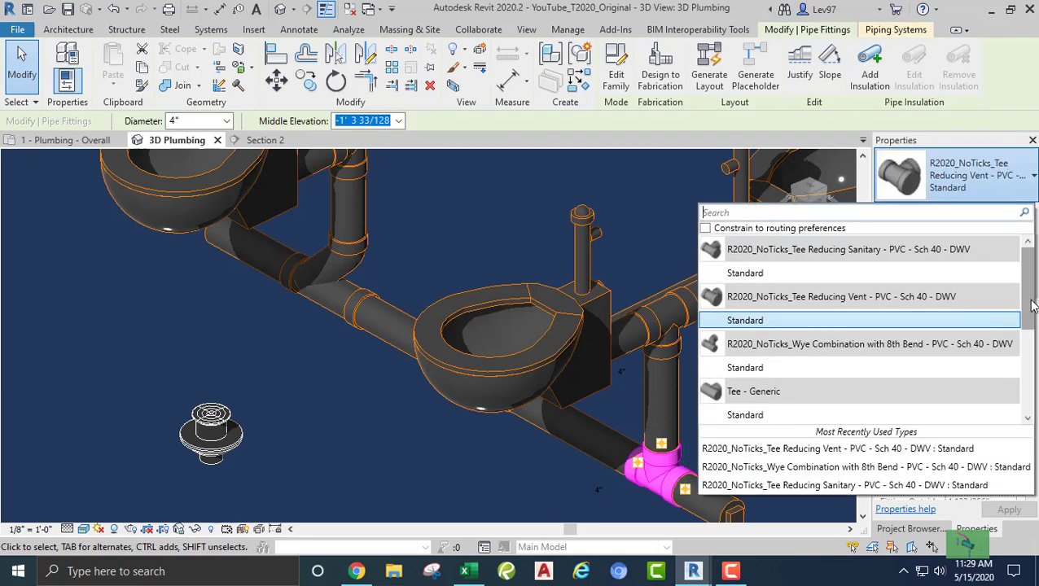
pyautogui.click(742, 368)
pyautogui.click(498, 499)
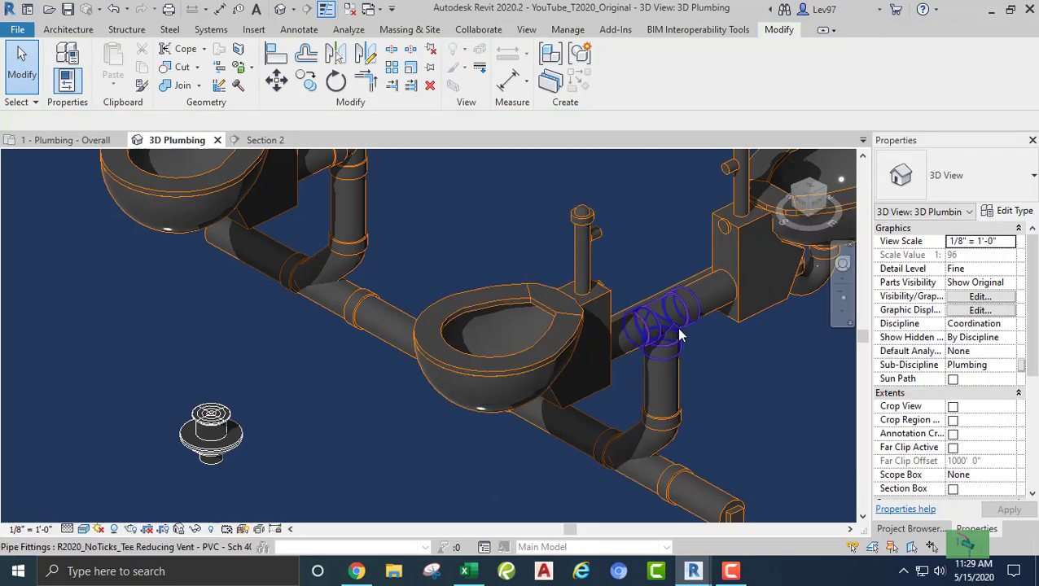
# Check the fixture units of the 4" main segment beside the second water closet pair's drop connection.
pyautogui.scroll(-3, 675, 327)
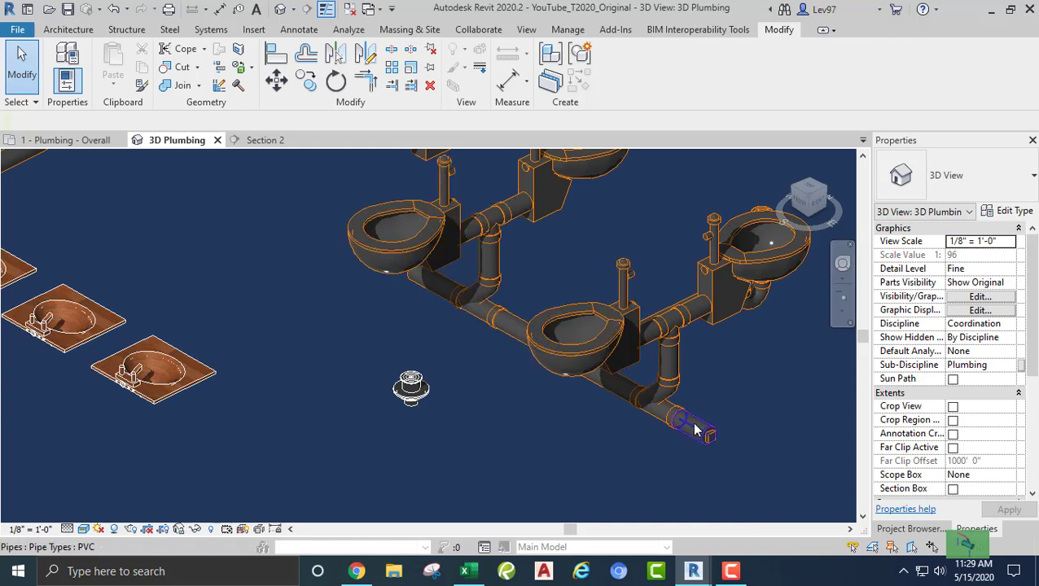
pyautogui.moveTo(505, 389); pyautogui.dragTo(569, 462, button='middle')
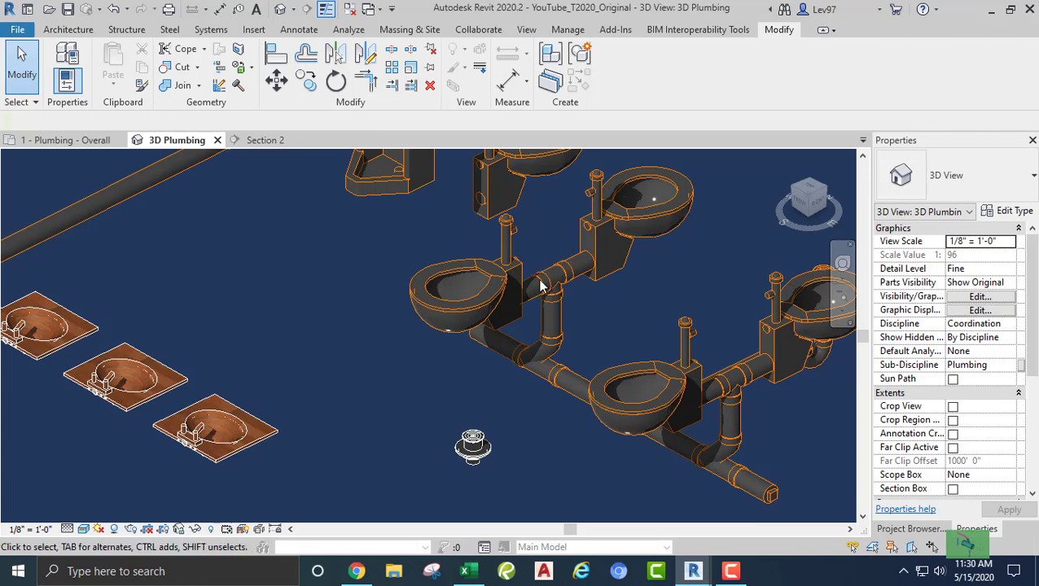
pyautogui.click(492, 354)
pyautogui.scroll(-5, 973, 380)
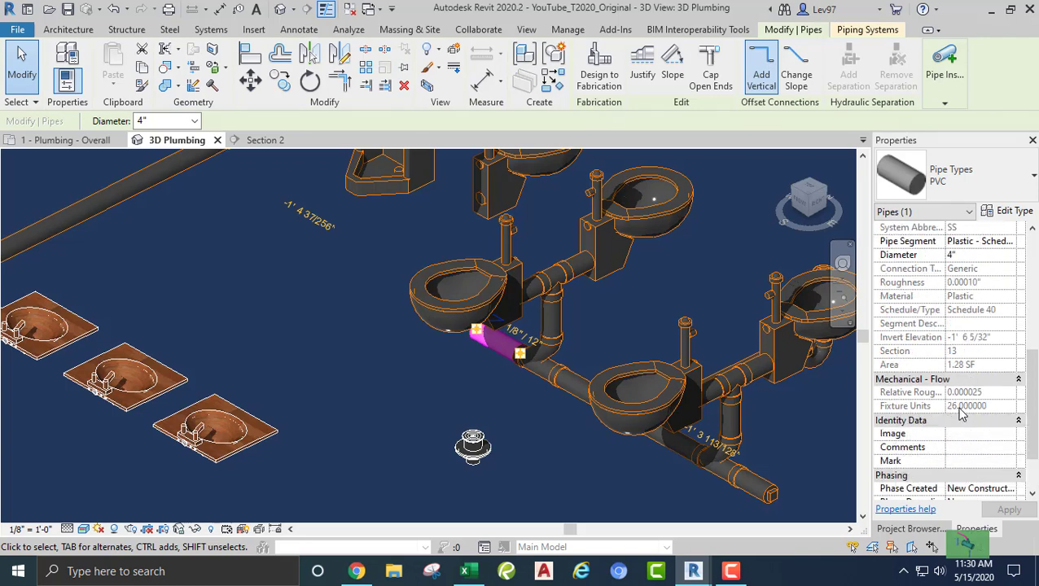
pyautogui.click(402, 386)
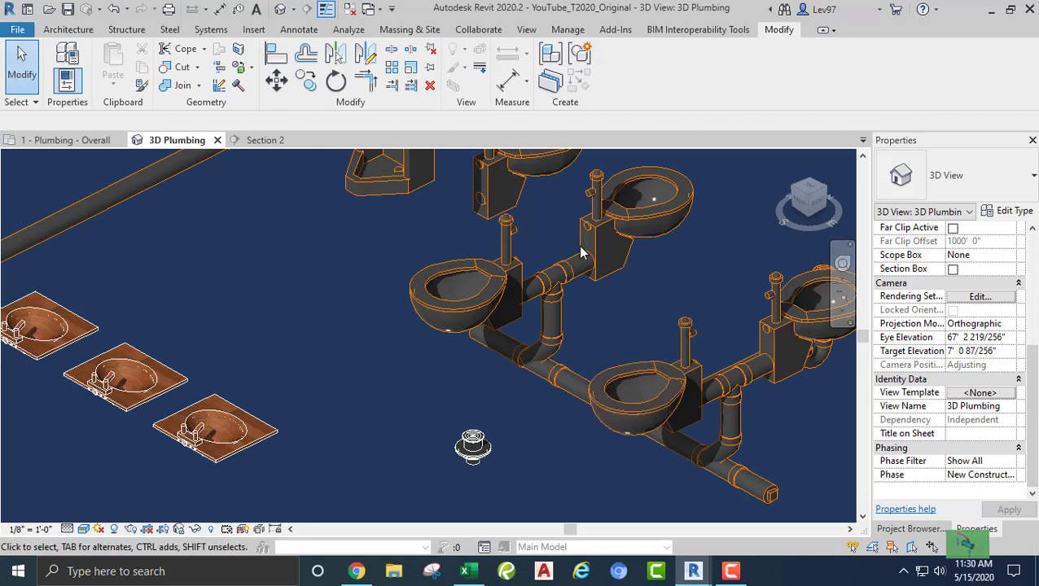
# Widen the Project Browser and open the floor plan 1 - Plumbing Plot - Waste.
pyautogui.click(65, 140)
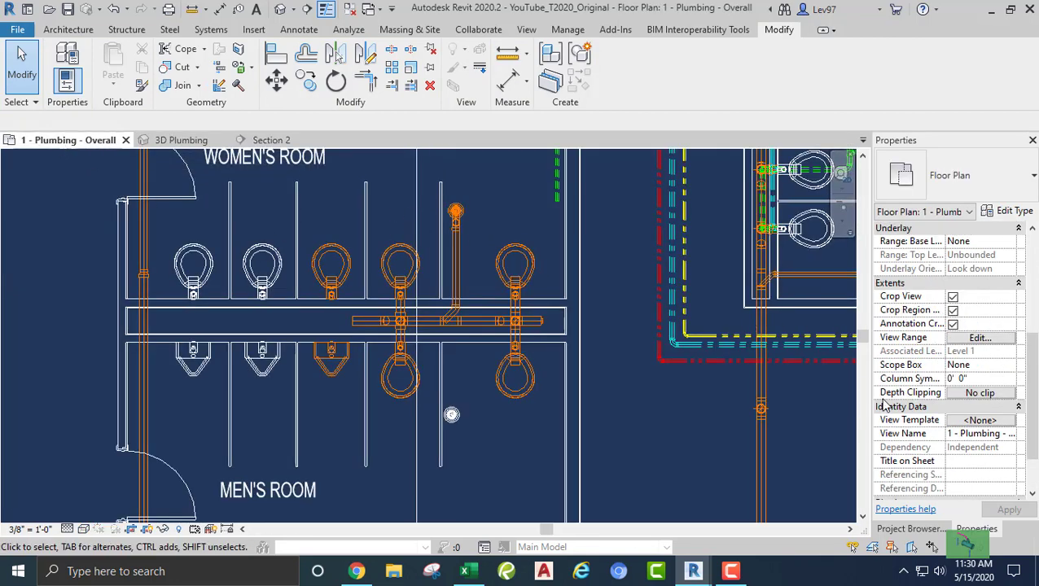
pyautogui.click(916, 531)
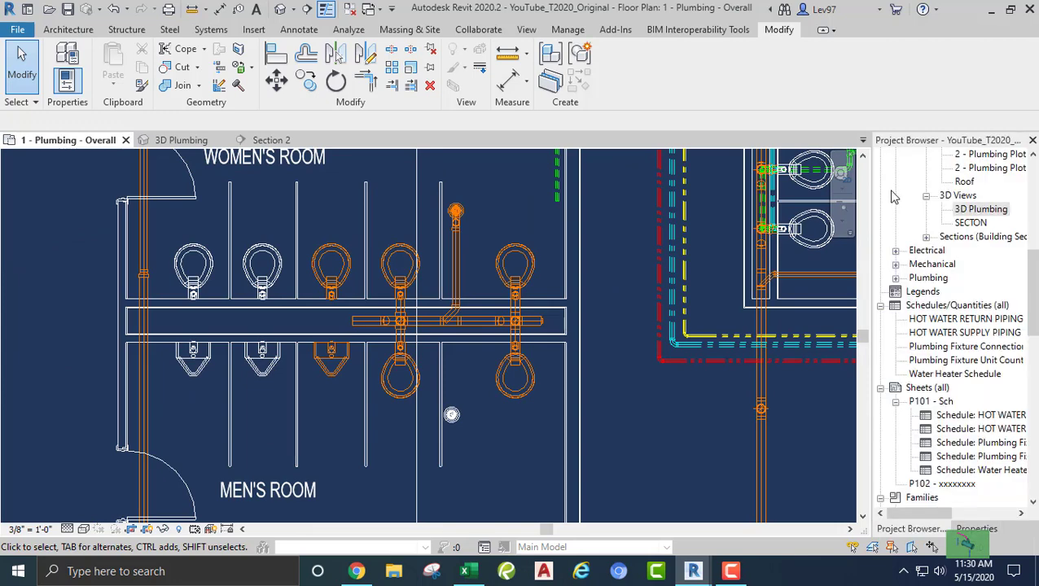
pyautogui.scroll(3, 896, 391)
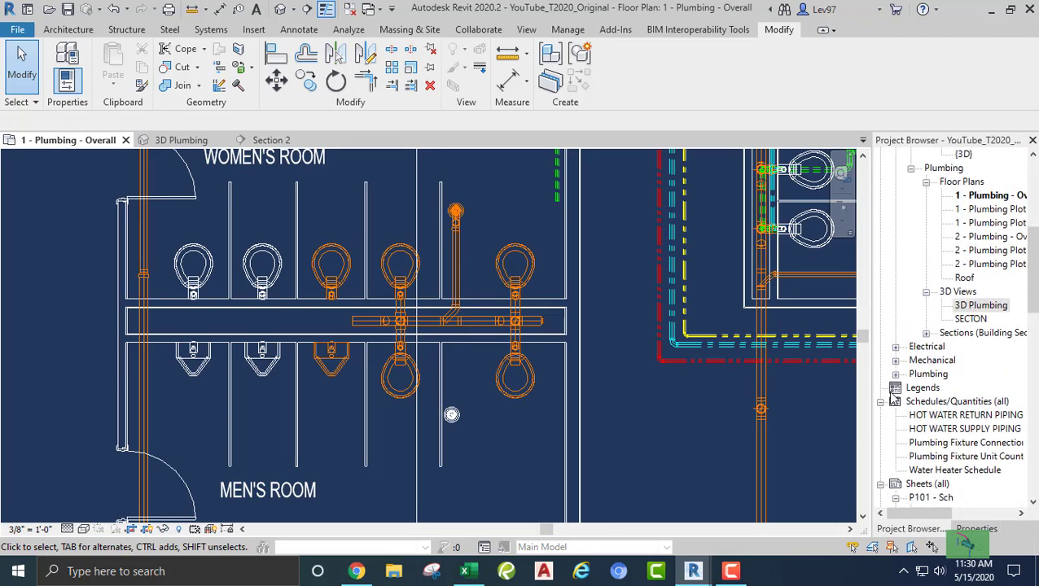
pyautogui.moveTo(871, 319); pyautogui.dragTo(798, 318)
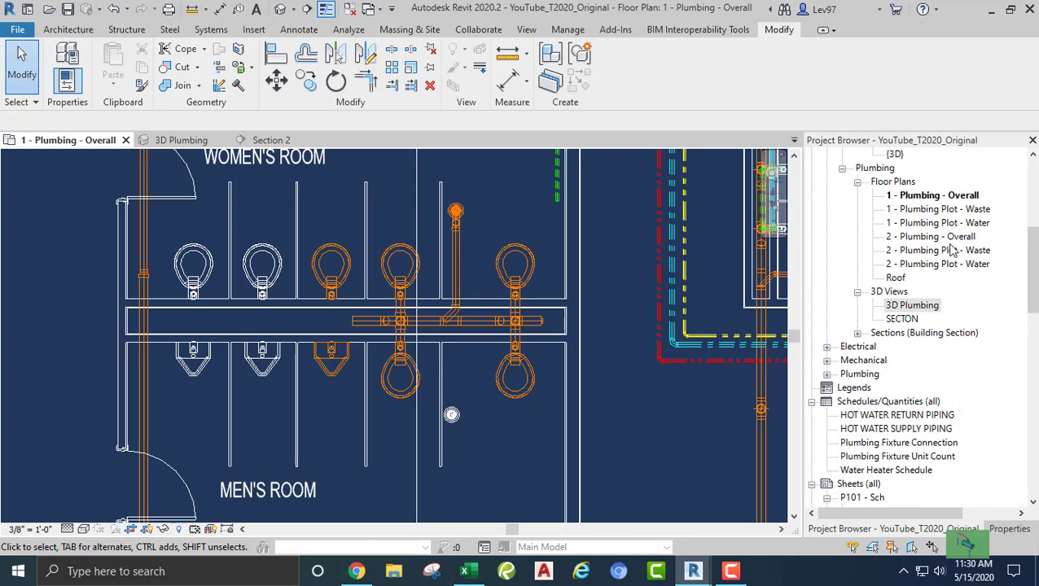
pyautogui.doubleClick(928, 209)
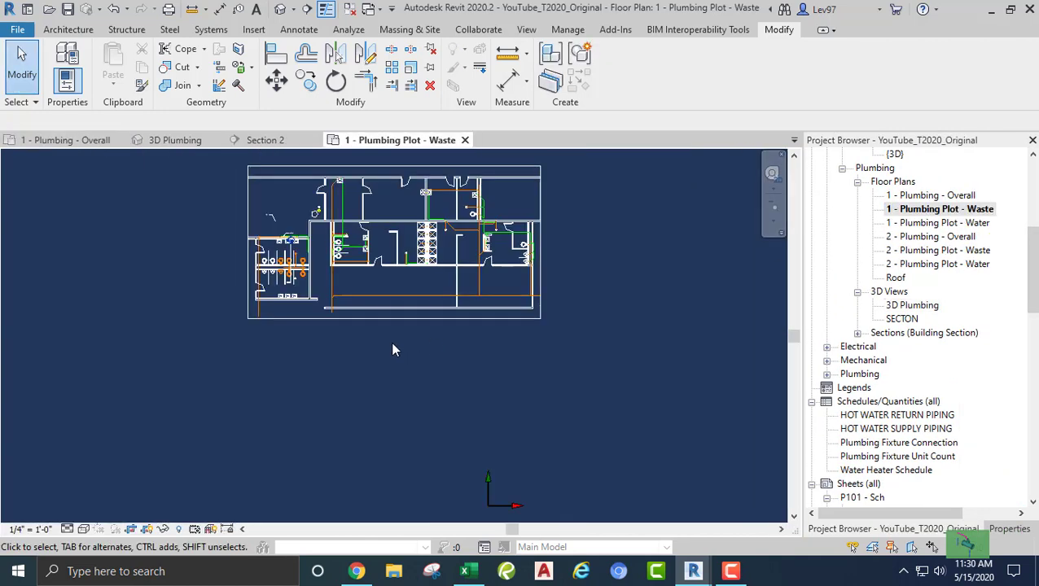
# Examine the single-line waste piping in the restroom plan, from the lavatories' tagged vent to the water closet chase.
pyautogui.scroll(8, 521, 375)
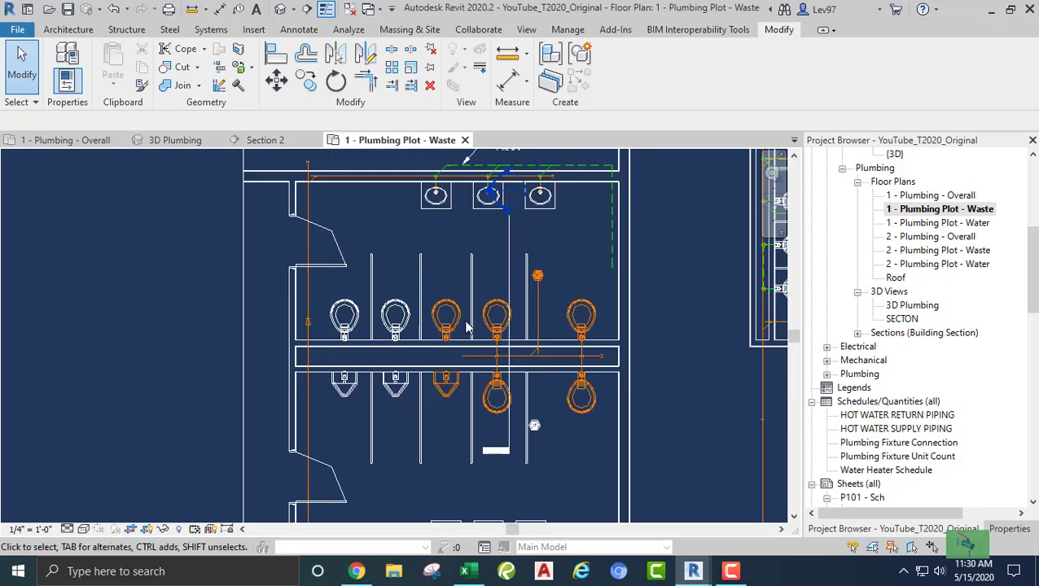
pyautogui.moveTo(601, 277); pyautogui.dragTo(394, 464, button='middle')
pyautogui.scroll(2, 309, 460)
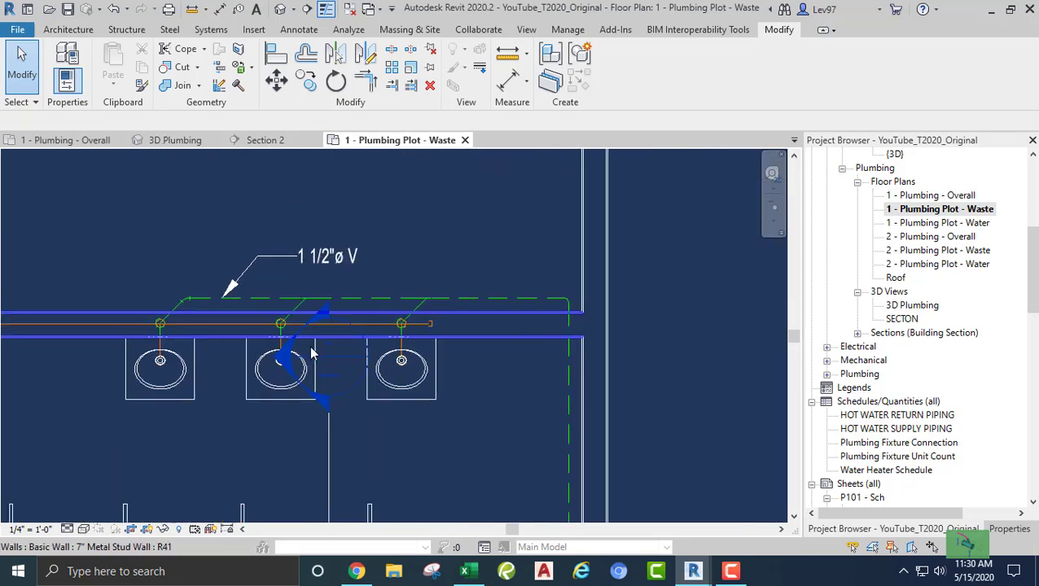
pyautogui.moveTo(311, 459); pyautogui.dragTo(397, 272, button='middle')
pyautogui.moveTo(402, 386); pyautogui.dragTo(415, 353, button='middle')
pyautogui.moveTo(482, 521); pyautogui.dragTo(525, 284, button='middle')
pyautogui.scroll(1, 541, 338)
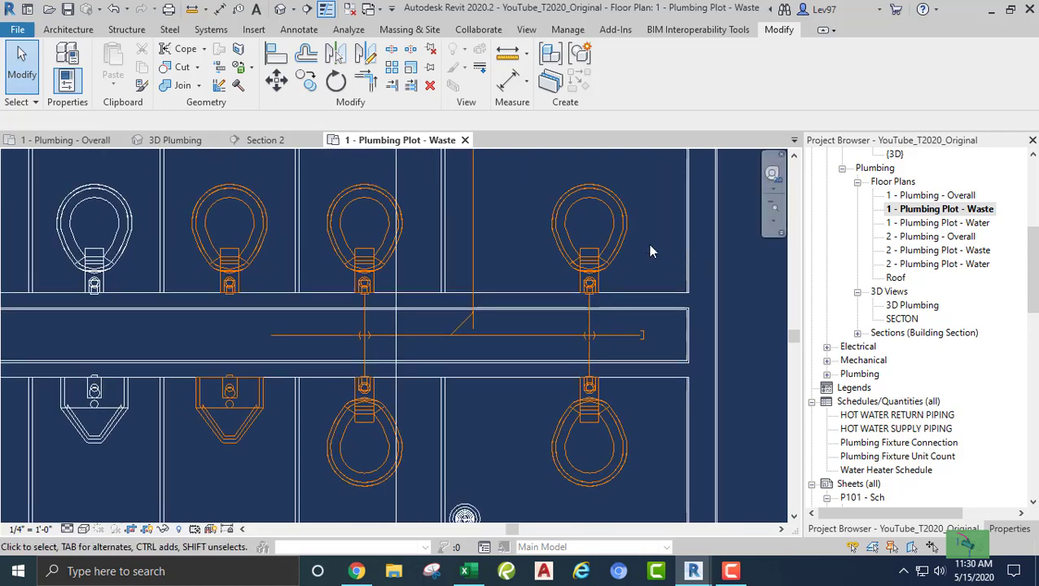
pyautogui.scroll(-3, 580, 244)
pyautogui.moveTo(525, 228); pyautogui.dragTo(499, 393, button='middle')
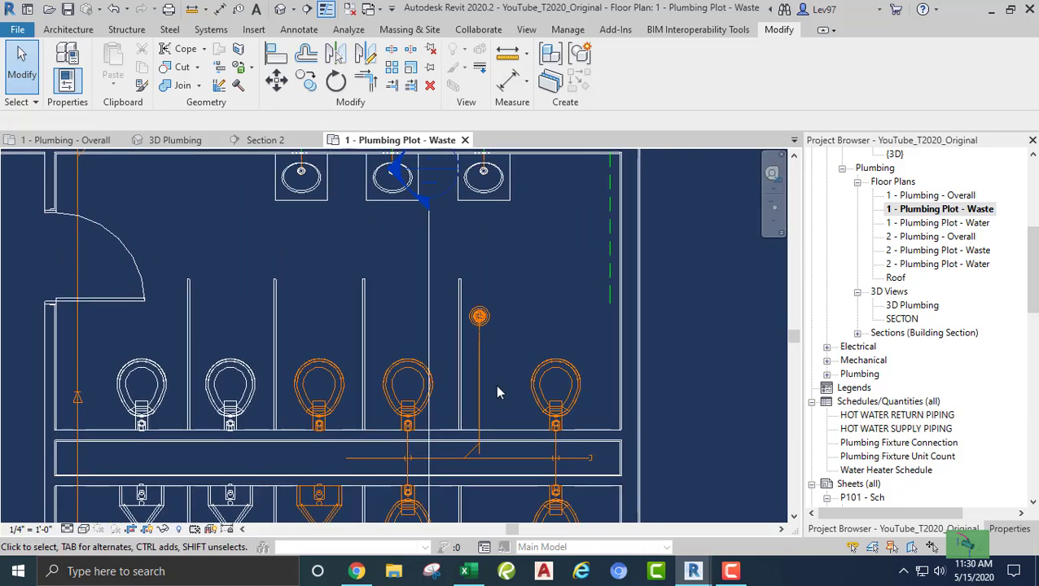
# Tag the floor drain's 3" sanitary pipe by category, using a Free End leader and placing the tag beside the pipe.
pyautogui.click(298, 30)
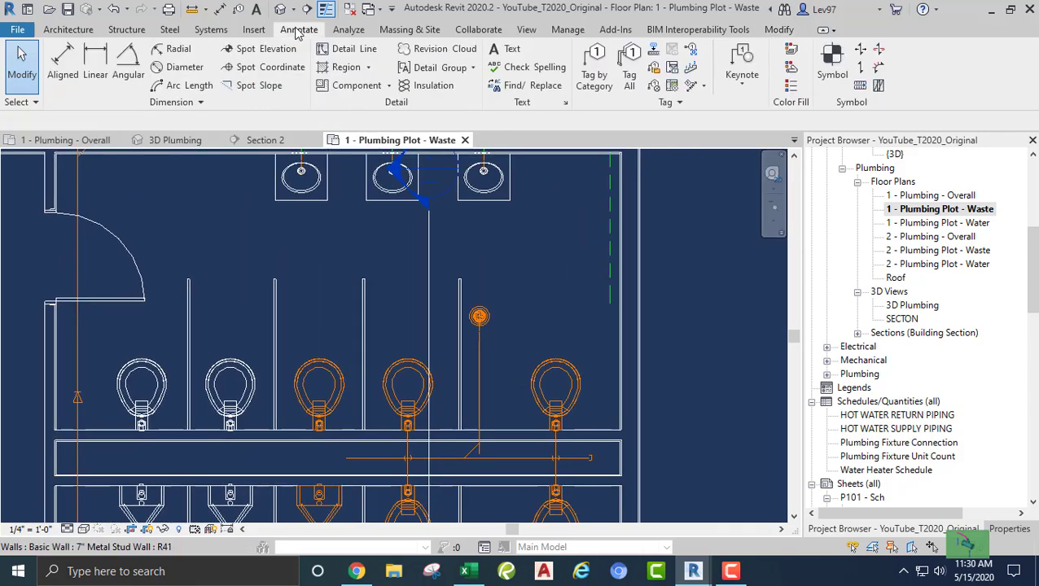
pyautogui.click(594, 69)
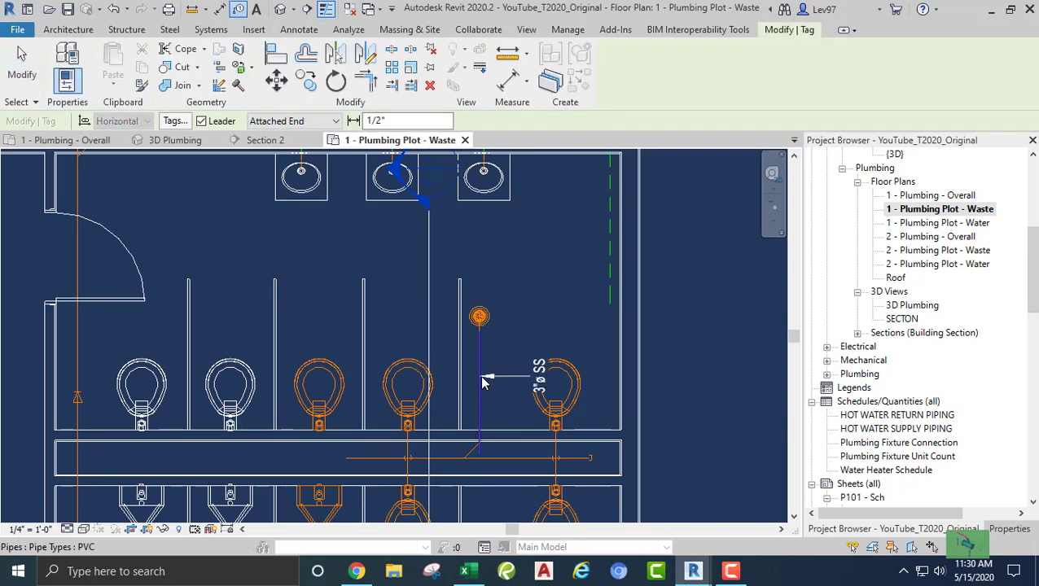
pyautogui.click(294, 120)
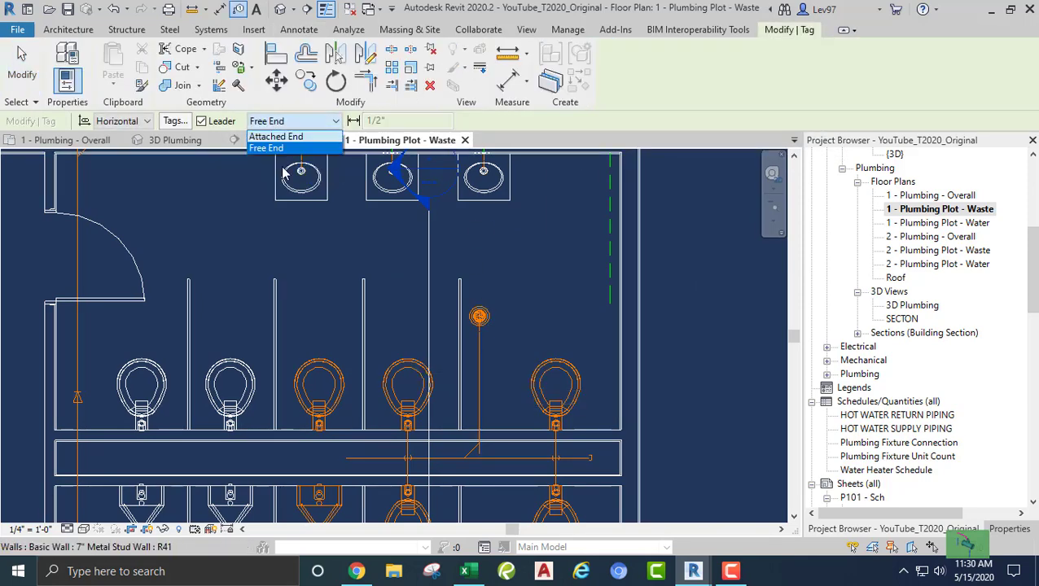
pyautogui.click(278, 149)
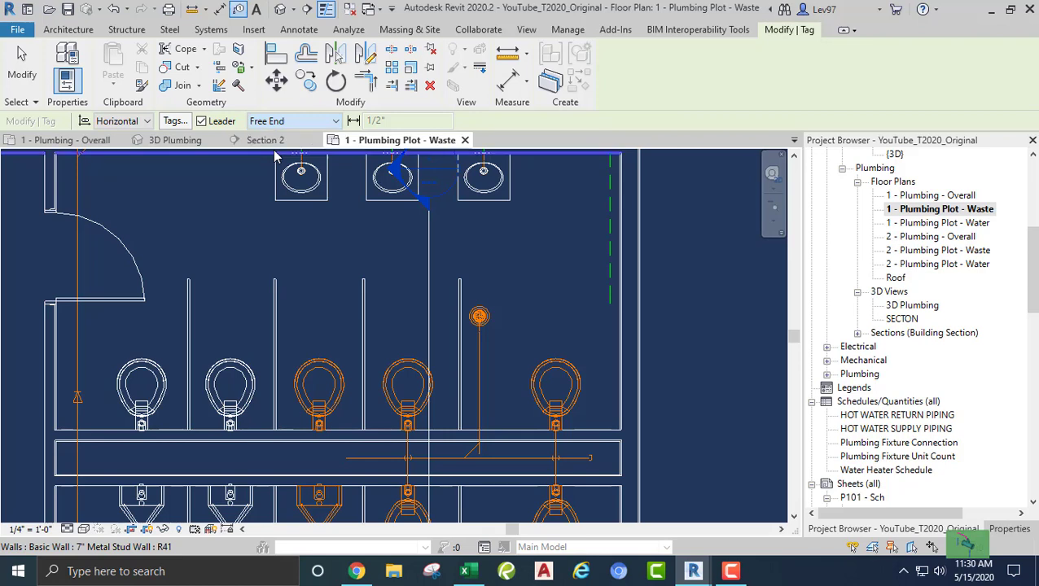
pyautogui.click(481, 368)
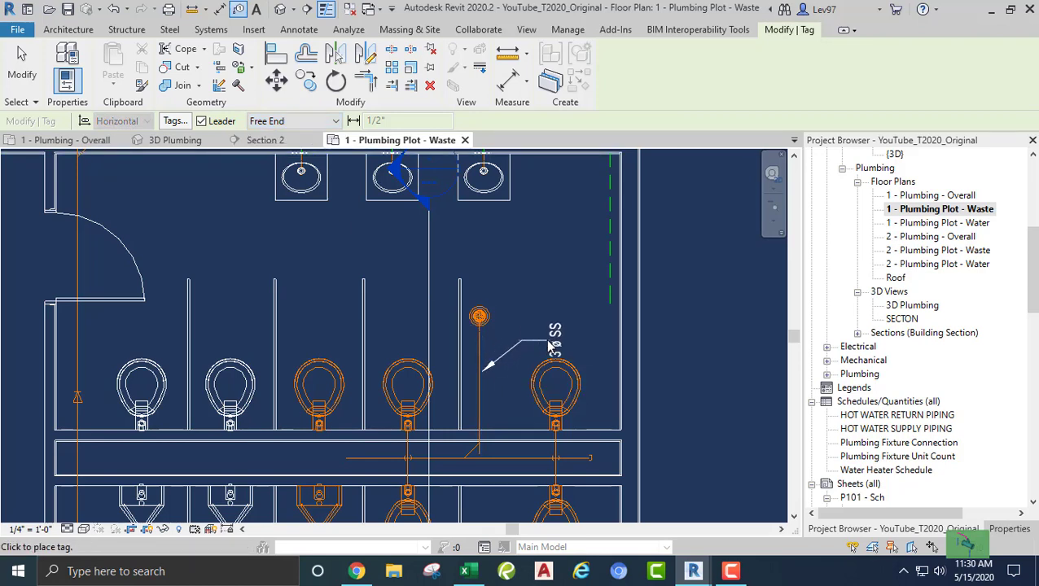
pyautogui.click(551, 346)
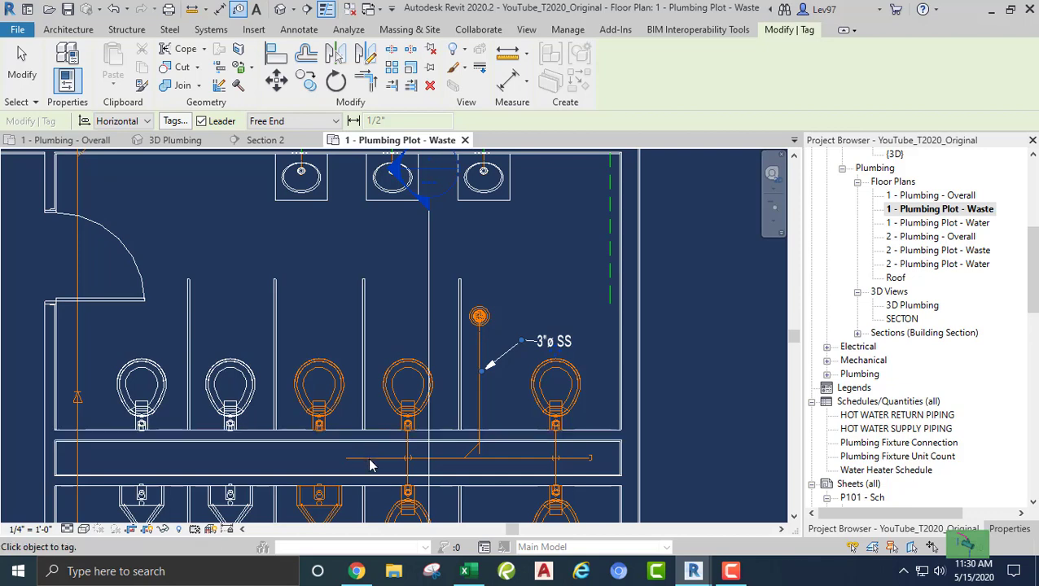
pyautogui.press('Escape')
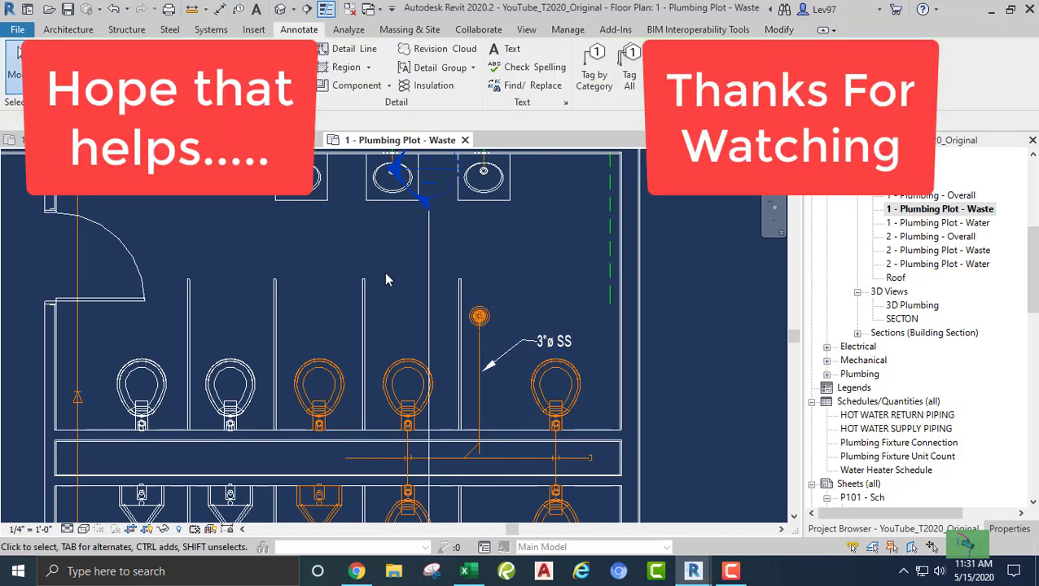
# Delete the 3"ø SS tag from the floor drain's pipe.
pyautogui.moveTo(489, 297); pyautogui.dragTo(501, 294, button='middle')
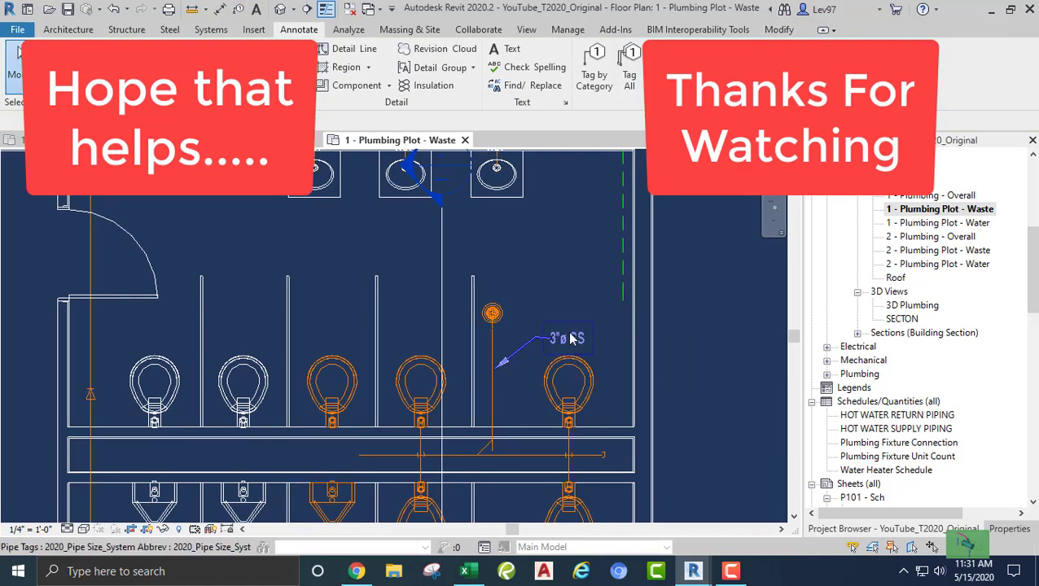
pyautogui.click(570, 338)
pyautogui.press('Delete')
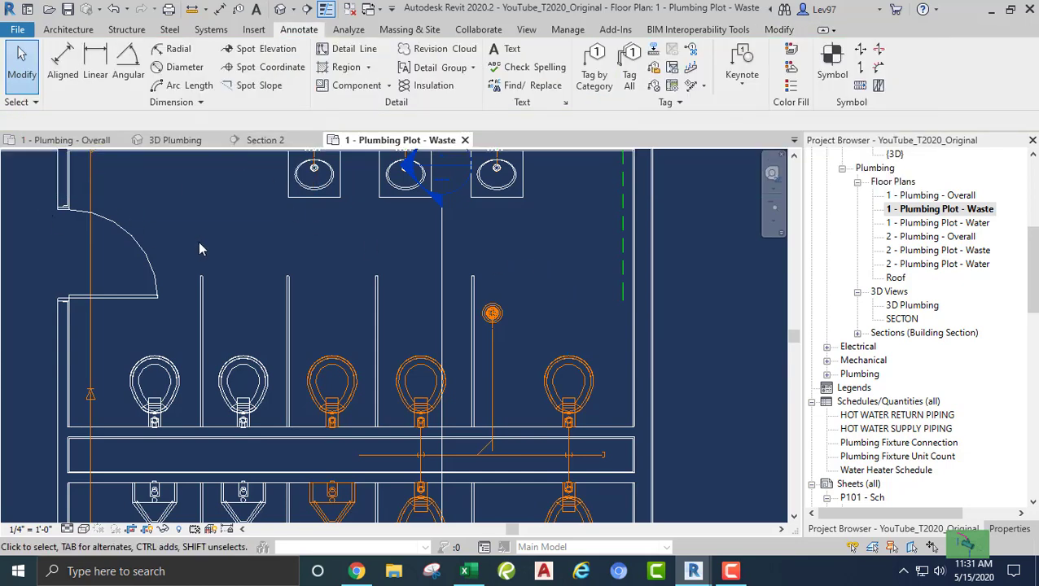
pyautogui.moveTo(199, 248); pyautogui.dragTo(270, 225, button='middle')
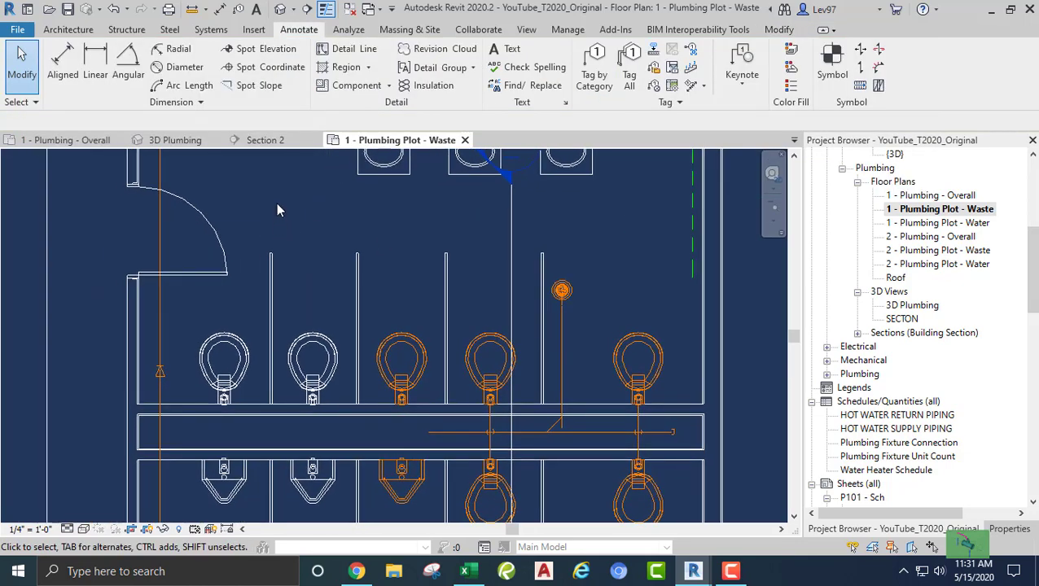